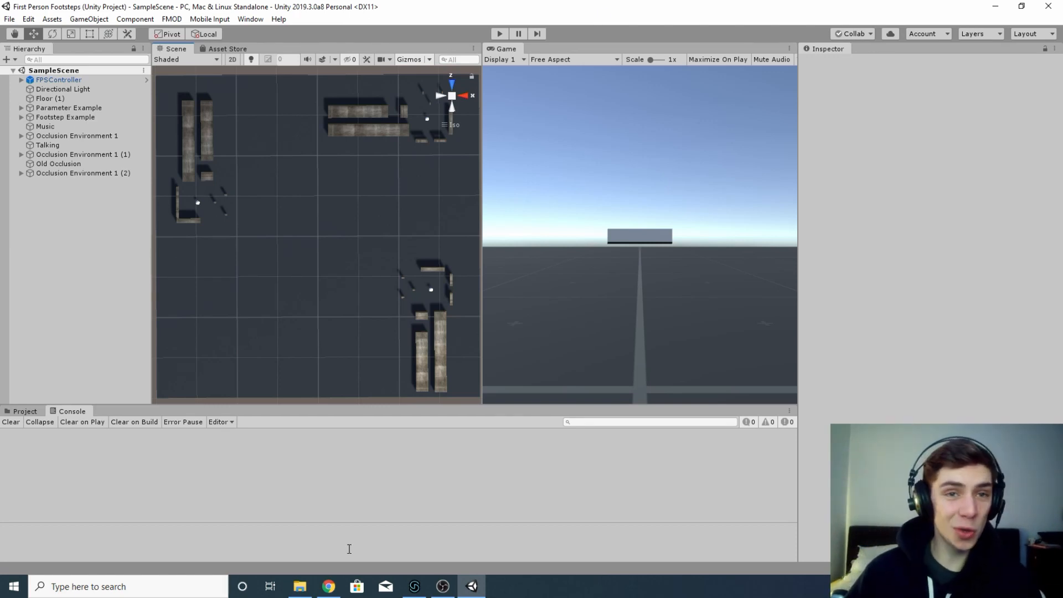
Step: Switch to Chrome and review the course contents on The FMOD & Unity Essentials course page
{"action": "left_click", "coordinate": [329, 586]}
{"action": "middle_click", "coordinate": [1013, 205]}
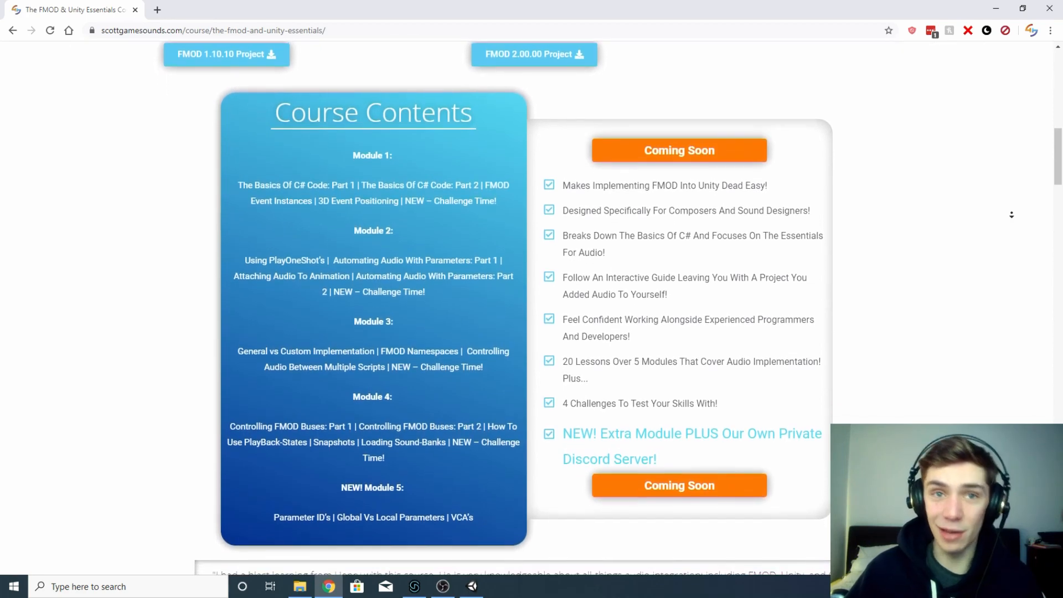
{"action": "middle_click", "coordinate": [1012, 215]}
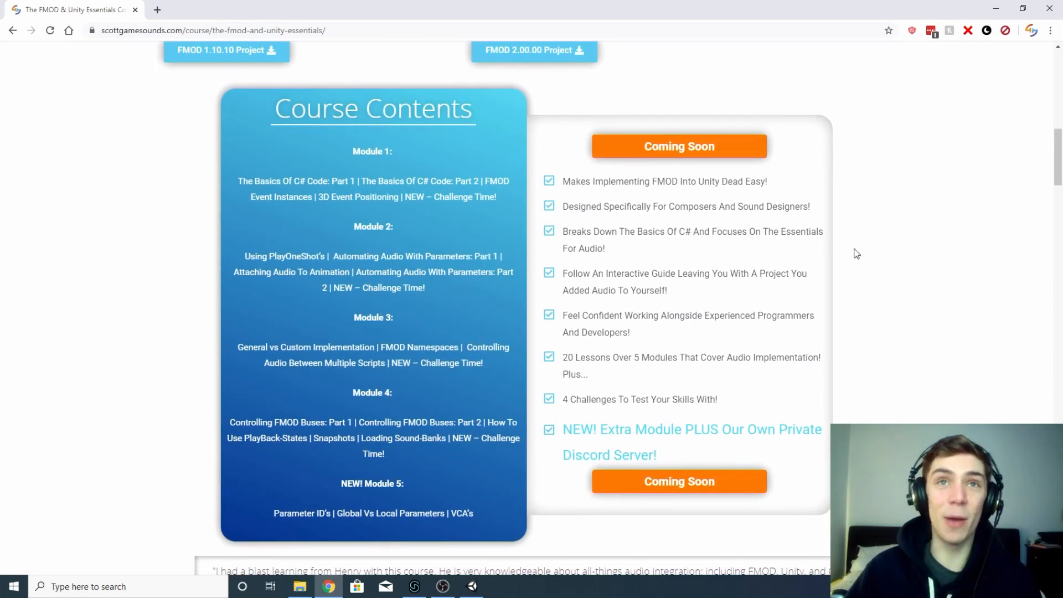
Step: Switch to Unity, run SampleScene in Play mode and walk the player towards the nearest occlusion environment
{"action": "left_click", "coordinate": [469, 588]}
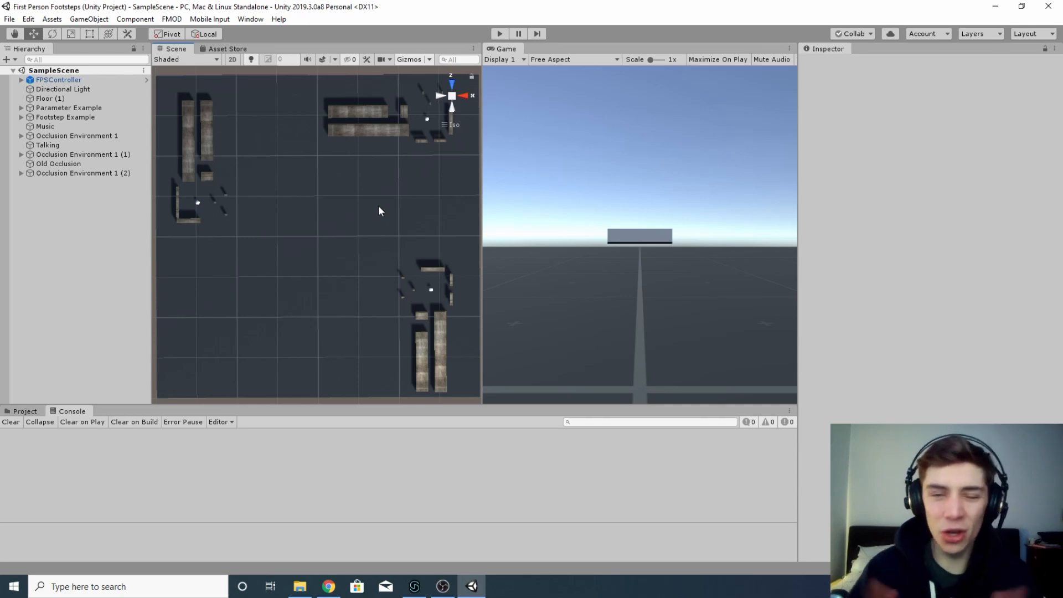
{"action": "left_click", "coordinate": [500, 34]}
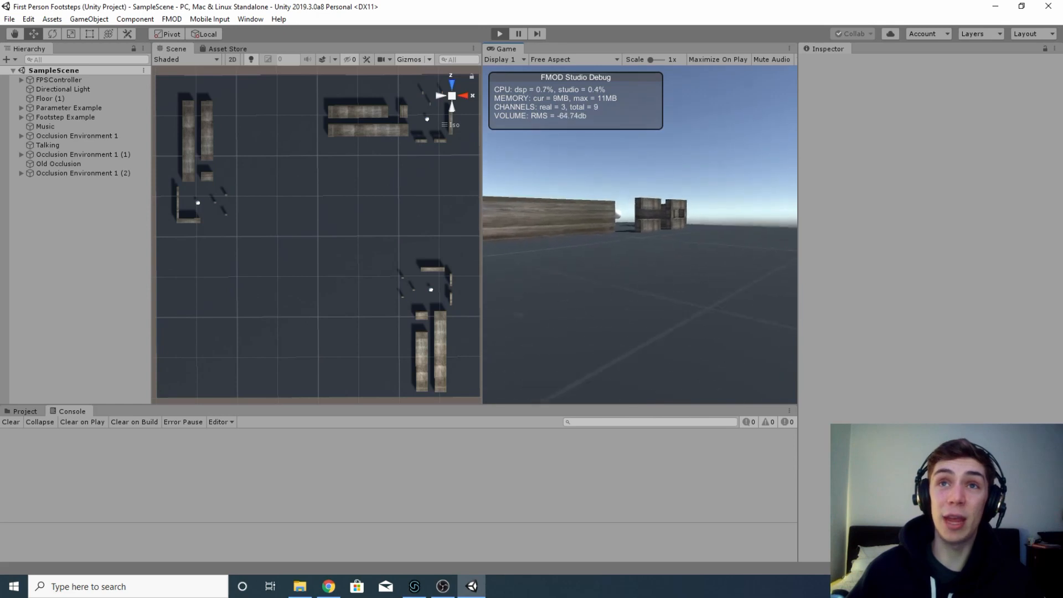
{"action": "key", "text": "w"}
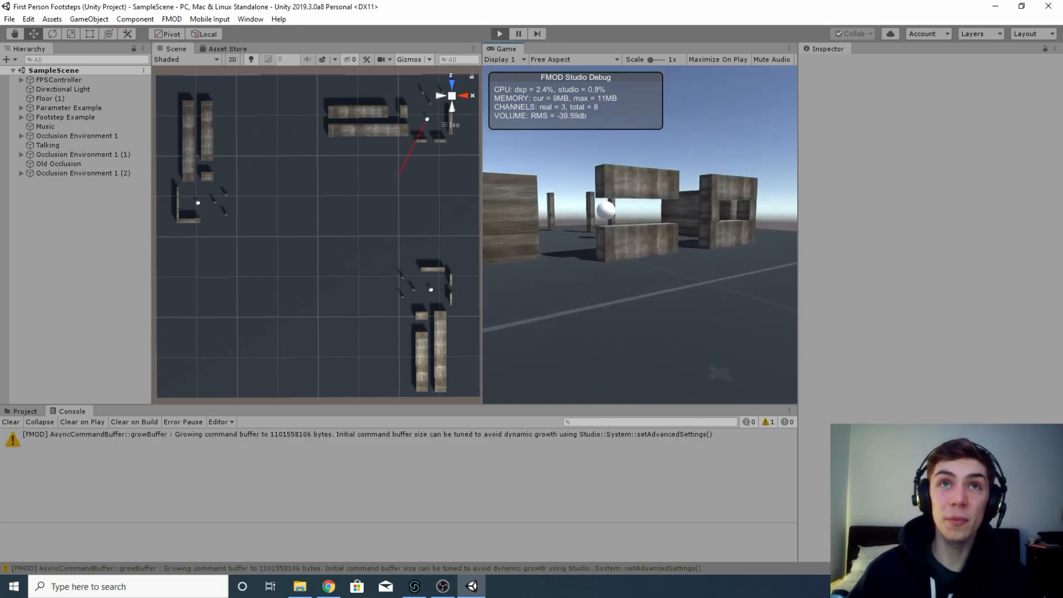
Step: Free the cursor from the game and frame the Scene view closely on the white sphere and its surrounding walls
{"action": "key", "text": "Escape"}
{"action": "middle_click_drag", "start_coordinate": [422, 185], "coordinate": [363, 249]}
{"action": "scroll", "coordinate": [375, 232], "scroll_direction": "up", "scroll_amount": 10}
{"action": "scroll", "coordinate": [413, 189], "scroll_direction": "up", "scroll_amount": 6}
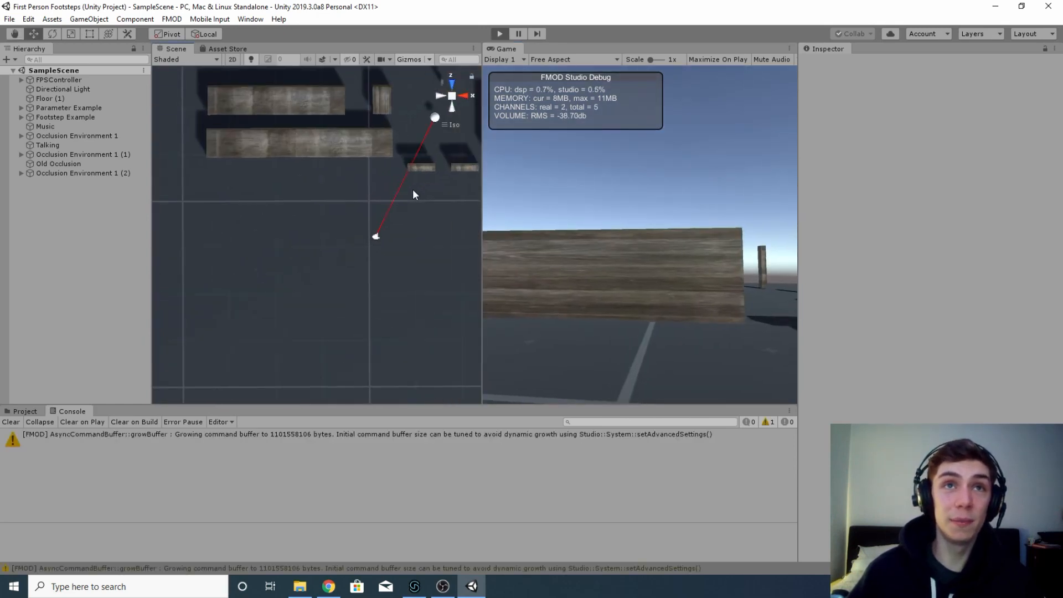
{"action": "middle_click_drag", "start_coordinate": [413, 188], "coordinate": [332, 305]}
{"action": "scroll", "coordinate": [400, 297], "scroll_direction": "up", "scroll_amount": 5}
{"action": "middle_click_drag", "start_coordinate": [400, 298], "coordinate": [355, 270]}
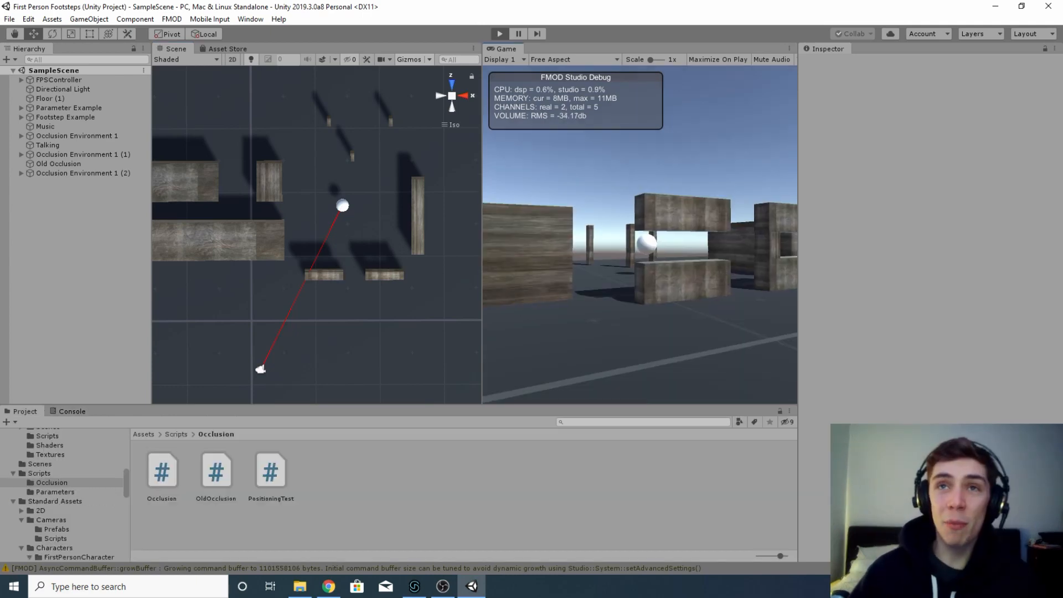
Step: Walk the player up to the wall with the gap and strafe behind the long wall to test the single-line occlusion
{"action": "key", "text": "w"}
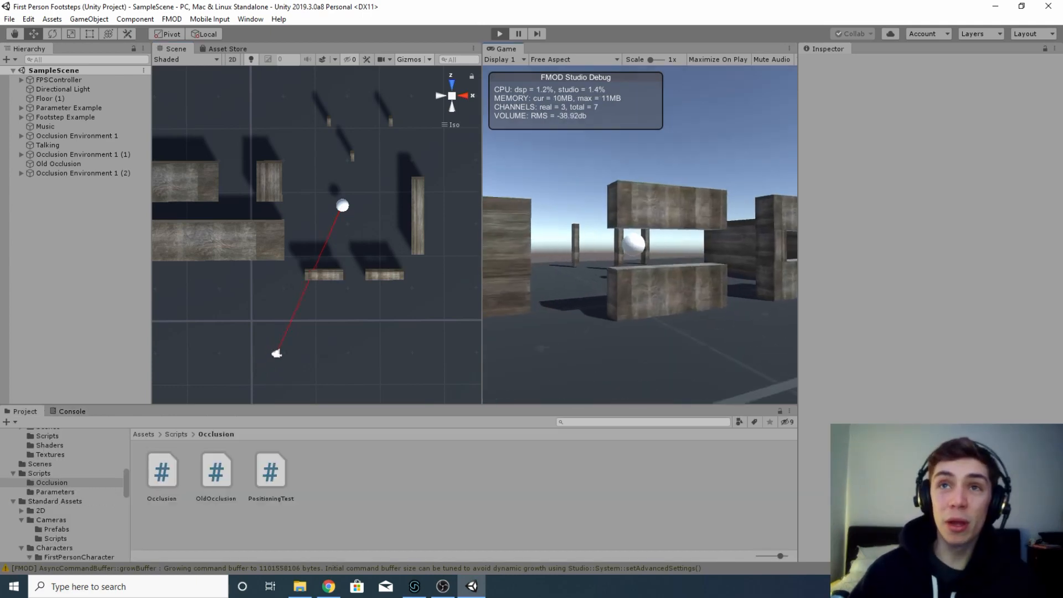
{"action": "key", "text": "w"}
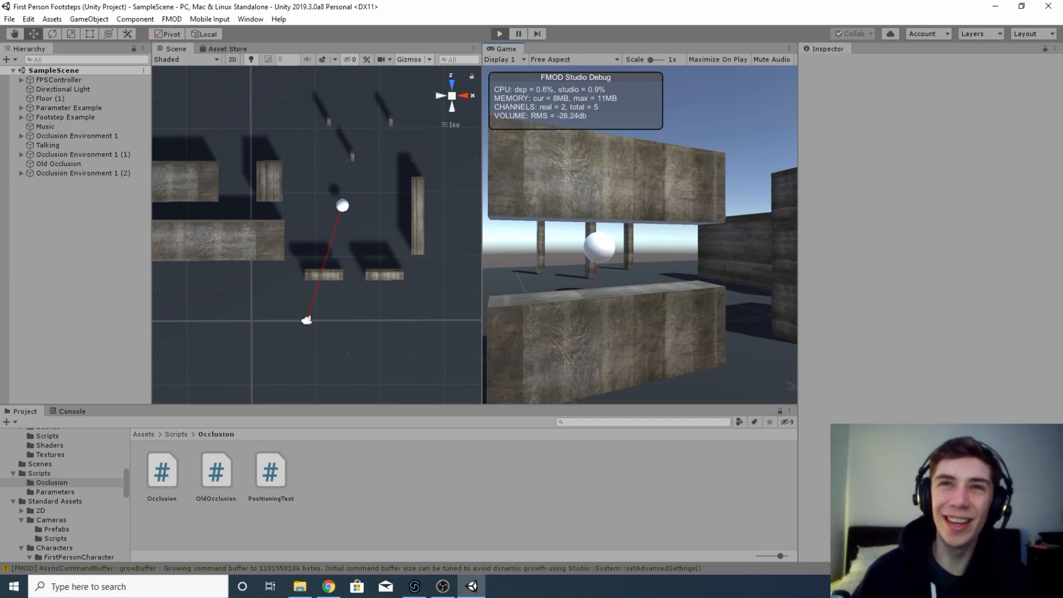
{"action": "key", "text": "a"}
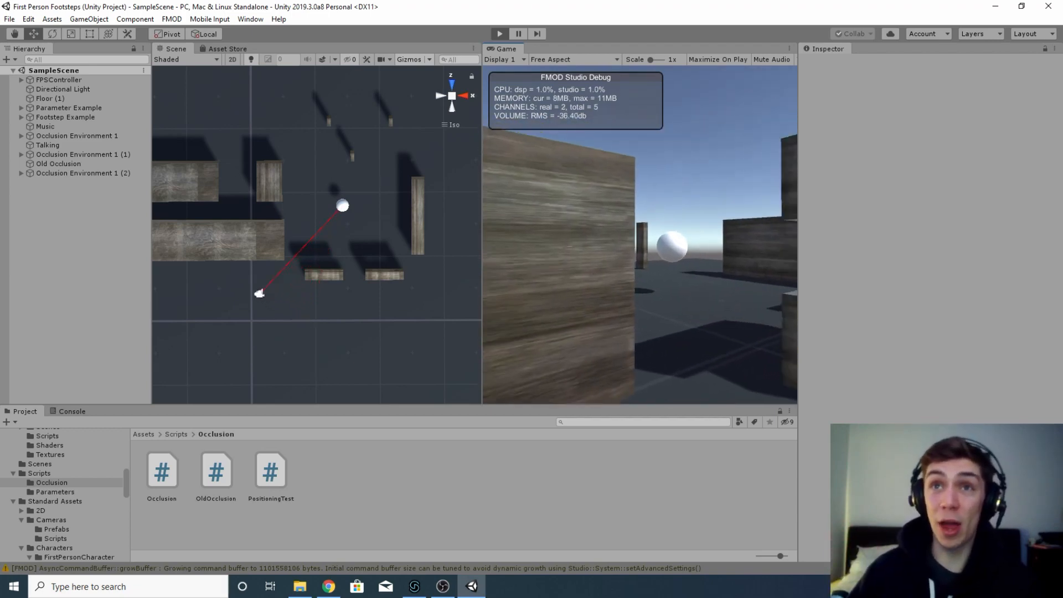
{"action": "key", "text": "a"}
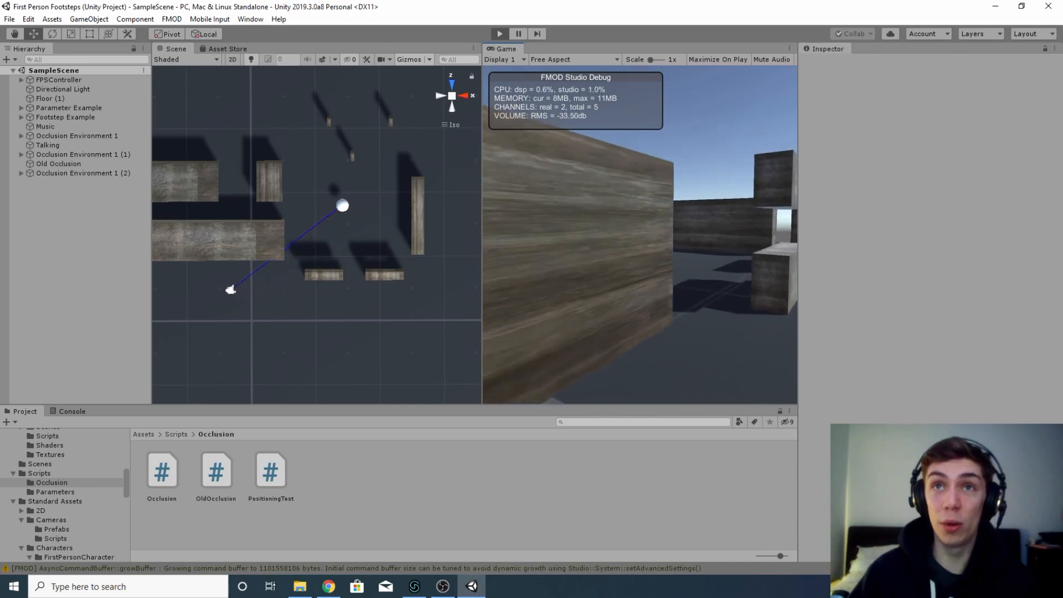
{"action": "key", "text": "a"}
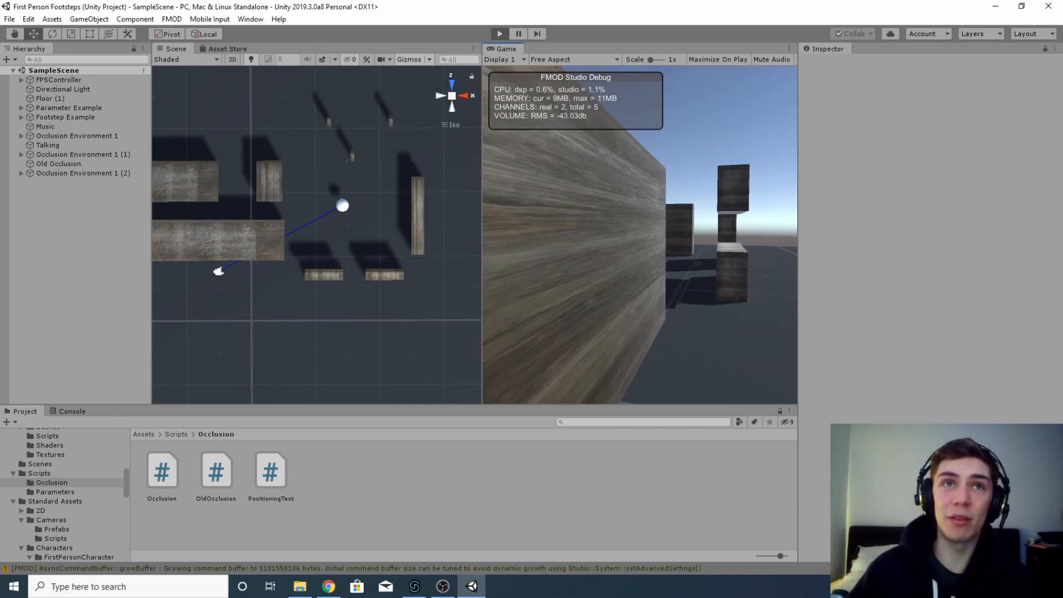
Step: Walk the player past the sphere and around the thin pillars to test how they occlude the sound
{"action": "key", "text": "d"}
{"action": "key", "text": "w"}
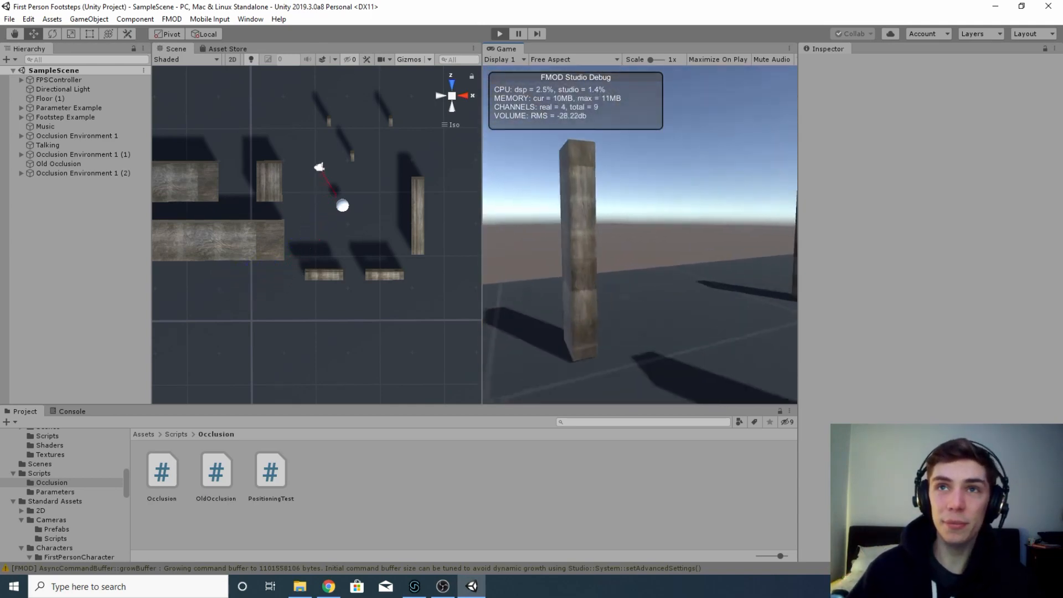
{"action": "key", "text": "s"}
{"action": "key", "text": "a"}
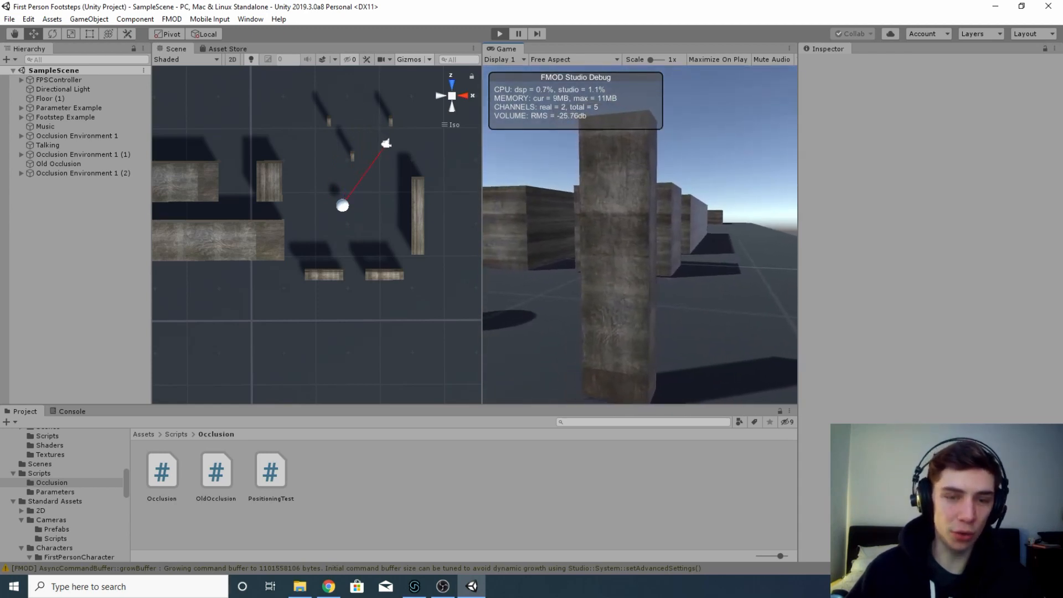
{"action": "key", "text": "d"}
{"action": "key", "text": "s"}
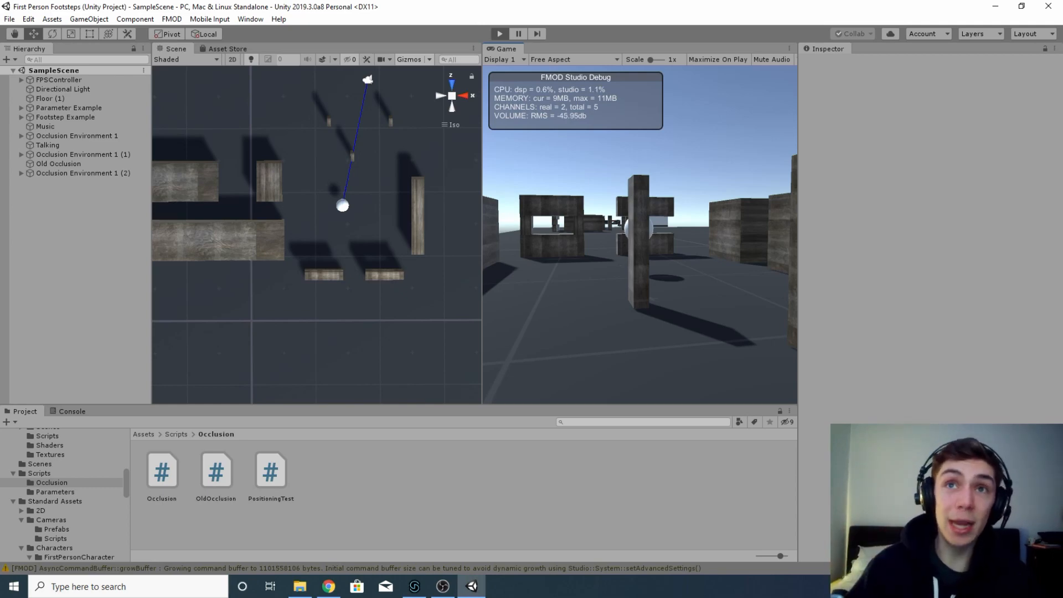
Step: Walk the player behind the solid side wall and round to the window opening to compare the occlusion at each
{"action": "key", "text": "w"}
{"action": "key", "text": "w"}
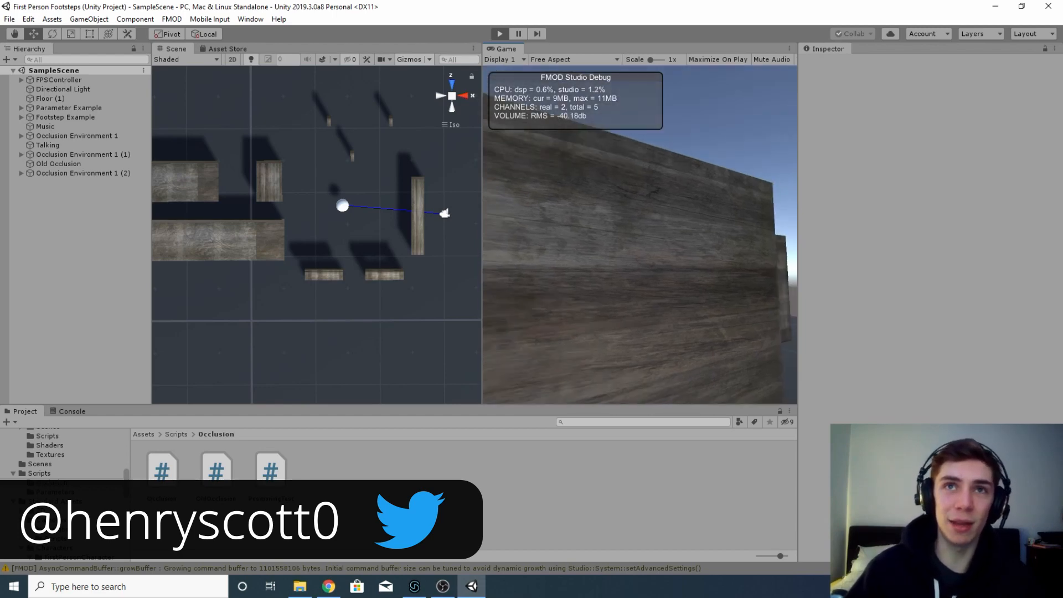
{"action": "key", "text": "a"}
{"action": "key", "text": "a"}
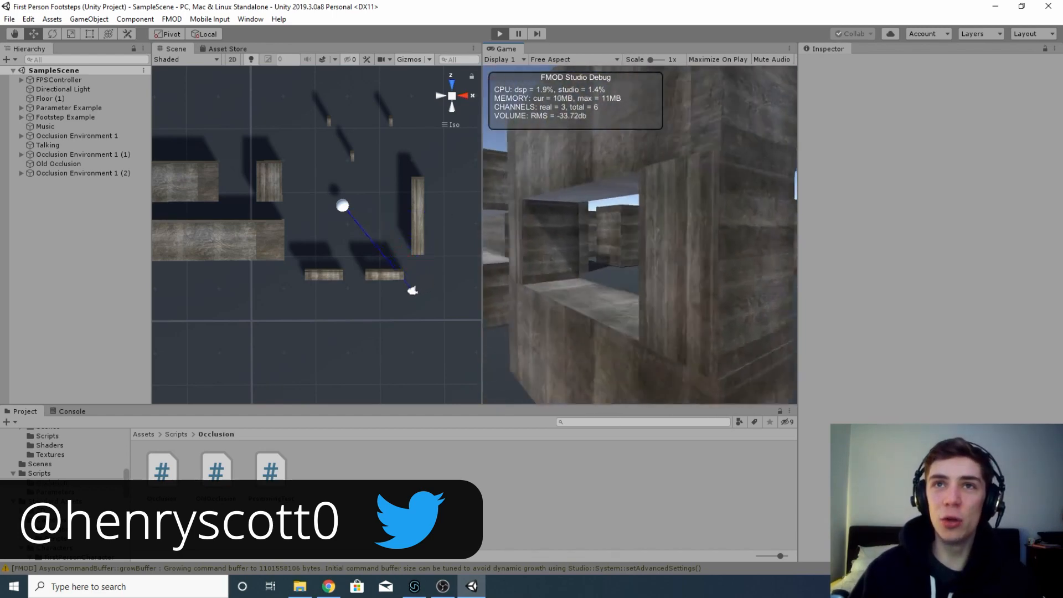
{"action": "key", "text": "d"}
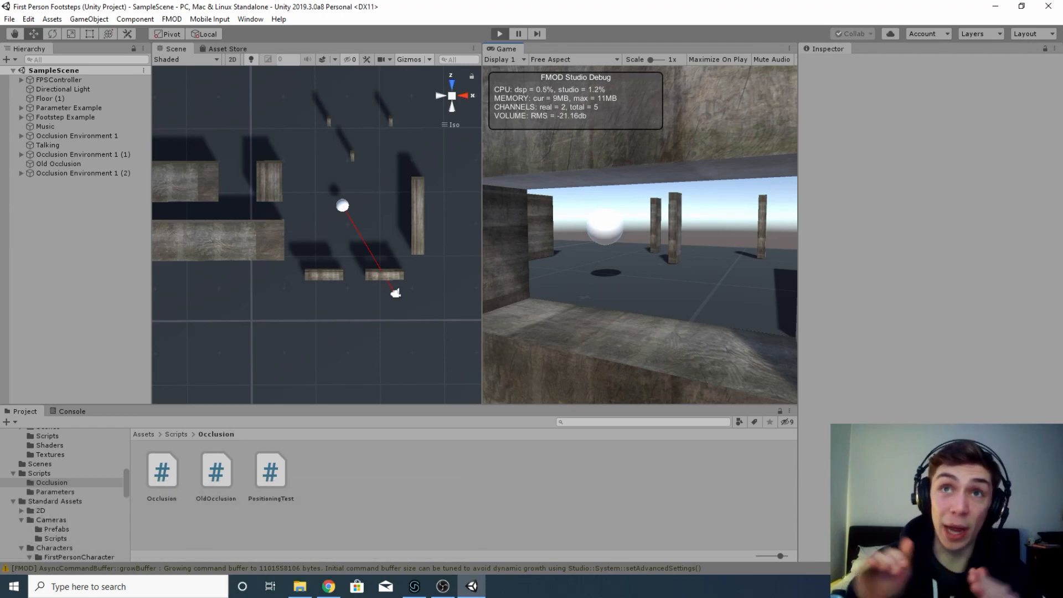
{"action": "key", "text": "s"}
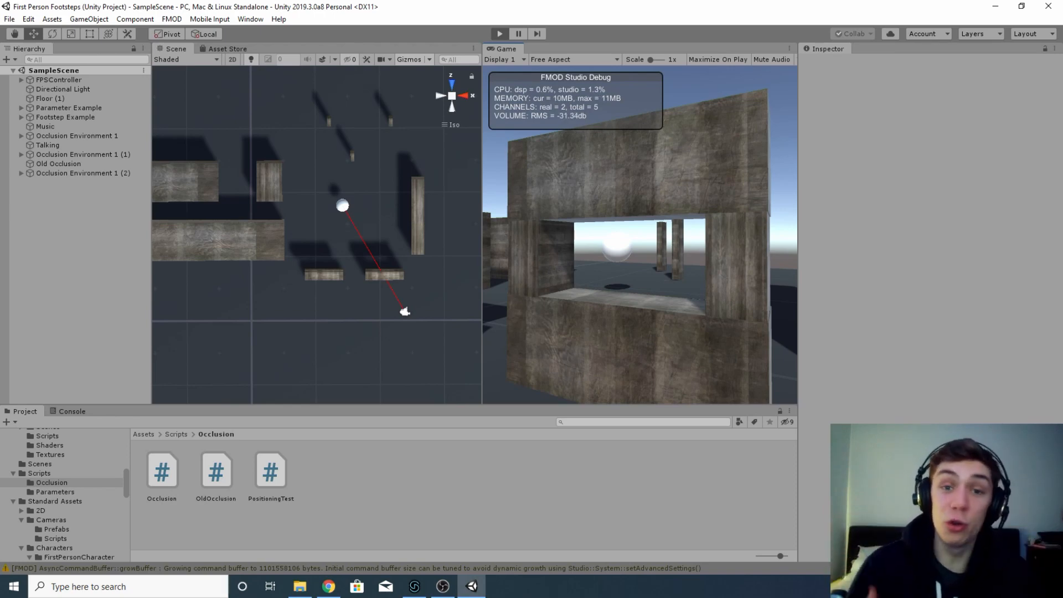
Step: Move the player back and forth along the corridor between the long walls, facing the sphere, to test the occlusion there
{"action": "key", "text": "w"}
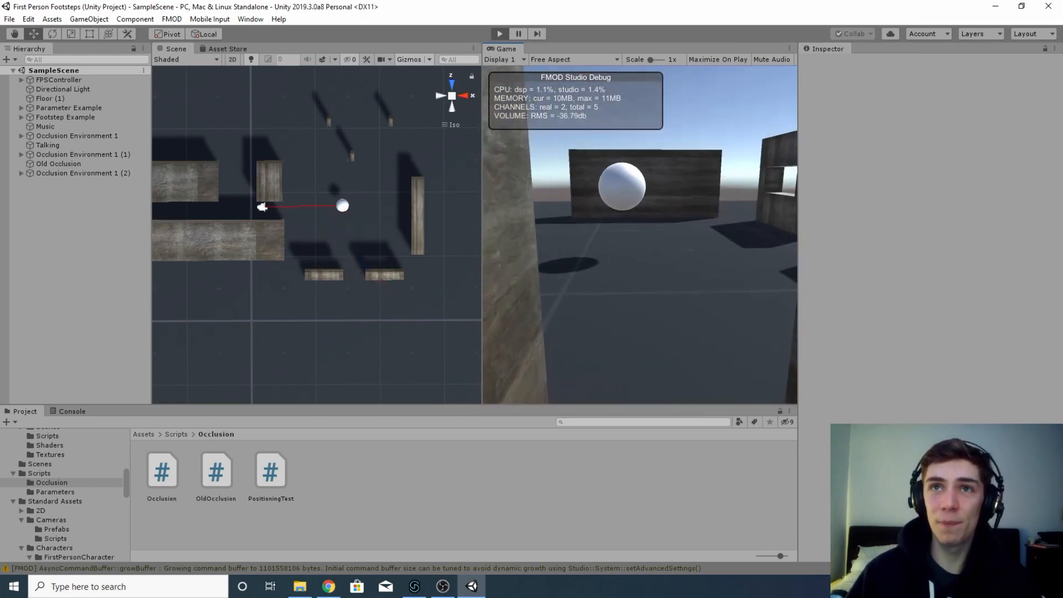
{"action": "key", "text": "s"}
{"action": "key", "text": "s"}
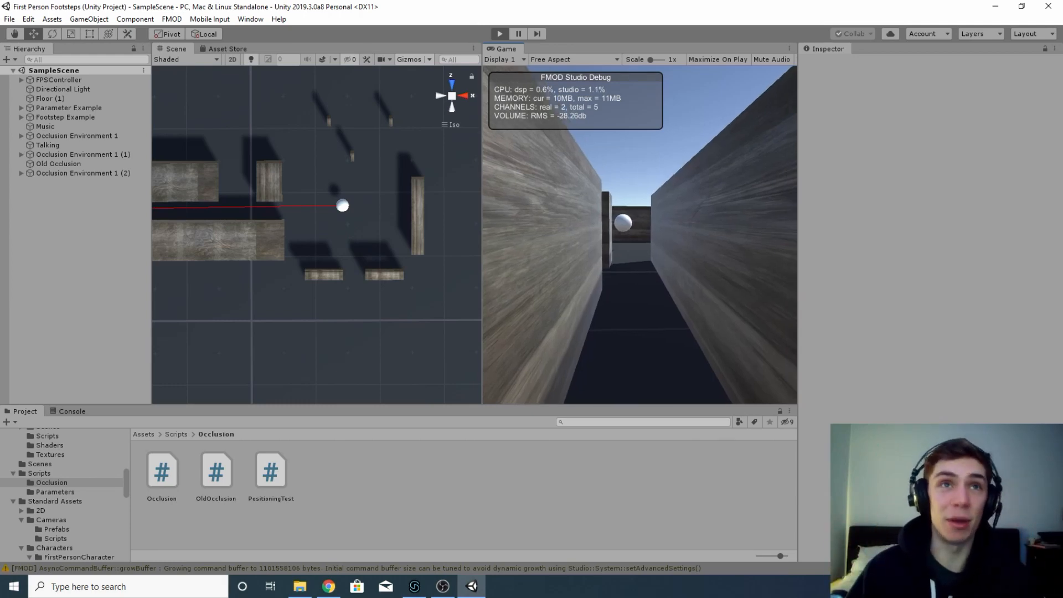
{"action": "key", "text": "w"}
{"action": "key", "text": "w"}
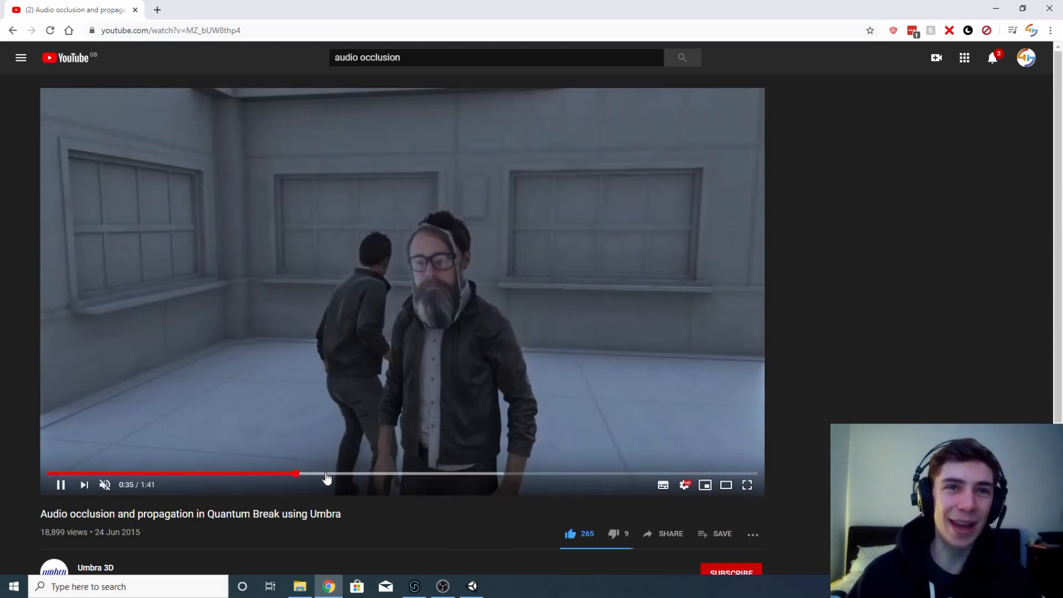
Step: Skip ahead in the Quantum Break audio occlusion video on YouTube and pause and resume it to examine the ray lines
{"action": "left_click", "coordinate": [328, 475]}
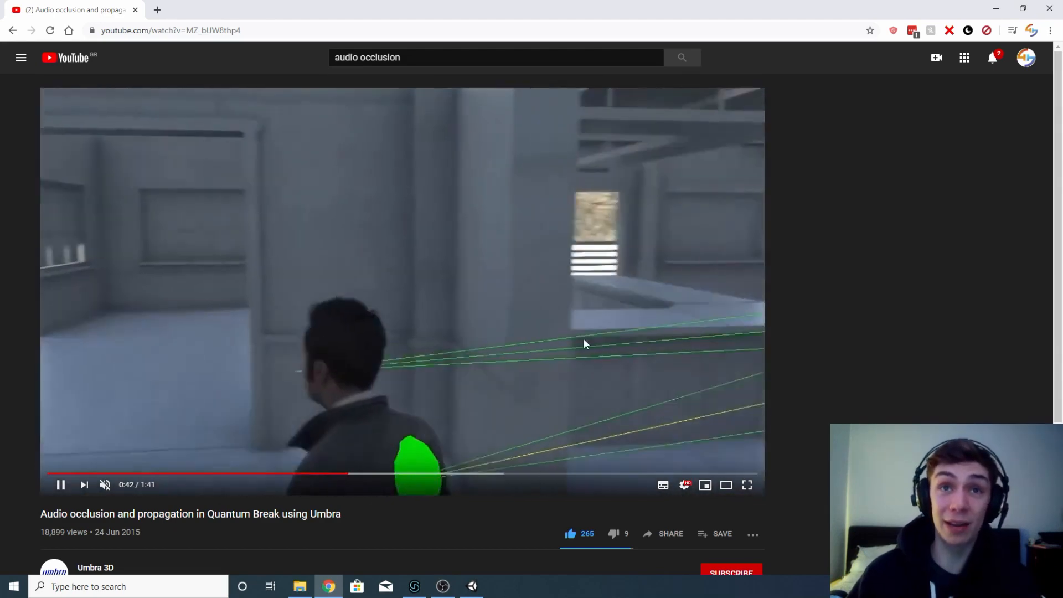
{"action": "left_click", "coordinate": [564, 338]}
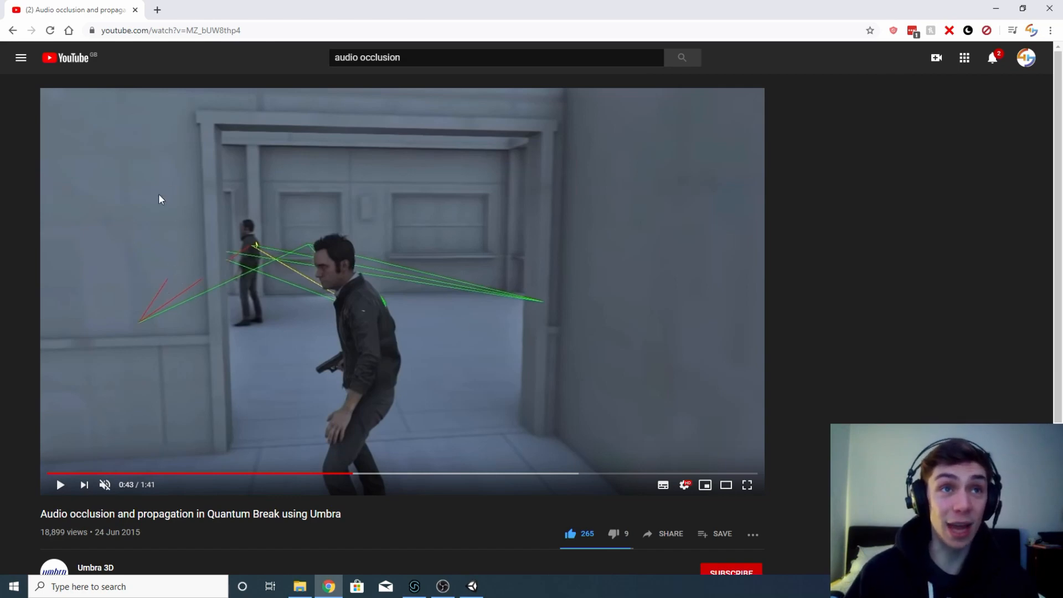
{"action": "left_click", "coordinate": [456, 196]}
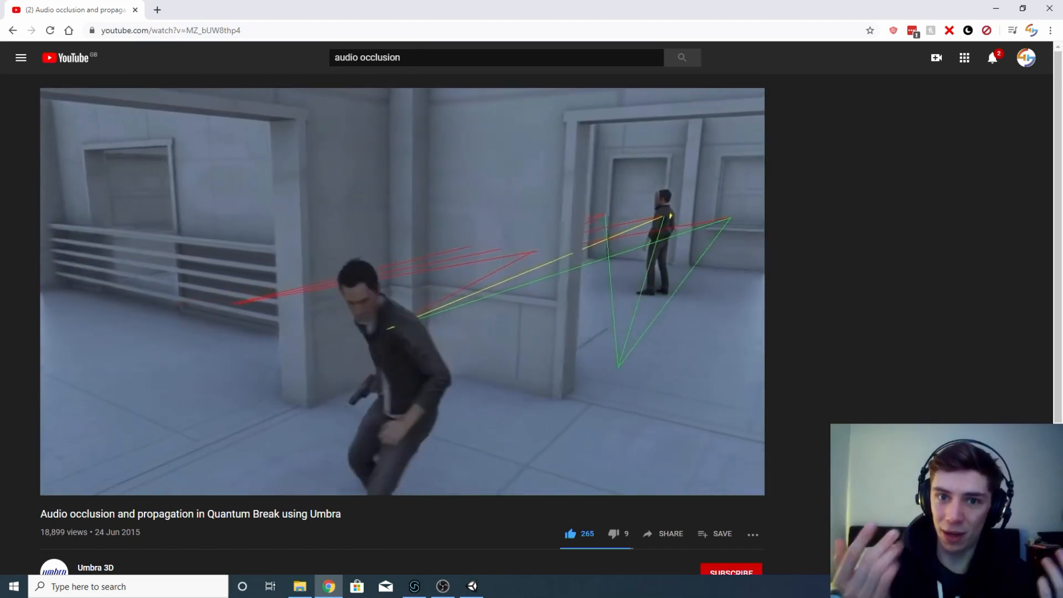
{"action": "left_click", "coordinate": [445, 199]}
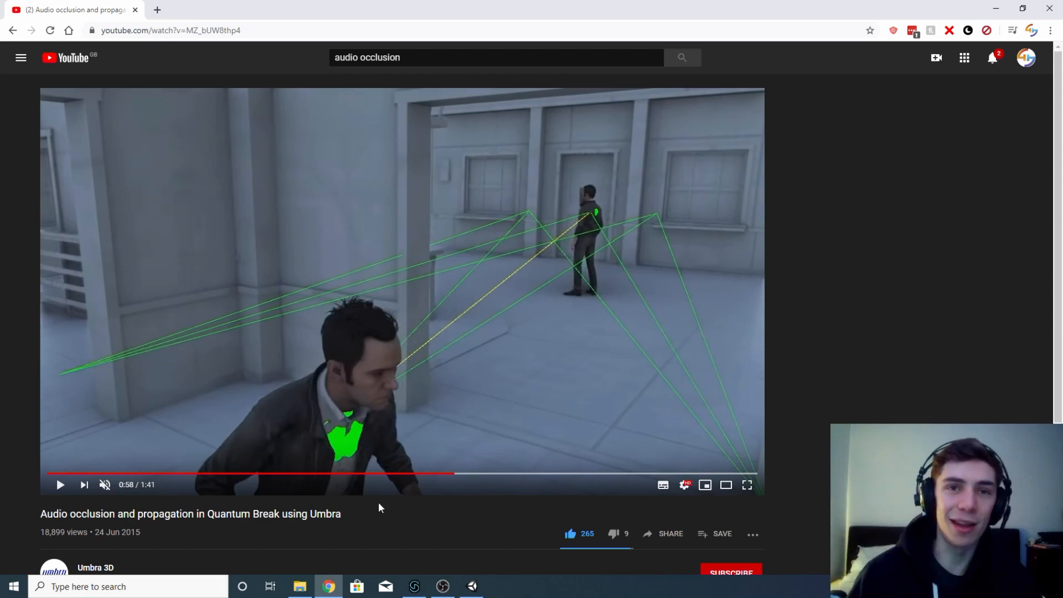
Step: Switch back to Unity and walk the player towards the pillars of the multi-line occlusion environment to test its rays
{"action": "left_click", "coordinate": [472, 586]}
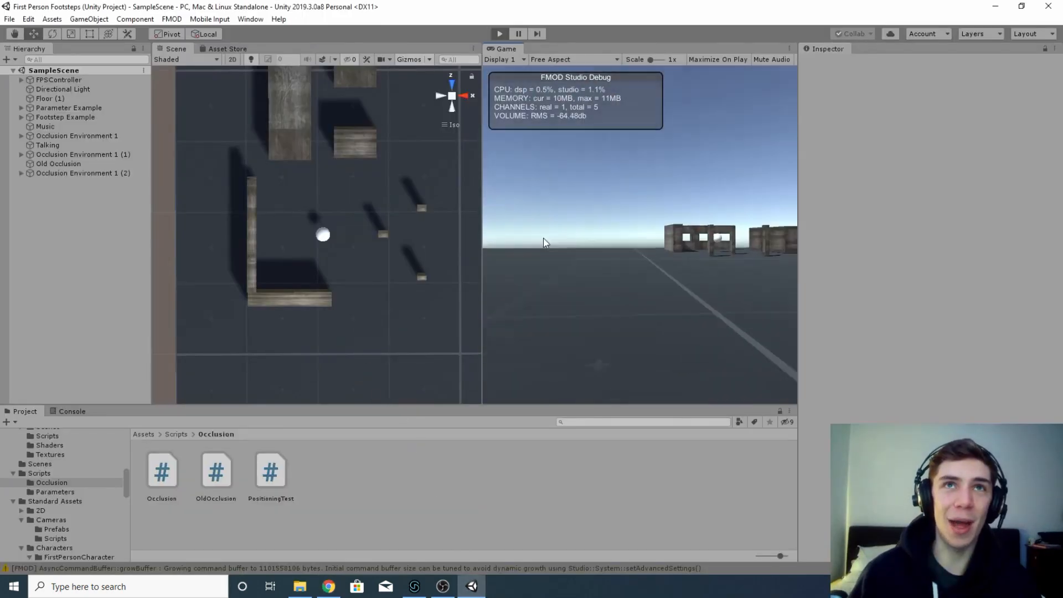
{"action": "left_click", "coordinate": [544, 242]}
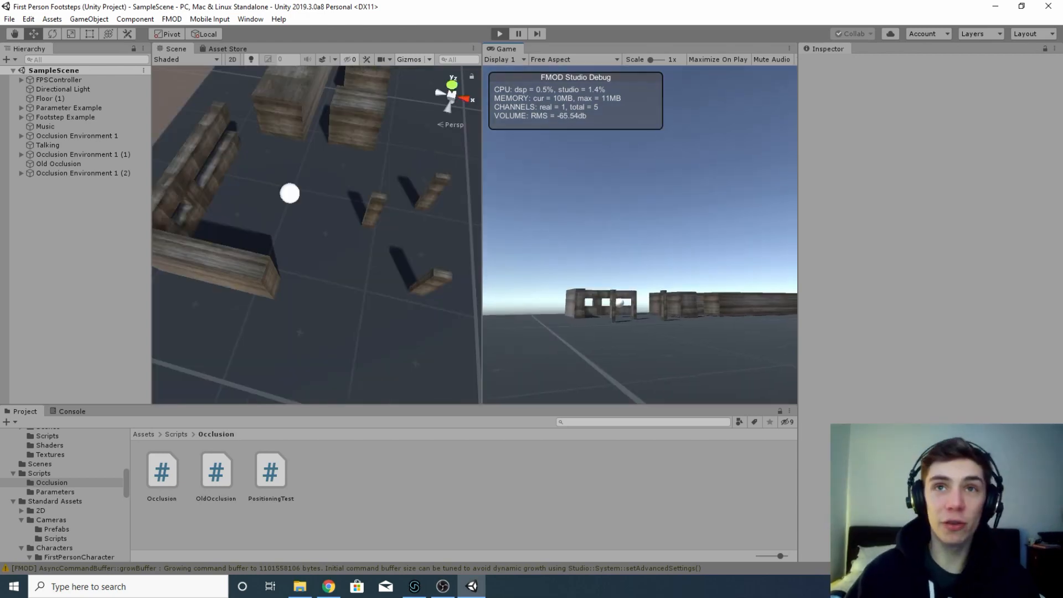
{"action": "key", "text": "w"}
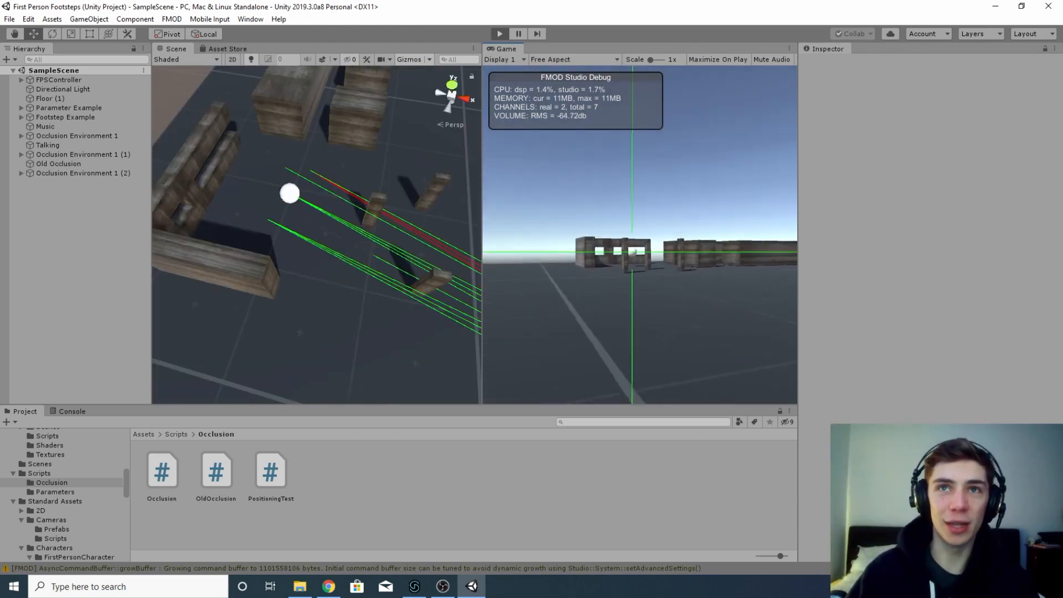
{"action": "key", "text": "w"}
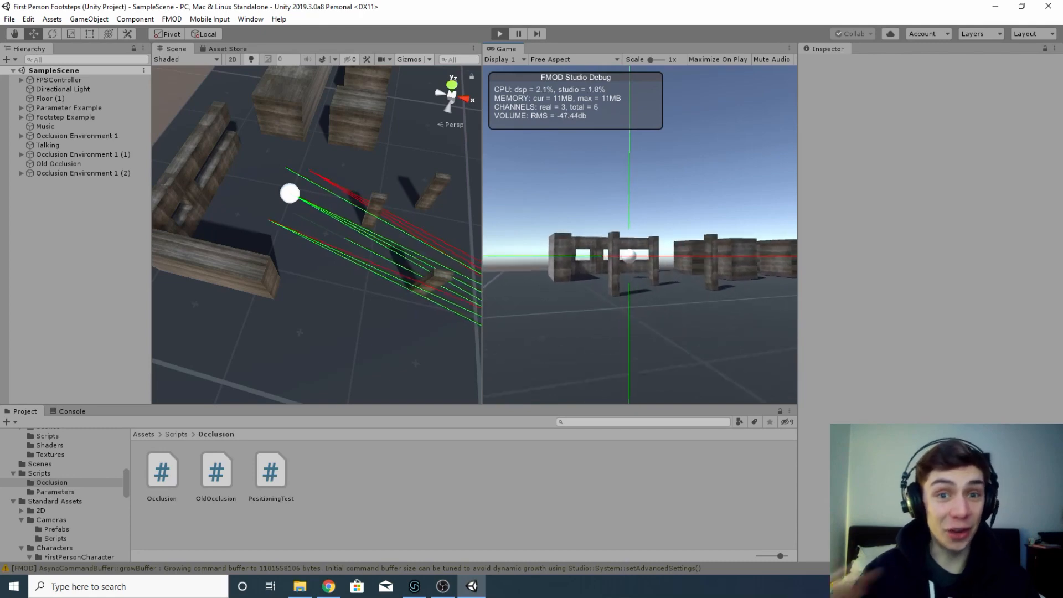
{"action": "key", "text": "w"}
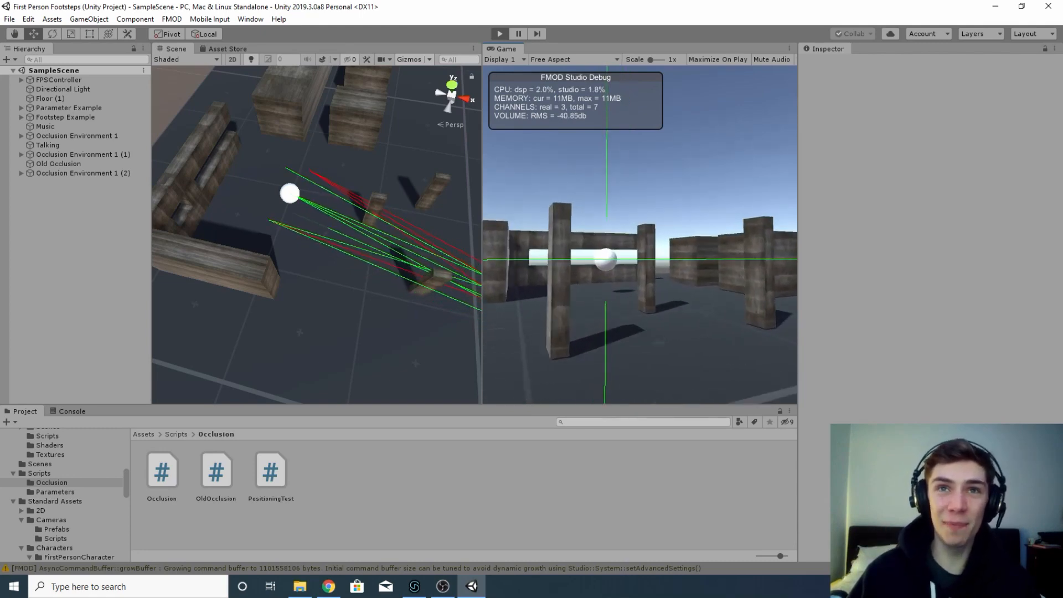
{"action": "key", "text": "w"}
Step: Strafe the player past the open side to the end of the solid wall to test partial occlusion by multiple lines
{"action": "key", "text": "a"}
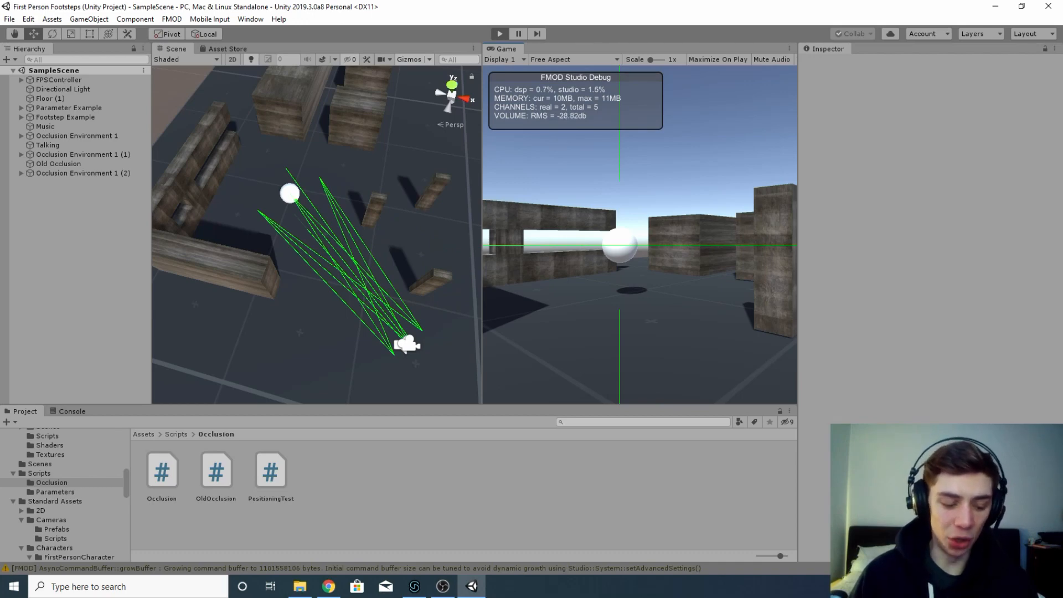
{"action": "key", "text": "a"}
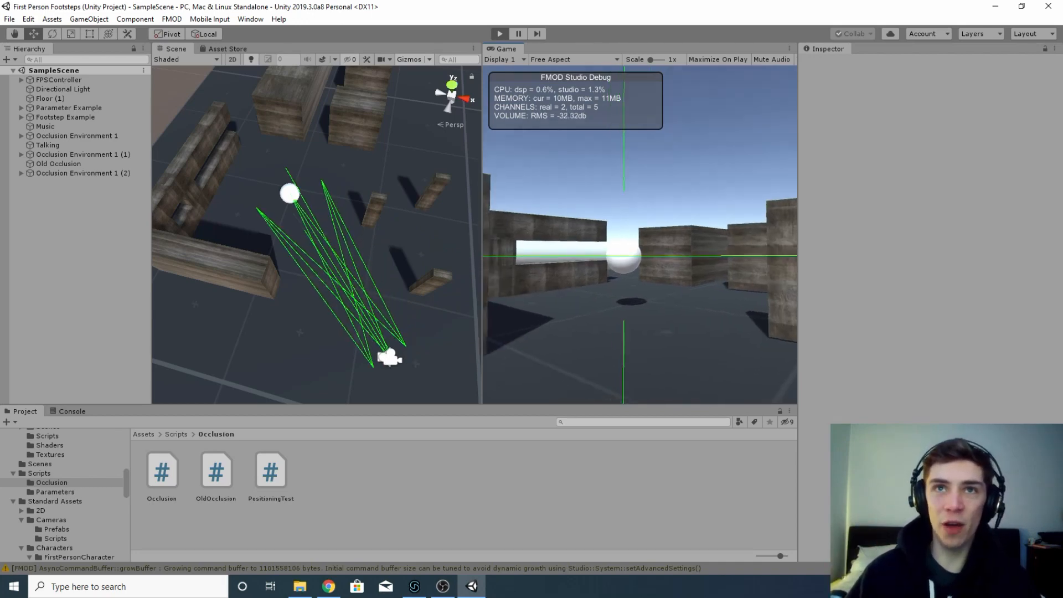
{"action": "key", "text": "a"}
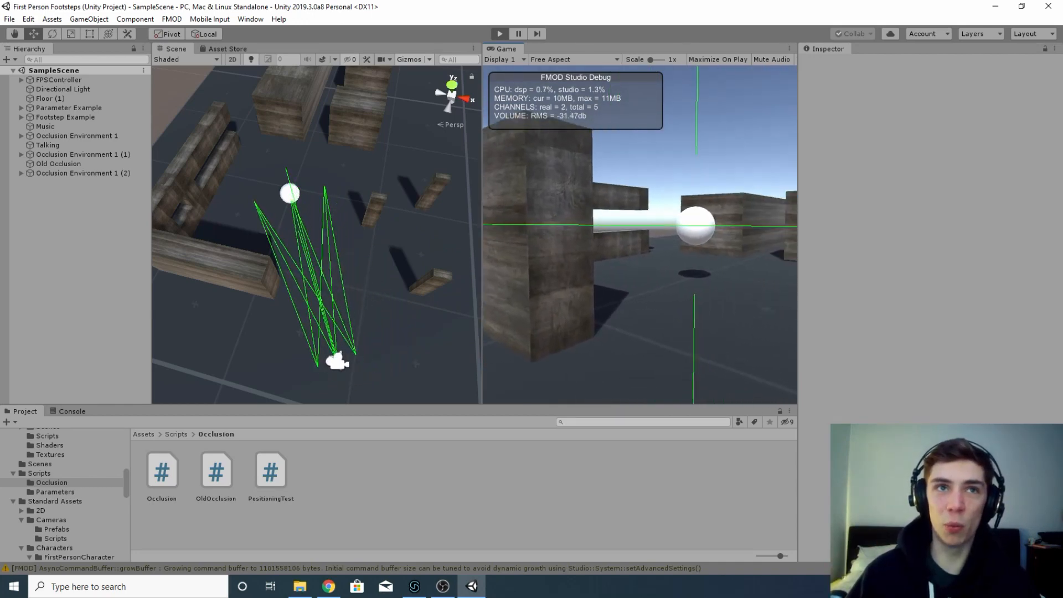
{"action": "key", "text": "a"}
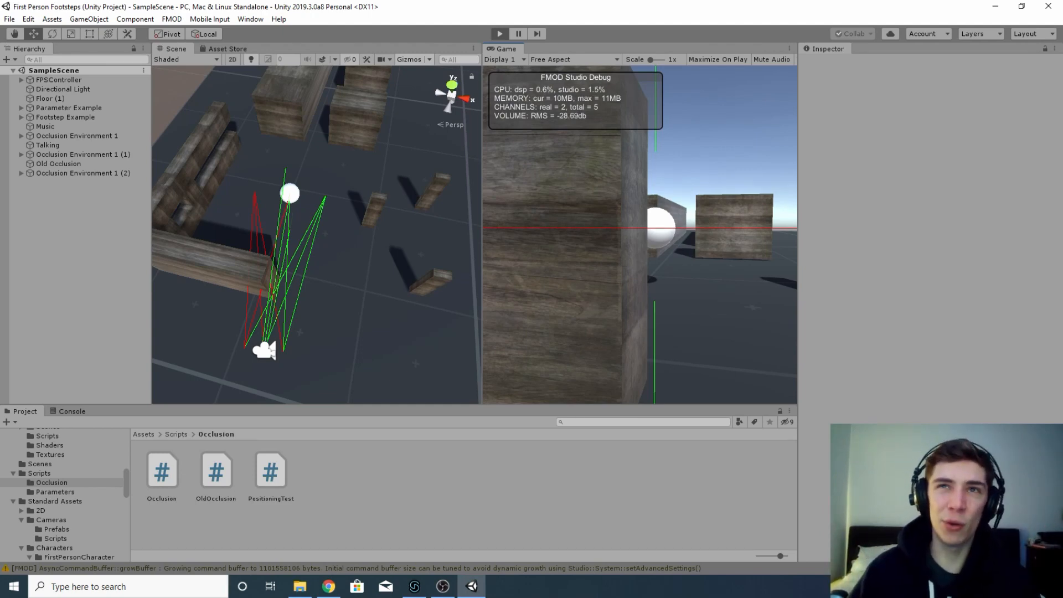
Step: Strafe the player gradually behind the end of the solid wall to test occlusion one line at a time
{"action": "key", "text": "a"}
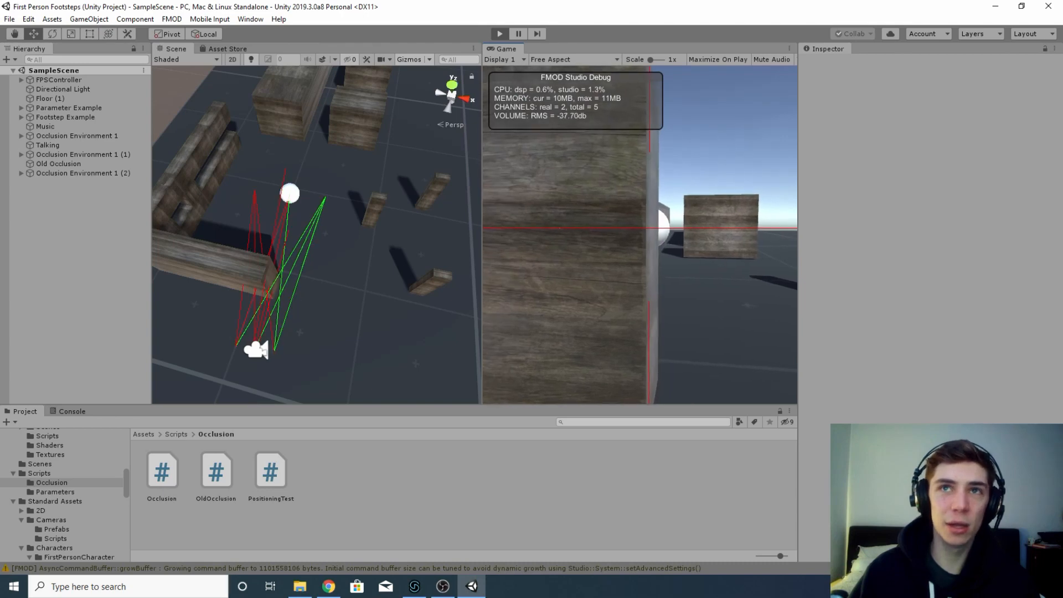
{"action": "key", "text": "a"}
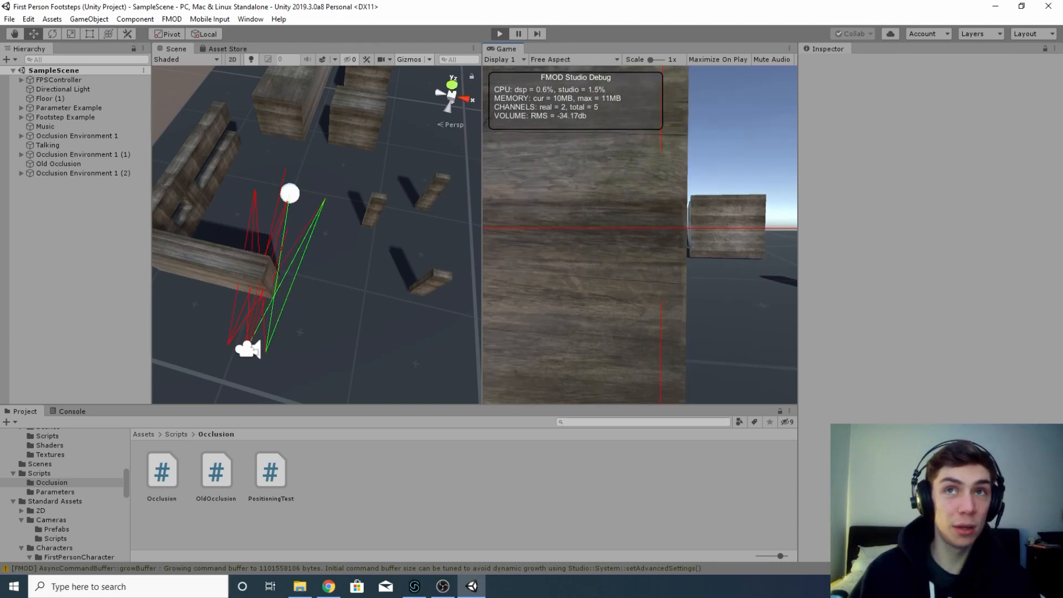
{"action": "key", "text": "a"}
{"action": "key", "text": "a"}
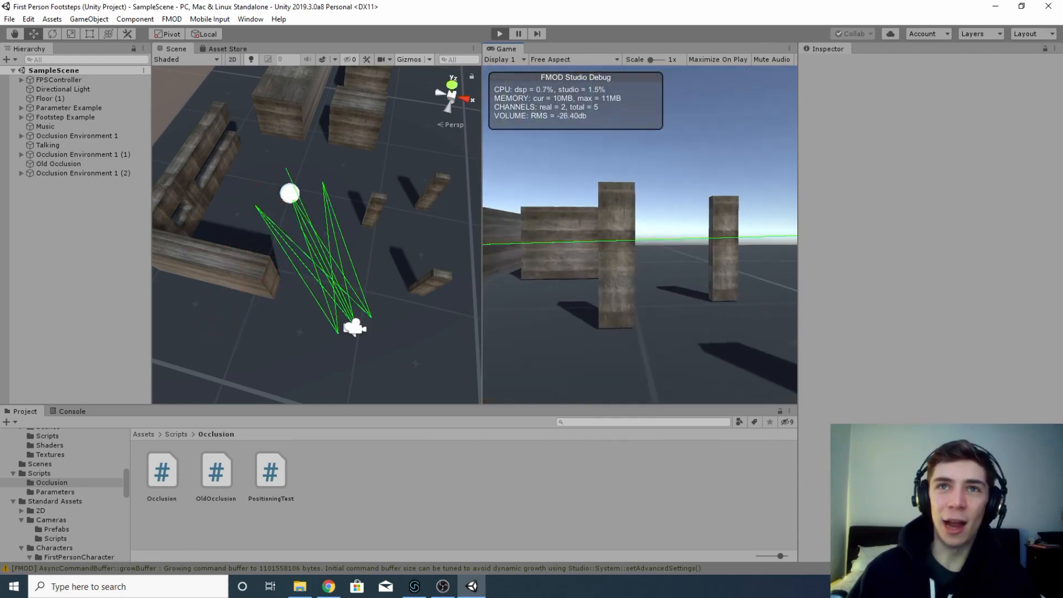
Step: Walk the player to the pillars and move around behind one, facing the sphere, to test how a thin obstacle occludes it
{"action": "key", "text": "w"}
{"action": "key", "text": "d"}
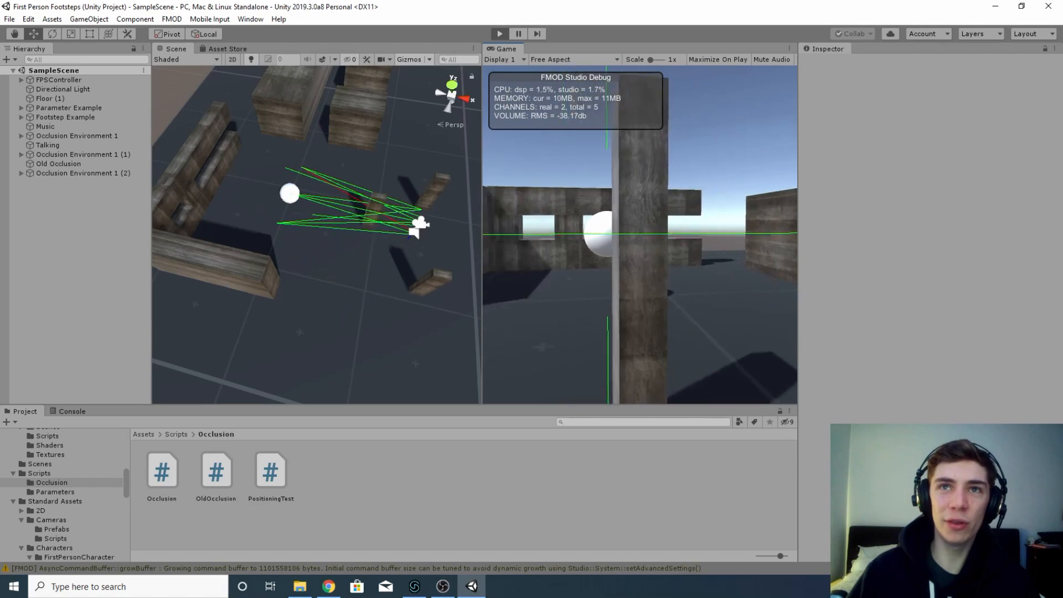
{"action": "key", "text": "d"}
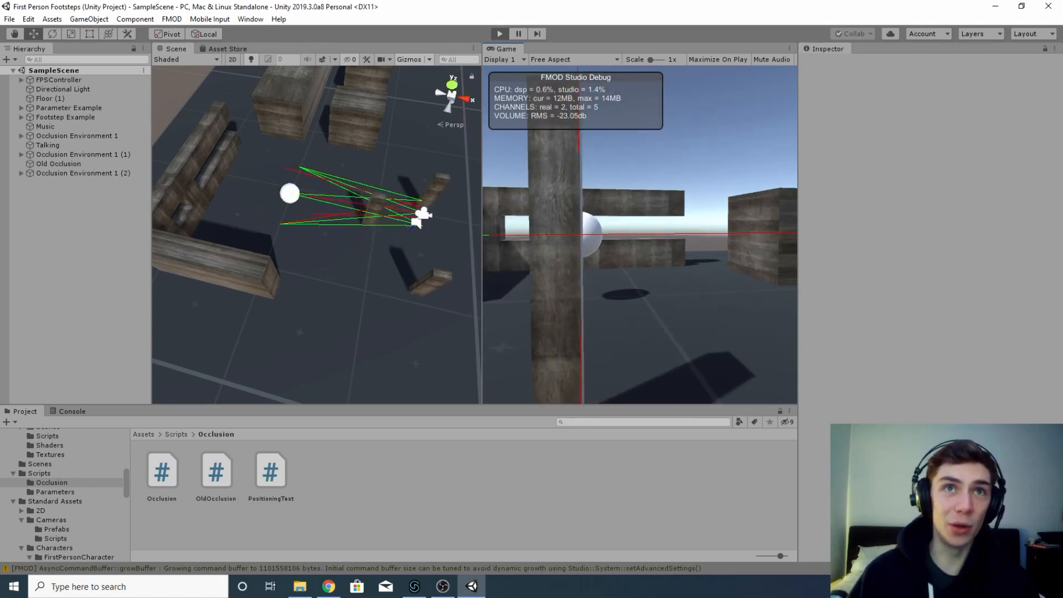
{"action": "key", "text": "s"}
{"action": "key", "text": "w"}
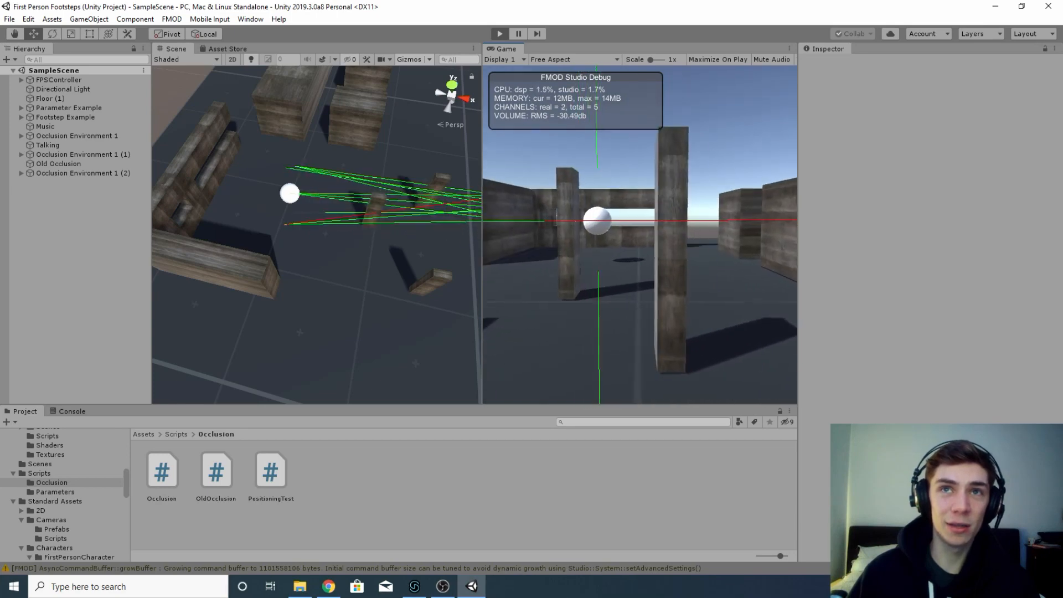
Step: Strafe the player back and forth beyond the outer pillars to test occlusion by several pillars at a distance
{"action": "key", "text": "w"}
{"action": "key", "text": "d"}
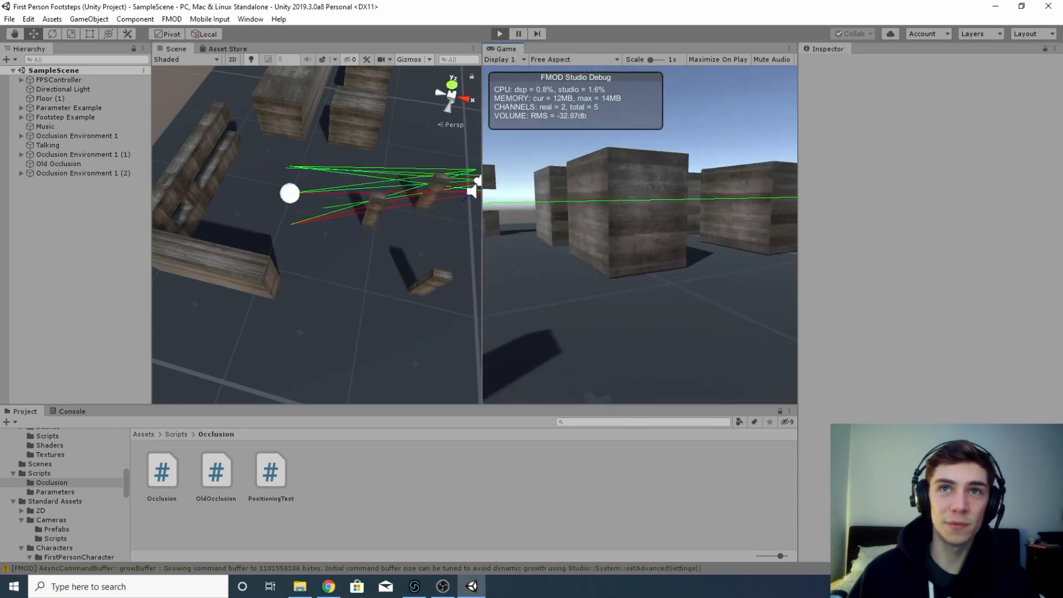
{"action": "key", "text": "a"}
{"action": "key", "text": "a"}
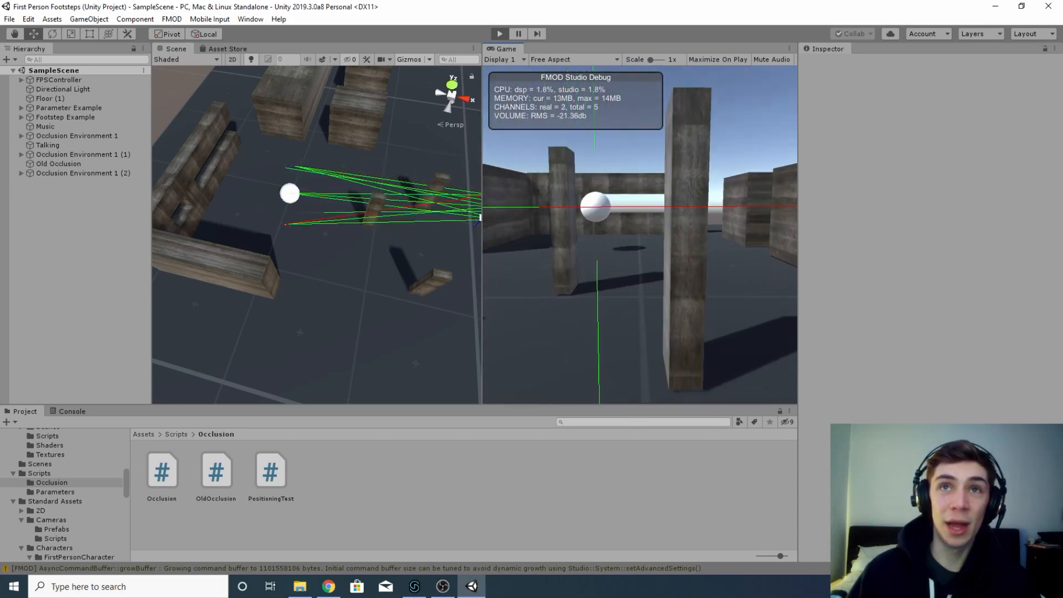
{"action": "key", "text": "d"}
{"action": "key", "text": "a"}
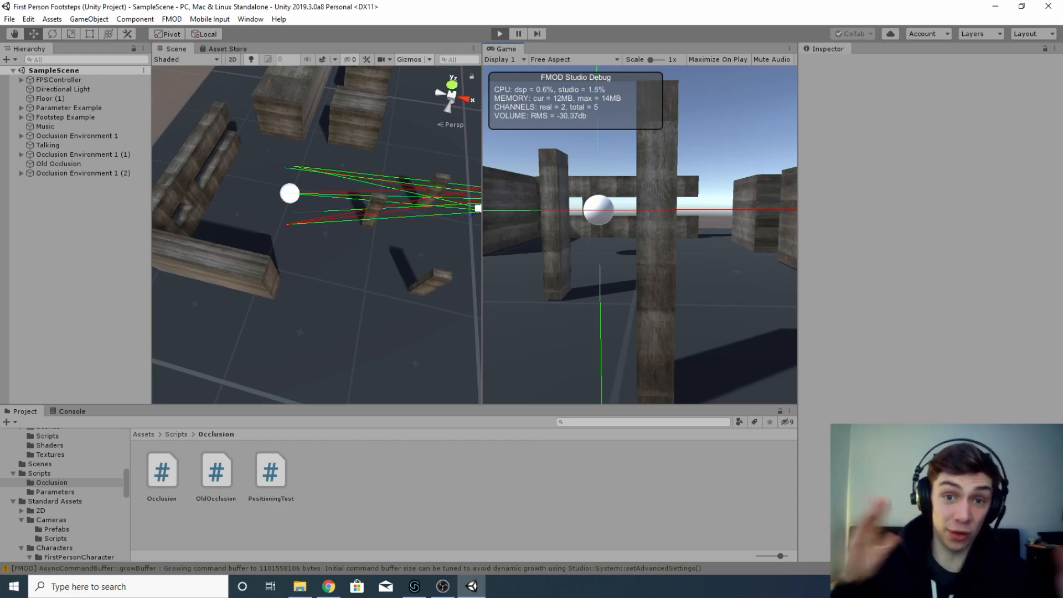
Step: Walk the player into the gap between the large blocks and back and forth in it to test the rays towards the sphere
{"action": "key", "text": "w"}
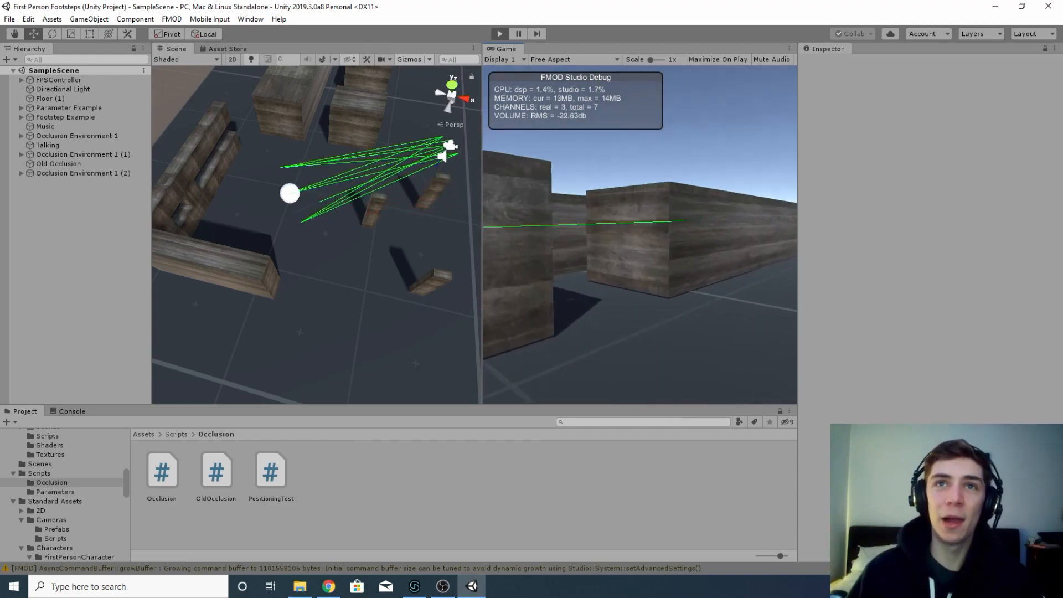
{"action": "key", "text": "w"}
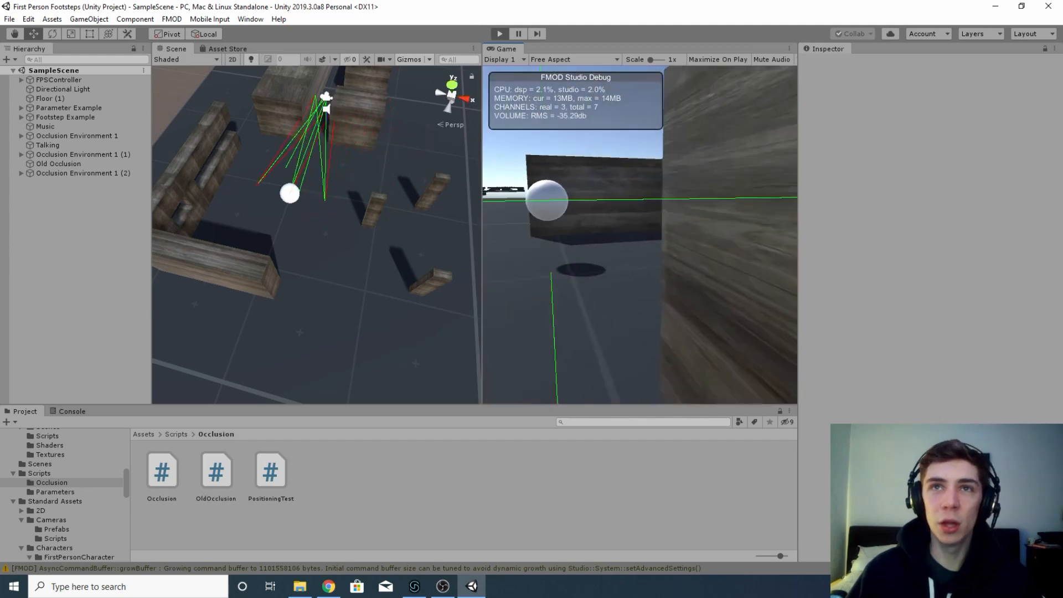
{"action": "key", "text": "w"}
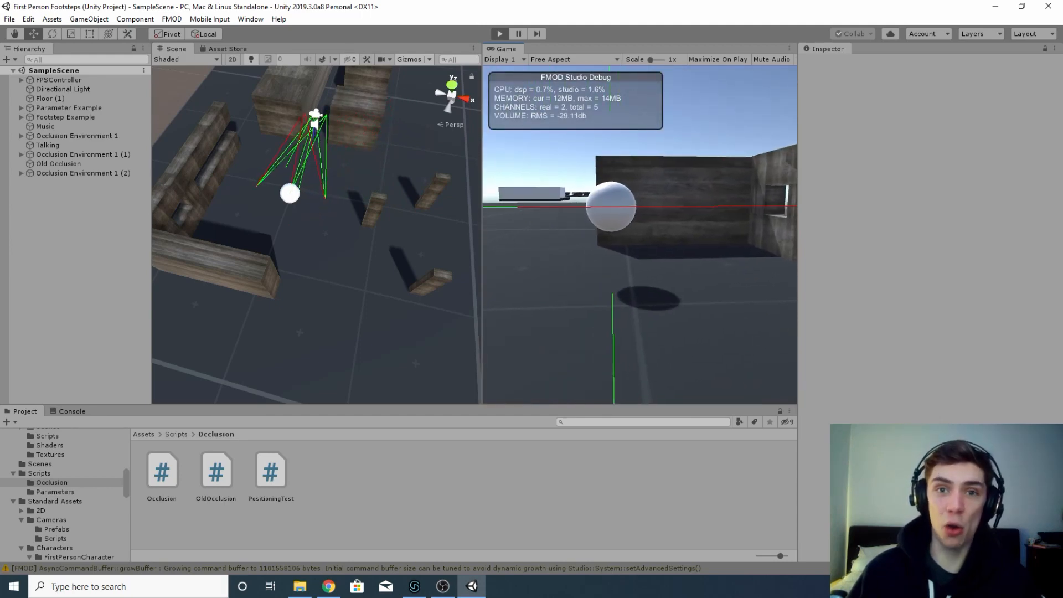
{"action": "key", "text": "w"}
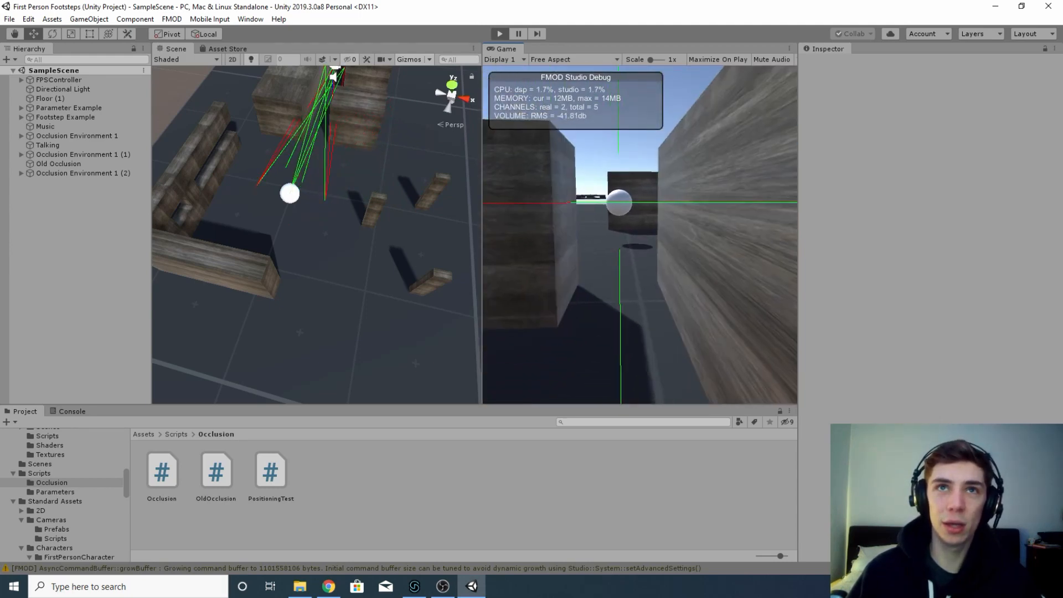
{"action": "key", "text": "s"}
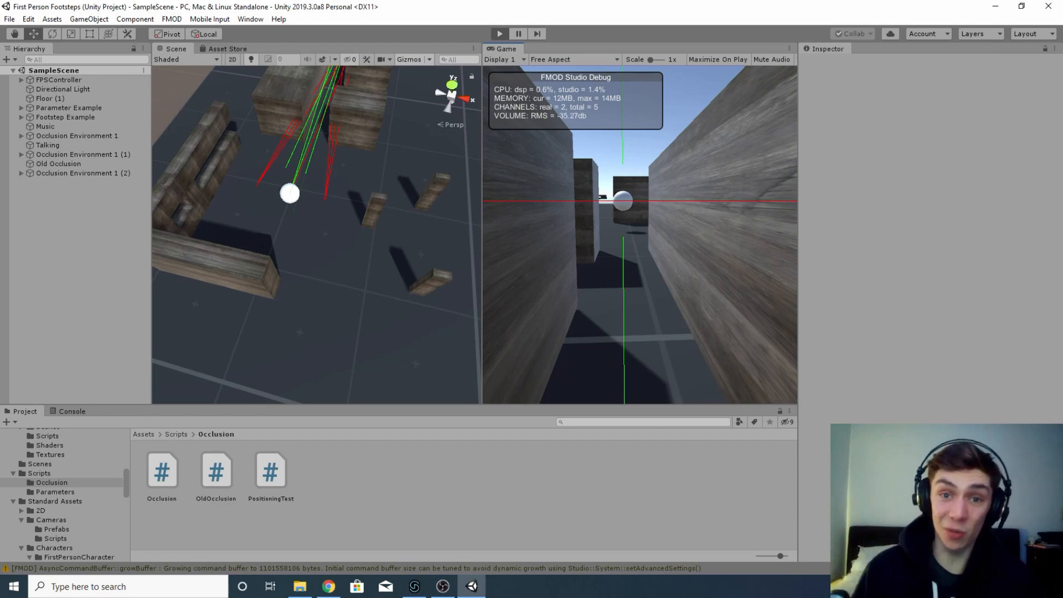
{"action": "key", "text": "w"}
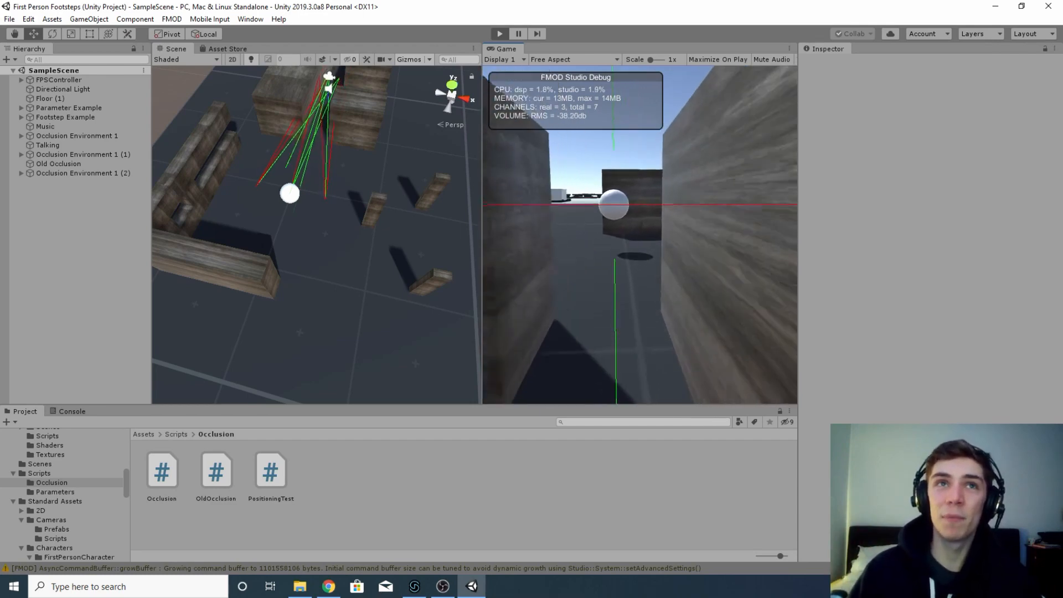
Step: Walk the player around behind the wall with the long horizontal slot and face the sphere through the slot
{"action": "key", "text": "w"}
{"action": "key", "text": "d"}
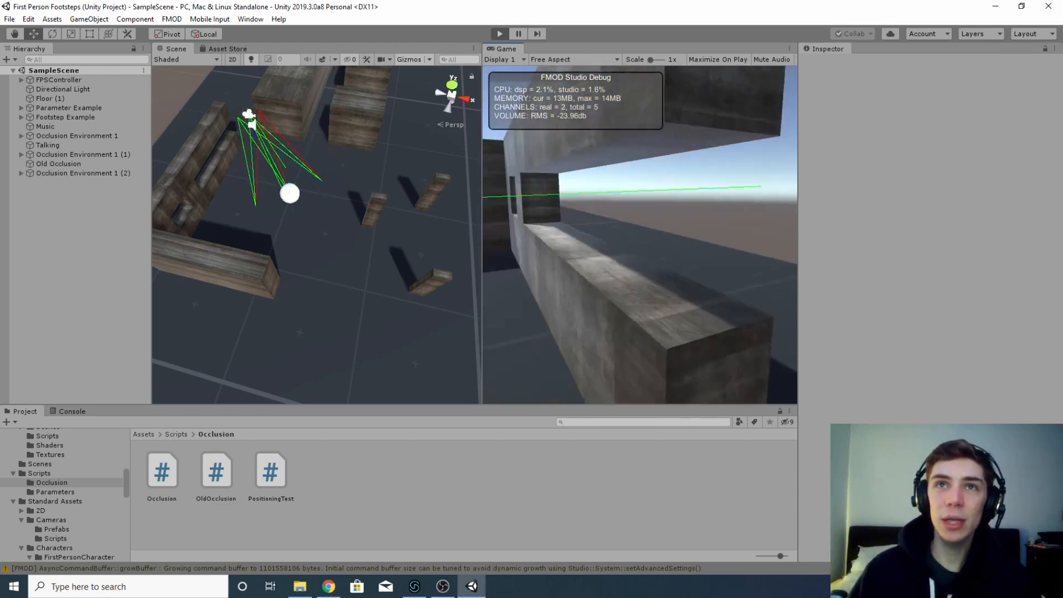
{"action": "key", "text": "d"}
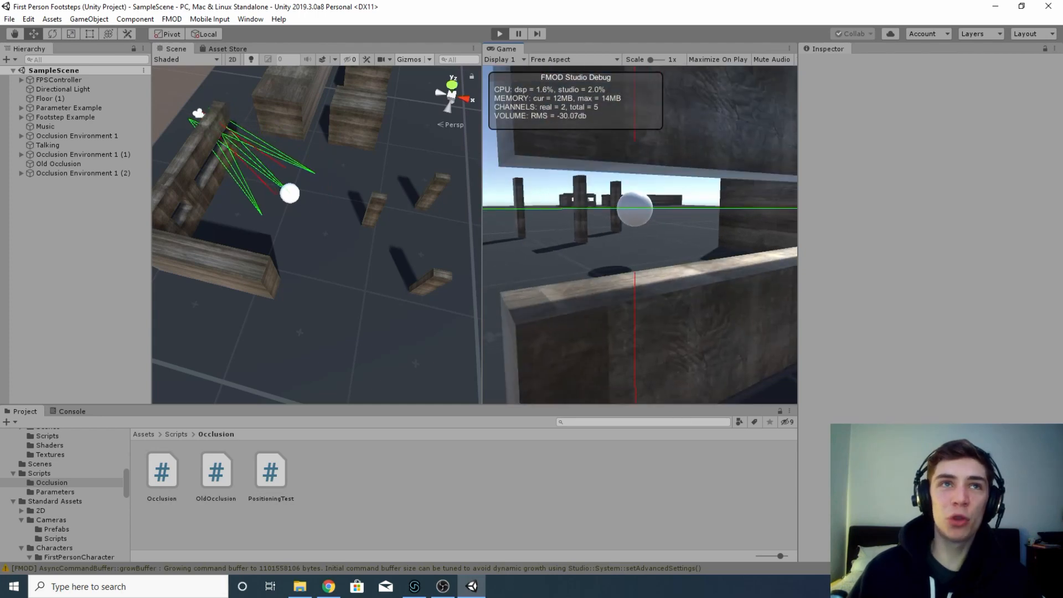
Step: Release the cursor from the game and reframe the Scene view around the sphere to examine the rays through the slotted wall
{"action": "key", "text": "Escape"}
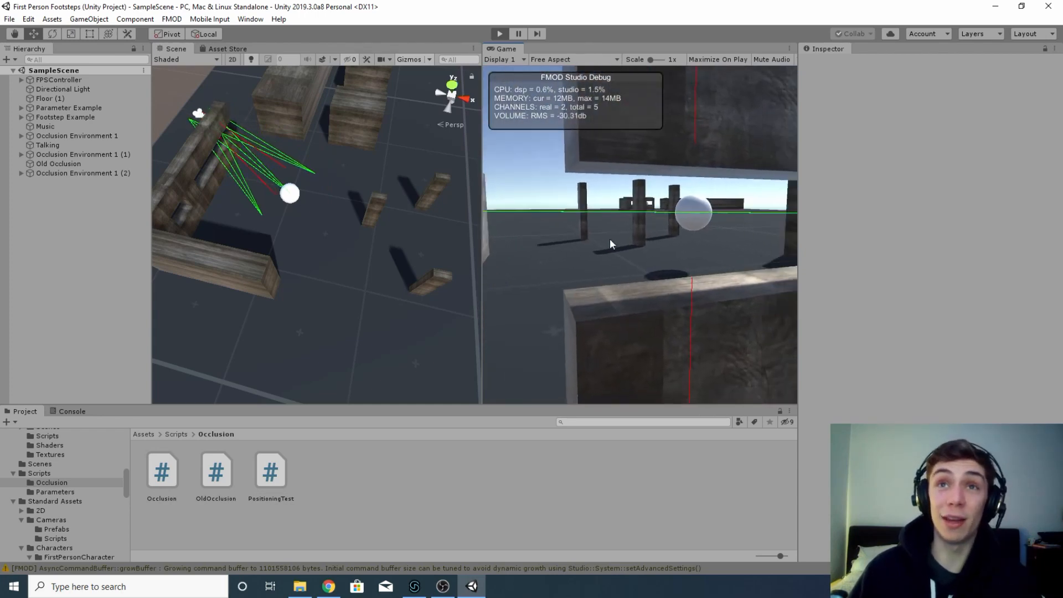
{"action": "scroll", "coordinate": [392, 199], "scroll_direction": "up", "scroll_amount": 15}
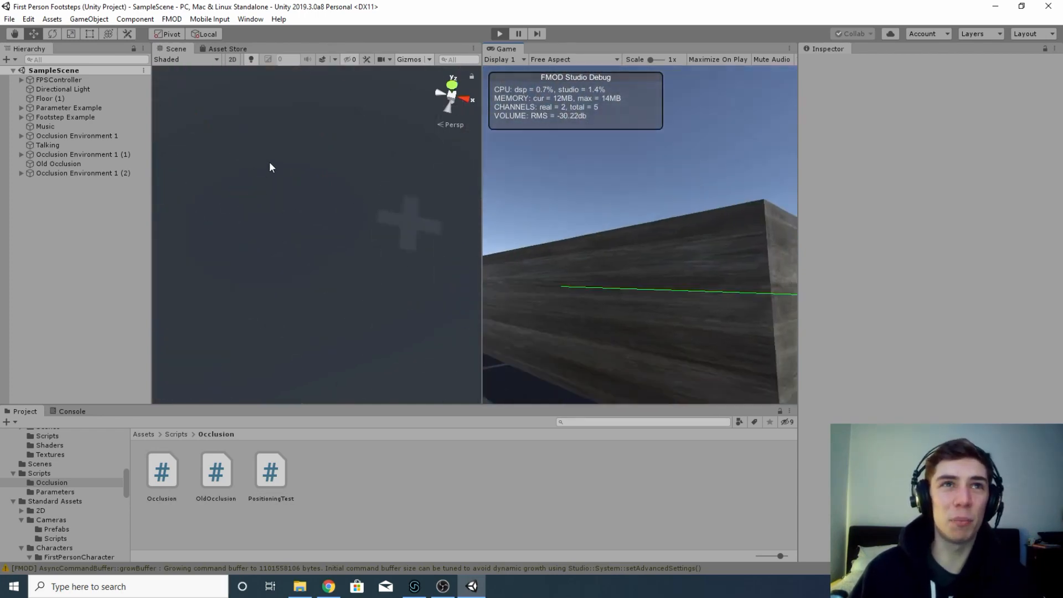
{"action": "right_click_drag", "start_coordinate": [269, 161], "coordinate": [357, 129]}
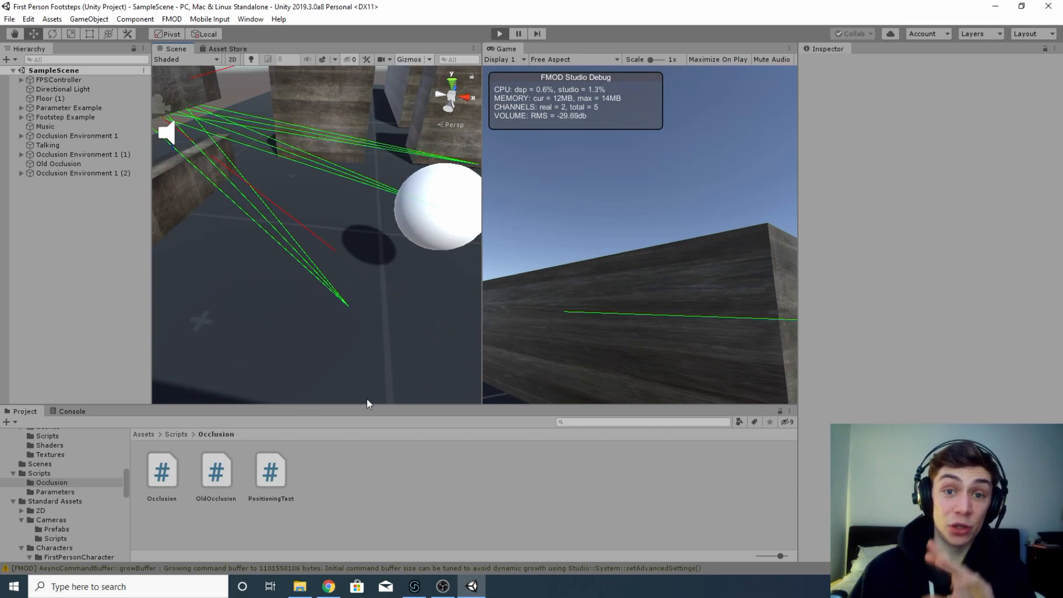
{"action": "right_click_drag", "start_coordinate": [356, 331], "coordinate": [387, 166]}
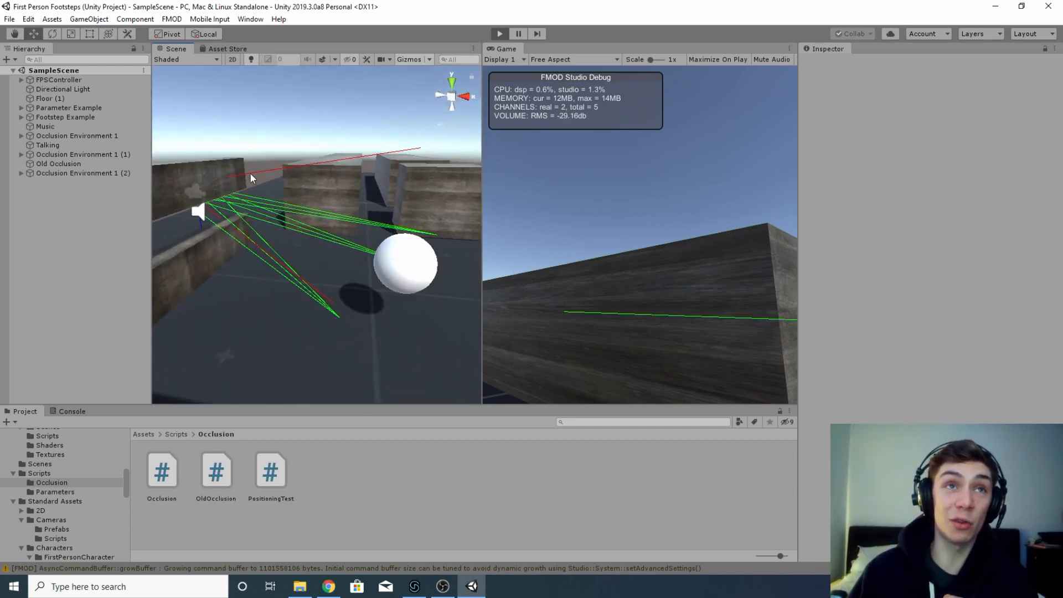
Step: Return control to the player and strafe back and forth along the slotted wall to test the occlusion through the slot
{"action": "left_click", "coordinate": [638, 256]}
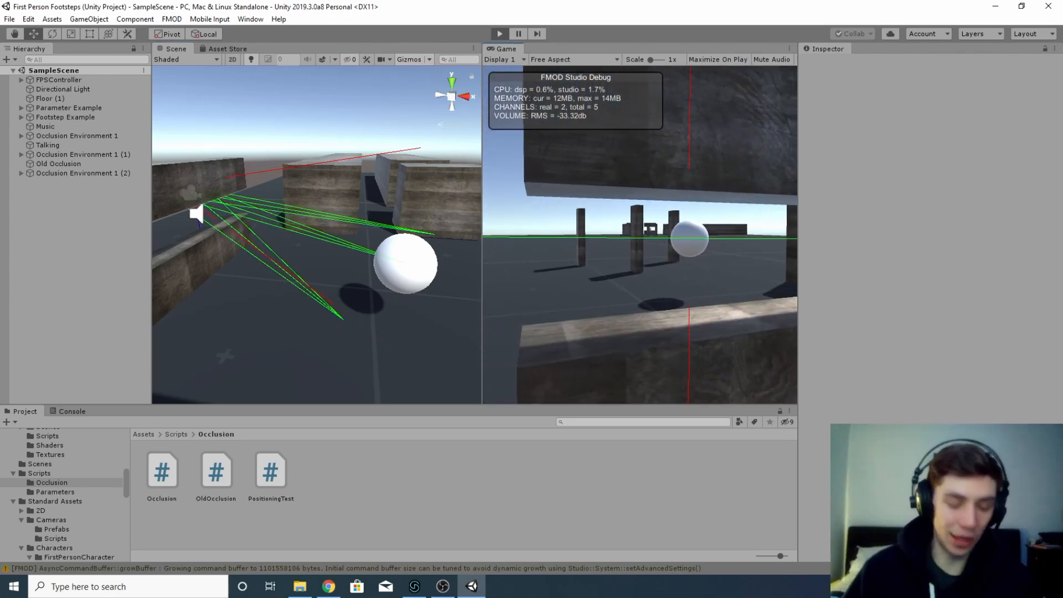
{"action": "key", "text": "d"}
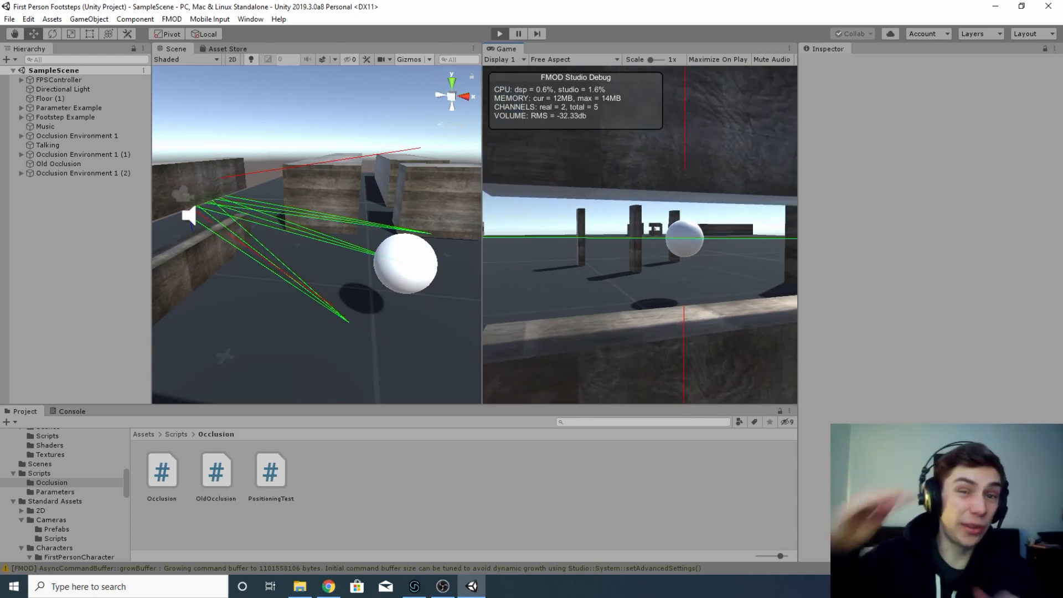
{"action": "key", "text": "a"}
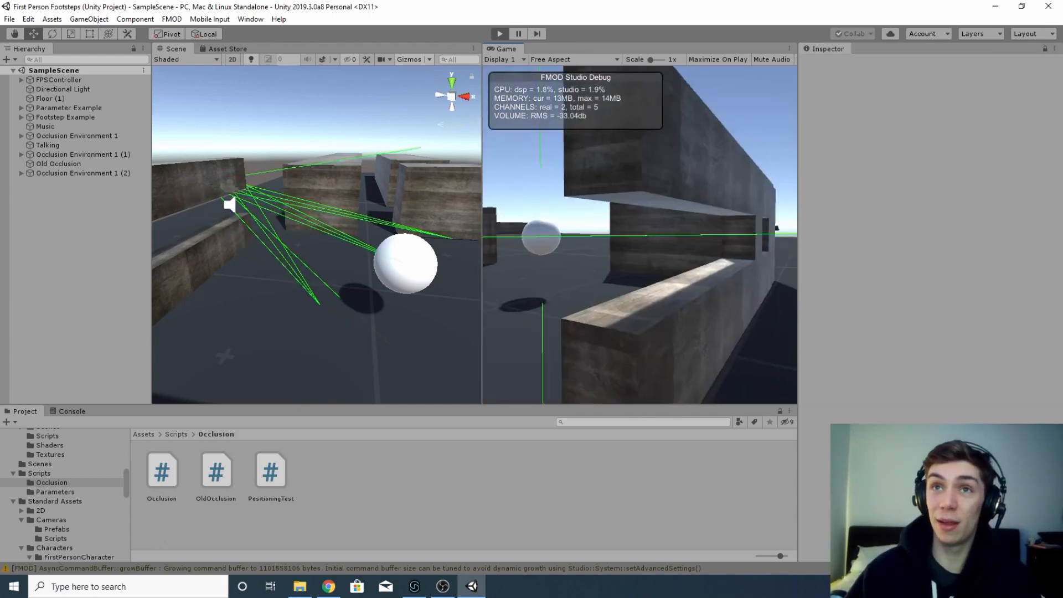
{"action": "key", "text": "d"}
{"action": "key", "text": "a"}
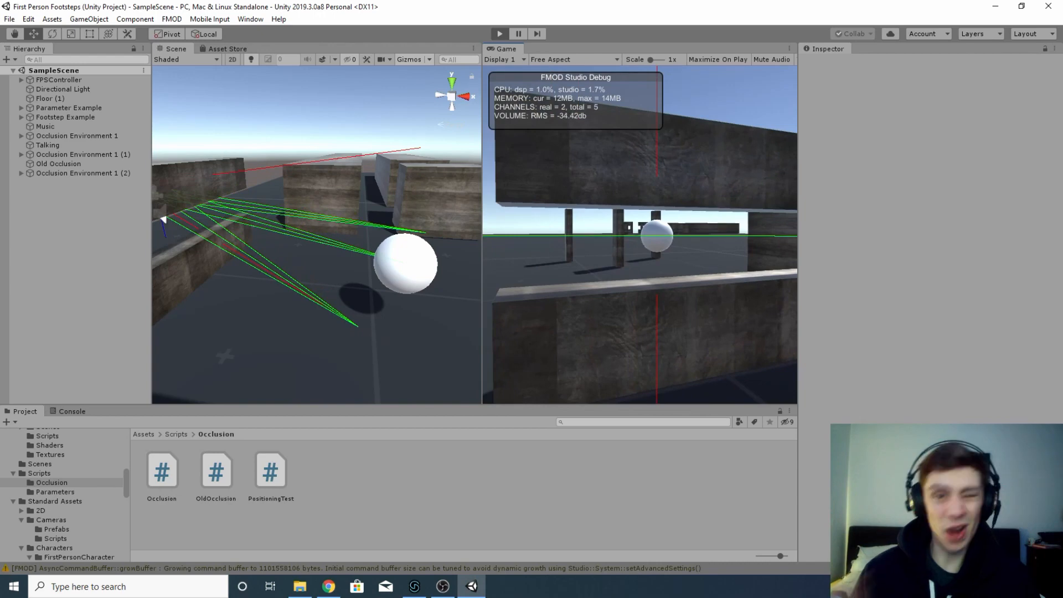
{"action": "key", "text": "d"}
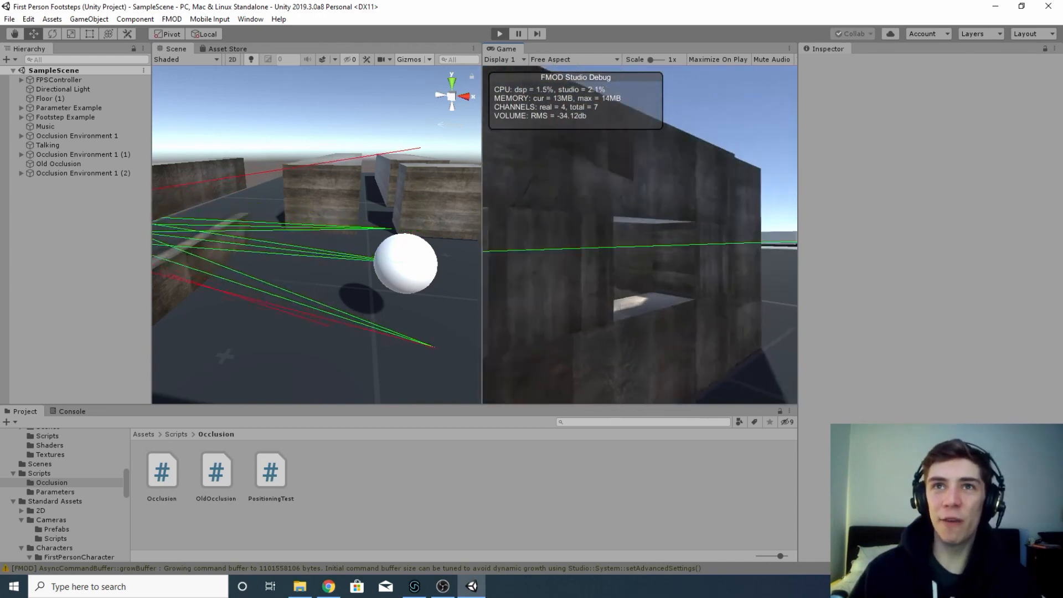
Step: Move the player up to the square window opening and back to test occlusion at different distances from it
{"action": "key", "text": "d"}
{"action": "key", "text": "w"}
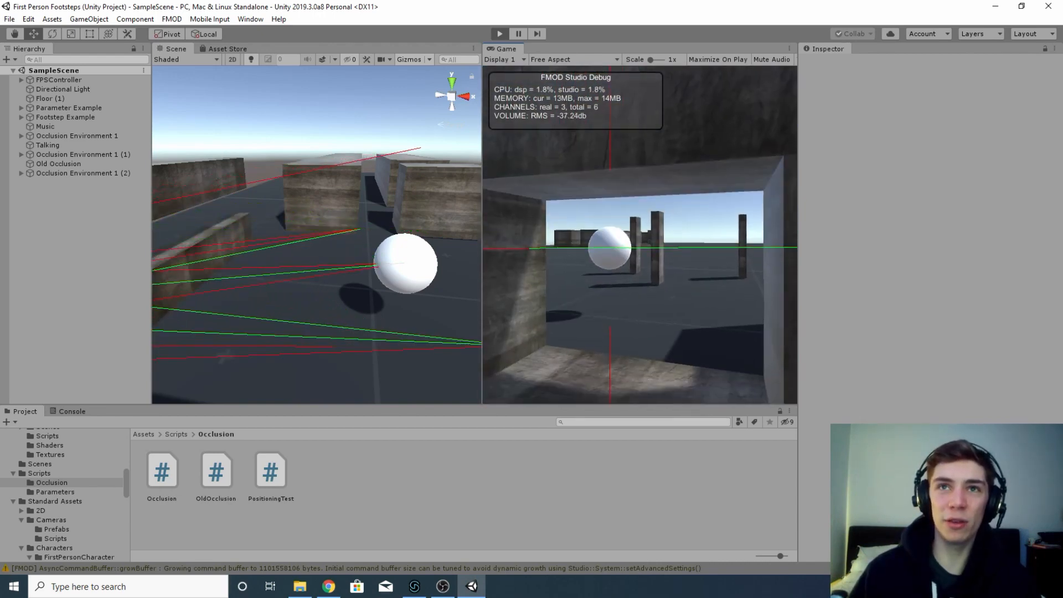
{"action": "key", "text": "s"}
{"action": "key", "text": "w"}
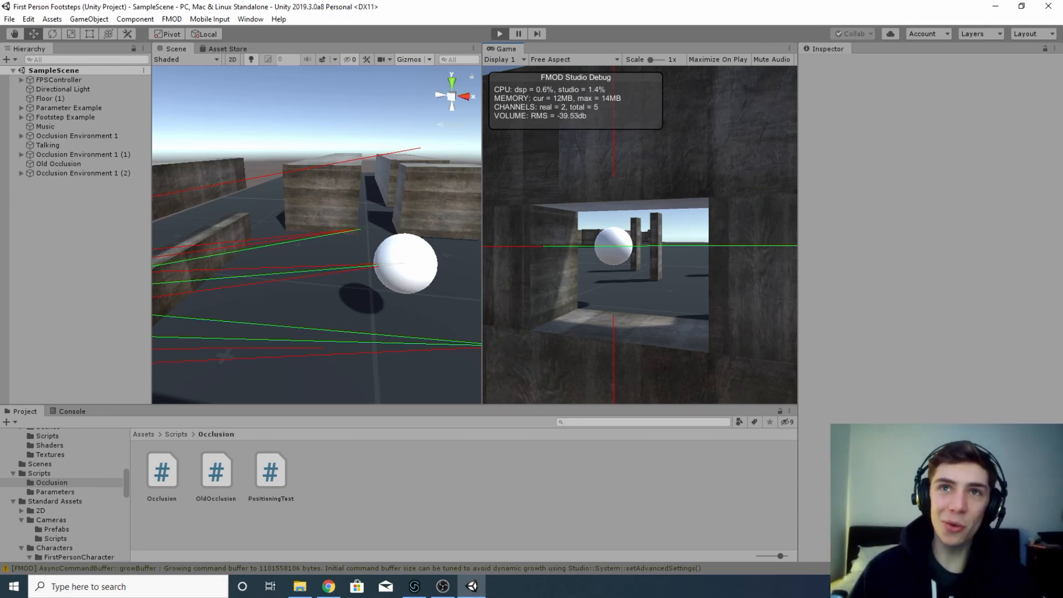
Step: Stop Play mode and select the Music object to examine its Occlusion script settings and its rays in the scene
{"action": "key", "text": "ctrl+p"}
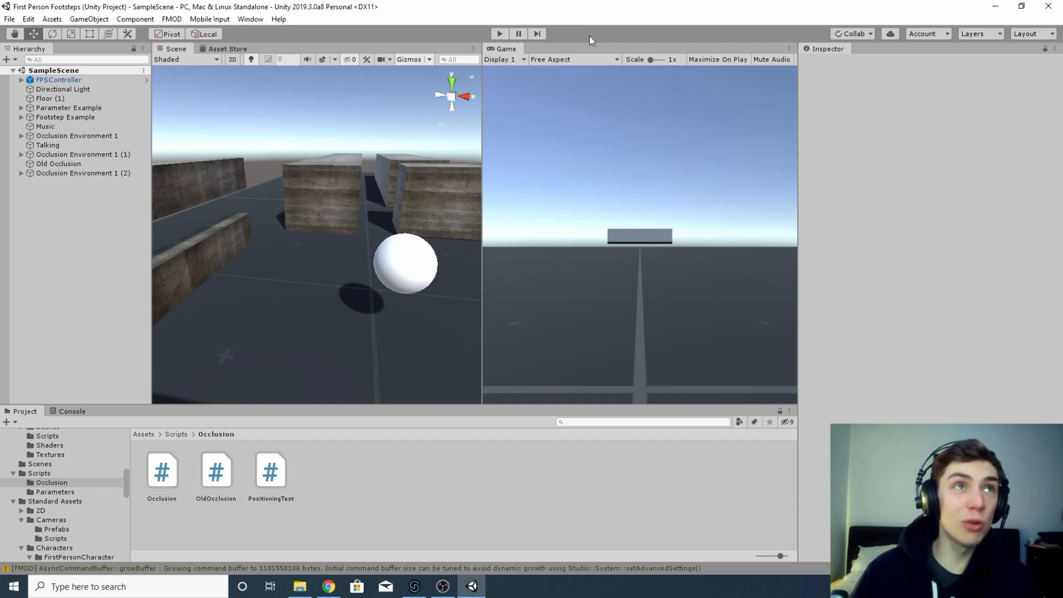
{"action": "left_click", "coordinate": [47, 127]}
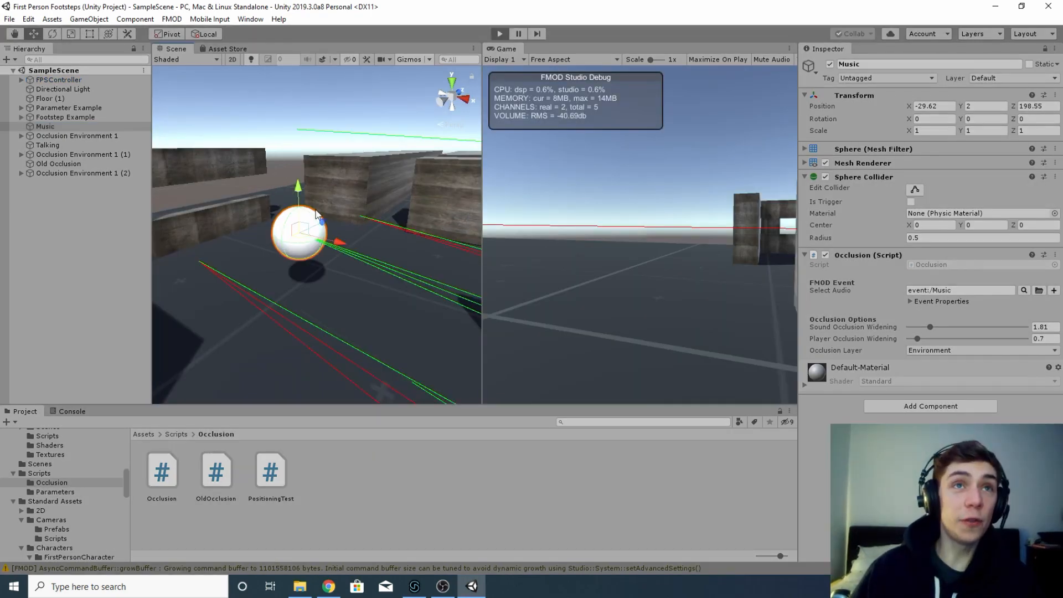
{"action": "middle_click_drag", "start_coordinate": [315, 210], "coordinate": [321, 223]}
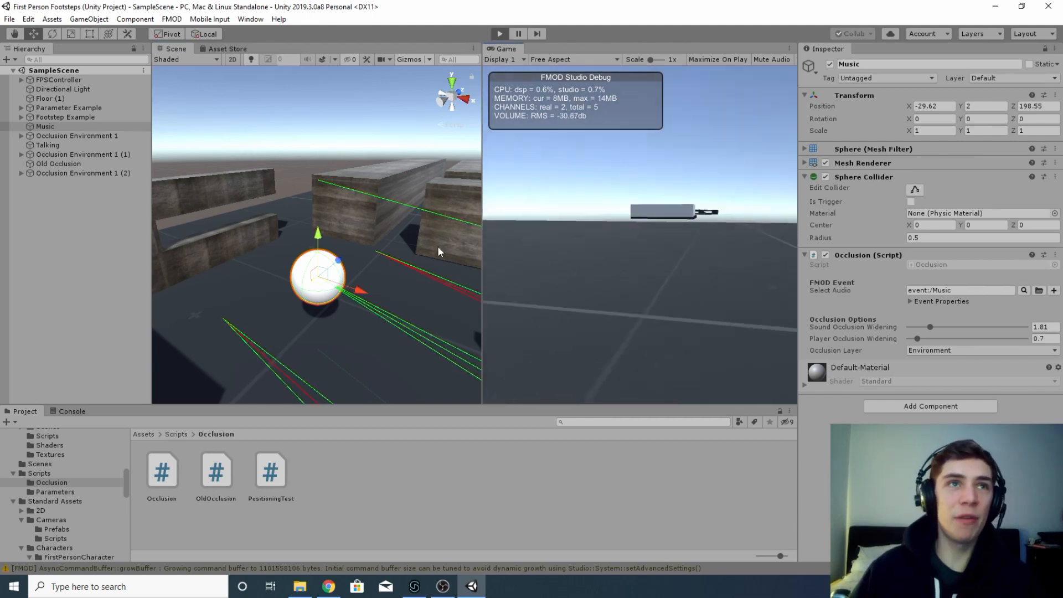
{"action": "right_click_drag", "start_coordinate": [439, 249], "coordinate": [847, 203]}
{"action": "scroll", "coordinate": [353, 234], "scroll_direction": "up", "scroll_amount": 1}
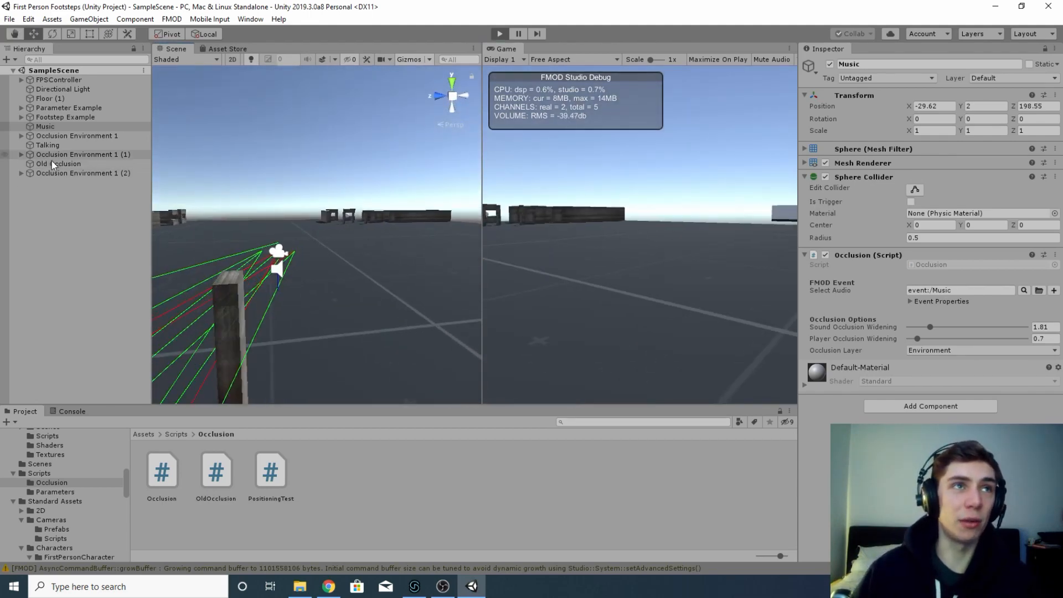
Step: Select the Talking object and frame it in the scene to examine its sound and player occlusion widening options
{"action": "left_click", "coordinate": [54, 145]}
{"action": "double_click", "coordinate": [55, 146]}
{"action": "scroll", "coordinate": [269, 246], "scroll_direction": "down", "scroll_amount": 5}
{"action": "right_click_drag", "start_coordinate": [269, 246], "coordinate": [268, 240]}
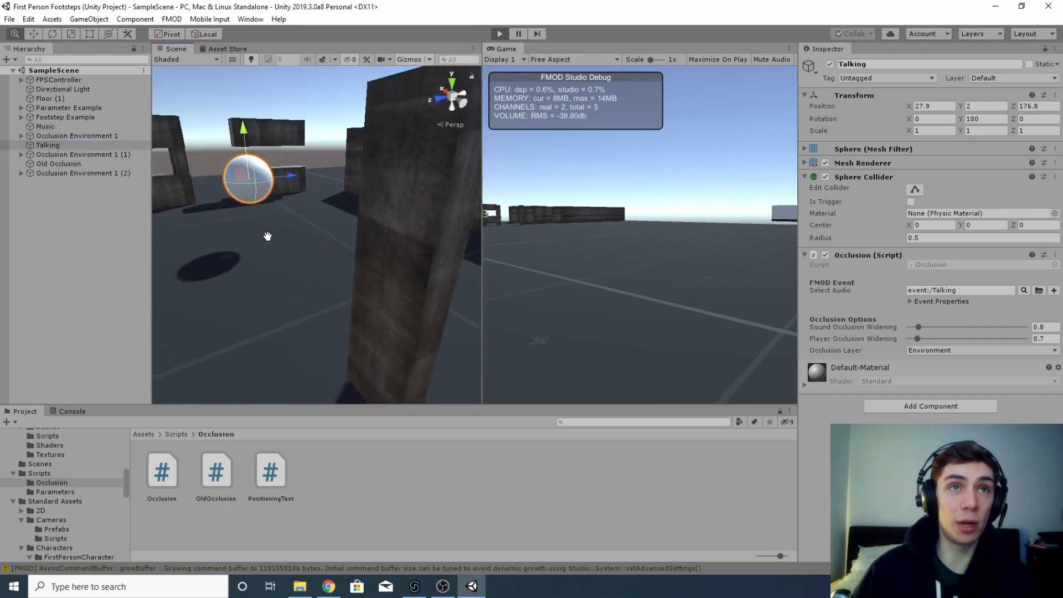
{"action": "middle_click_drag", "start_coordinate": [268, 240], "coordinate": [322, 275]}
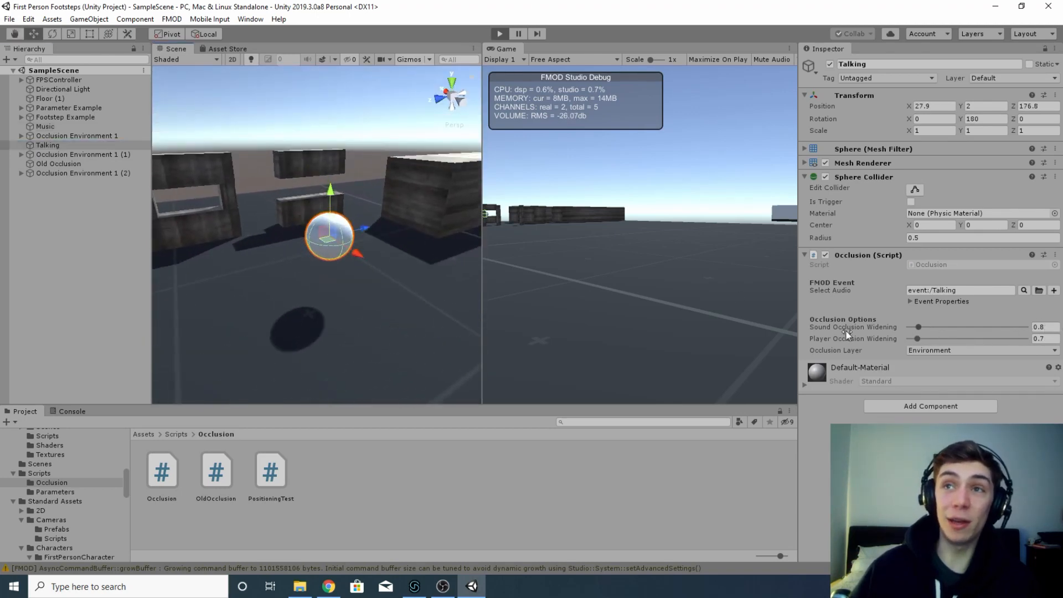
Step: Return control to the player and walk up to the Talking sphere and its nearby pillars, then release the cursor
{"action": "left_click", "coordinate": [645, 284]}
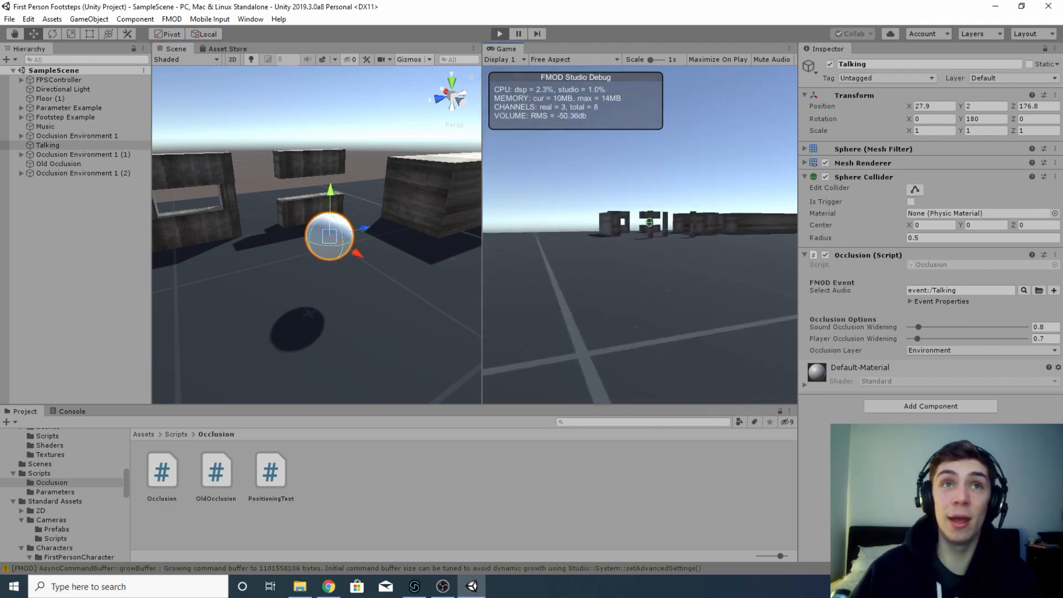
{"action": "key", "text": "w"}
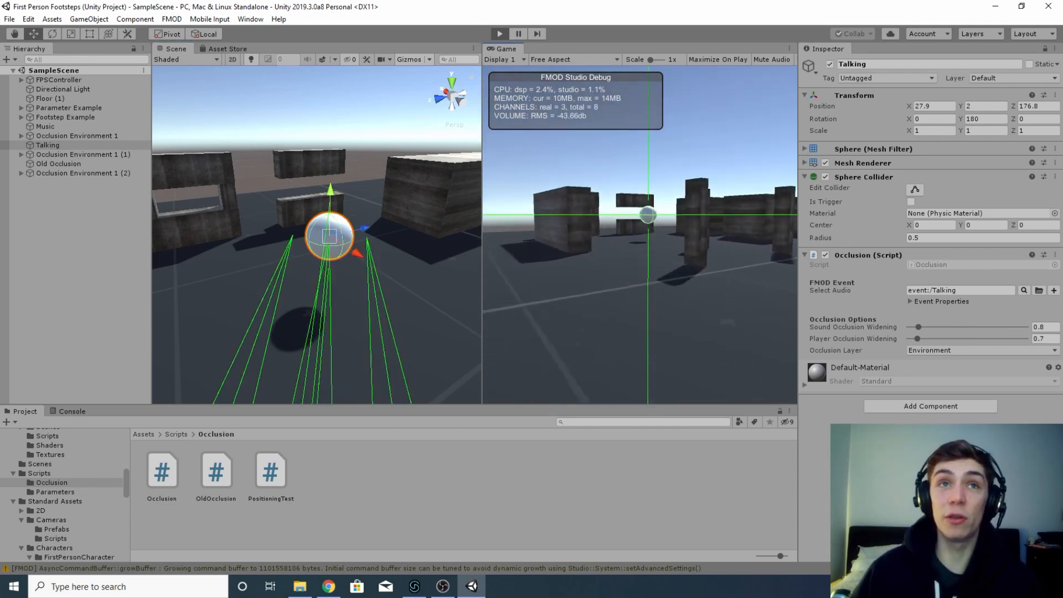
{"action": "key", "text": "w"}
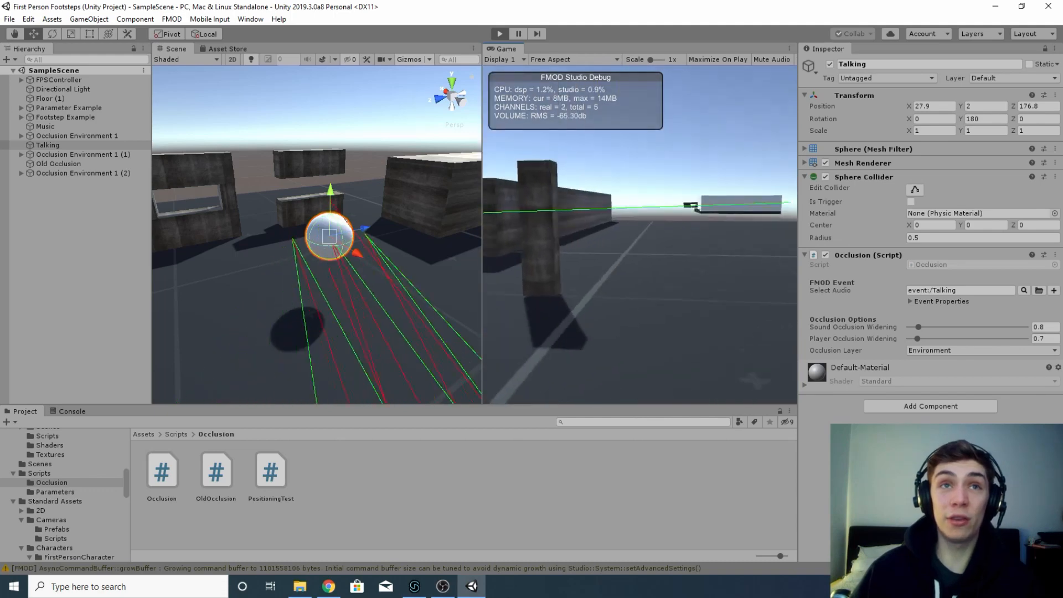
{"action": "key", "text": "w"}
{"action": "key", "text": "Escape"}
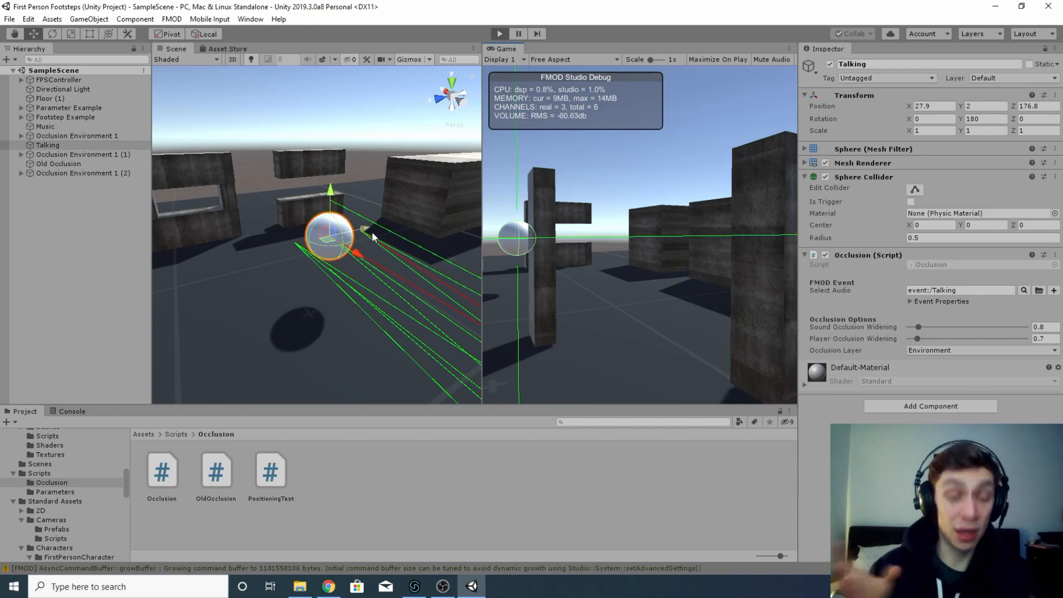
Step: Move the player around the large walls, towards the Talking sphere and back through the gap to test its occlusion
{"action": "key", "text": "w"}
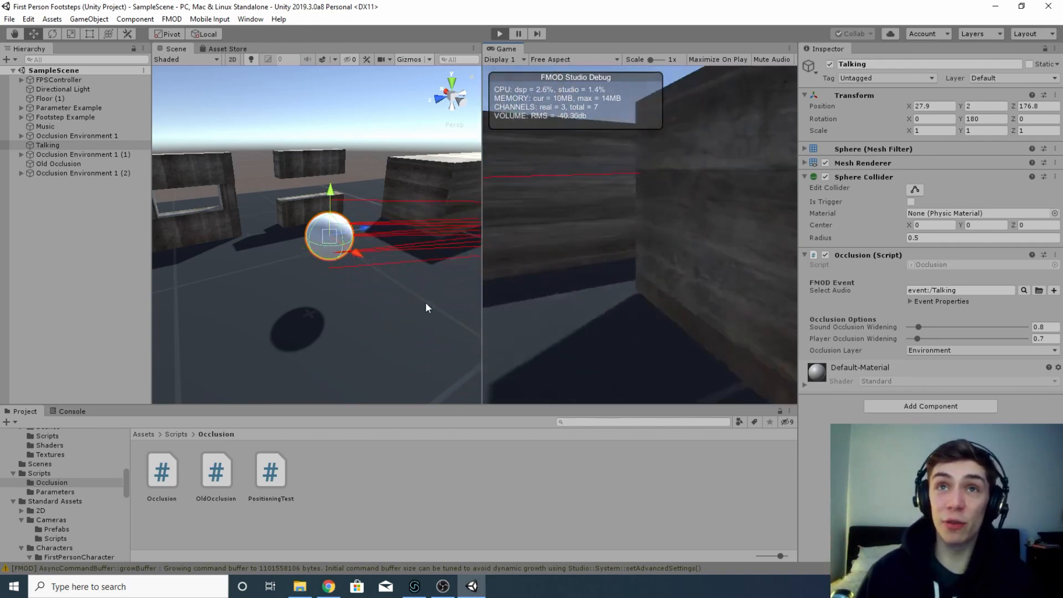
{"action": "left_click", "coordinate": [553, 285]}
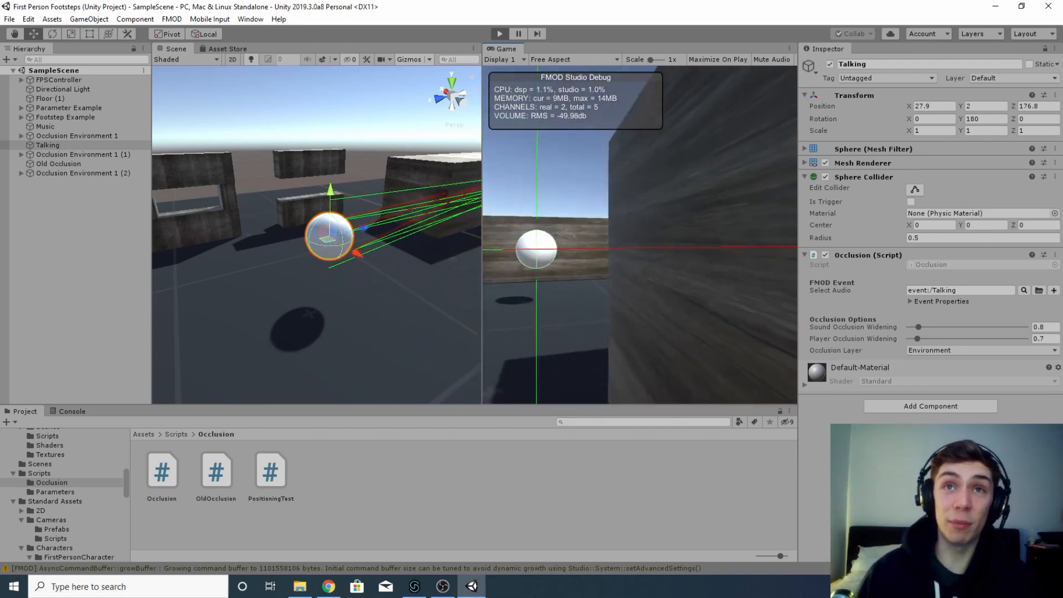
{"action": "key", "text": "w"}
{"action": "key", "text": "w"}
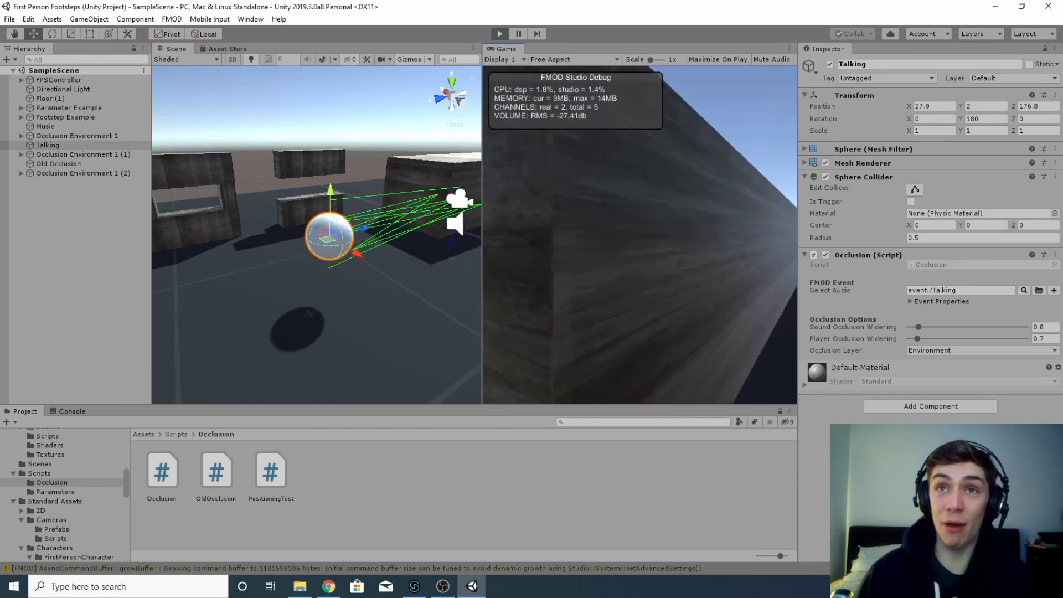
{"action": "key", "text": "s"}
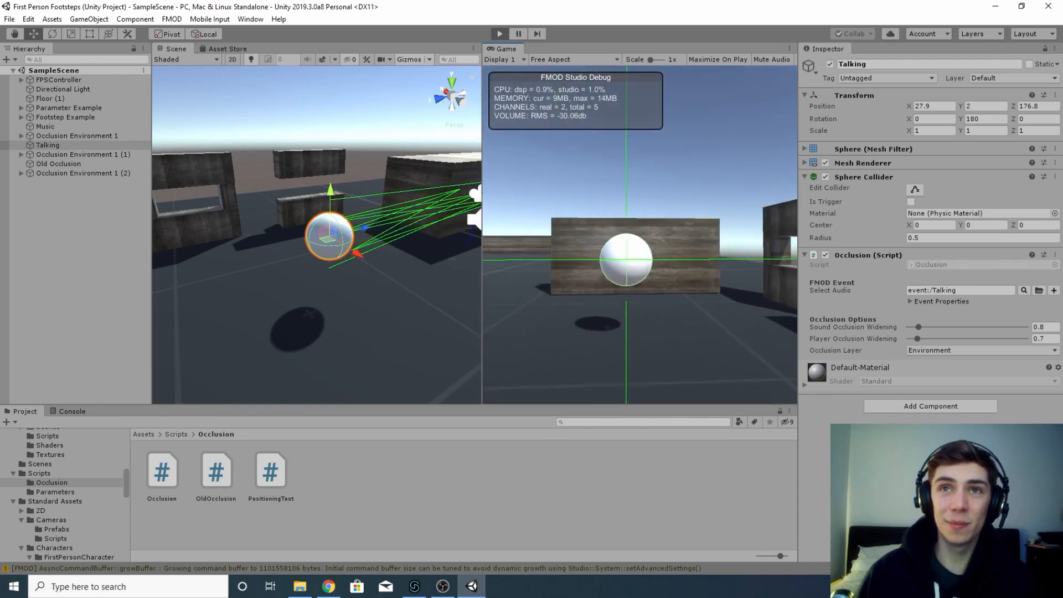
{"action": "key", "text": "s"}
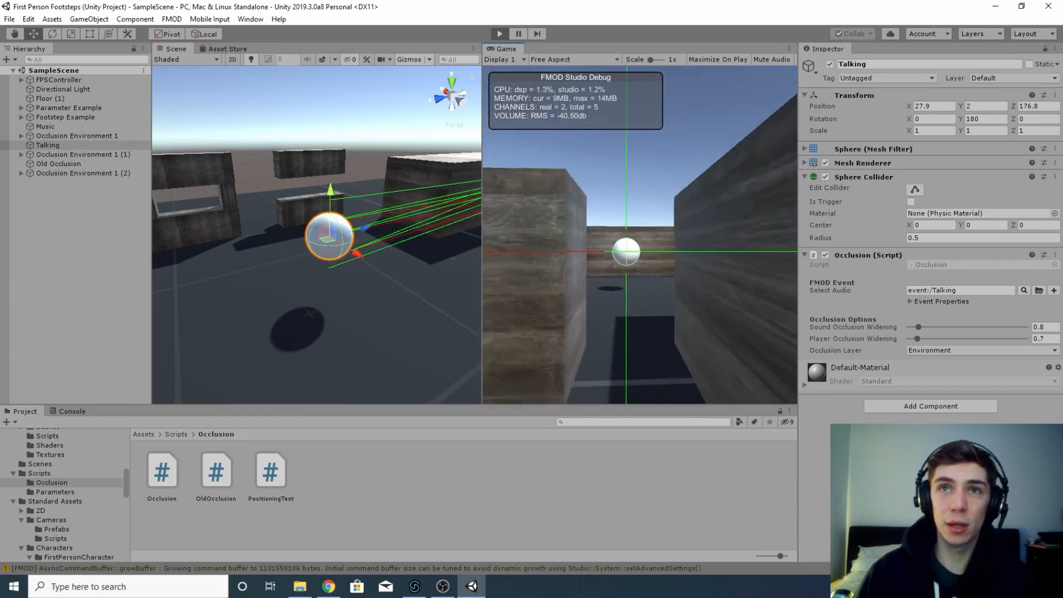
{"action": "key", "text": "s"}
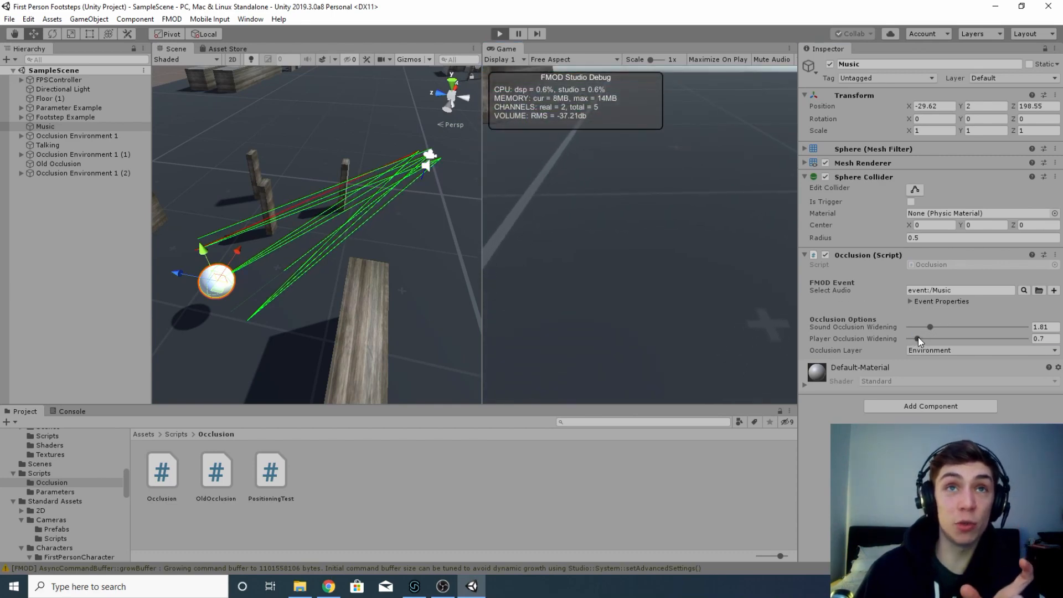
Step: Raise the Music object's player occlusion widening to 1.4 during Play mode to spread the rays around the listener
{"action": "left_click_drag", "start_coordinate": [919, 339], "coordinate": [925, 337]}
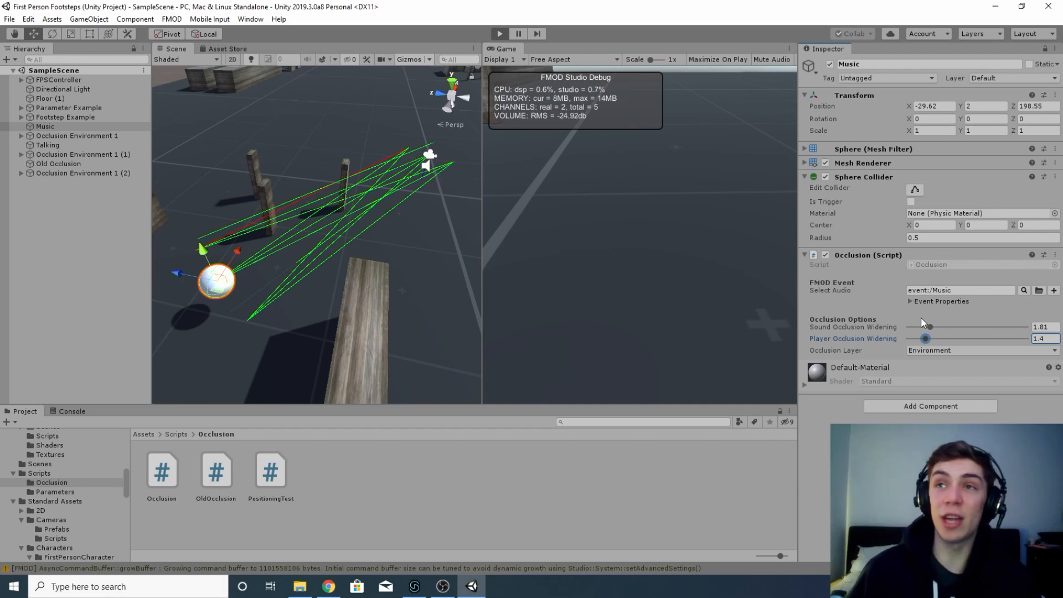
{"action": "key", "text": "Left"}
{"action": "key", "text": "Left"}
{"action": "key", "text": "Left"}
{"action": "key", "text": "Left"}
{"action": "key", "text": "Left"}
{"action": "key", "text": "Left"}
Step: Try Music's player widening at 0 with sound widening at 1.31, then sound widening at 0 with player widening at 1.86
{"action": "left_click_drag", "start_coordinate": [932, 328], "coordinate": [894, 336]}
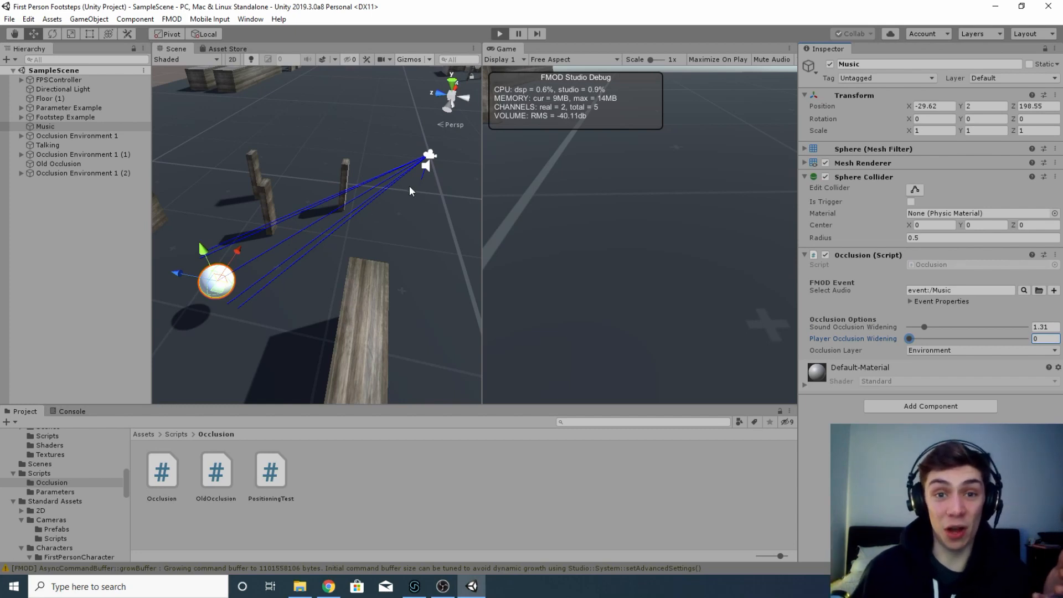
{"action": "left_click_drag", "start_coordinate": [910, 338], "coordinate": [910, 303]}
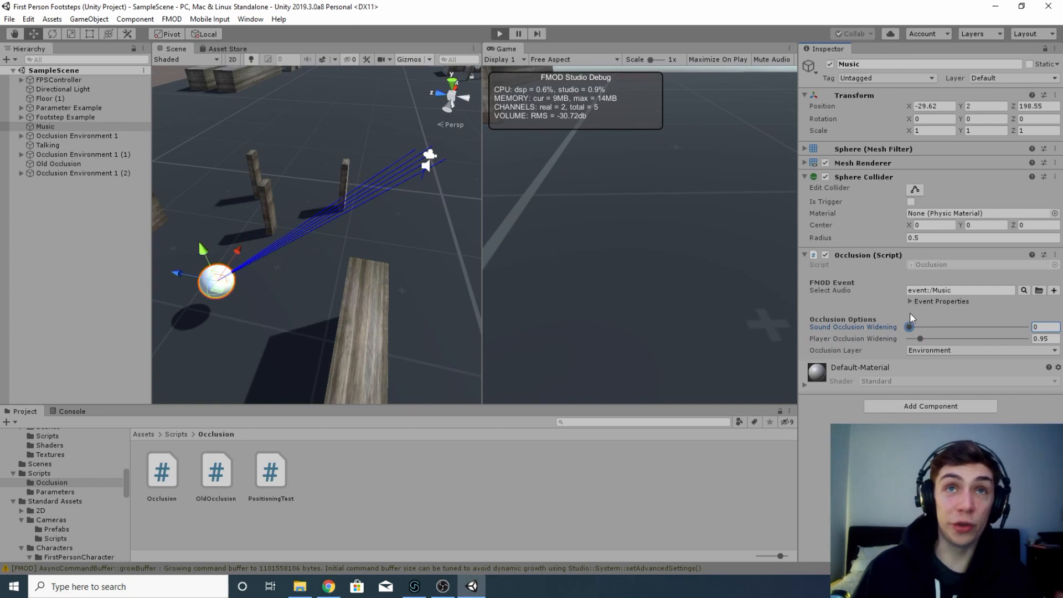
{"action": "left_click_drag", "start_coordinate": [925, 339], "coordinate": [931, 338]}
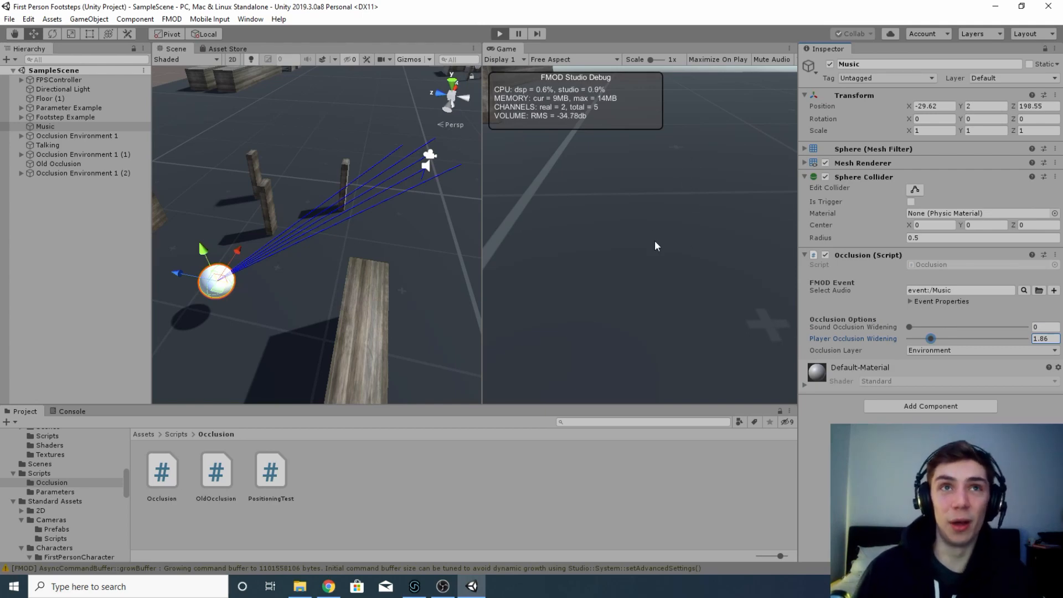
Step: Stop Play mode and inspect the Music sphere and the obstacles around it up close in the scene
{"action": "key", "text": "ctrl+p"}
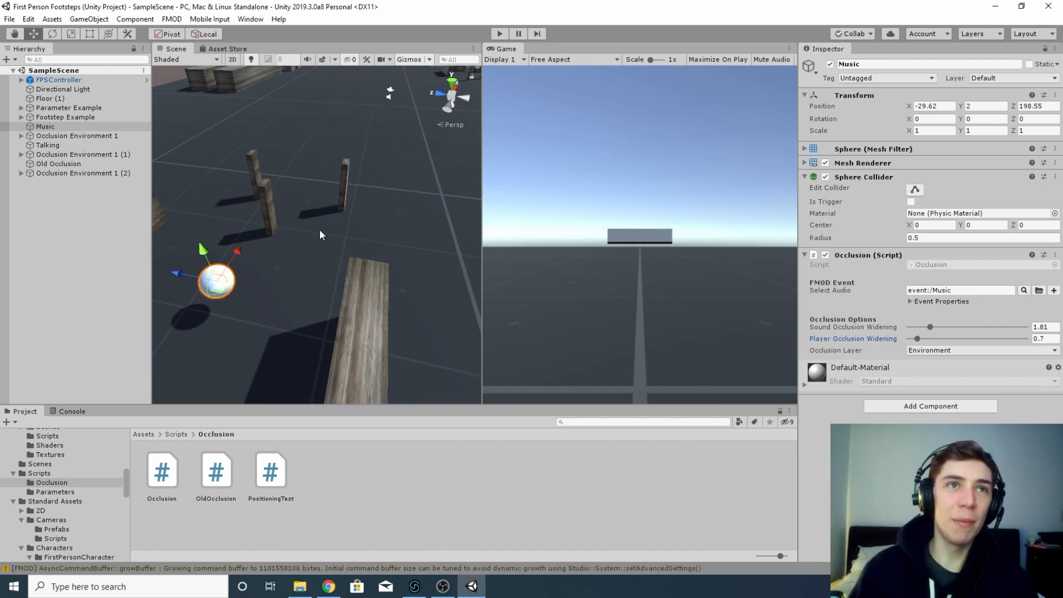
{"action": "left_click_drag", "start_coordinate": [320, 232], "coordinate": [355, 247], "text": "alt"}
{"action": "middle_click_drag", "start_coordinate": [368, 311], "coordinate": [368, 303]}
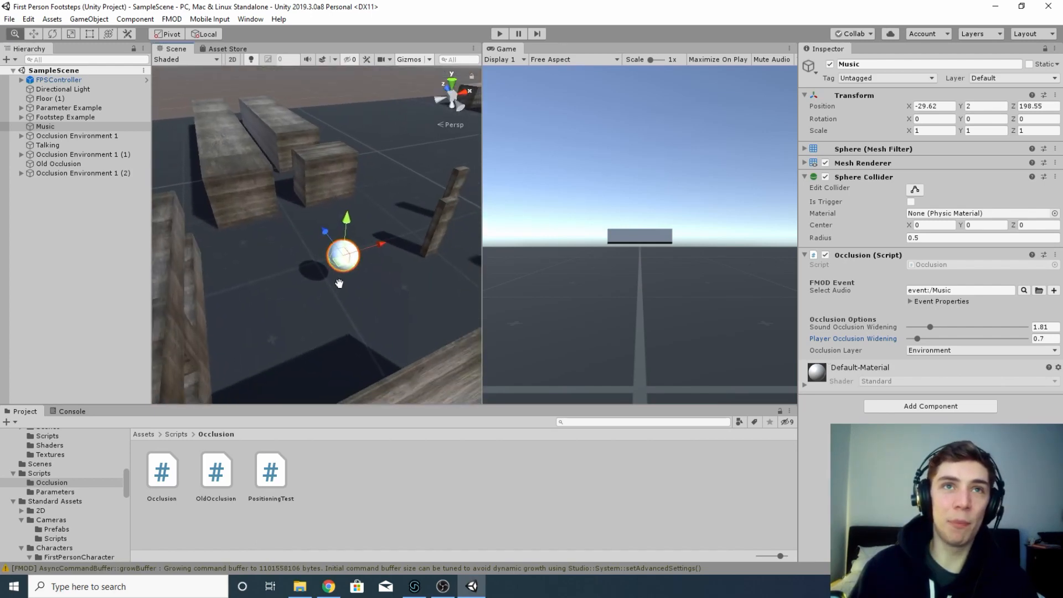
{"action": "mouse_move", "coordinate": [371, 299]}
{"action": "left_mouse_down", "text": "alt"}
{"action": "mouse_move", "coordinate": [381, 296]}
{"action": "mouse_move", "coordinate": [379, 329]}
{"action": "mouse_move", "coordinate": [384, 313]}
{"action": "left_mouse_up", "text": "alt"}
{"action": "middle_click_drag", "start_coordinate": [384, 313], "coordinate": [369, 109]}
{"action": "scroll", "coordinate": [360, 274], "scroll_direction": "up", "scroll_amount": 4}
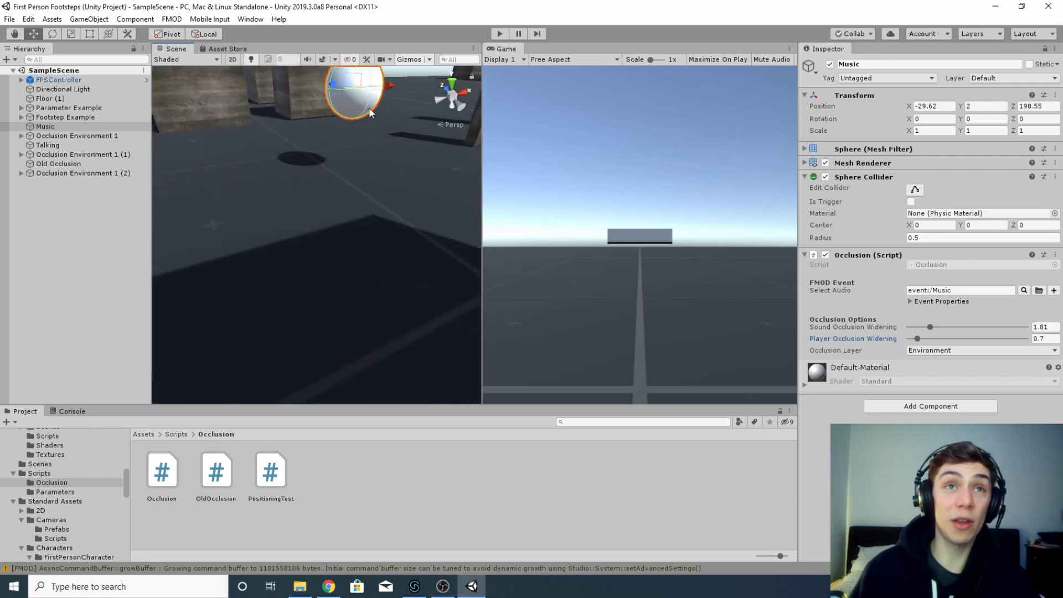
{"action": "middle_click_drag", "start_coordinate": [389, 180], "coordinate": [339, 316]}
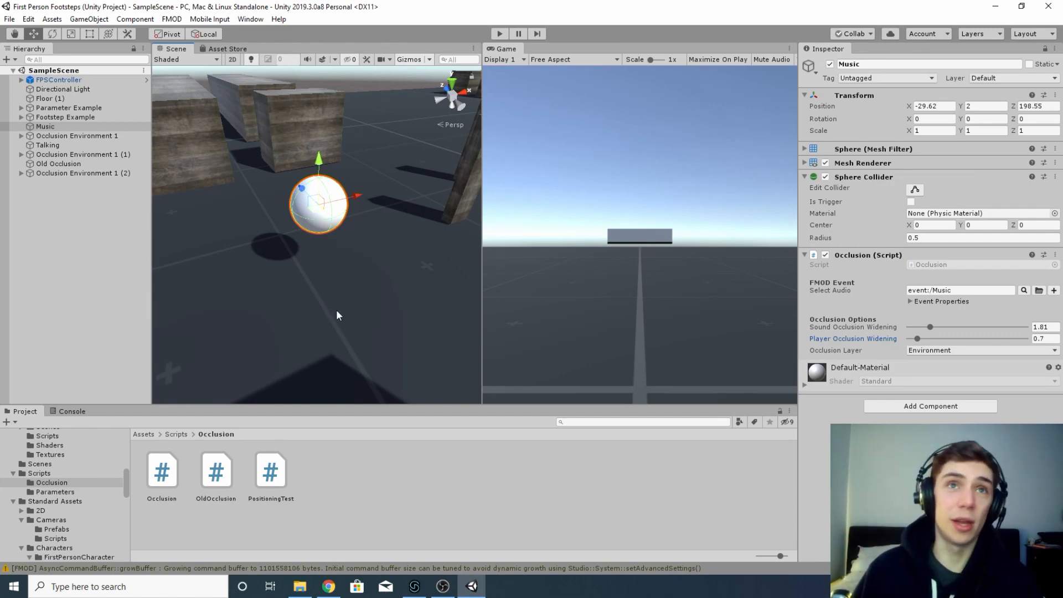
Step: Select the floor and the wall block behind the Music sphere, and survey the obstacle layout from above
{"action": "left_click", "coordinate": [378, 110]}
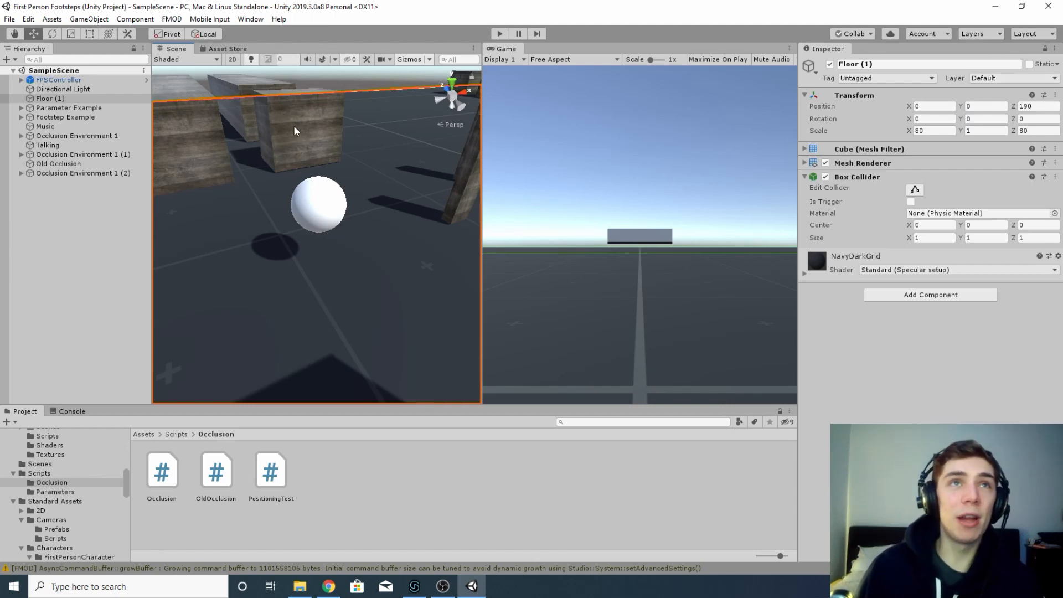
{"action": "left_click", "coordinate": [289, 112]}
{"action": "scroll", "coordinate": [329, 145], "scroll_direction": "down", "scroll_amount": 3}
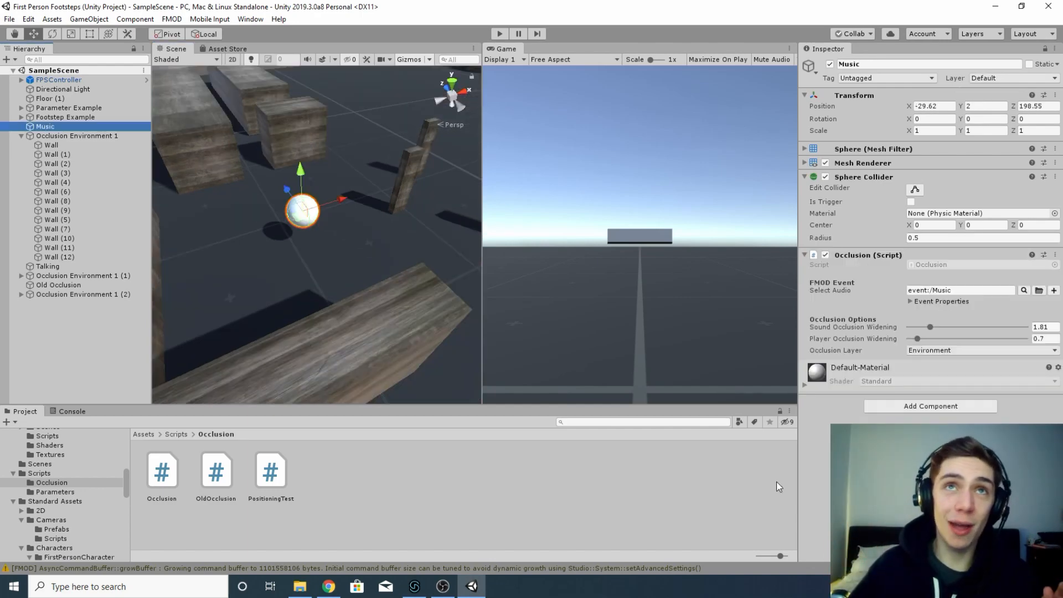
{"action": "left_click_drag", "start_coordinate": [293, 261], "coordinate": [397, 200], "text": "alt"}
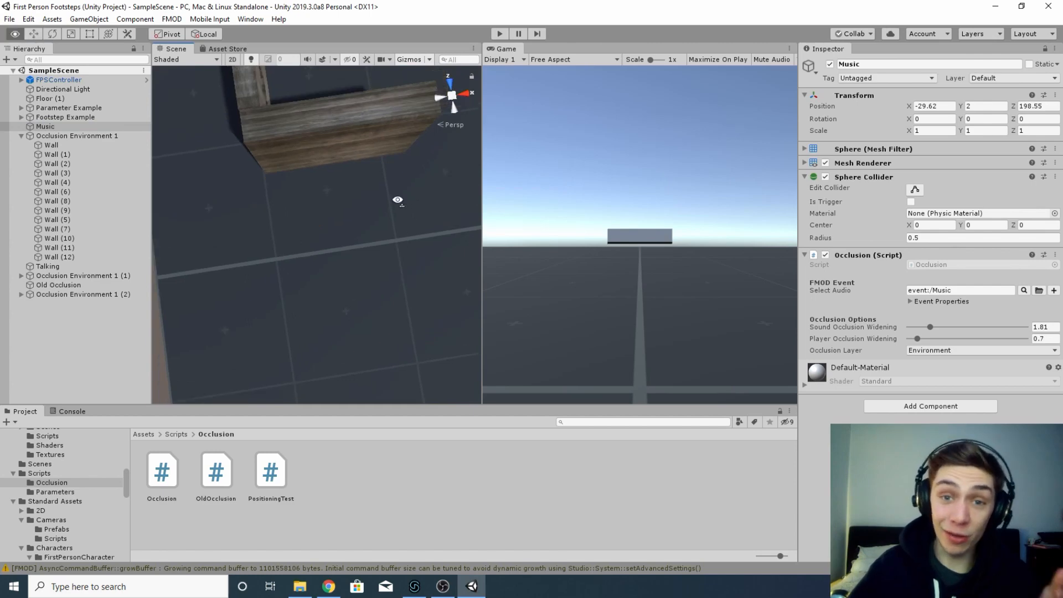
{"action": "mouse_move", "coordinate": [397, 200]}
{"action": "right_mouse_down"}
{"action": "mouse_move", "coordinate": [423, 166]}
{"action": "mouse_move", "coordinate": [389, 216]}
{"action": "mouse_move", "coordinate": [395, 195]}
{"action": "right_mouse_up"}
{"action": "middle_click_drag", "start_coordinate": [388, 196], "coordinate": [214, 317]}
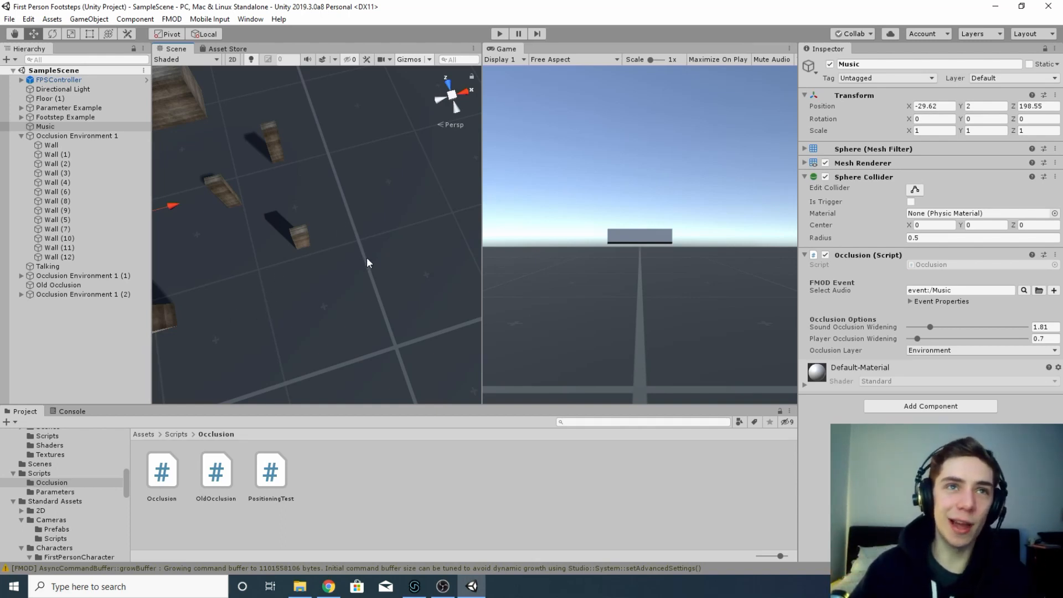
Step: Open the Music object's Occlusion script in Visual Studio and skim its code down to the OccludeBetween method
{"action": "right_click", "coordinate": [850, 255]}
{"action": "left_click", "coordinate": [890, 371]}
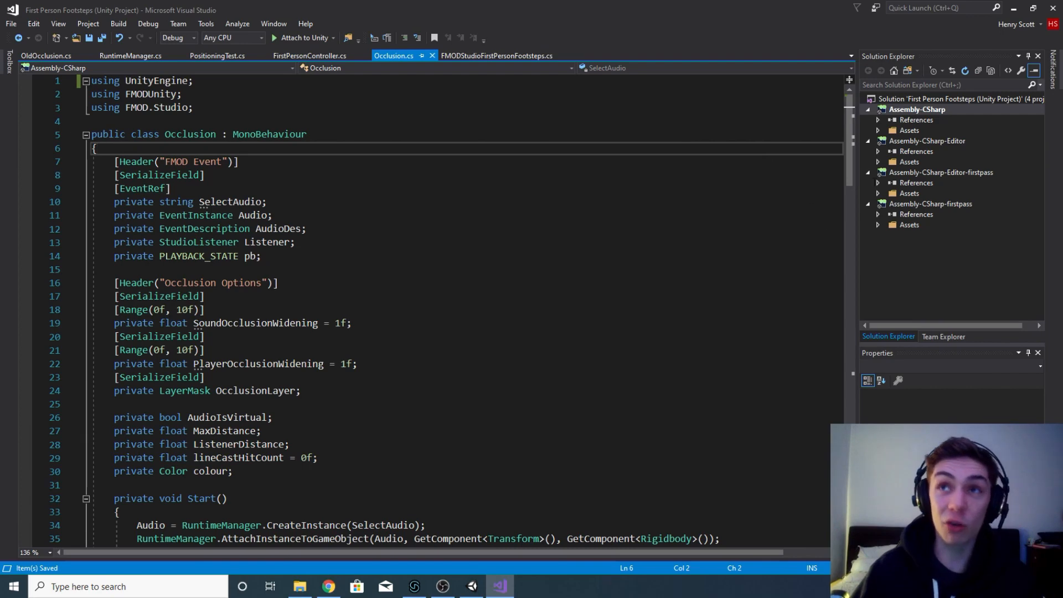
{"action": "scroll", "coordinate": [836, 202], "scroll_direction": "down", "scroll_amount": 6}
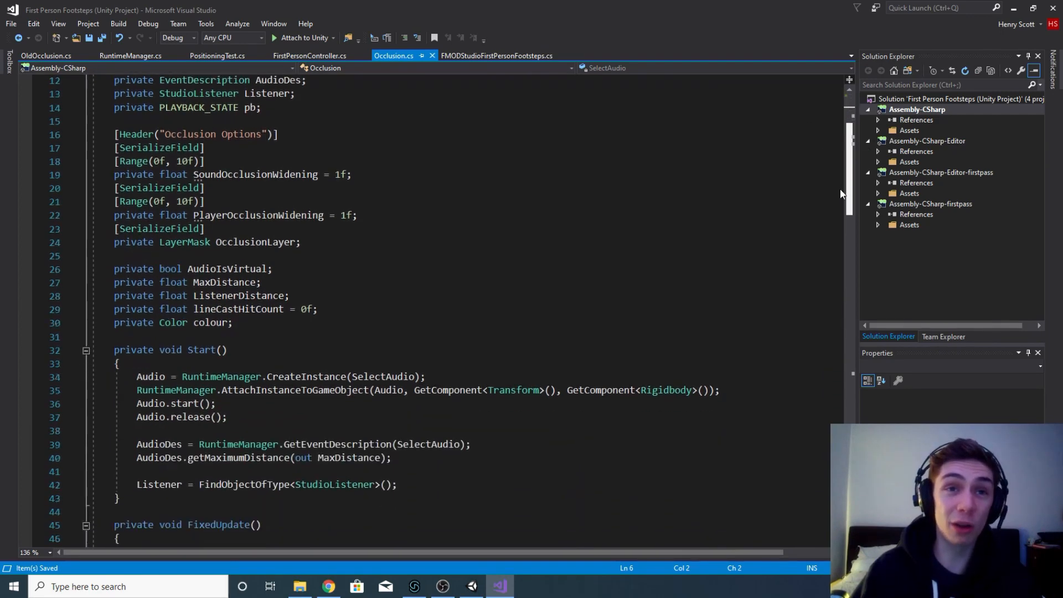
{"action": "scroll", "coordinate": [837, 203], "scroll_direction": "down", "scroll_amount": 4}
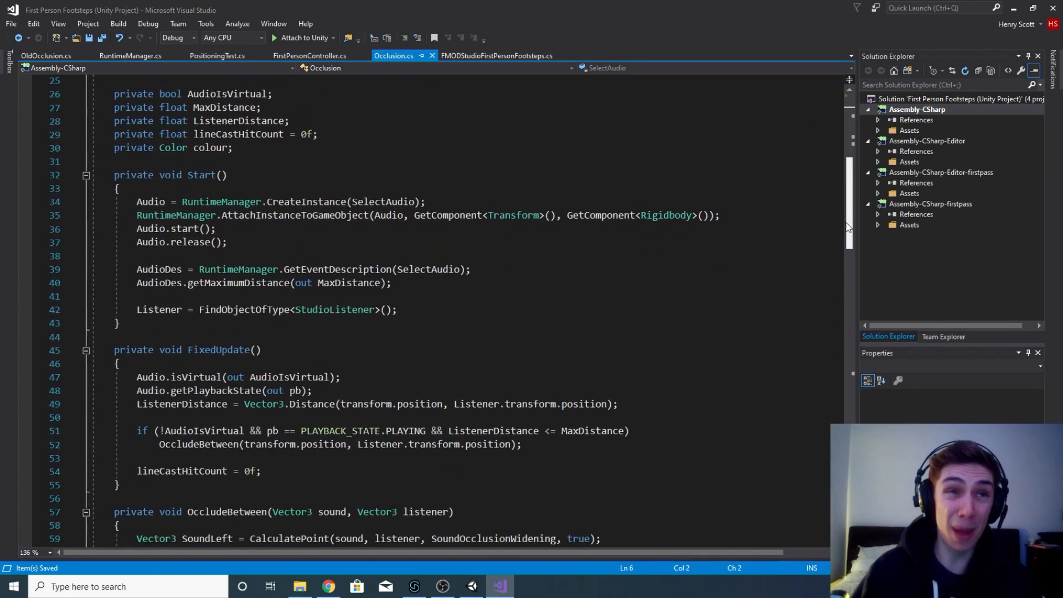
{"action": "left_click_drag", "start_coordinate": [853, 240], "coordinate": [873, 296]}
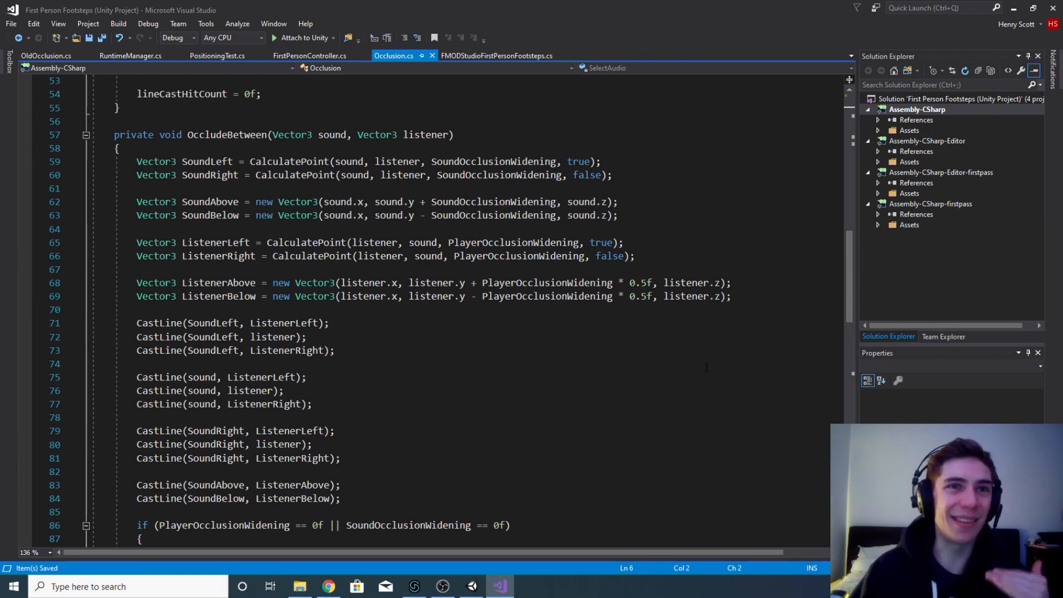
{"action": "left_click_drag", "start_coordinate": [848, 272], "coordinate": [859, 130]}
{"action": "scroll", "coordinate": [762, 235], "scroll_direction": "up", "scroll_amount": 1}
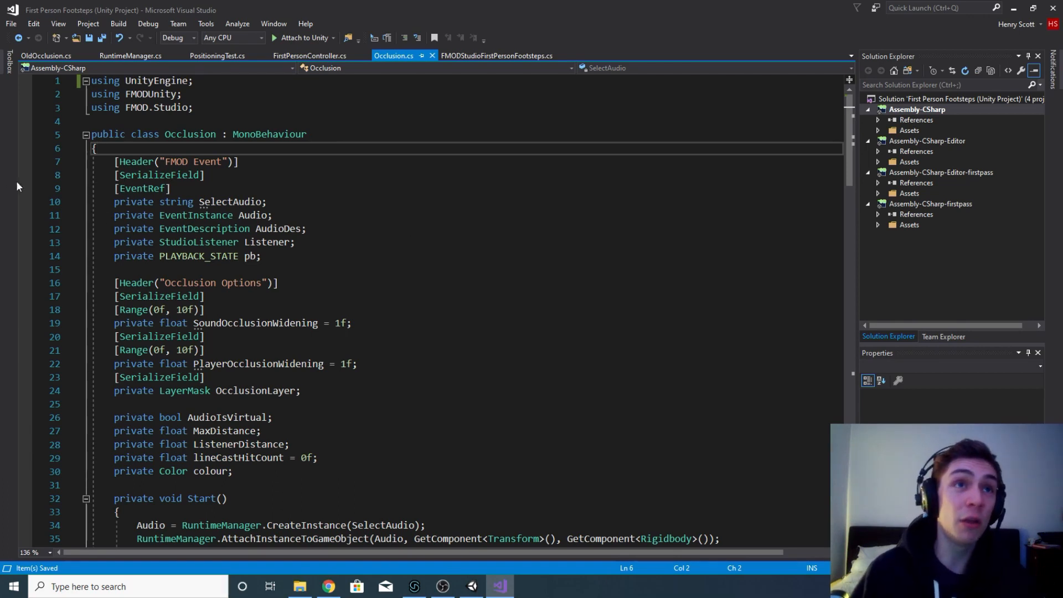
Step: Prefix the EventInstance type of the Audio variable declaration with the FMOD.Studio namespace
{"action": "left_click", "coordinate": [160, 215]}
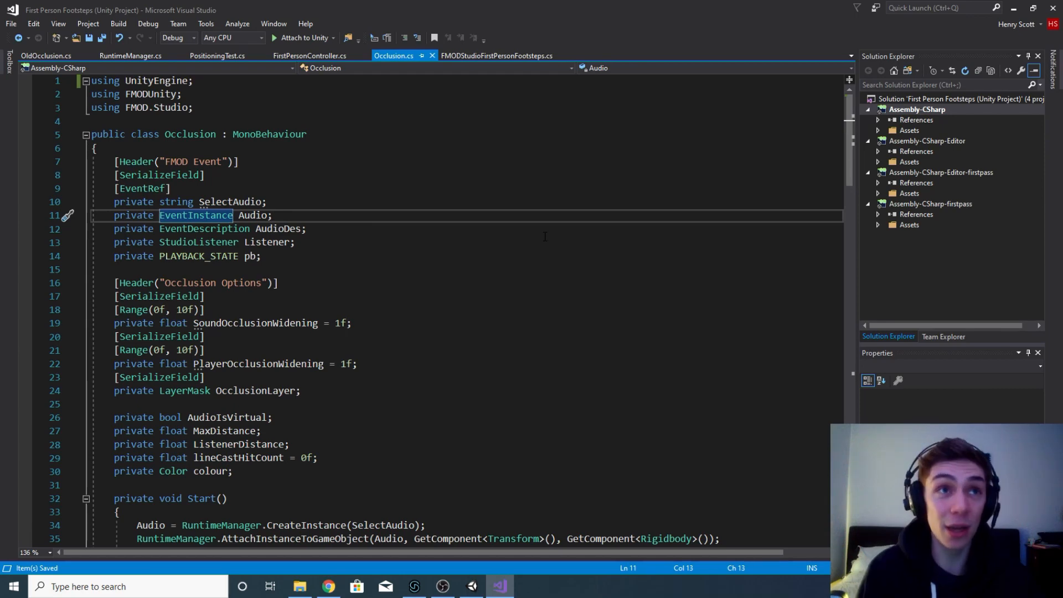
{"action": "type", "text": "FMOD.St"}
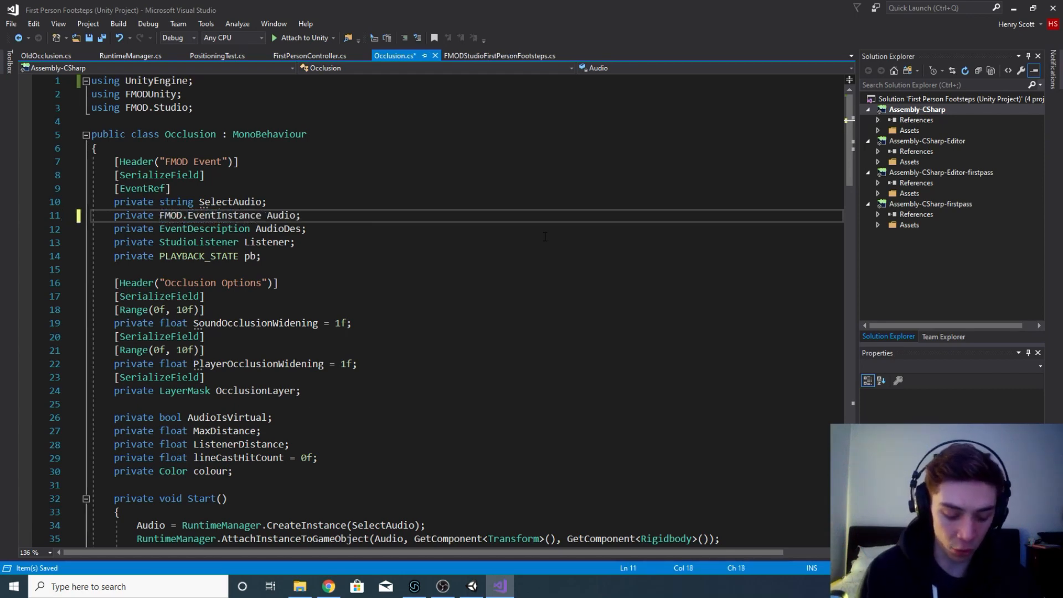
{"action": "type", "text": "udio."}
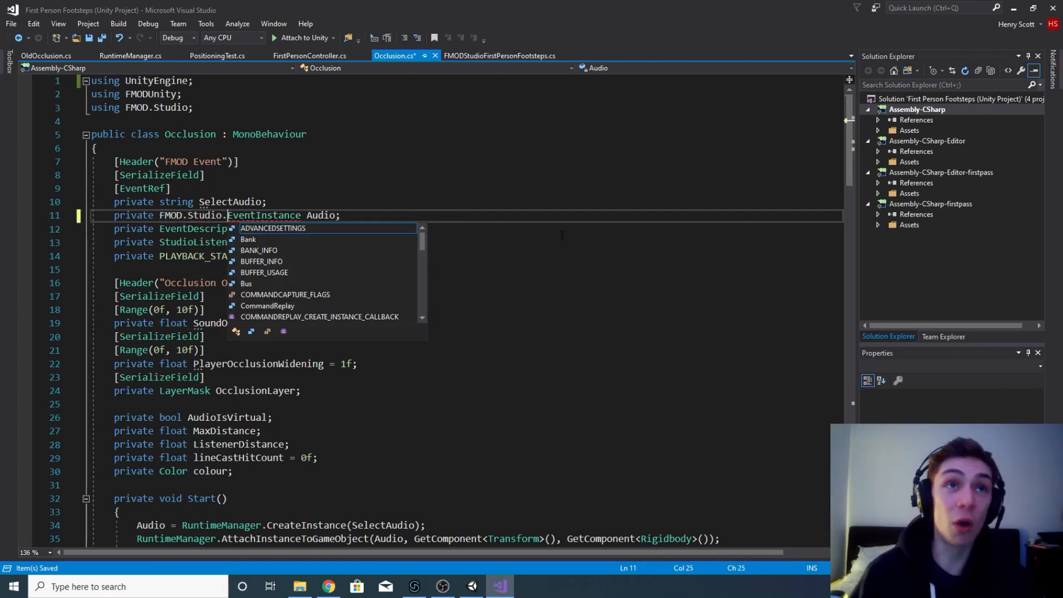
{"action": "left_click", "coordinate": [557, 215]}
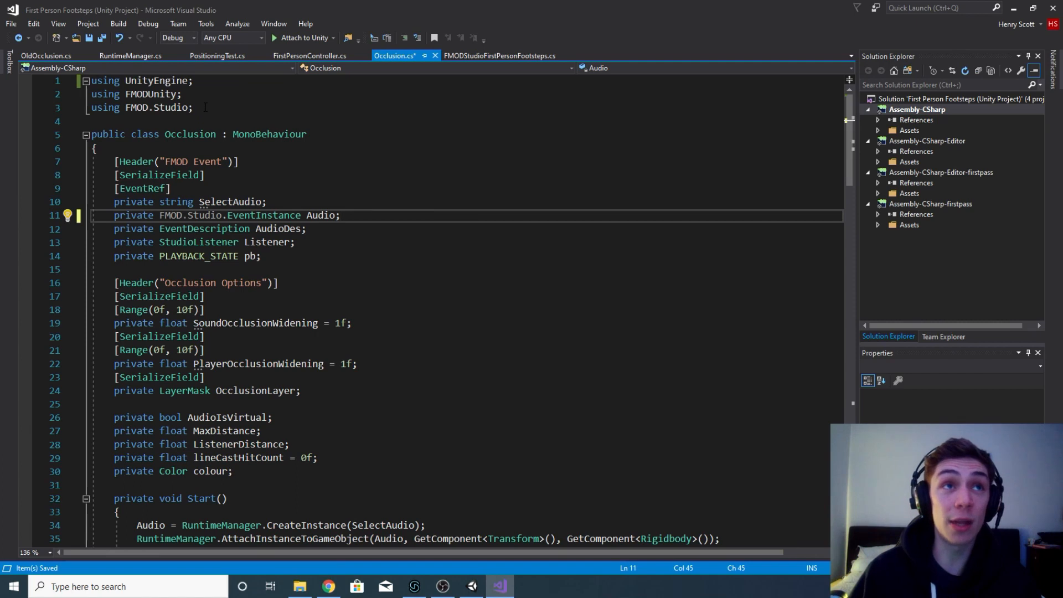
Step: Highlight the FMODUnity and FMOD.Studio using directives and glance over the variable declarations below them
{"action": "left_click_drag", "start_coordinate": [205, 107], "coordinate": [205, 85]}
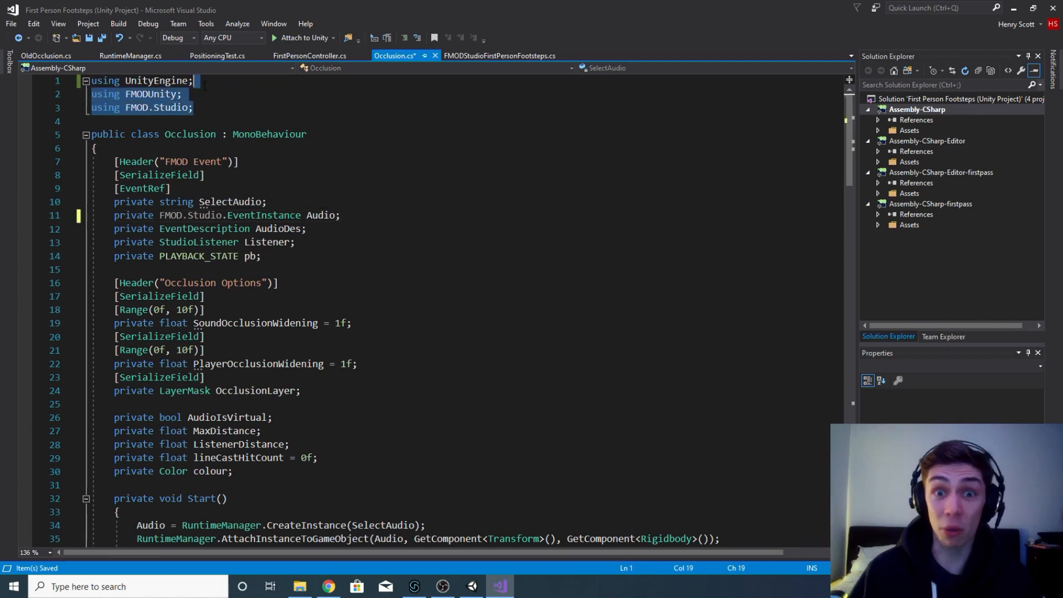
{"action": "left_click", "coordinate": [205, 84]}
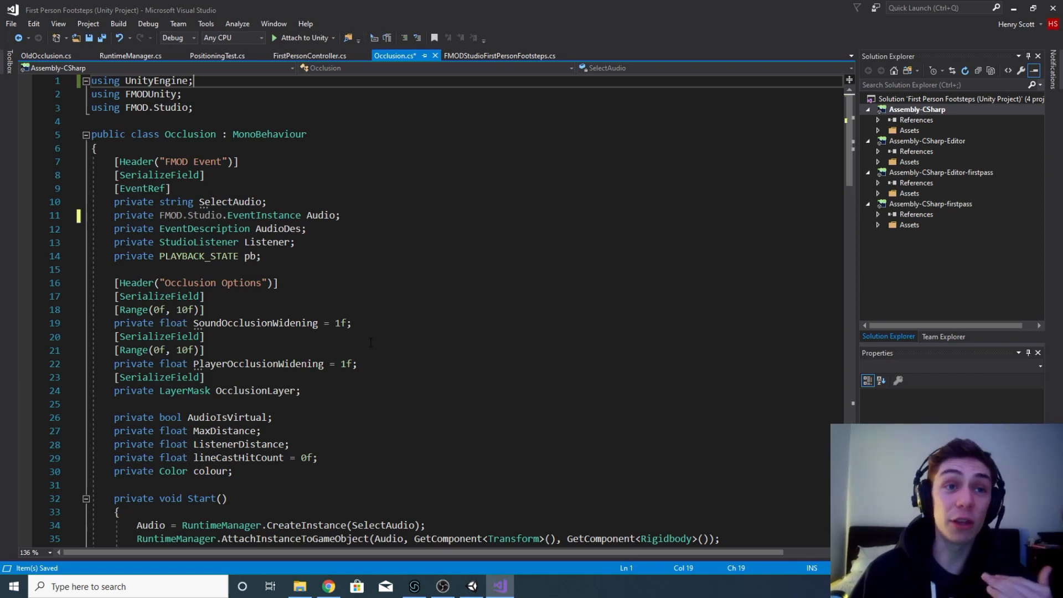
{"action": "scroll", "coordinate": [362, 348], "scroll_direction": "down", "scroll_amount": 2}
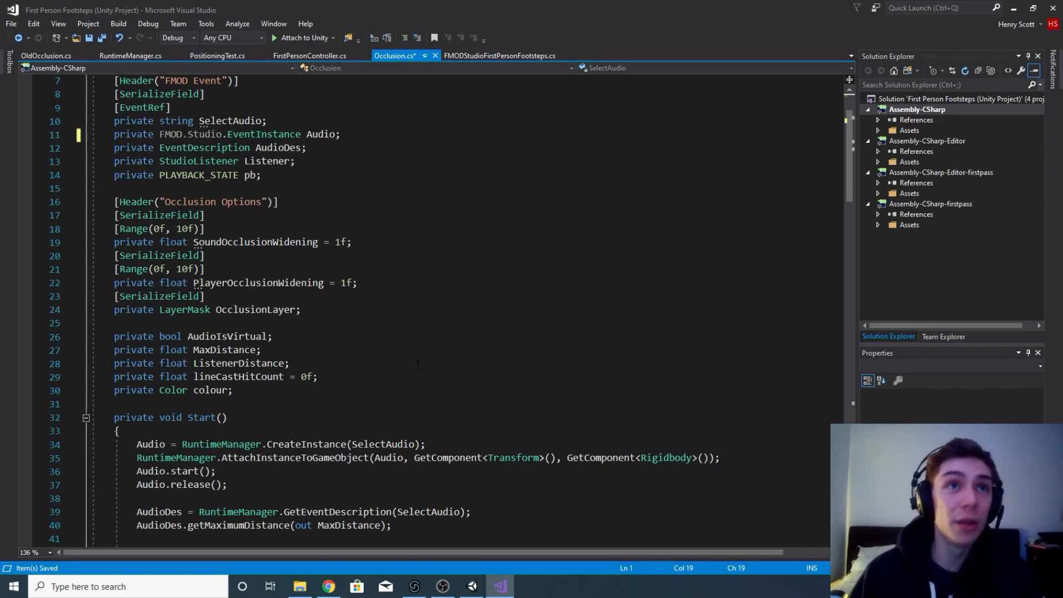
{"action": "scroll", "coordinate": [321, 380], "scroll_direction": "up", "scroll_amount": 2}
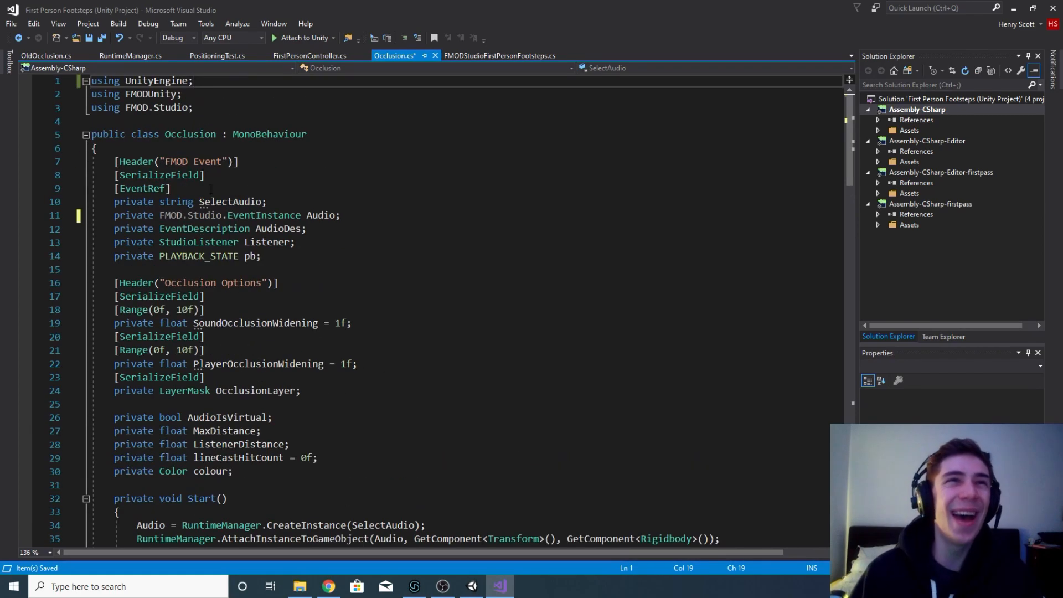
Step: Remove the FMOD.Studio prefix from the EventInstance type in the Audio variable declaration
{"action": "left_click_drag", "start_coordinate": [227, 216], "coordinate": [164, 219]}
{"action": "key", "text": "Delete"}
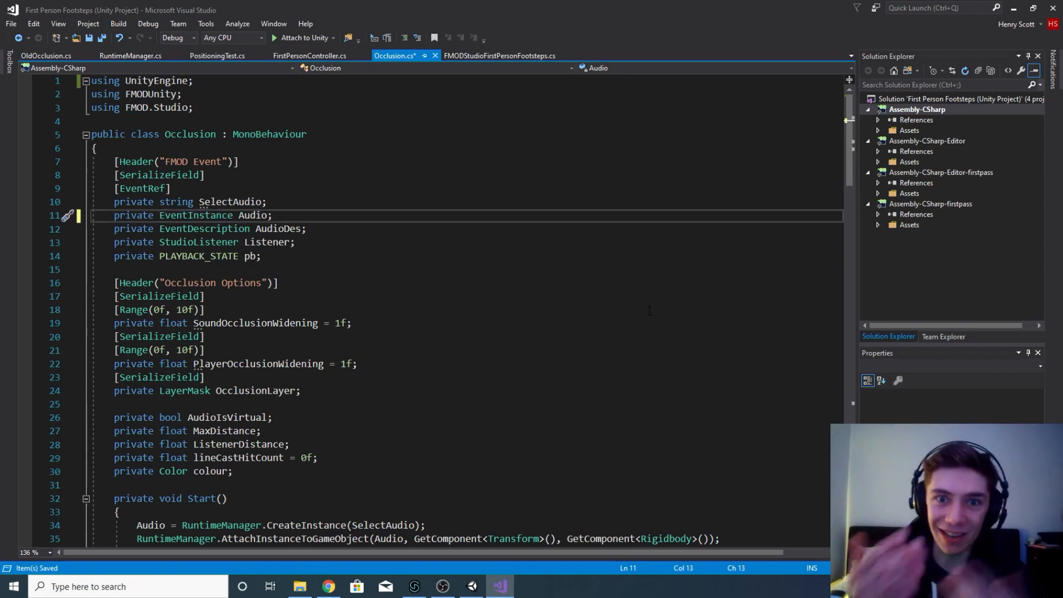
{"action": "left_click", "coordinate": [310, 108]}
{"action": "left_click", "coordinate": [318, 150]}
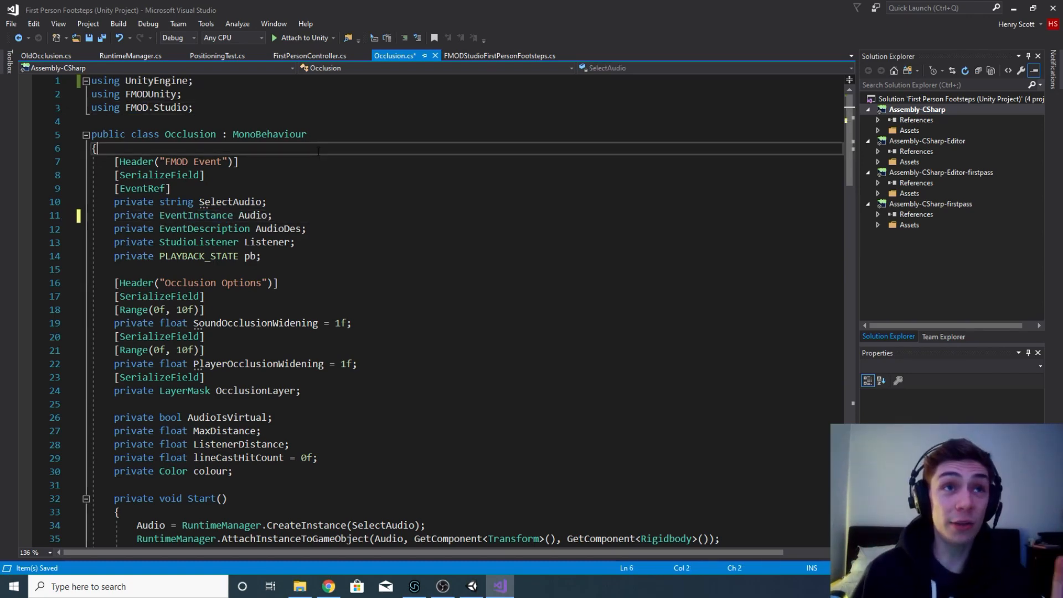
Step: Highlight the FMOD variable declarations and the FMOD Event header attribute, and check the matching heading on the Music object in Unity
{"action": "left_click_drag", "start_coordinate": [280, 260], "coordinate": [277, 192]}
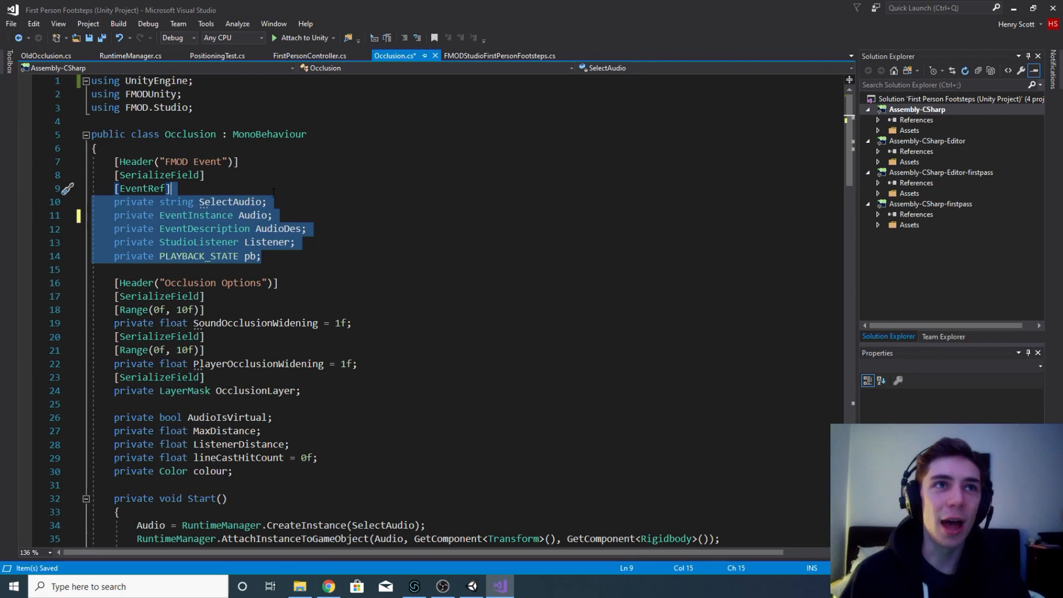
{"action": "left_click", "coordinate": [273, 192]}
{"action": "left_click_drag", "start_coordinate": [116, 162], "coordinate": [269, 160]}
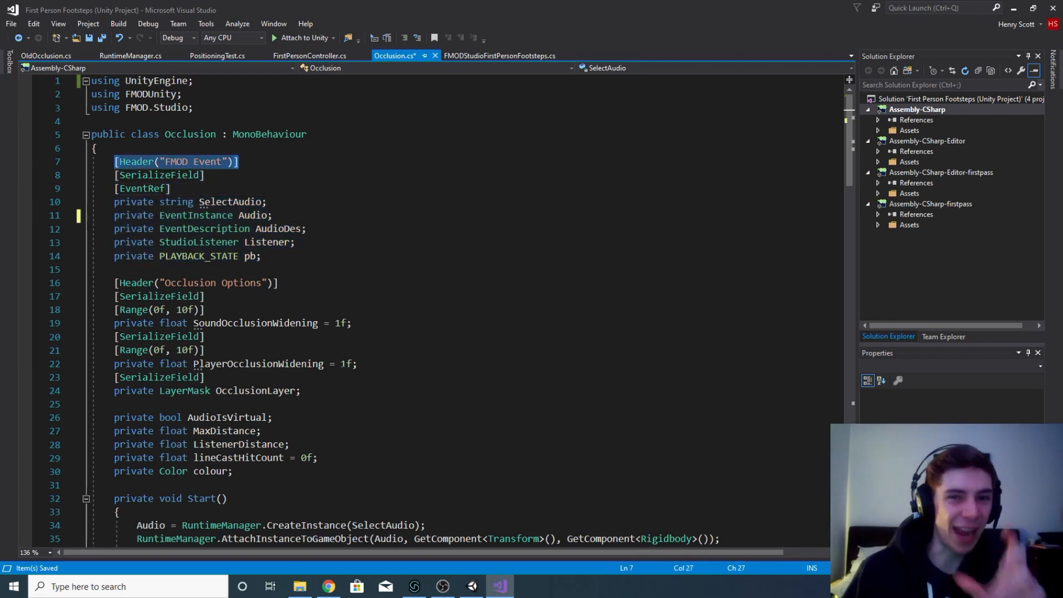
{"action": "left_click", "coordinate": [466, 590]}
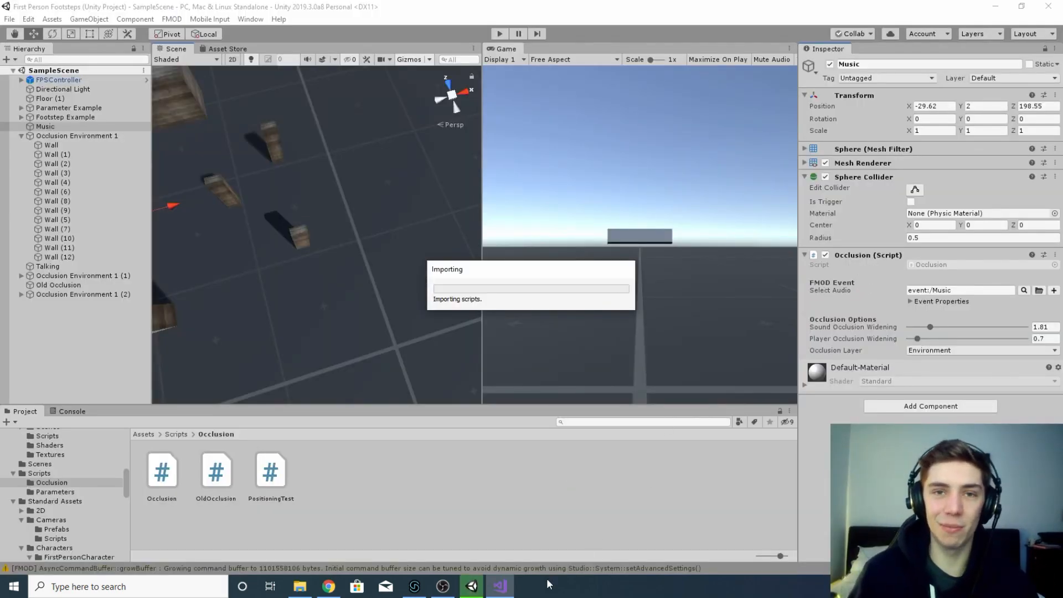
{"action": "left_click", "coordinate": [499, 589]}
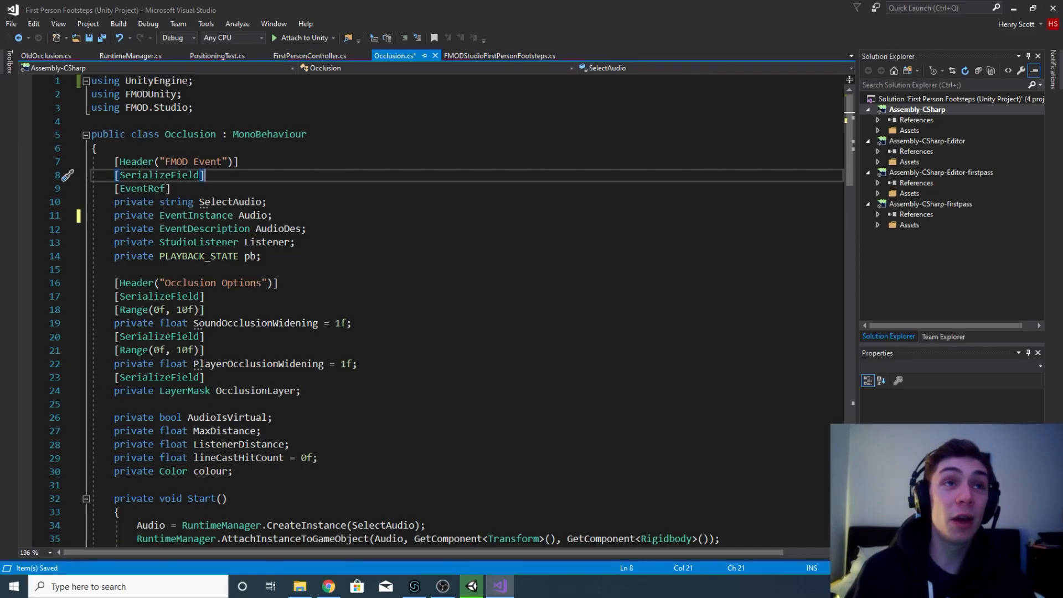
Step: Highlight the SelectAudio string declaration and compare it with the Select Audio field of the Occlusion component in Unity
{"action": "left_click_drag", "start_coordinate": [114, 202], "coordinate": [283, 202]}
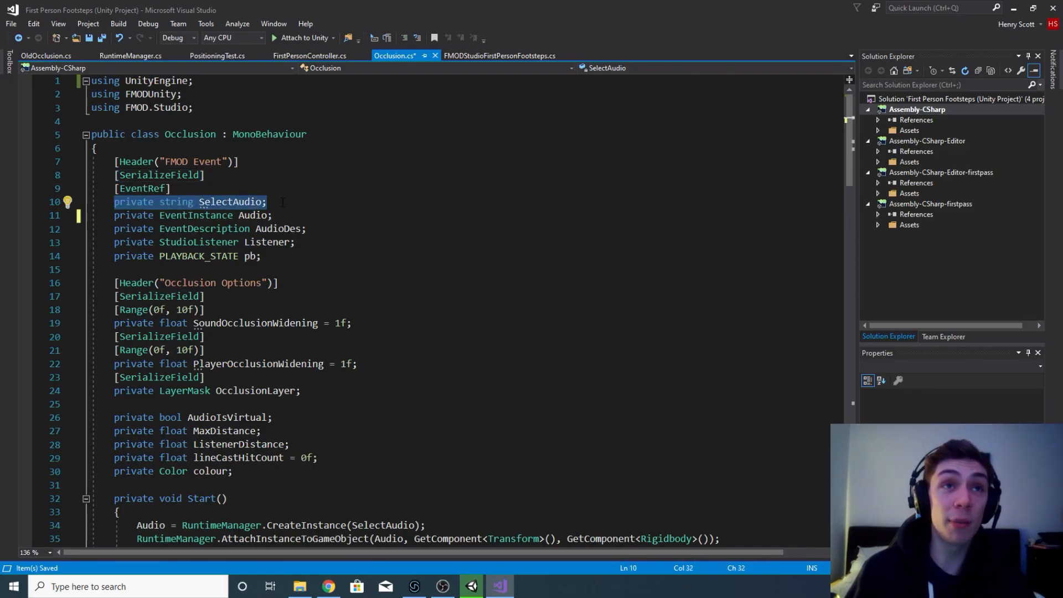
{"action": "left_click", "coordinate": [470, 588]}
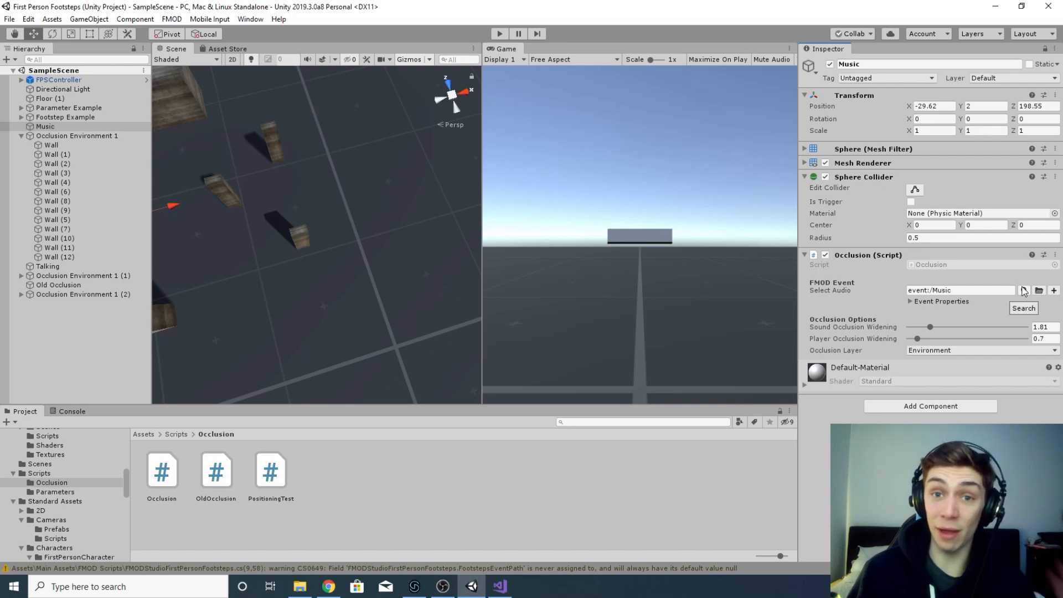
{"action": "left_click", "coordinate": [502, 586]}
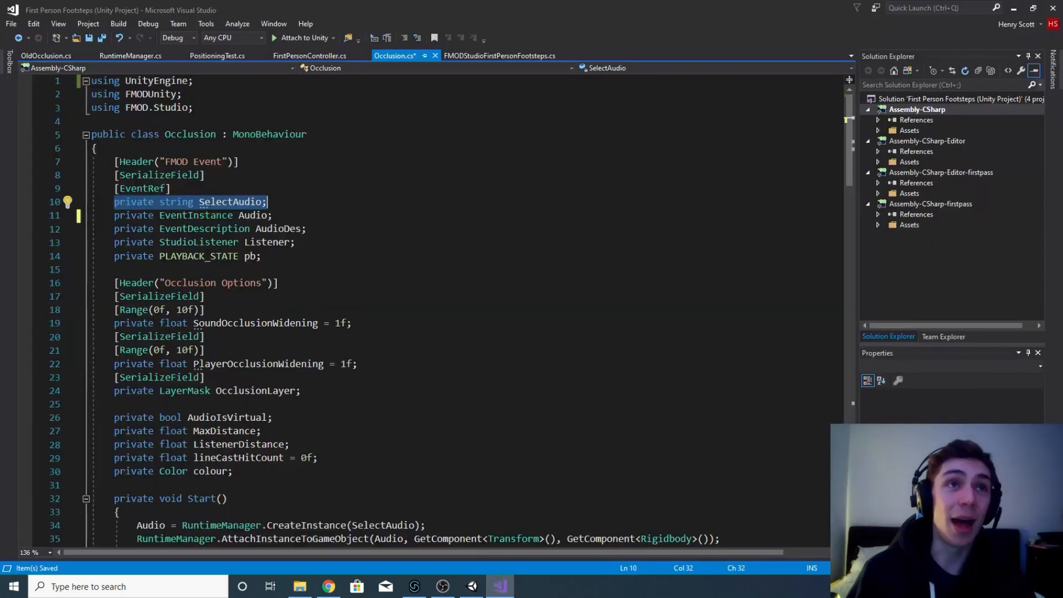
{"action": "left_click", "coordinate": [155, 202]}
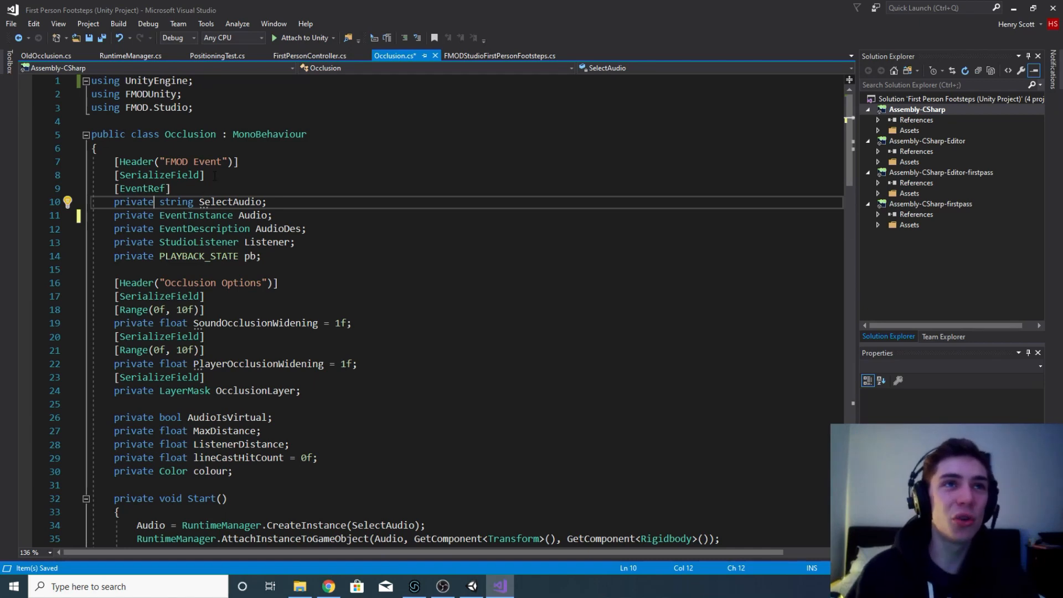
Step: Highlight the SerializeField and EventRef attributes above SelectAudio, and check their effect on the Occlusion component in Unity
{"action": "left_click_drag", "start_coordinate": [204, 175], "coordinate": [115, 176]}
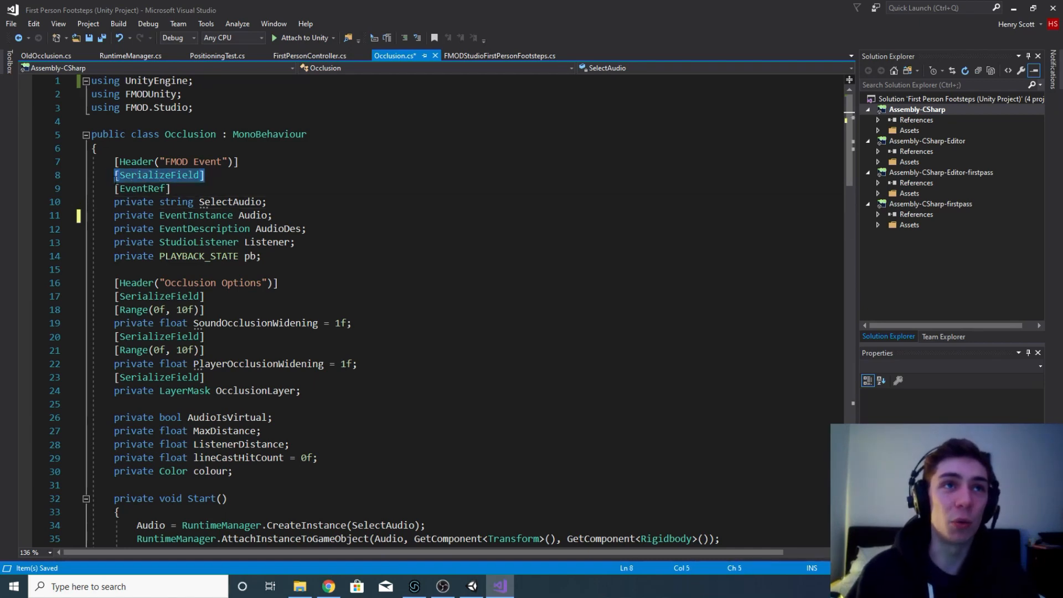
{"action": "key", "text": "End"}
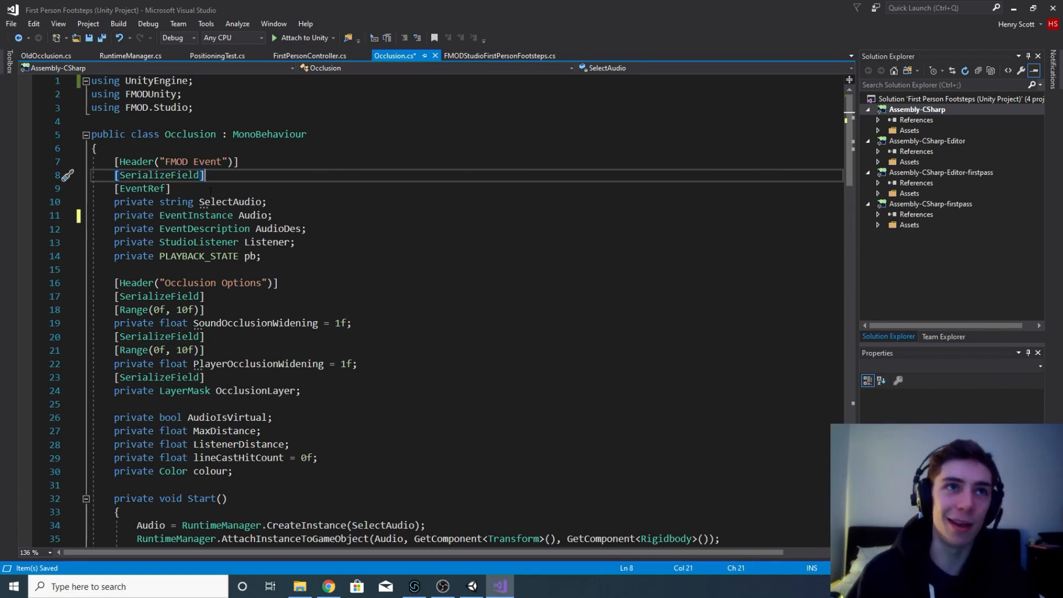
{"action": "left_click", "coordinate": [175, 189]}
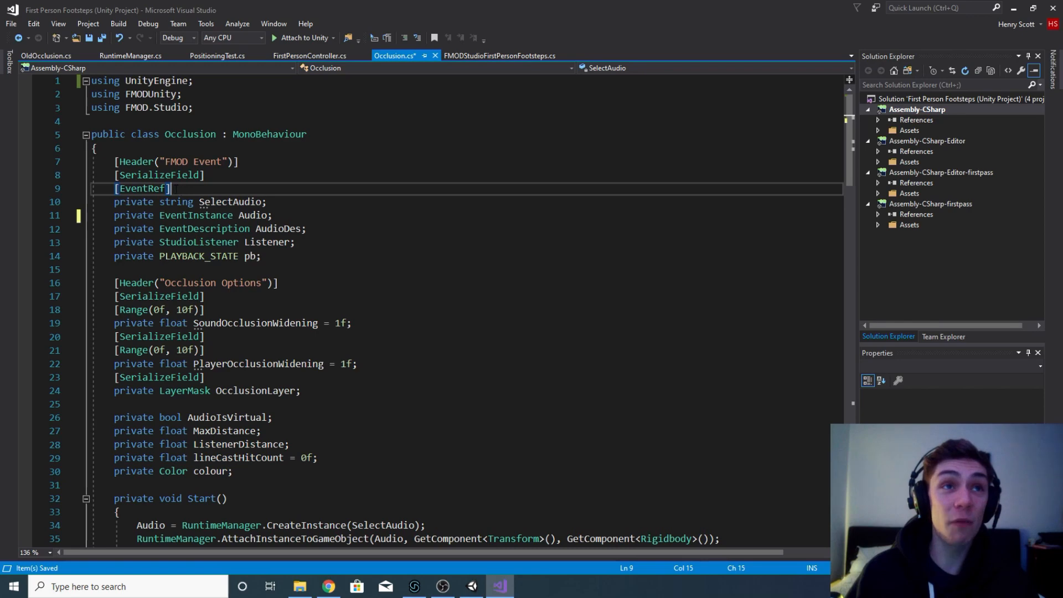
{"action": "key", "text": "shift+Home"}
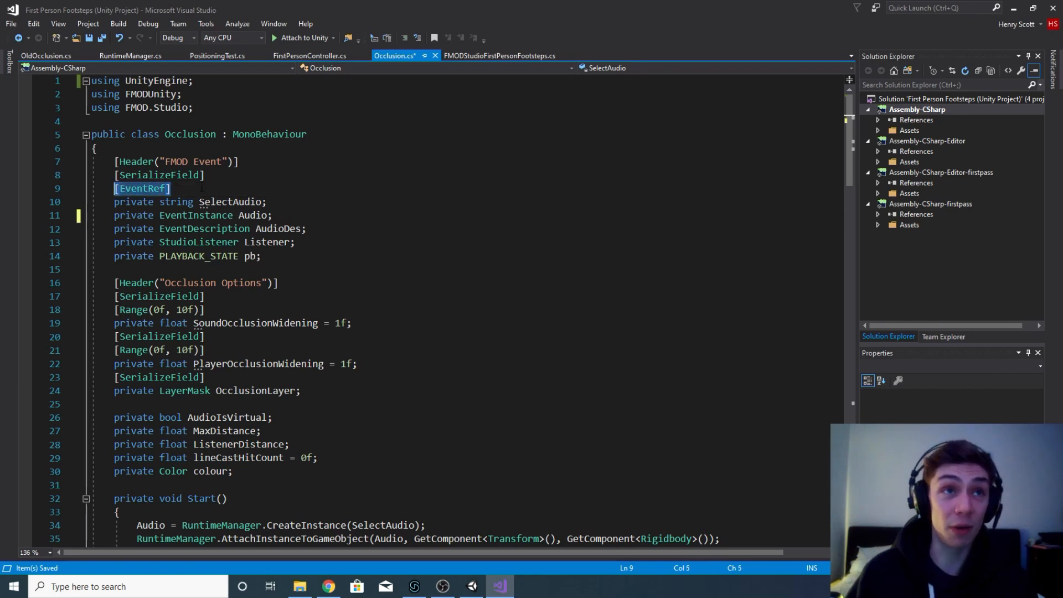
{"action": "left_click", "coordinate": [472, 586]}
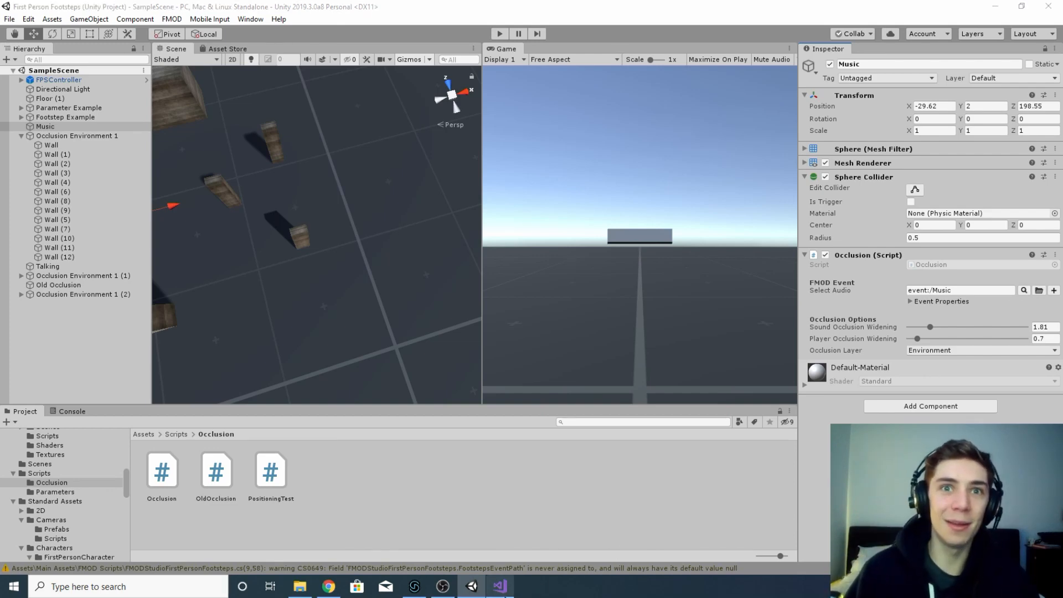
{"action": "left_click", "coordinate": [500, 586]}
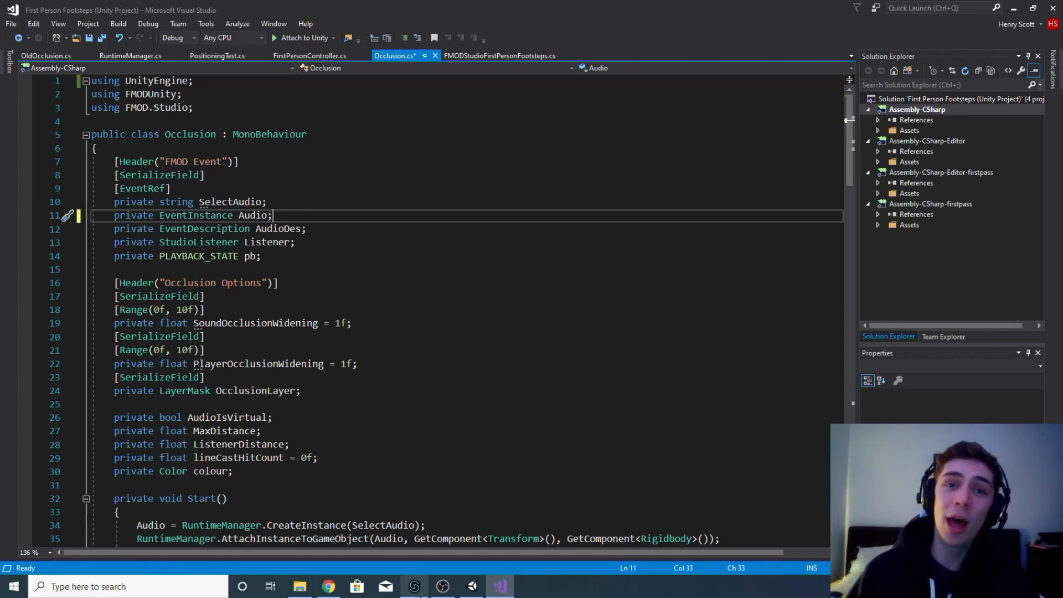
Step: Switch to FMOD Studio, view the Talking event, and return to the Occlusion script in Visual Studio
{"action": "left_click", "coordinate": [414, 586]}
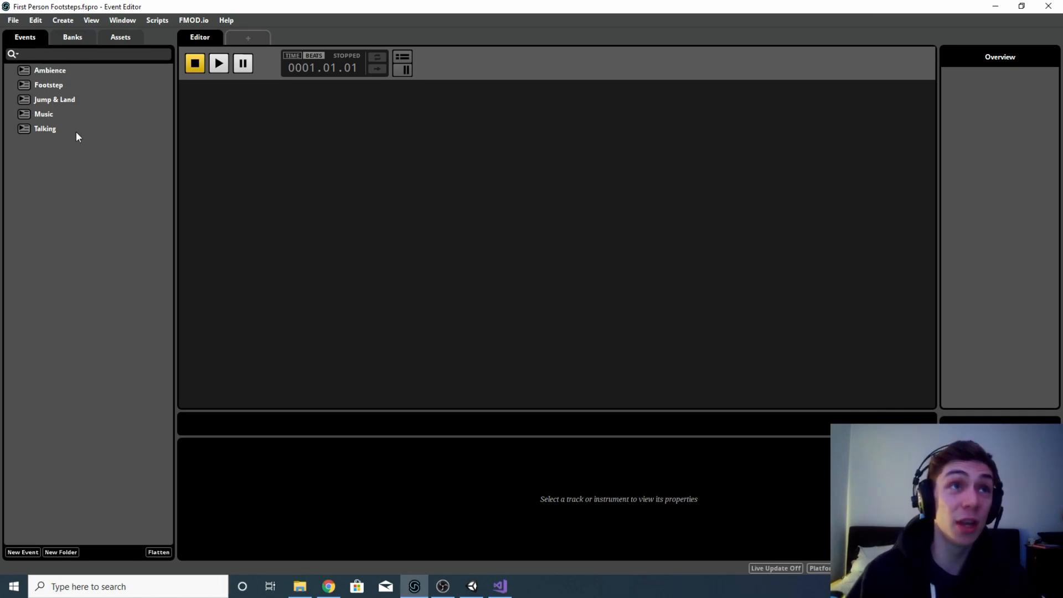
{"action": "left_click", "coordinate": [40, 128]}
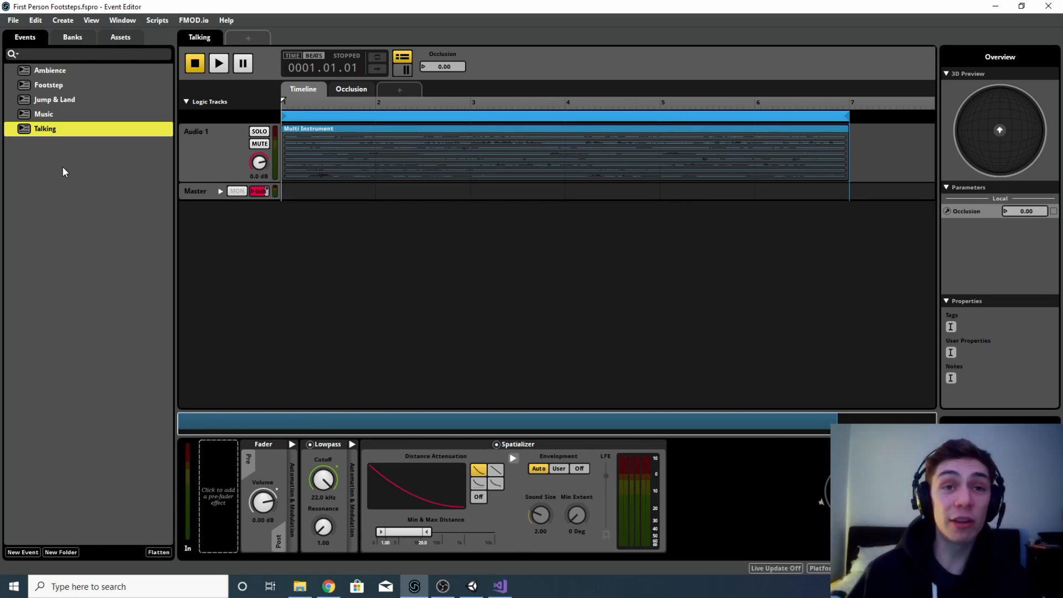
{"action": "left_click", "coordinate": [472, 587]}
{"action": "left_click", "coordinate": [500, 587]}
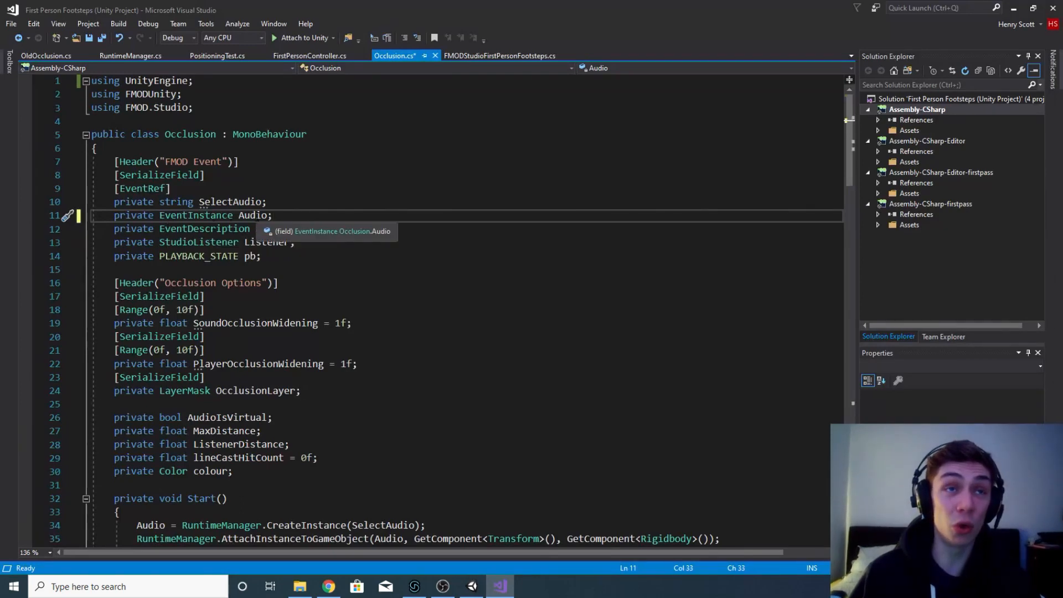
Step: Browse the FMOD events offered for Select Audio on Unity's Music object, and highlight the Audio variable name back in the script
{"action": "left_click", "coordinate": [472, 587]}
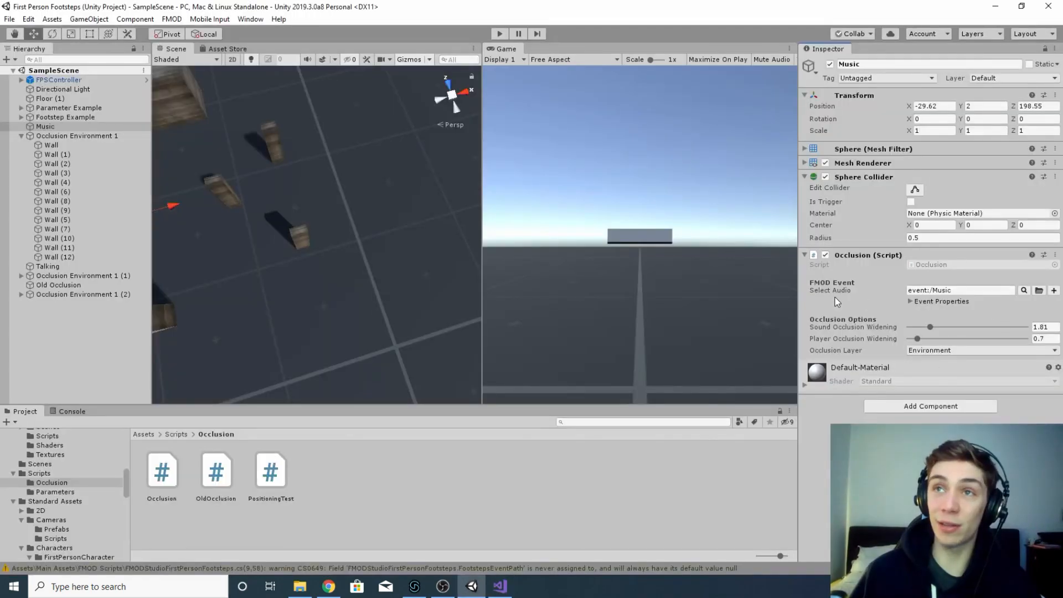
{"action": "left_click", "coordinate": [1024, 291]}
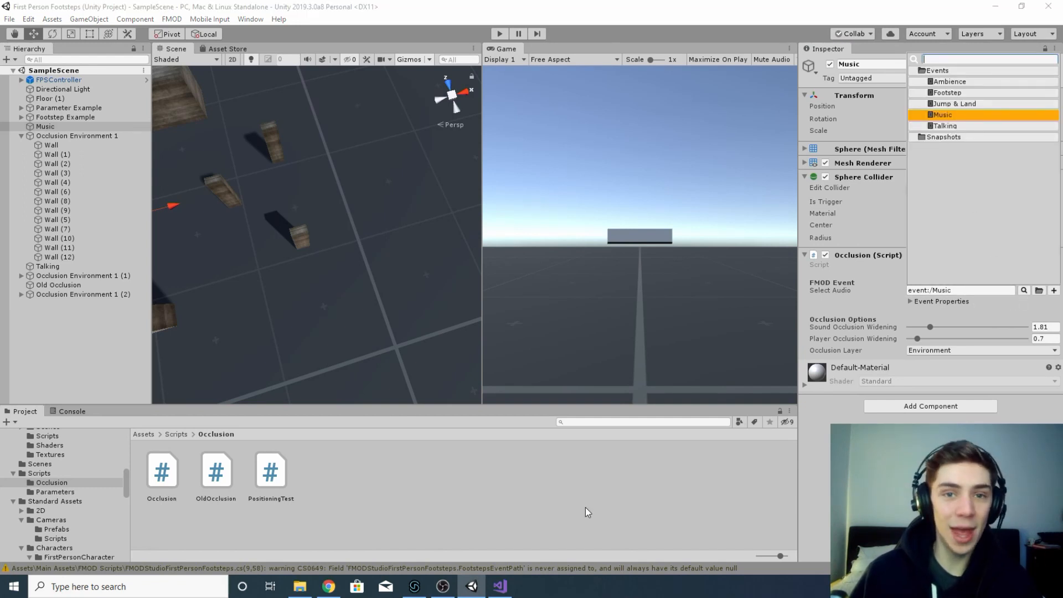
{"action": "left_click", "coordinate": [501, 586]}
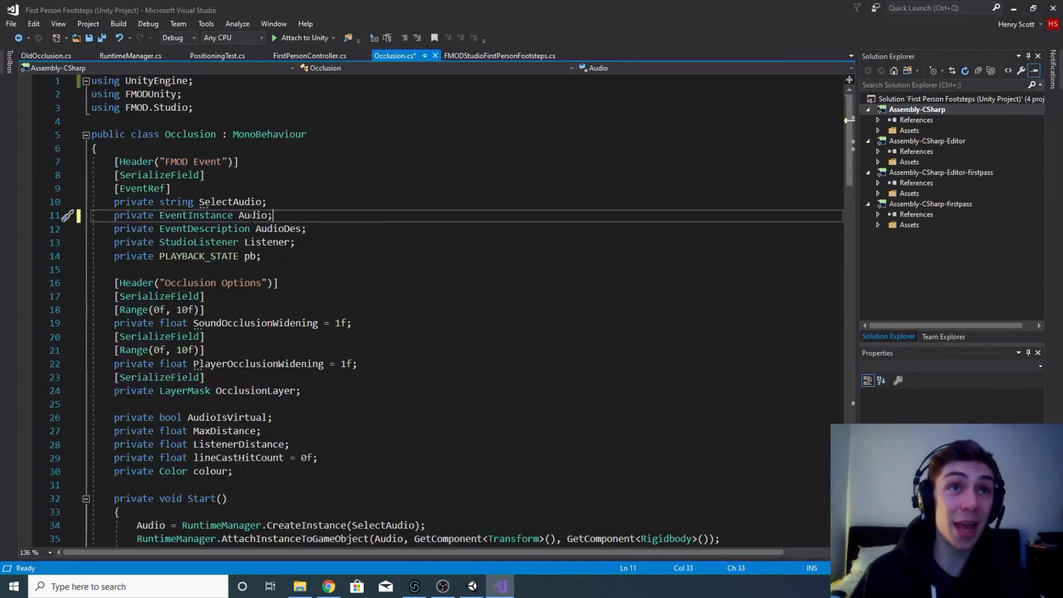
{"action": "double_click", "coordinate": [253, 214]}
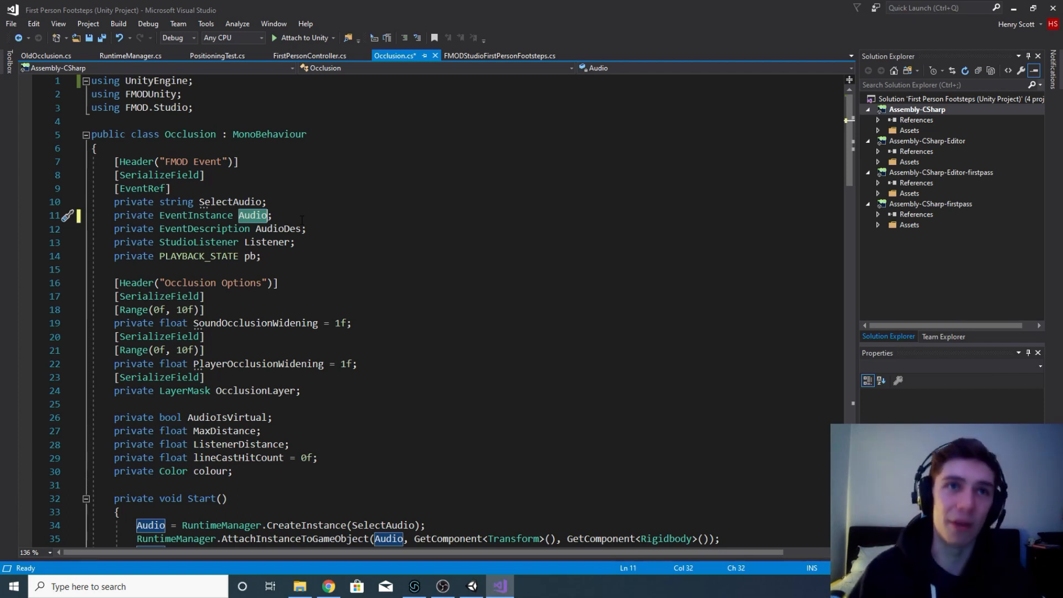
Step: Compare the EventInstance and EventDescription declarations with the Talking event in FMOD Studio, and place the cursor on the Listener declaration
{"action": "left_click", "coordinate": [319, 229]}
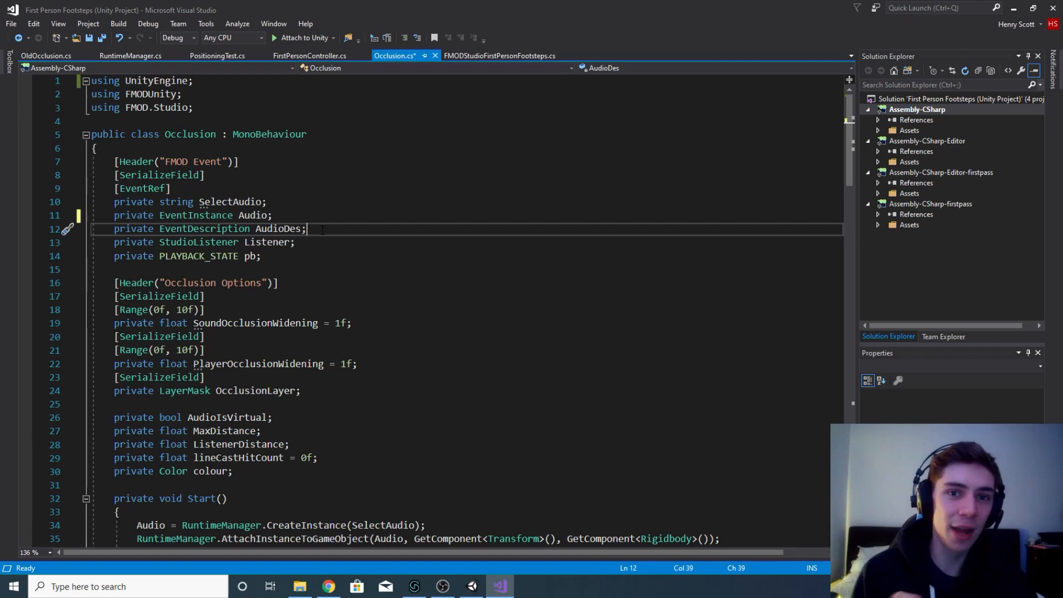
{"action": "left_click", "coordinate": [292, 217]}
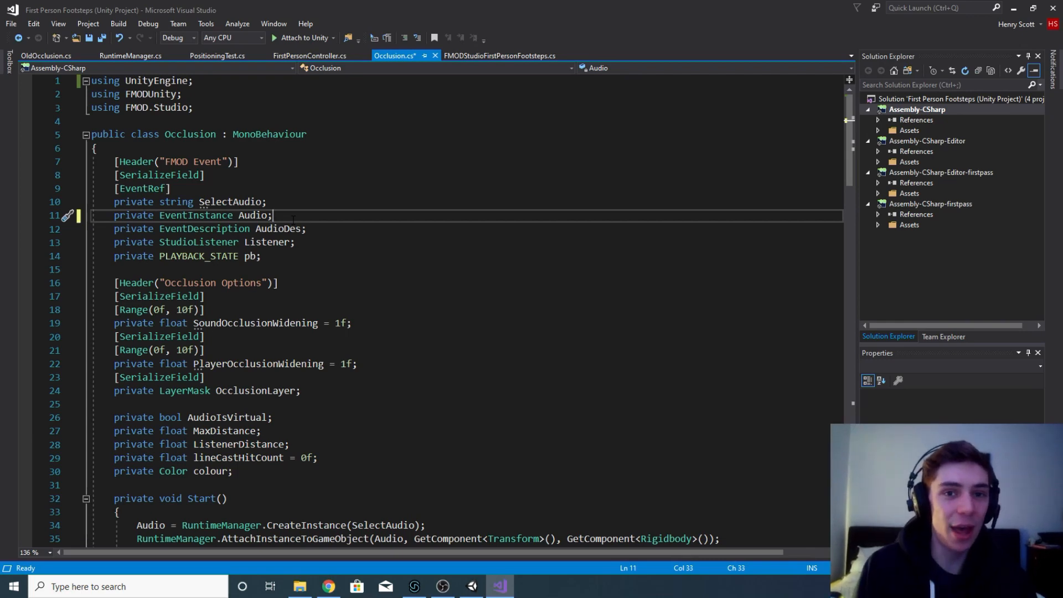
{"action": "left_click", "coordinate": [415, 587]}
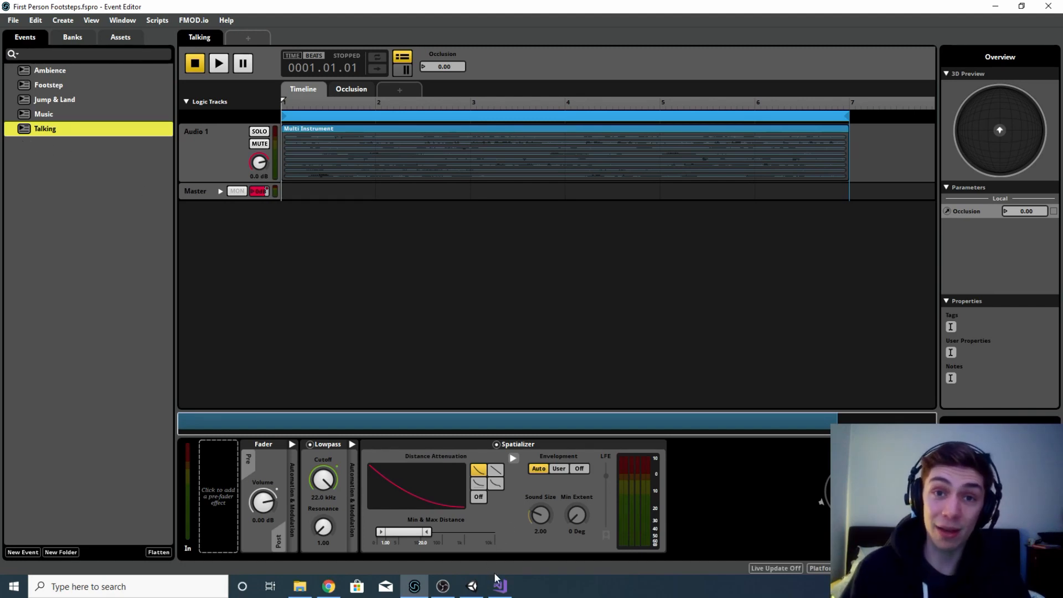
{"action": "left_click", "coordinate": [500, 586]}
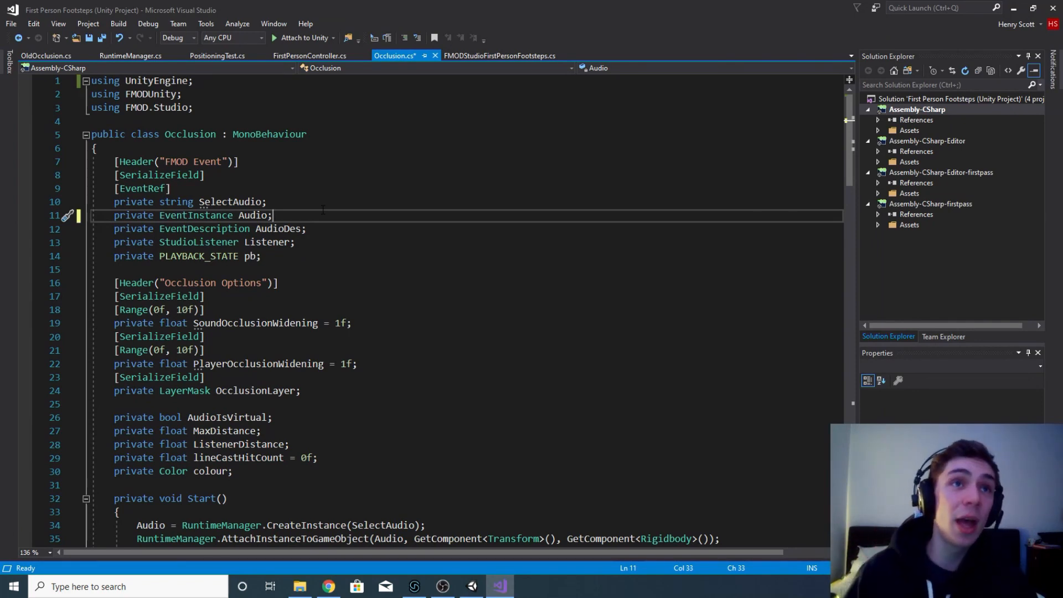
{"action": "left_click", "coordinate": [313, 229]}
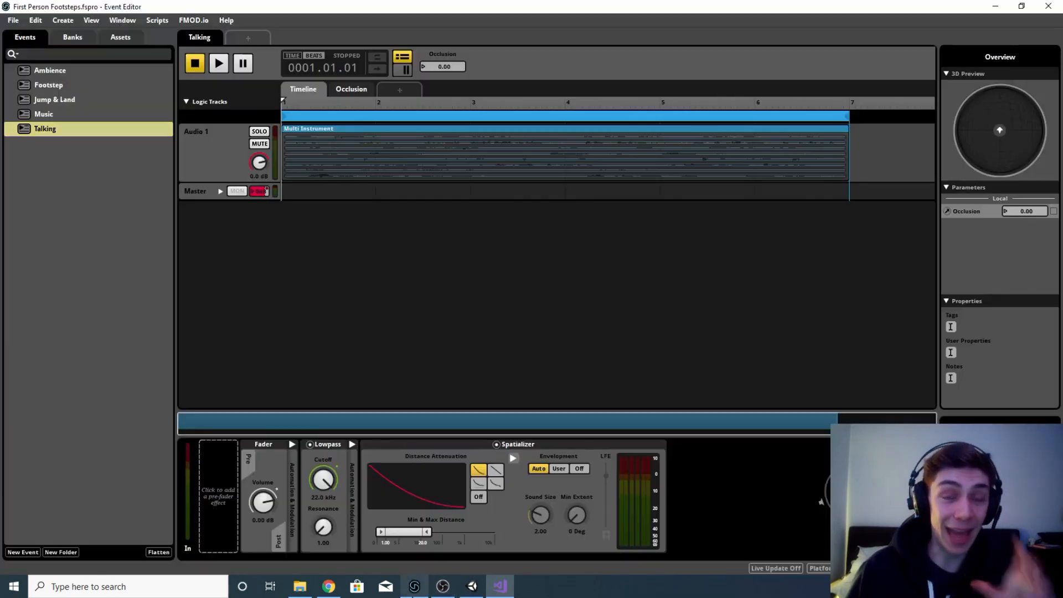
{"action": "left_click", "coordinate": [414, 586]}
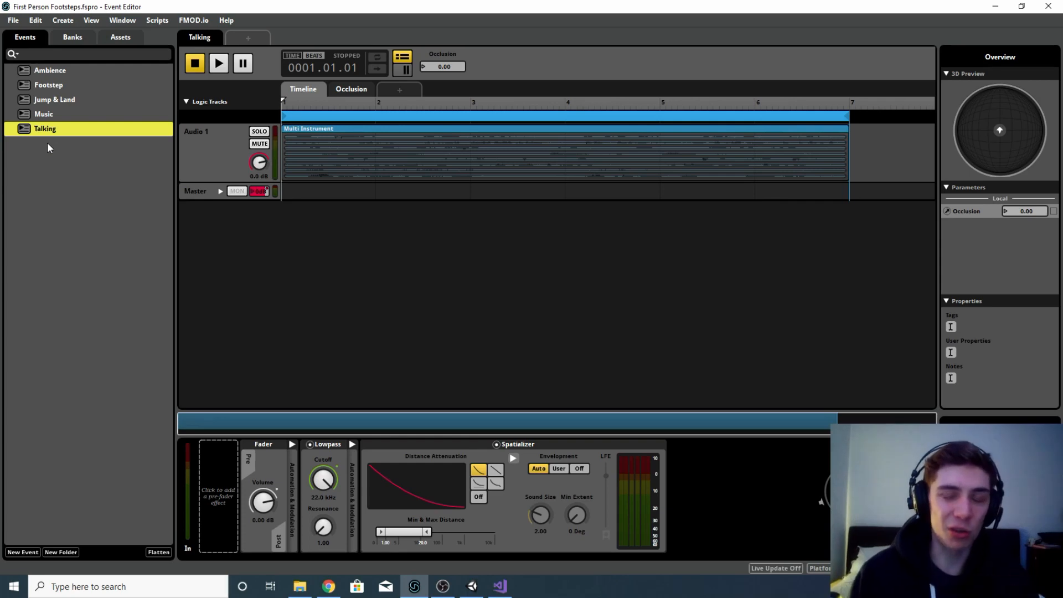
{"action": "left_click", "coordinate": [500, 586]}
{"action": "left_click", "coordinate": [303, 243]}
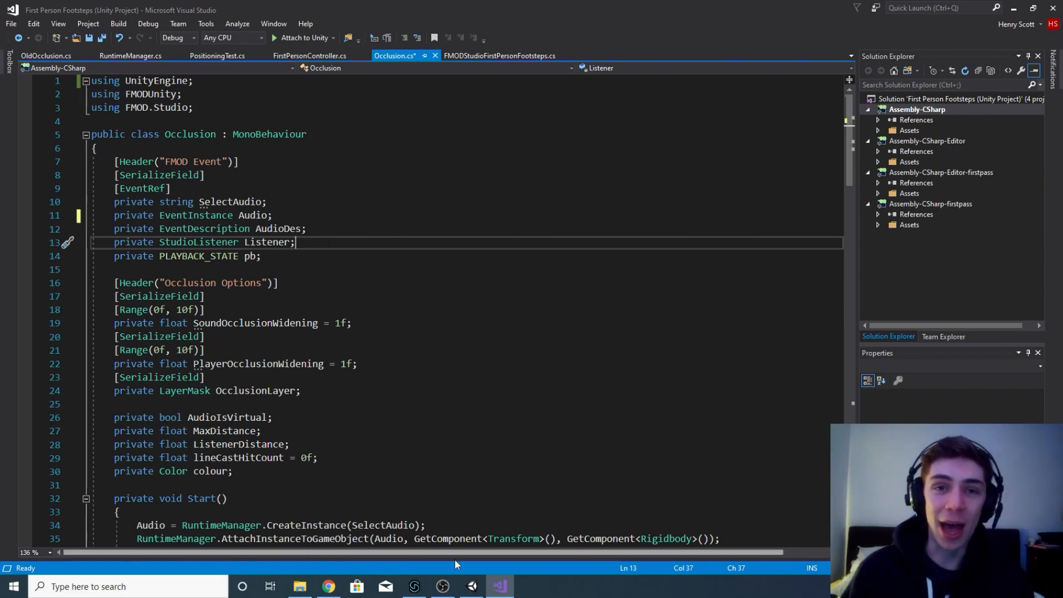
Step: Switch to Unity, locate the player in the scene, and select the FirstPersonCharacter object inside FPSController
{"action": "left_click", "coordinate": [472, 586]}
{"action": "scroll", "coordinate": [302, 215], "scroll_direction": "down", "scroll_amount": 7}
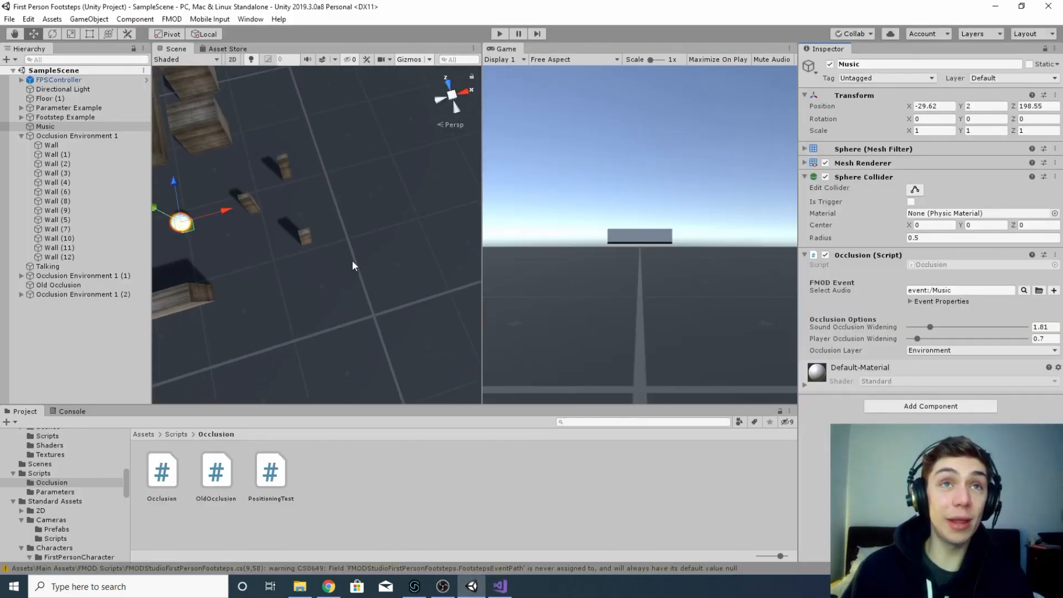
{"action": "right_click_drag", "start_coordinate": [359, 247], "coordinate": [436, 230]}
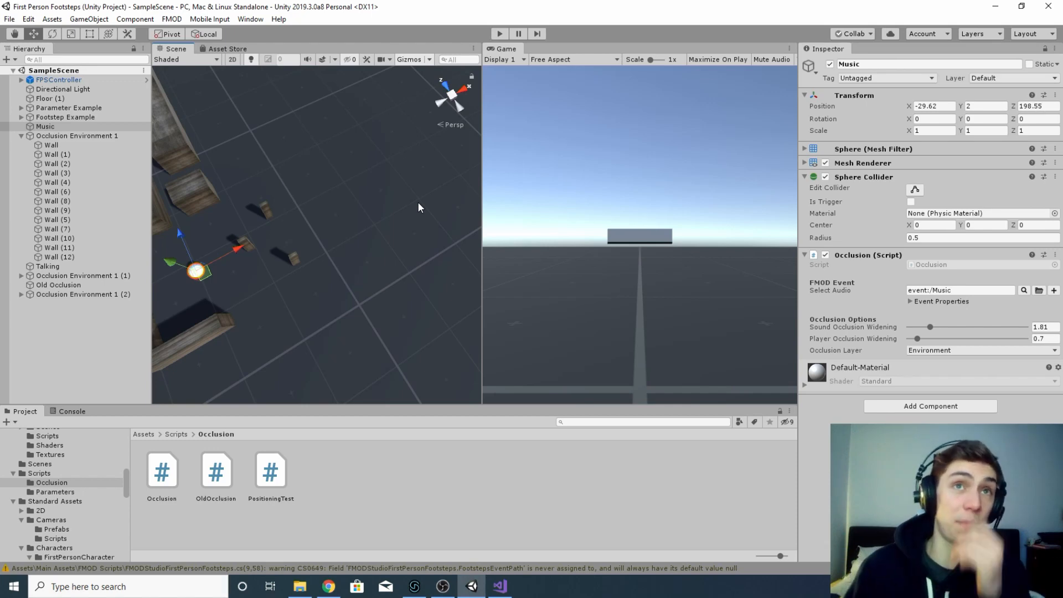
{"action": "middle_click_drag", "start_coordinate": [420, 194], "coordinate": [384, 206]}
{"action": "right_click_drag", "start_coordinate": [384, 206], "coordinate": [508, 167]}
{"action": "middle_click_drag", "start_coordinate": [422, 194], "coordinate": [401, 222]}
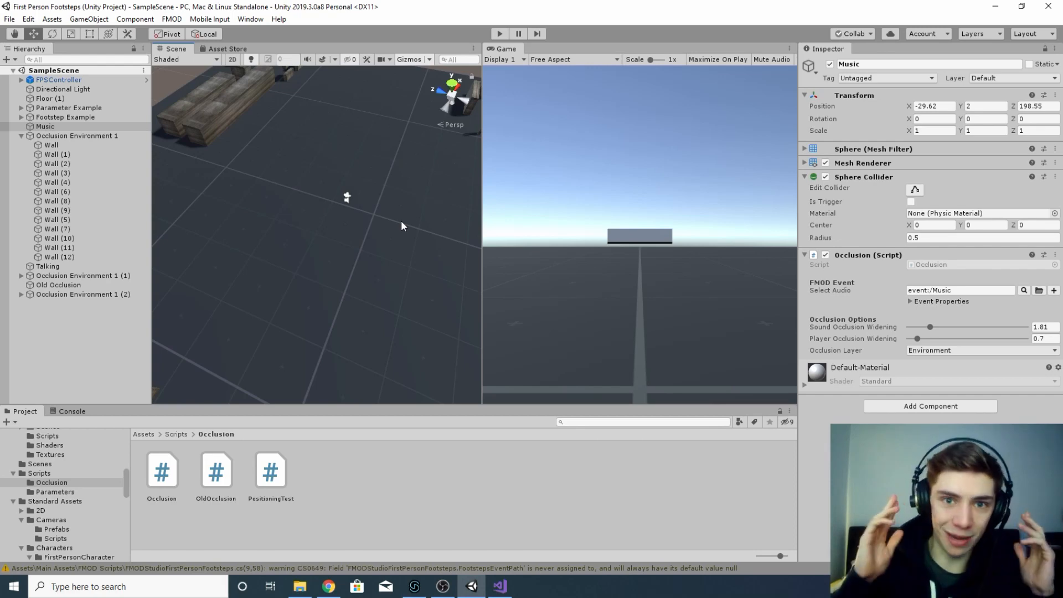
{"action": "left_click", "coordinate": [59, 81]}
{"action": "left_click", "coordinate": [20, 80]}
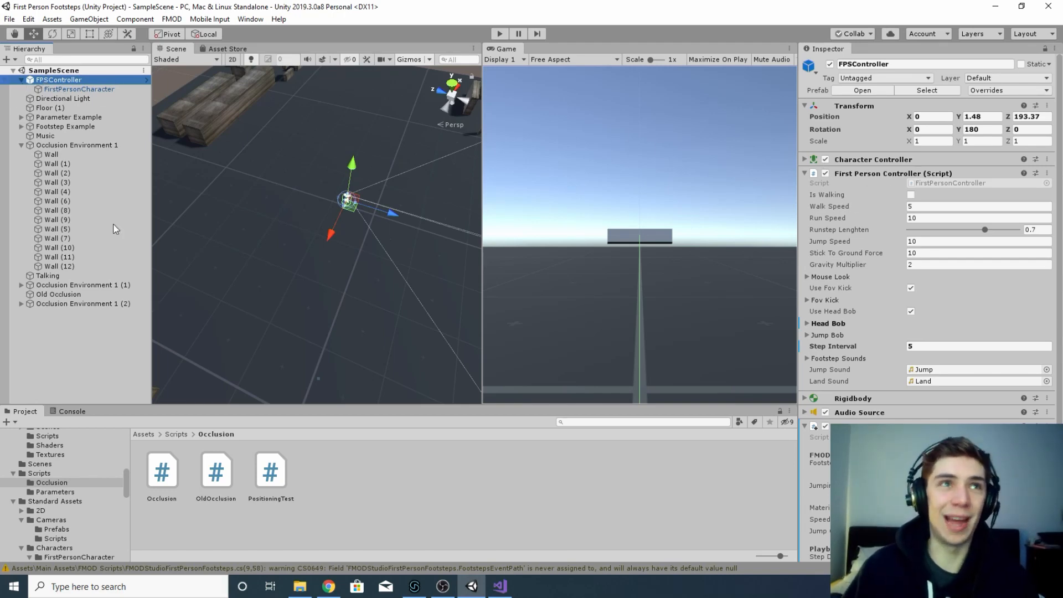
{"action": "left_click", "coordinate": [68, 90]}
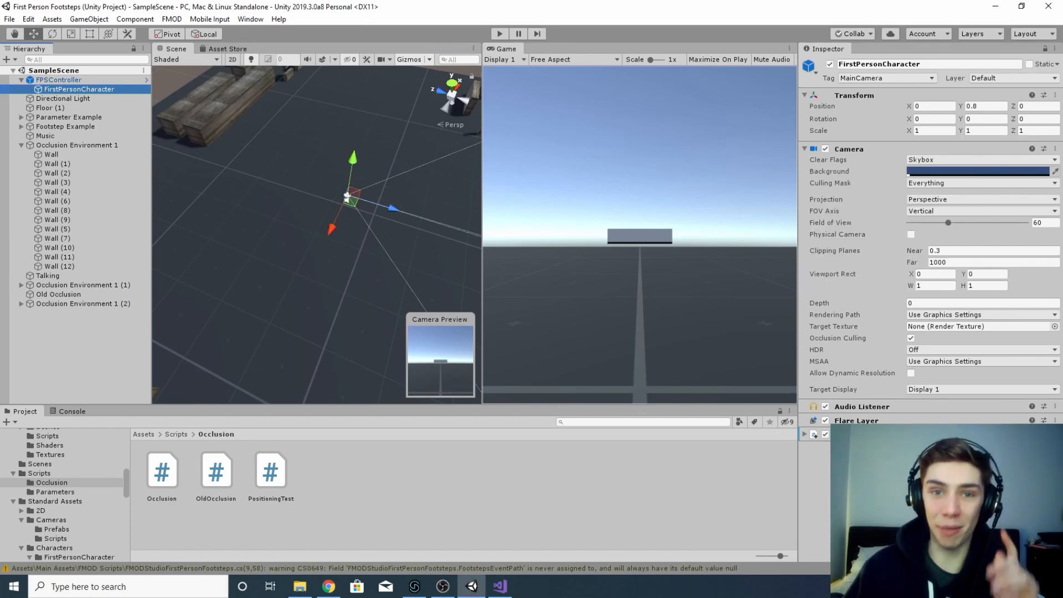
Step: Expand the FMOD listener component on FirstPersonCharacter and examine the player's camera and its surroundings in the scene
{"action": "left_click", "coordinate": [806, 434]}
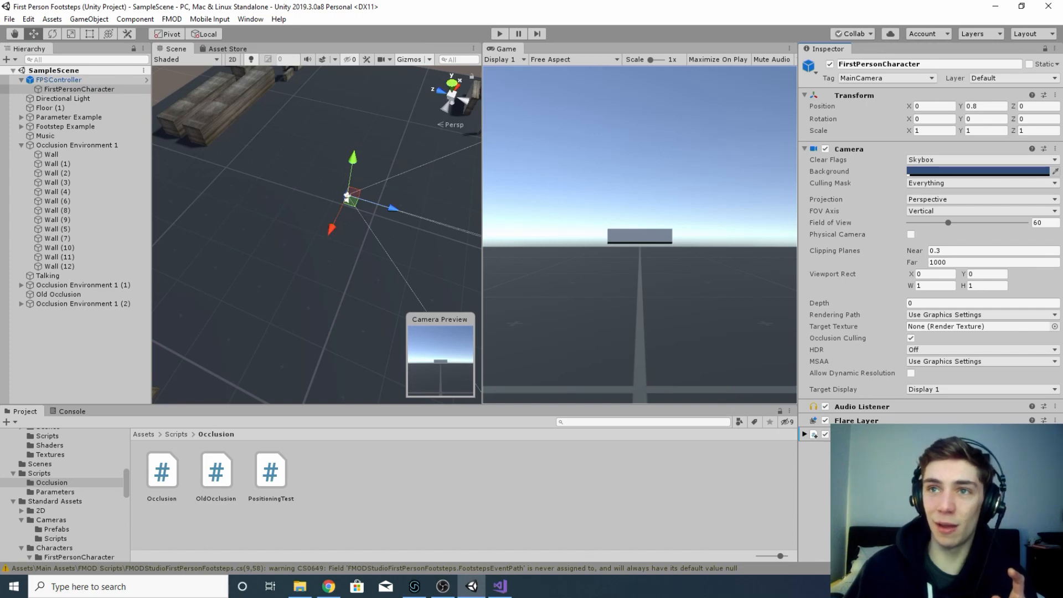
{"action": "scroll", "coordinate": [404, 186], "scroll_direction": "up", "scroll_amount": 8}
{"action": "double_click", "coordinate": [83, 89]}
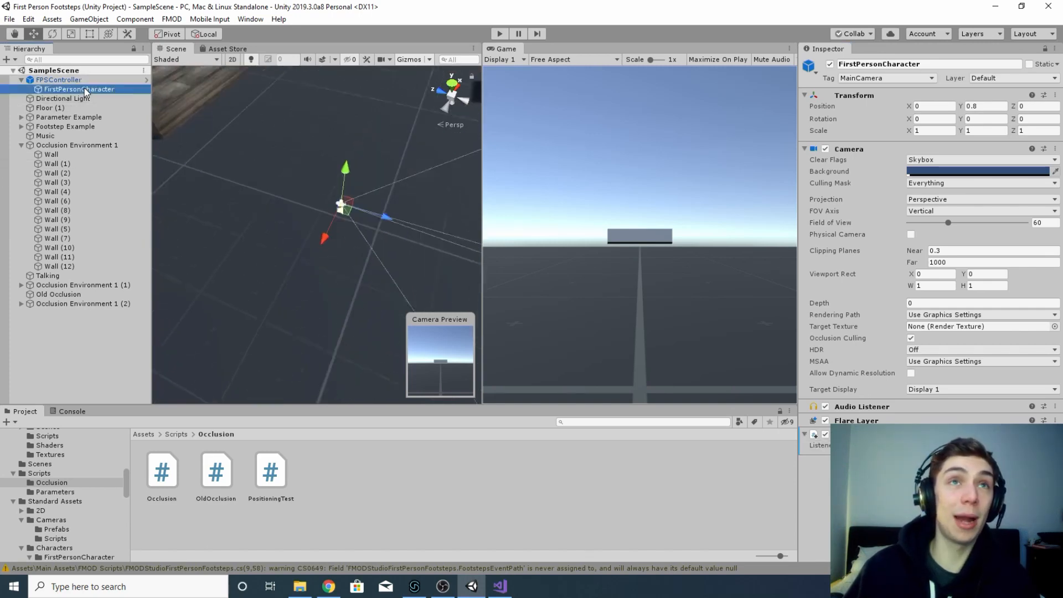
{"action": "right_click_drag", "start_coordinate": [314, 261], "coordinate": [333, 216]}
{"action": "middle_click_drag", "start_coordinate": [342, 268], "coordinate": [335, 203]}
{"action": "scroll", "coordinate": [303, 220], "scroll_direction": "up", "scroll_amount": 6}
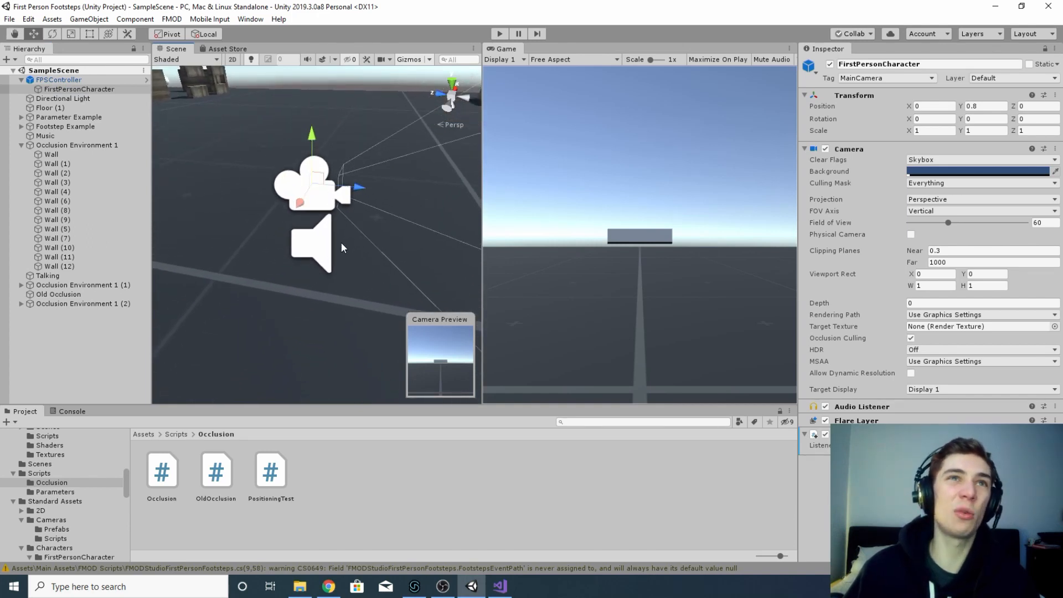
{"action": "scroll", "coordinate": [341, 241], "scroll_direction": "up", "scroll_amount": 2}
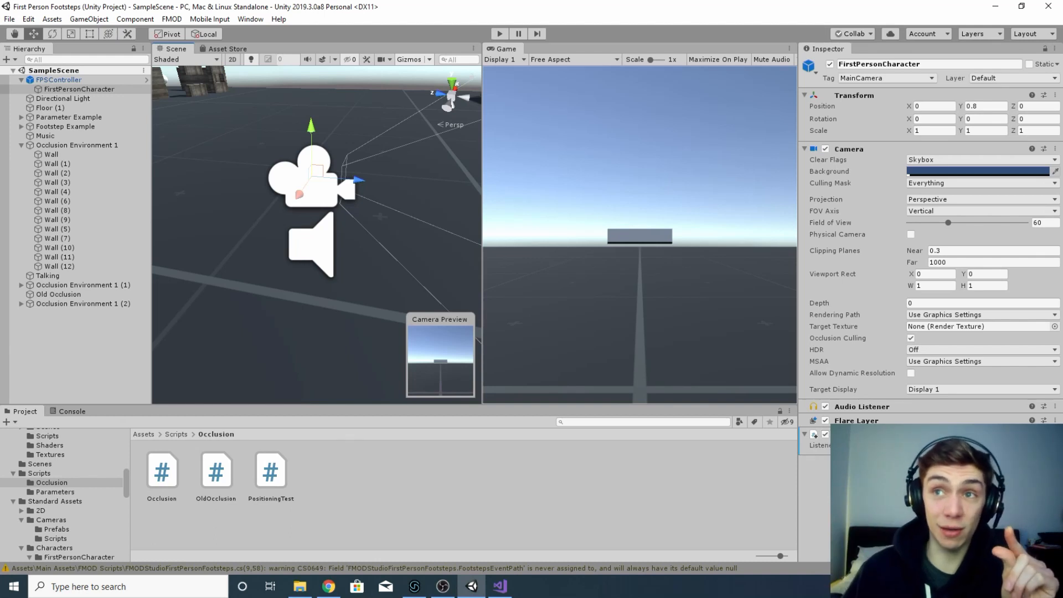
{"action": "scroll", "coordinate": [348, 245], "scroll_direction": "down", "scroll_amount": 8}
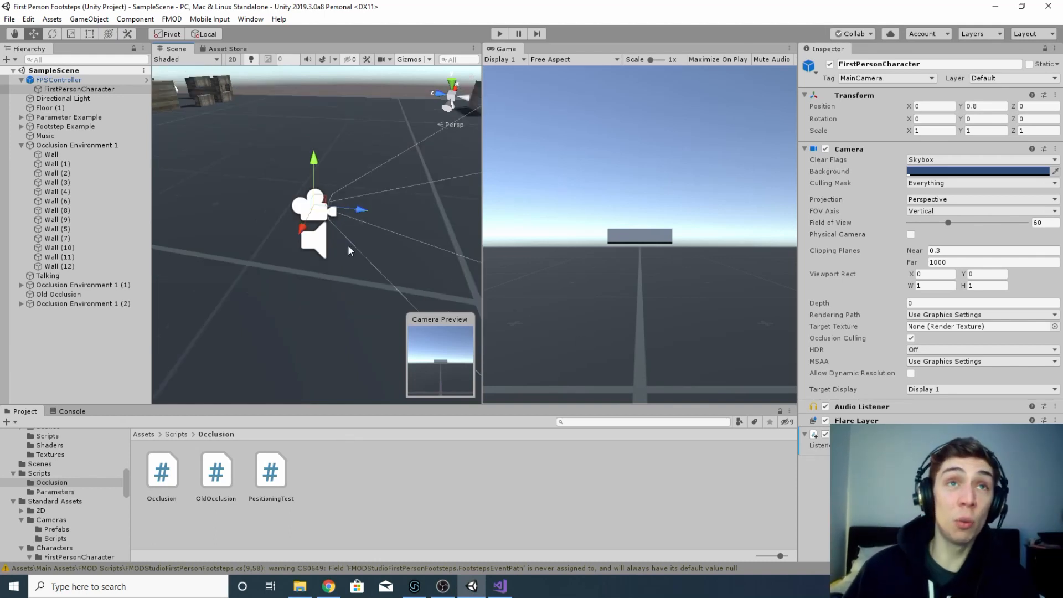
{"action": "scroll", "coordinate": [367, 216], "scroll_direction": "down", "scroll_amount": 2}
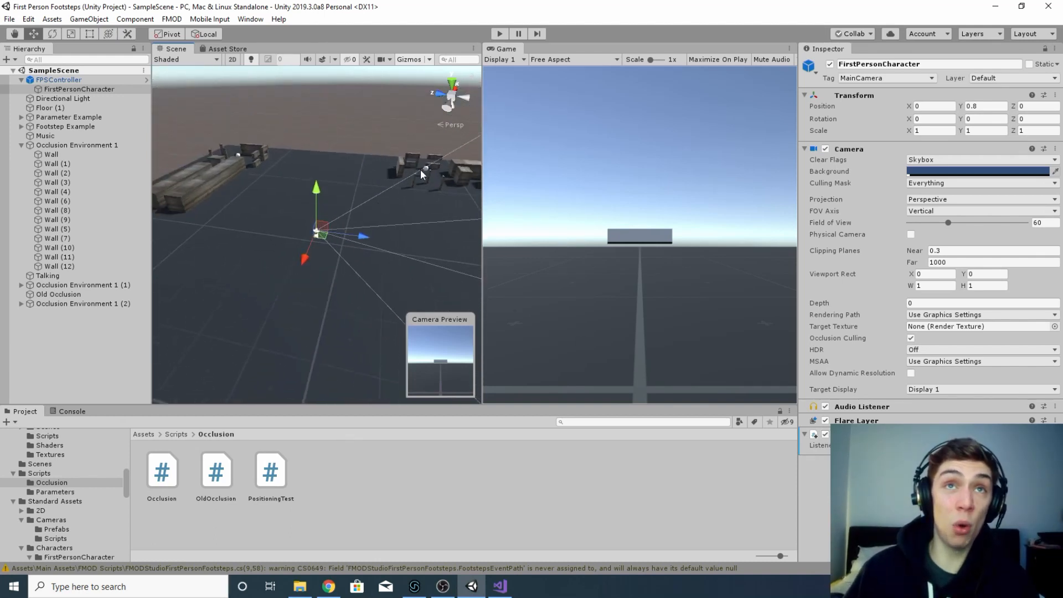
{"action": "left_click_drag", "start_coordinate": [228, 155], "coordinate": [395, 210], "text": "alt"}
Step: Return to the Occlusion script in Visual Studio, highlight the Listener variable name, and examine the PLAYBACK_STATE pb declaration
{"action": "left_click", "coordinate": [500, 586]}
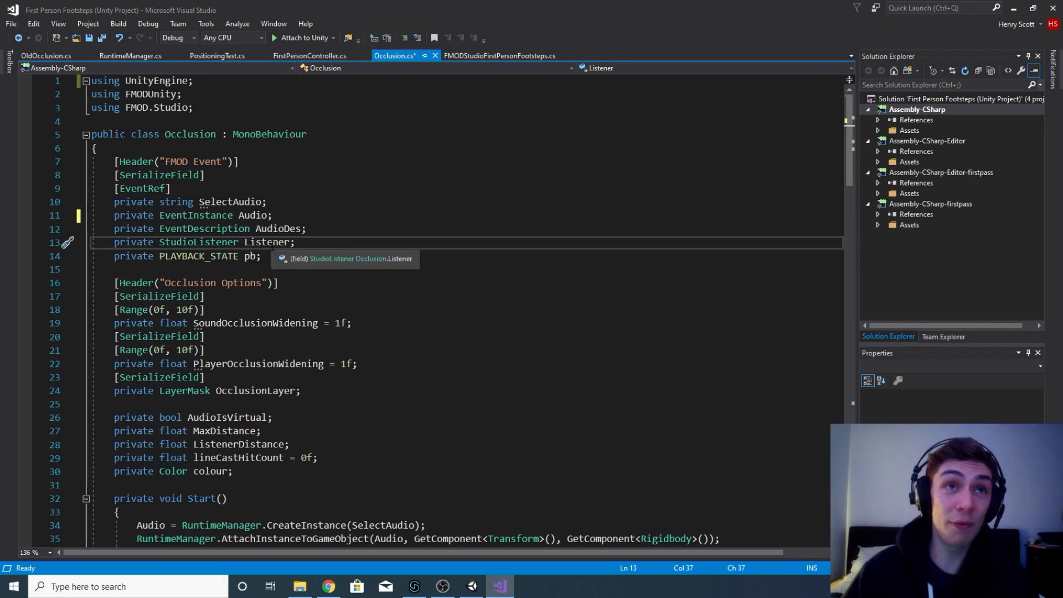
{"action": "key", "text": "Left"}
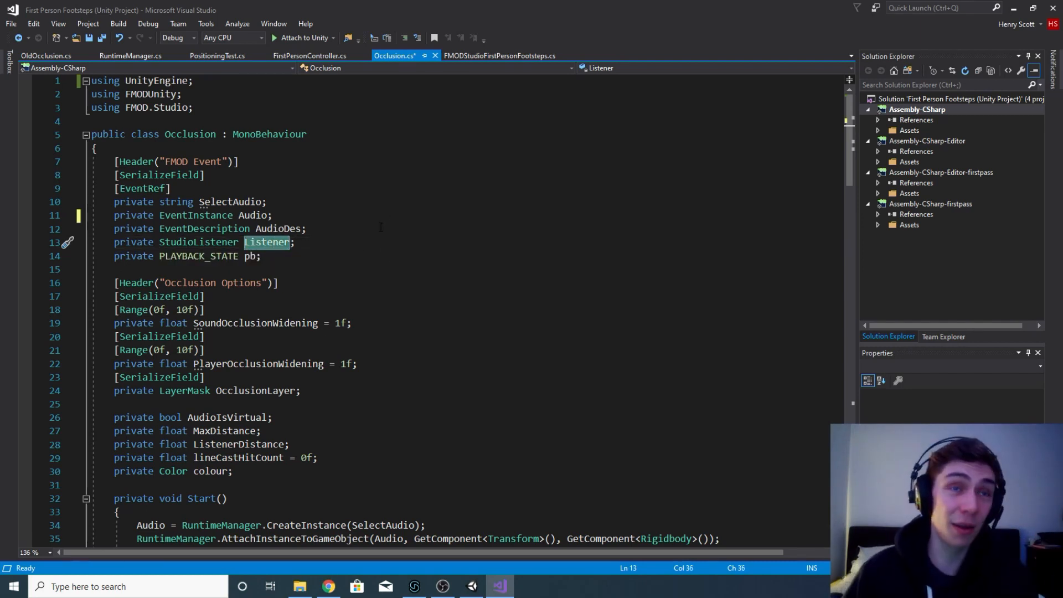
{"action": "left_click", "coordinate": [384, 261]}
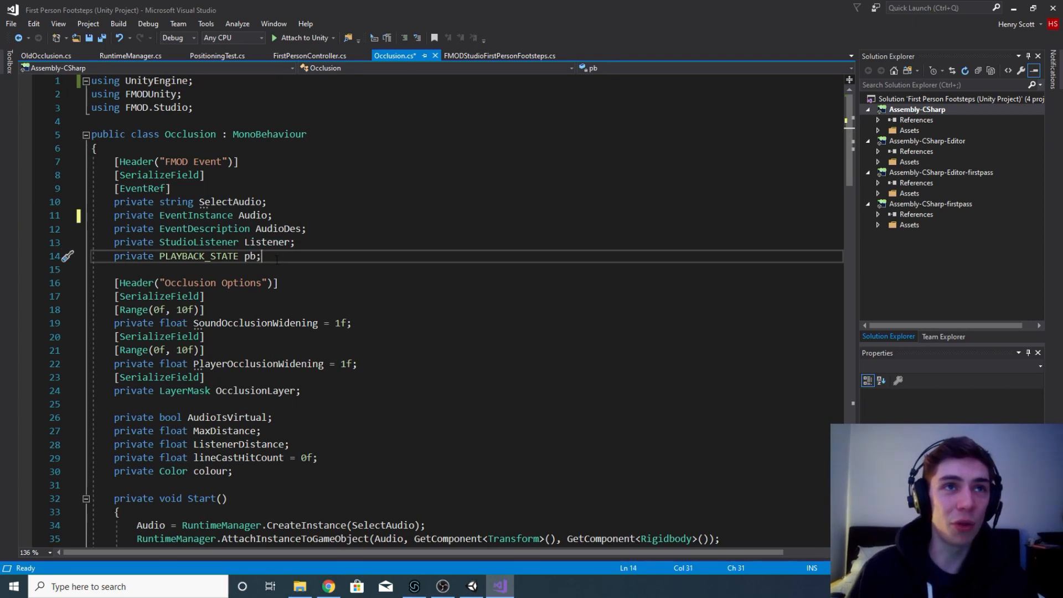
{"action": "mouse_move", "coordinate": [167, 257]}
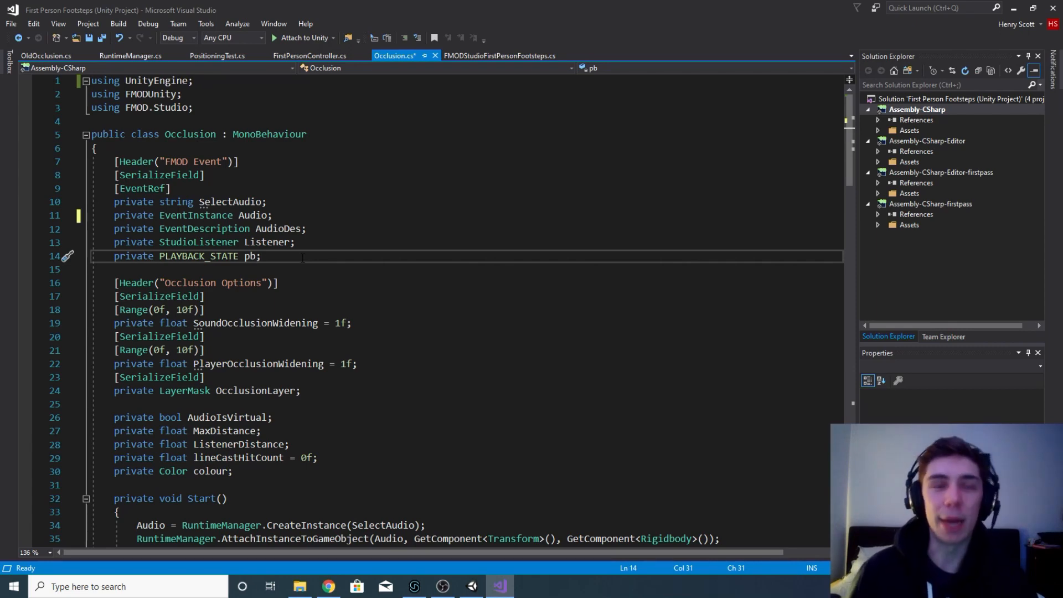
Step: Highlight the Occlusion Options header, SerializeField and Range(0f, 10f) attributes in turn, ending on the SoundOcclusionWidening declaration
{"action": "scroll", "coordinate": [117, 242], "scroll_direction": "down", "scroll_amount": 1}
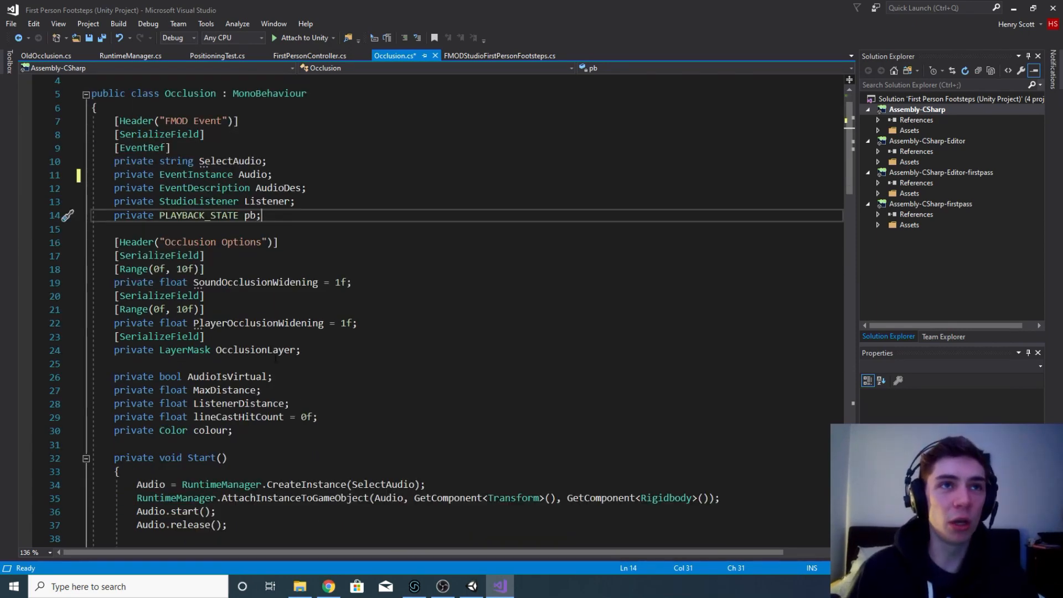
{"action": "left_click_drag", "start_coordinate": [278, 242], "coordinate": [116, 244]}
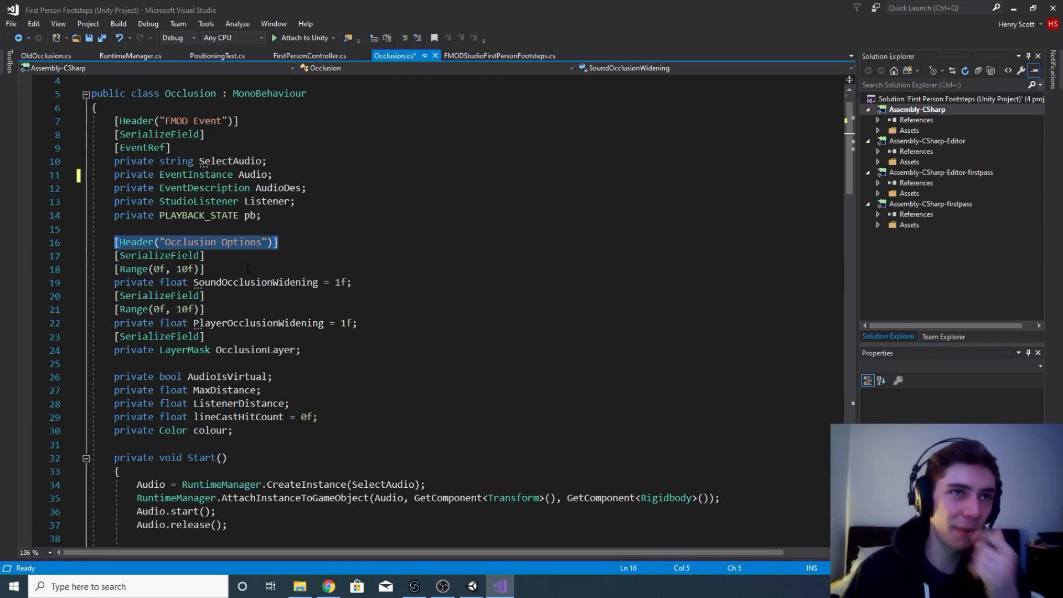
{"action": "left_click_drag", "start_coordinate": [205, 256], "coordinate": [115, 257]}
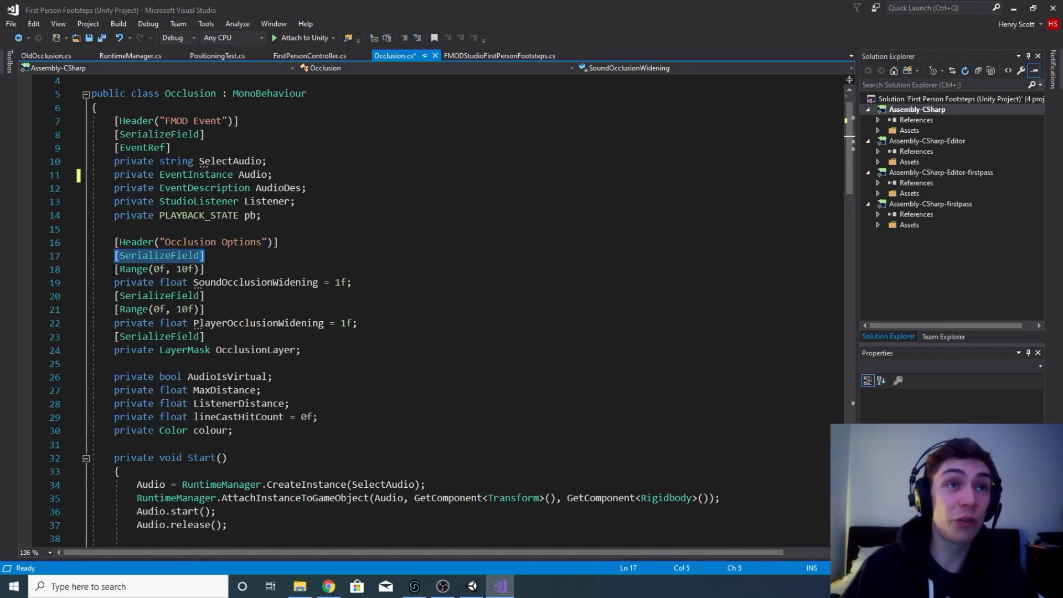
{"action": "left_click_drag", "start_coordinate": [115, 269], "coordinate": [206, 270]}
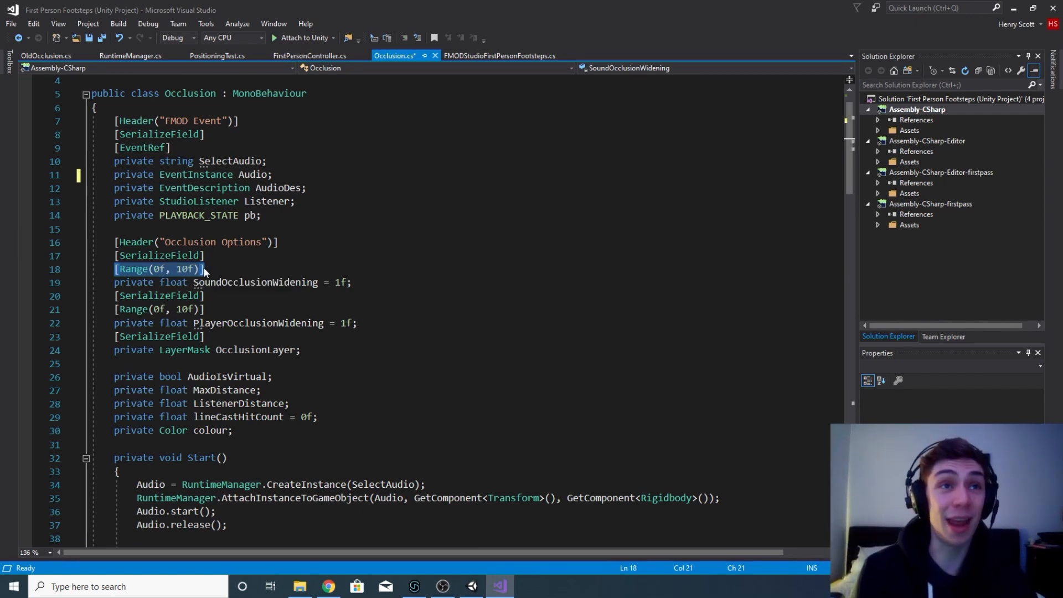
{"action": "left_click", "coordinate": [354, 282]}
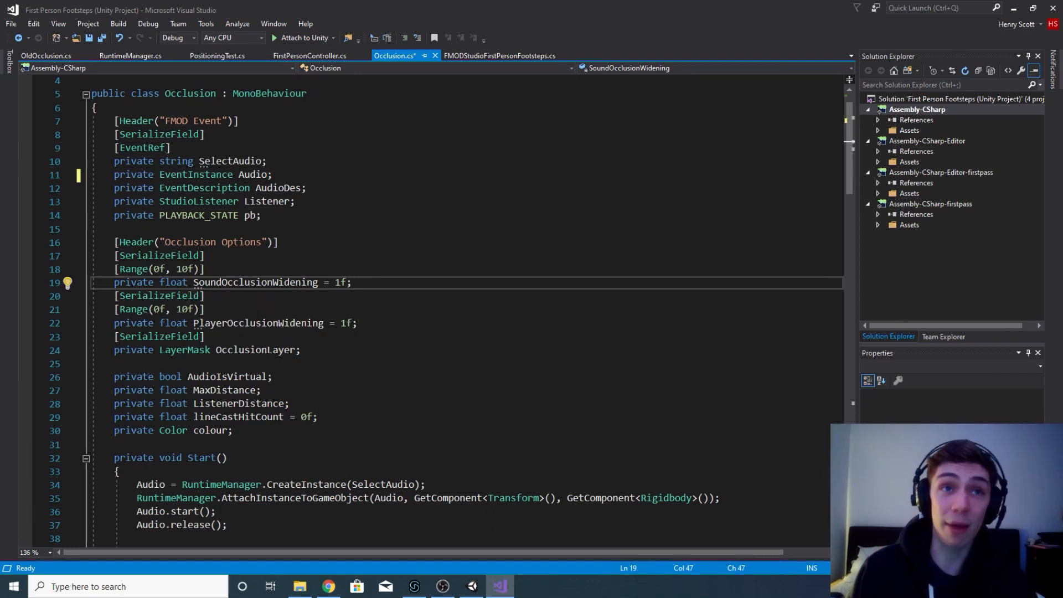
Step: Review the PlayerOcclusionWidening declaration with its attributes, and highlight the OcclusionLayer variable name
{"action": "left_click", "coordinate": [368, 324]}
{"action": "left_click", "coordinate": [315, 309]}
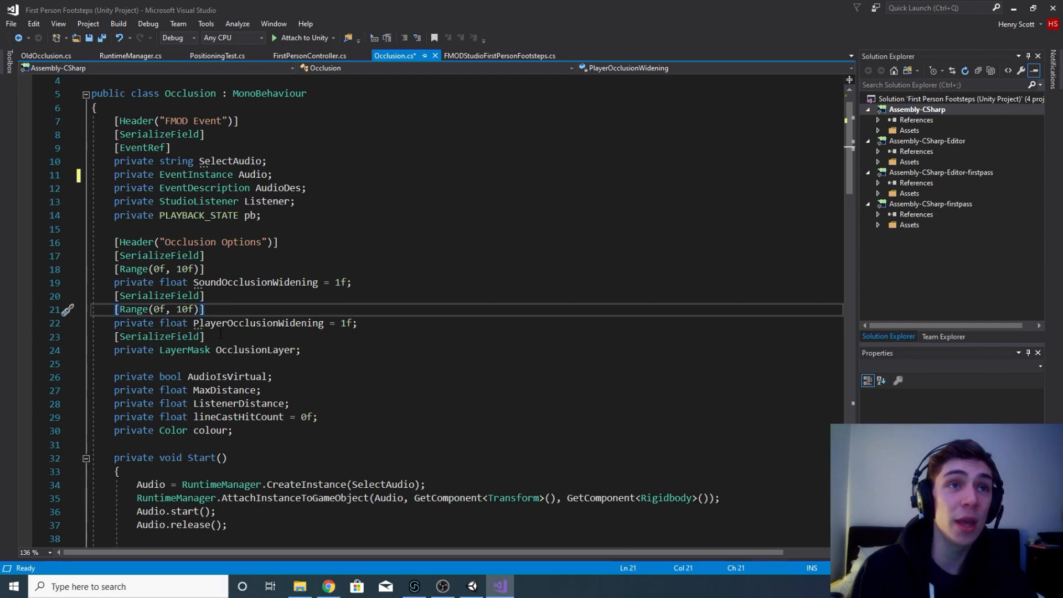
{"action": "left_click", "coordinate": [311, 337]}
{"action": "left_click", "coordinate": [310, 352]}
{"action": "key", "text": "ctrl+shift+Left"}
{"action": "key", "text": "ctrl+shift+Left"}
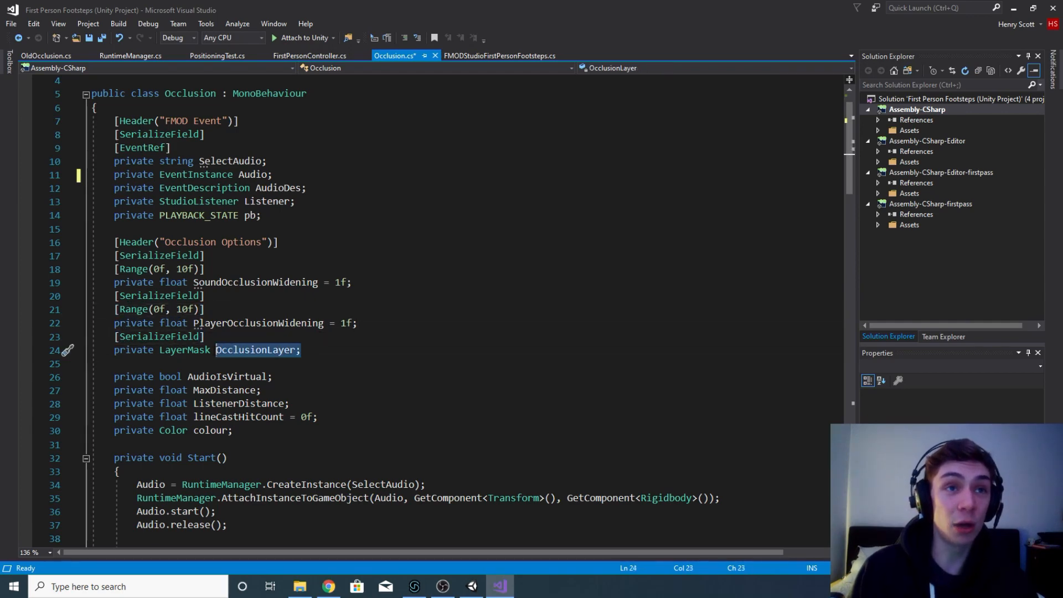
{"action": "left_click", "coordinate": [350, 349]}
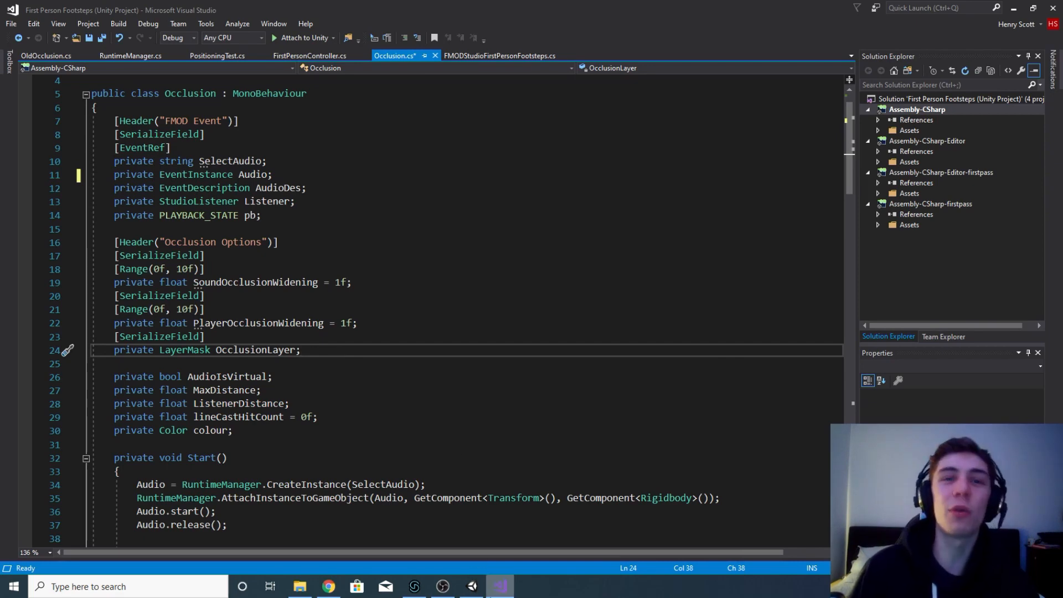
Step: Switch to Unity and open the Add Layer option from FirstPersonCharacter's layer choices
{"action": "left_click", "coordinate": [472, 585]}
{"action": "left_click", "coordinate": [1012, 81]}
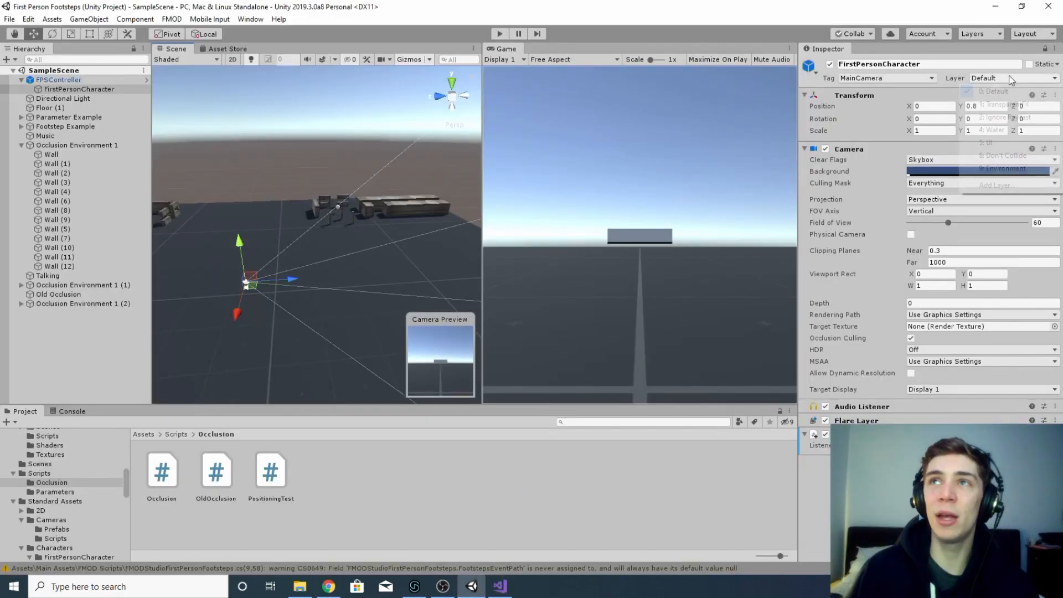
{"action": "left_click", "coordinate": [996, 186]}
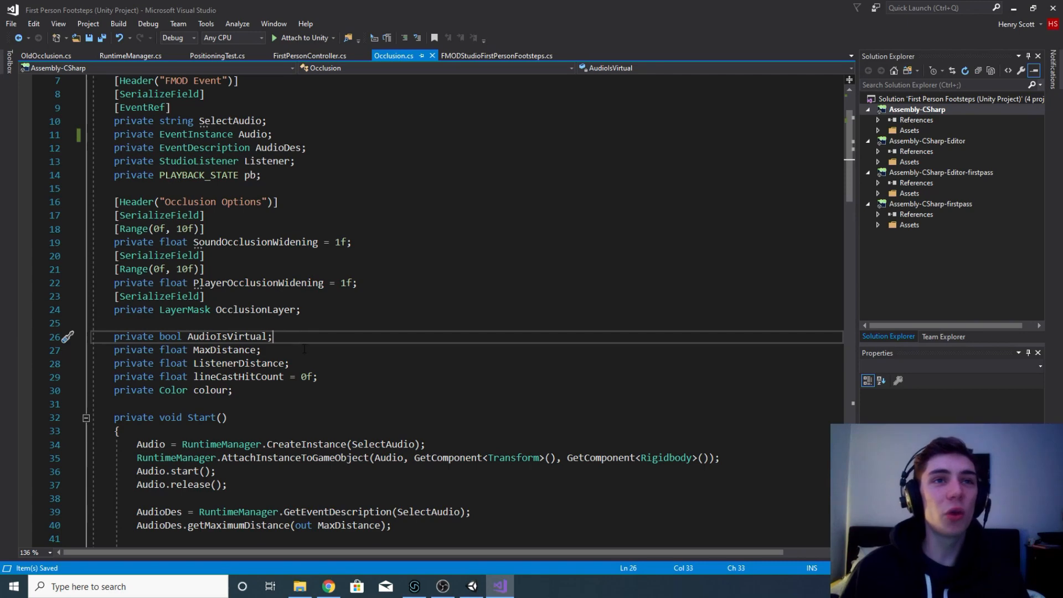
Step: Highlight the private declarations from AudioIsVirtual through colour, and examine the AudioIsVirtual and MaxDistance lines individually
{"action": "key", "text": "shift+Down"}
{"action": "key", "text": "shift+Down"}
{"action": "key", "text": "shift+Down"}
{"action": "key", "text": "shift+Down"}
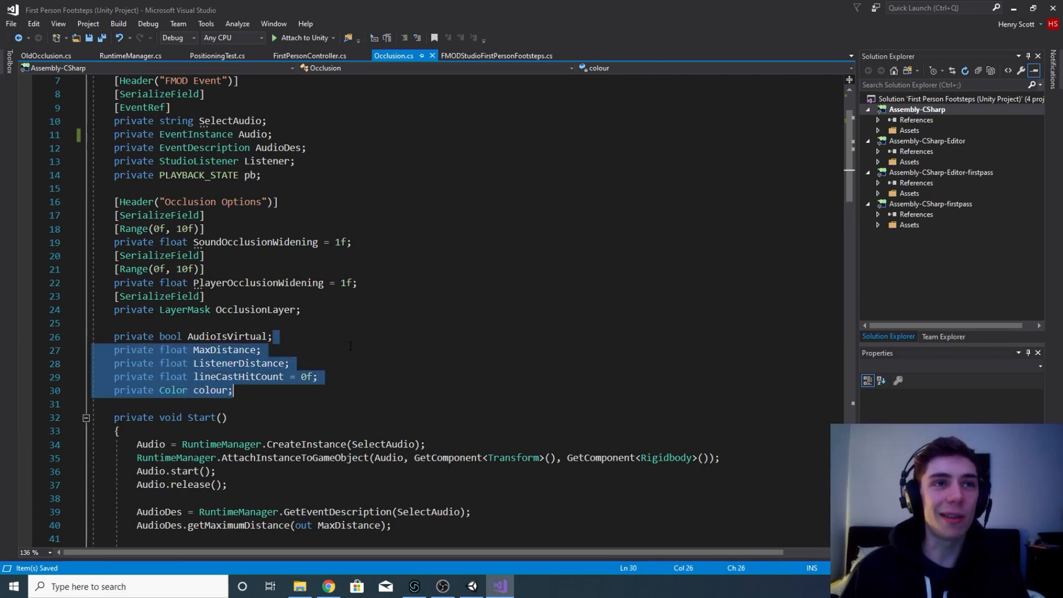
{"action": "left_click", "coordinate": [331, 332]}
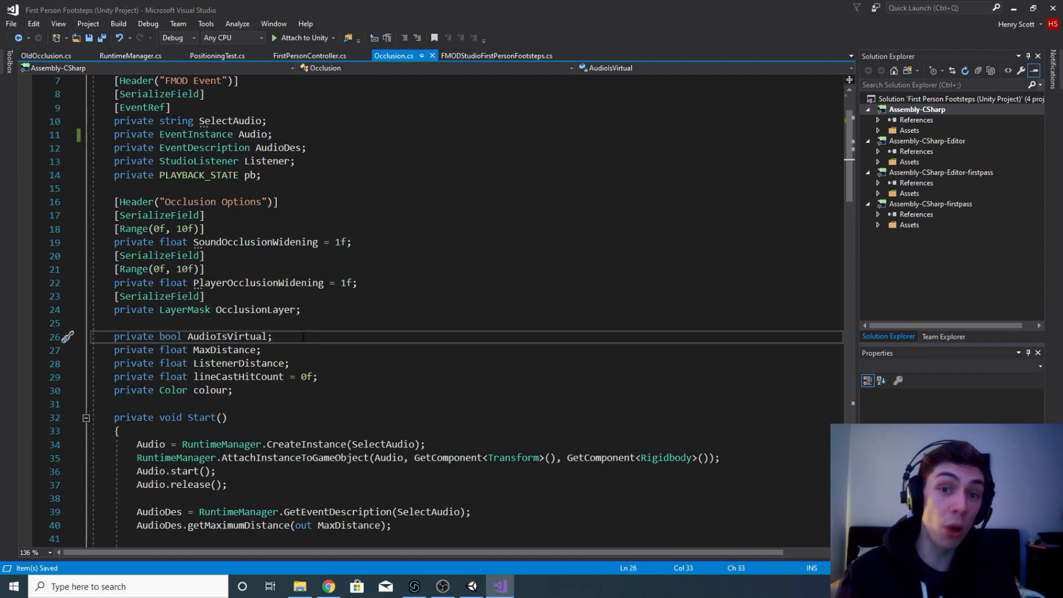
{"action": "left_click", "coordinate": [288, 352]}
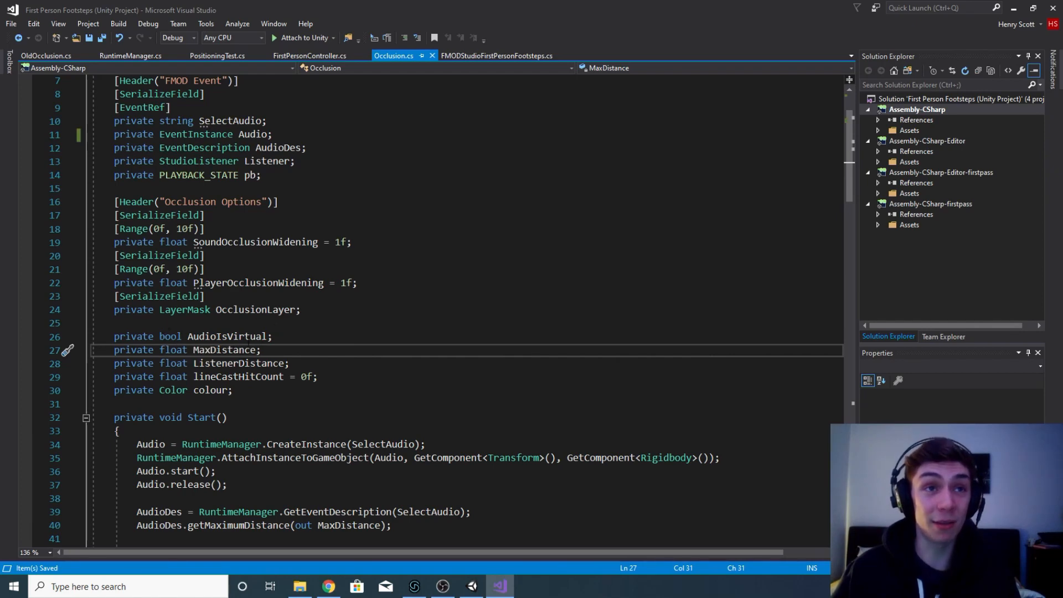
Step: Highlight the MaxDistance, ListenerDistance and lineCastHitCount declarations, and the colour variable name
{"action": "left_click", "coordinate": [247, 336]}
{"action": "left_click_drag", "start_coordinate": [272, 350], "coordinate": [318, 377]}
{"action": "left_click", "coordinate": [239, 390]}
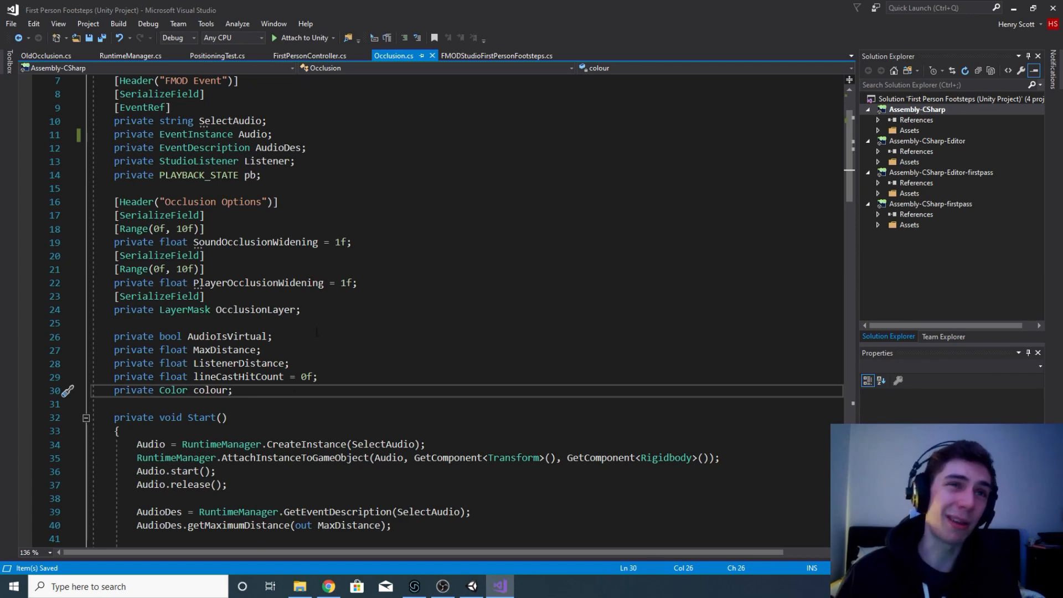
{"action": "double_click", "coordinate": [208, 391]}
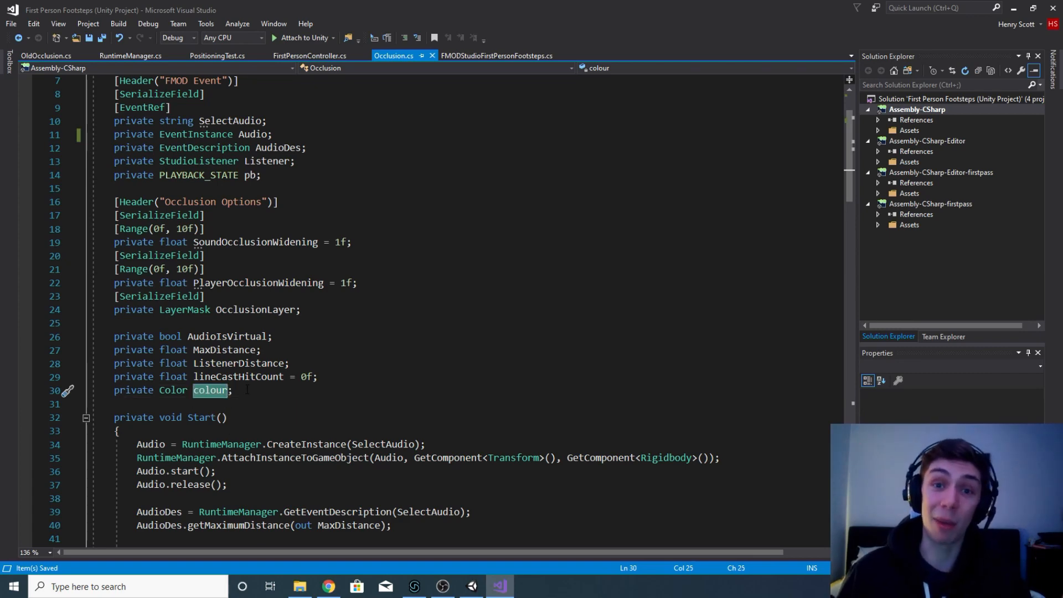
{"action": "left_click", "coordinate": [348, 385]}
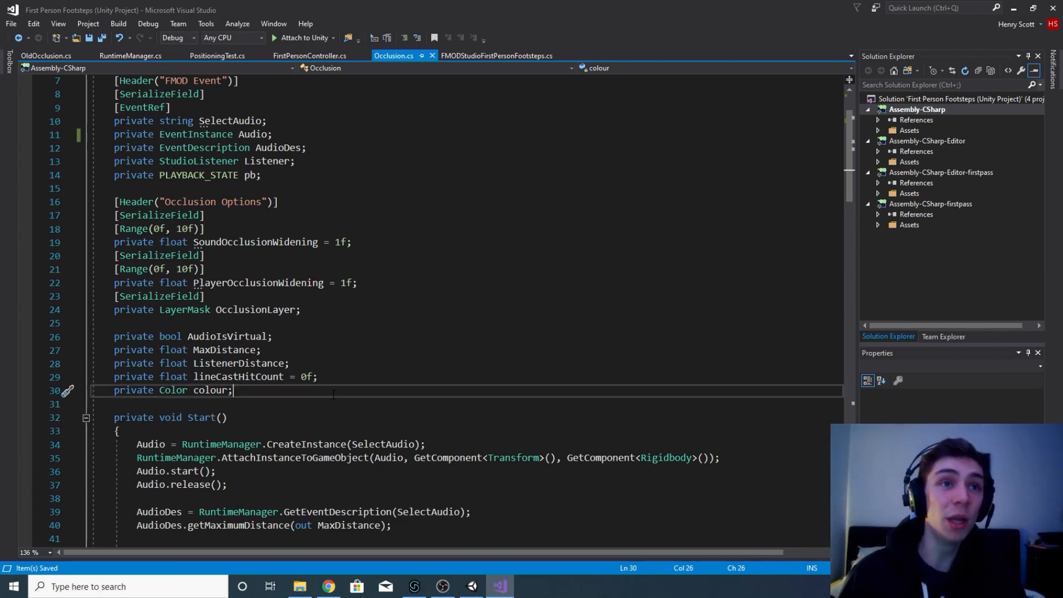
Step: Go to the Start method and highlight the SelectAudio argument of RuntimeManager.CreateInstance
{"action": "scroll", "coordinate": [348, 384], "scroll_direction": "down", "scroll_amount": 3}
{"action": "left_click", "coordinate": [259, 296]}
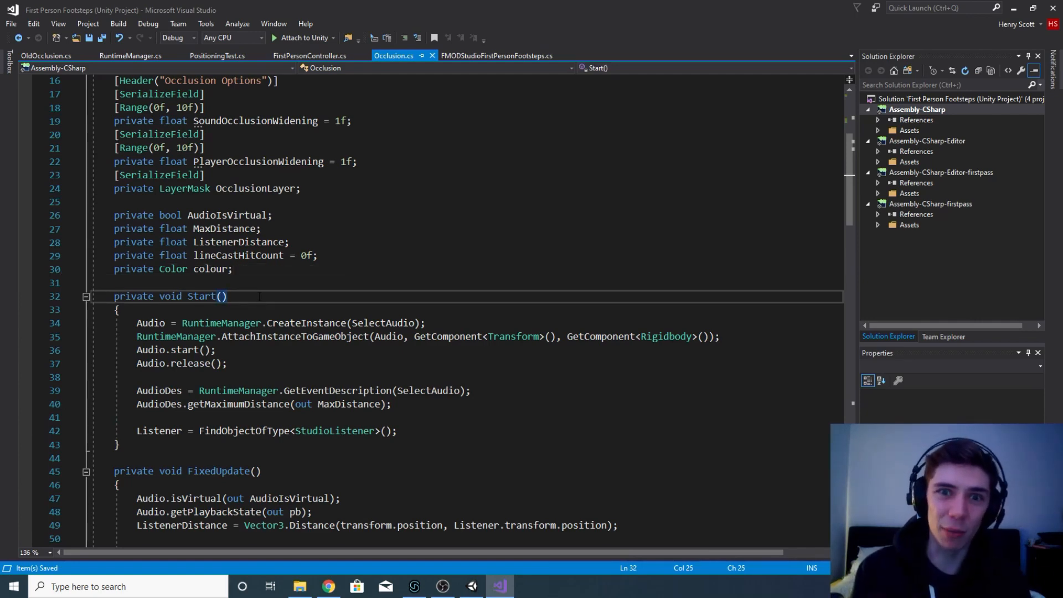
{"action": "left_click", "coordinate": [438, 324]}
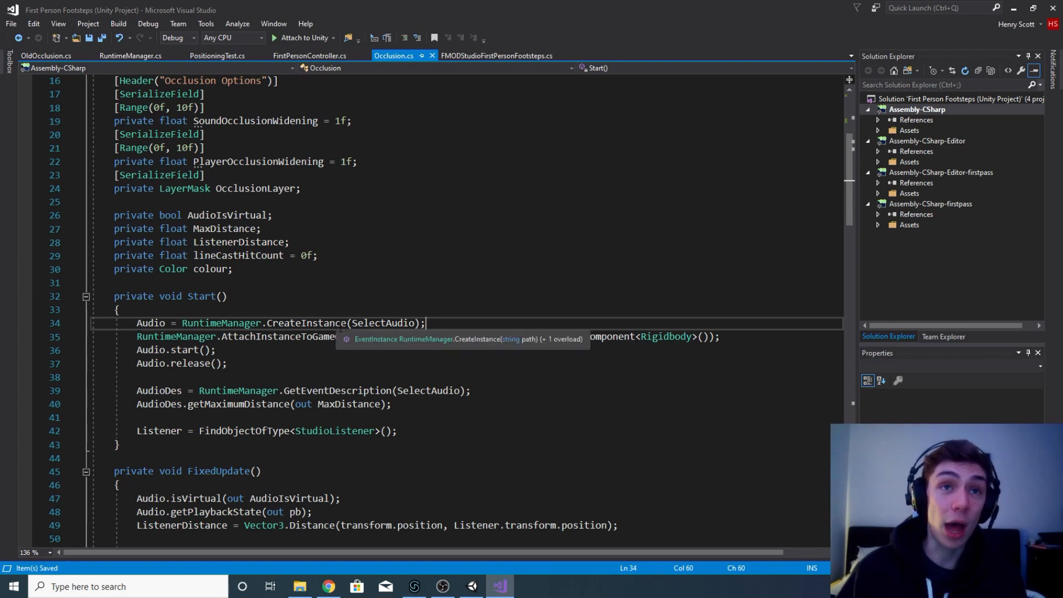
{"action": "double_click", "coordinate": [376, 323]}
{"action": "left_click", "coordinate": [392, 323]}
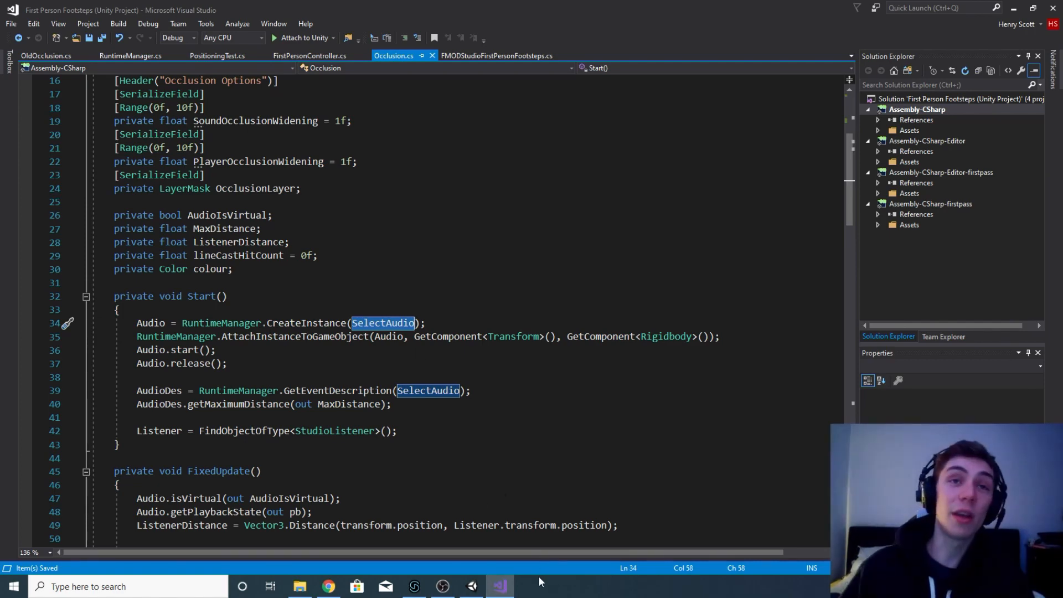
Step: Check the Music object's Select Audio event in Unity, and highlight the Audio variable in the script's CreateInstance line
{"action": "key", "text": "alt+Tab"}
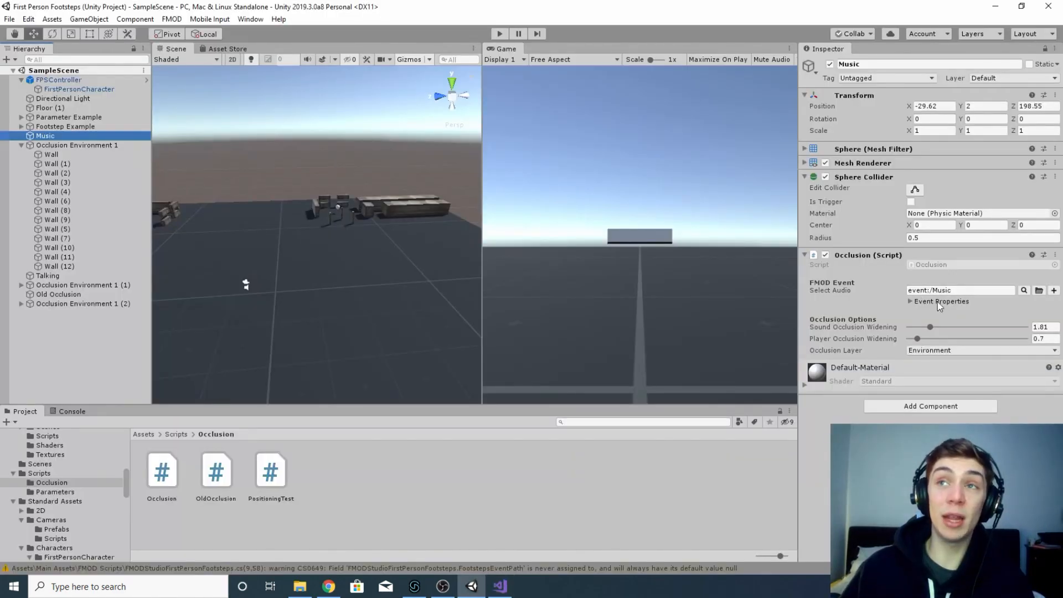
{"action": "left_click", "coordinate": [501, 586]}
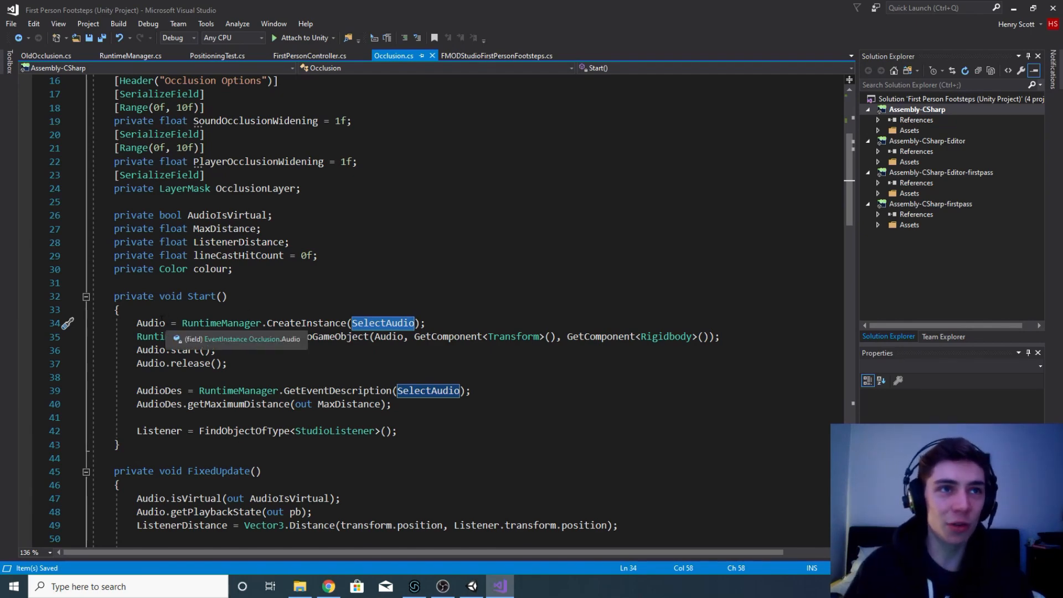
{"action": "left_click", "coordinate": [164, 323]}
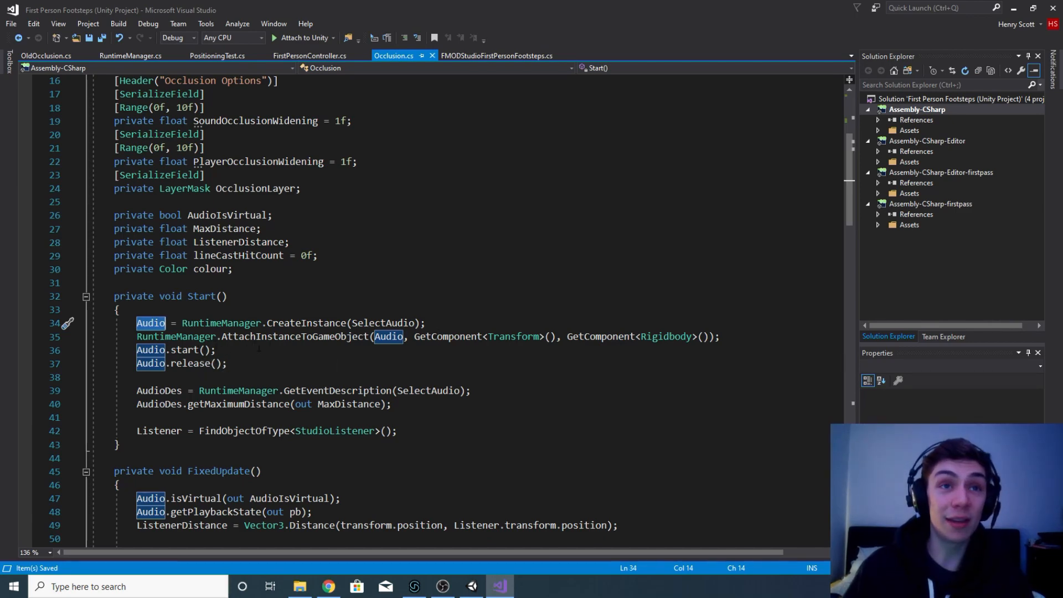
Step: Highlight AttachInstanceToGameObject in the Start method, and view the Music sphere among the walls in Unity's scene
{"action": "double_click", "coordinate": [333, 336]}
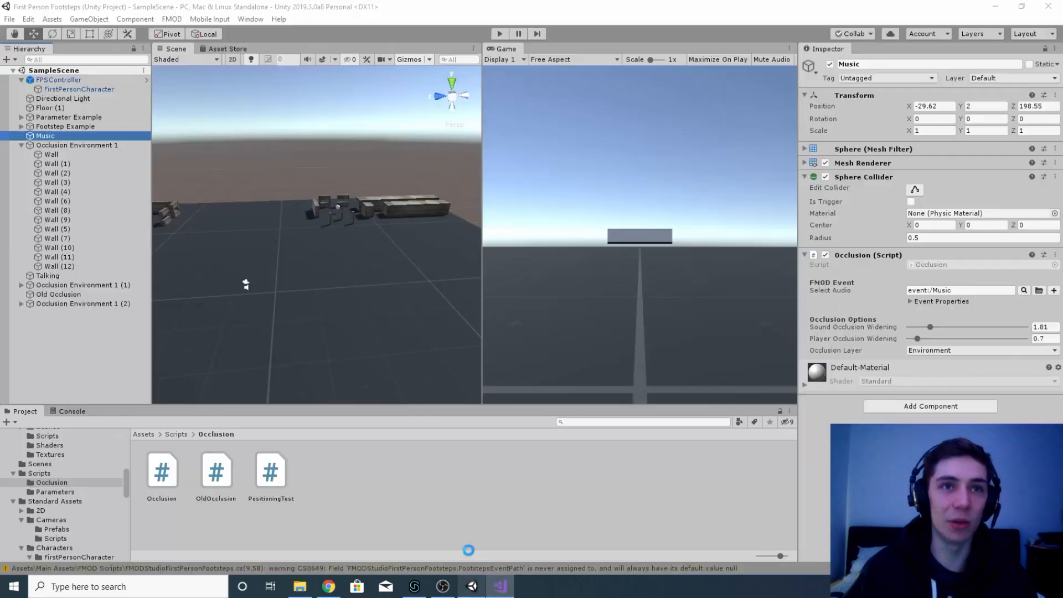
{"action": "left_click", "coordinate": [472, 586]}
{"action": "key", "text": "w"}
{"action": "right_click_drag", "start_coordinate": [363, 279], "coordinate": [289, 306]}
{"action": "scroll", "coordinate": [290, 302], "scroll_direction": "up", "scroll_amount": 6}
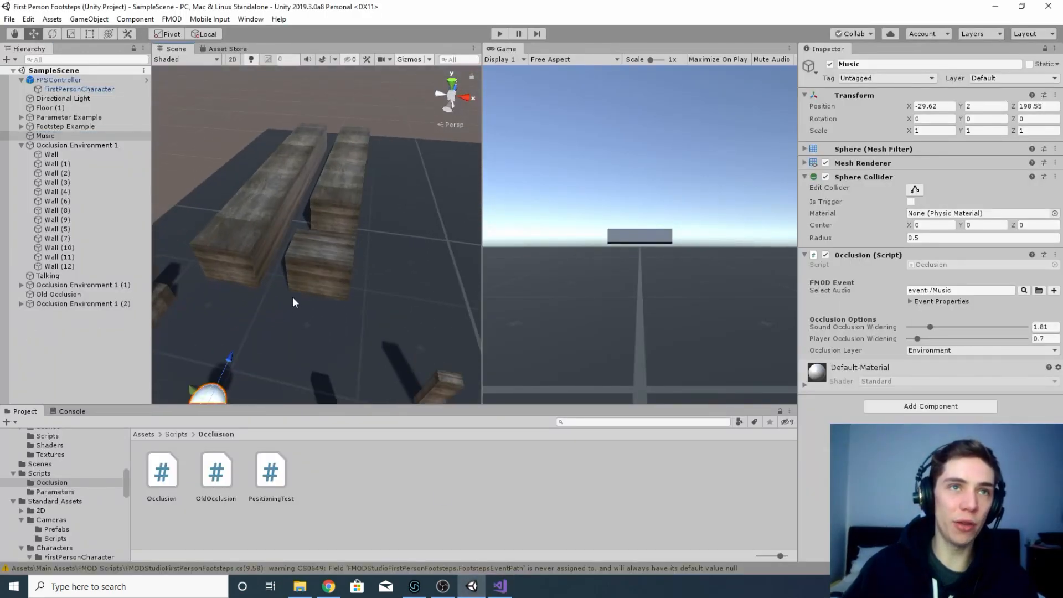
{"action": "middle_click_drag", "start_coordinate": [293, 297], "coordinate": [344, 276]}
{"action": "right_click_drag", "start_coordinate": [344, 275], "coordinate": [410, 237]}
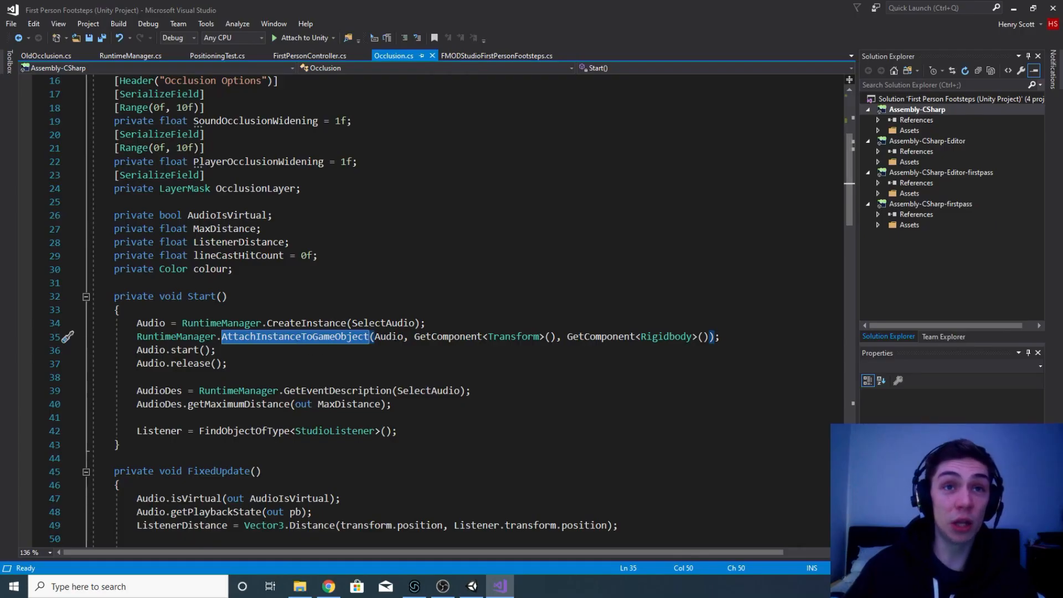
Step: Highlight the Audio, Transform and Rigidbody arguments of AttachInstanceToGameObject, checking the Music object's Transform component in Unity
{"action": "left_click", "coordinate": [392, 337]}
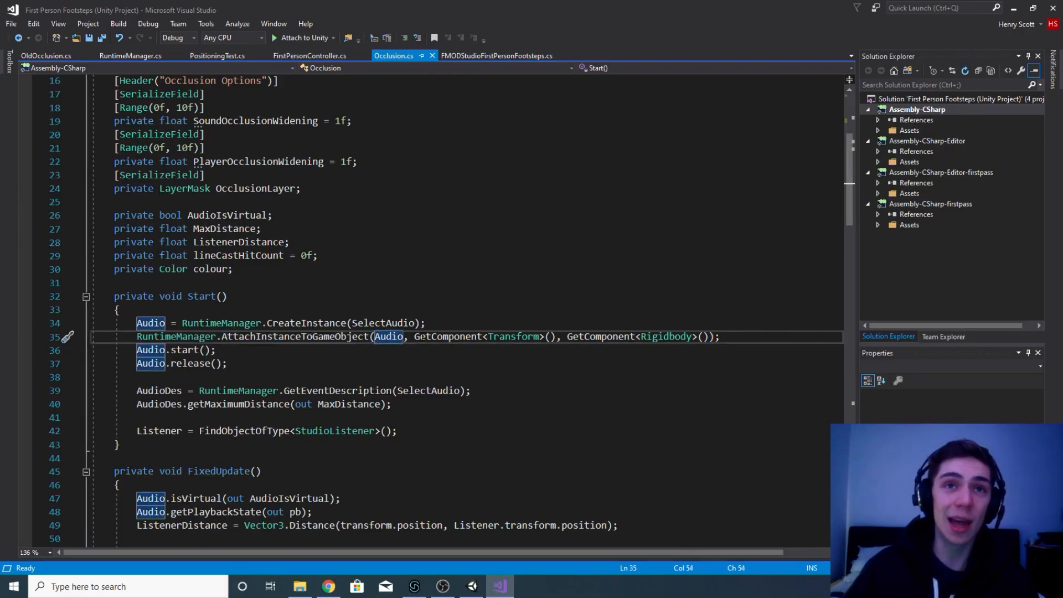
{"action": "left_click_drag", "start_coordinate": [414, 337], "coordinate": [557, 337]}
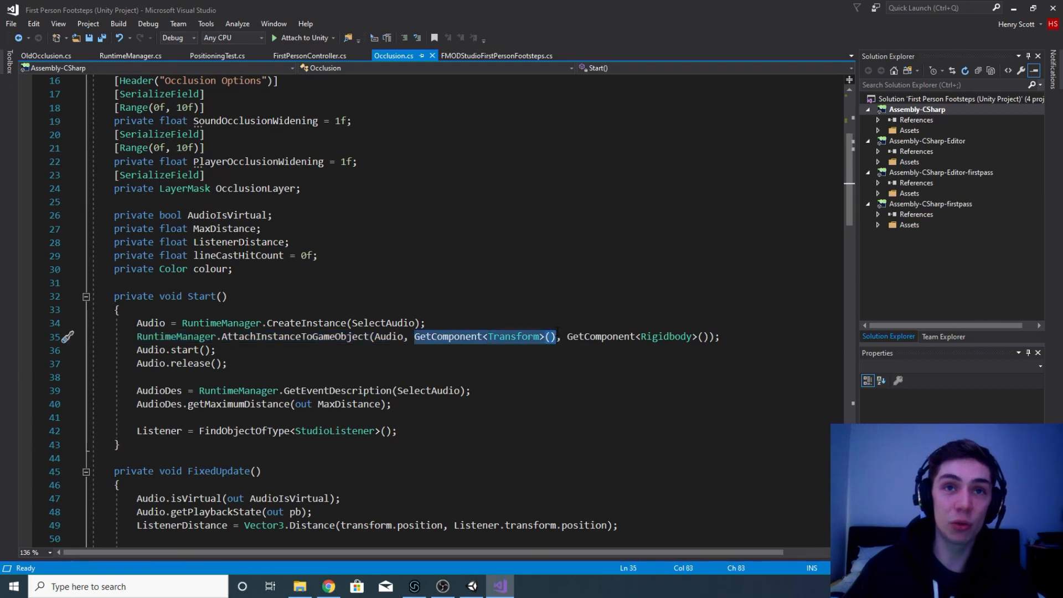
{"action": "left_click", "coordinate": [473, 586]}
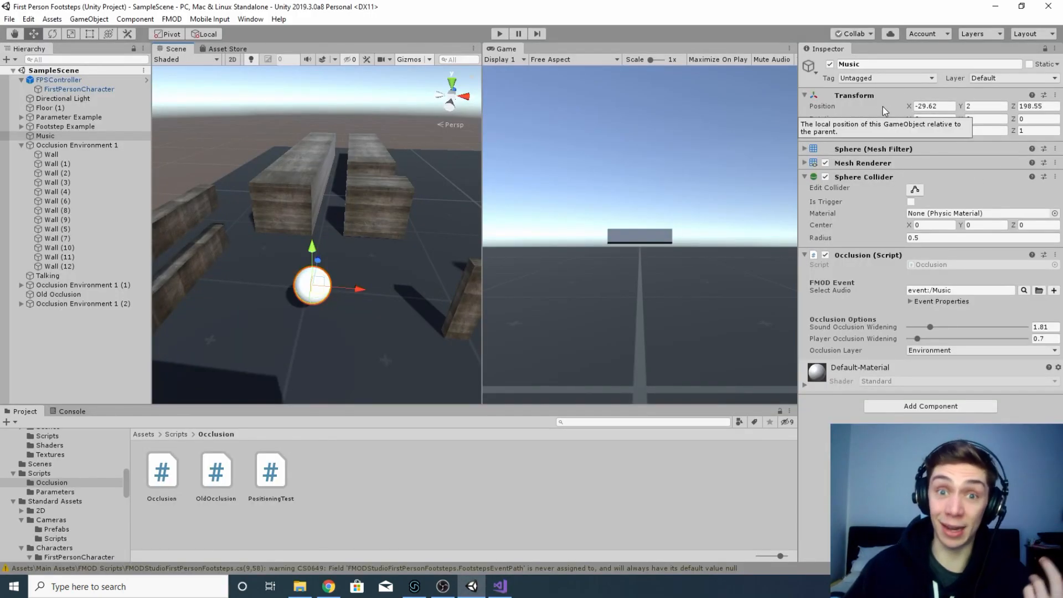
{"action": "left_click", "coordinate": [500, 586]}
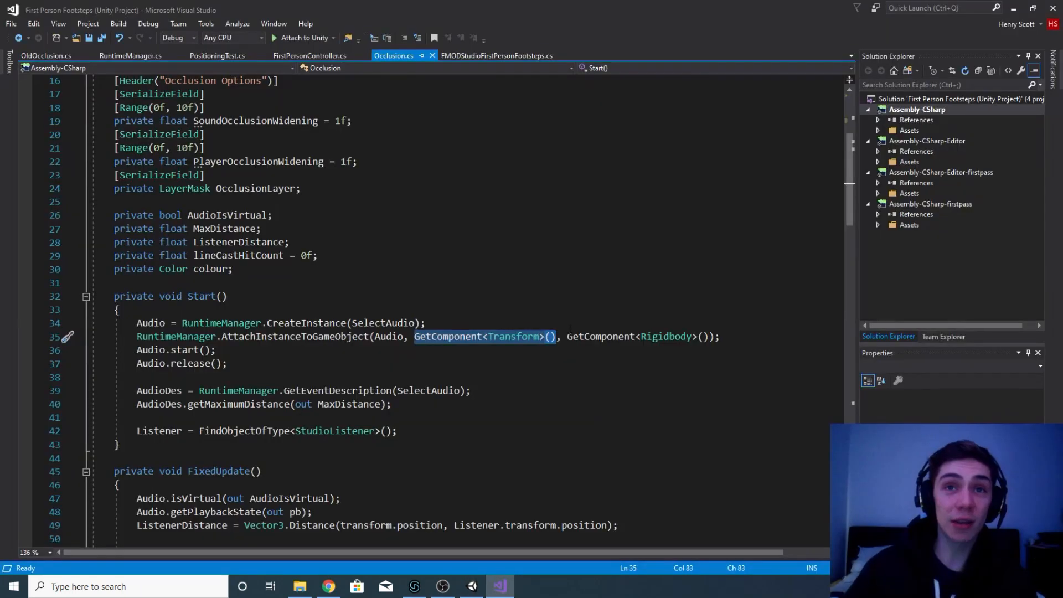
{"action": "left_click_drag", "start_coordinate": [567, 337], "coordinate": [708, 340]}
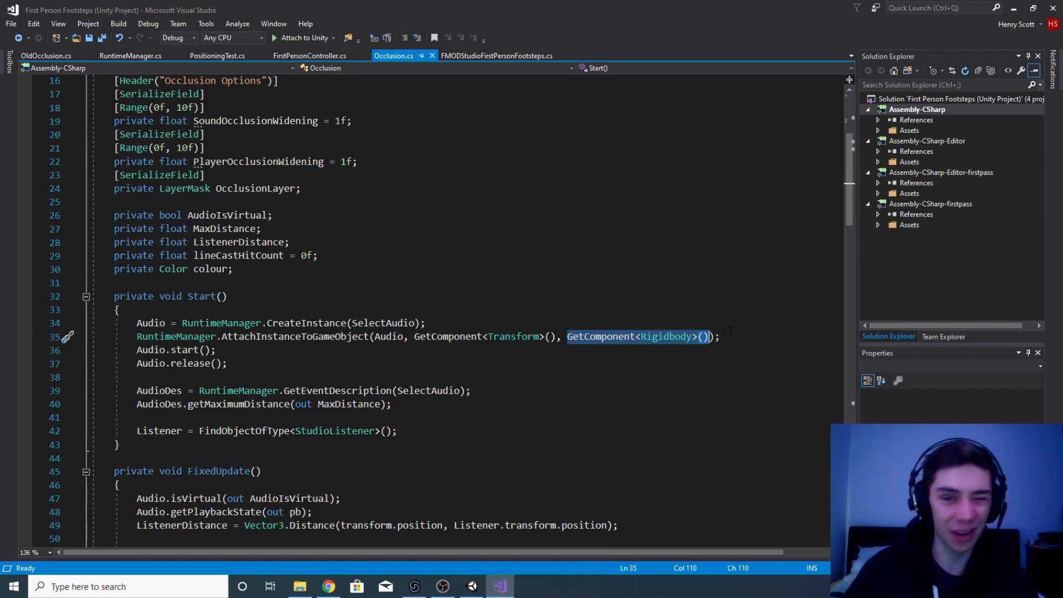
Step: Point out the Audio.start and Audio.release lines, and highlight the four-line block from CreateInstance to release in the Start method
{"action": "left_click", "coordinate": [217, 350]}
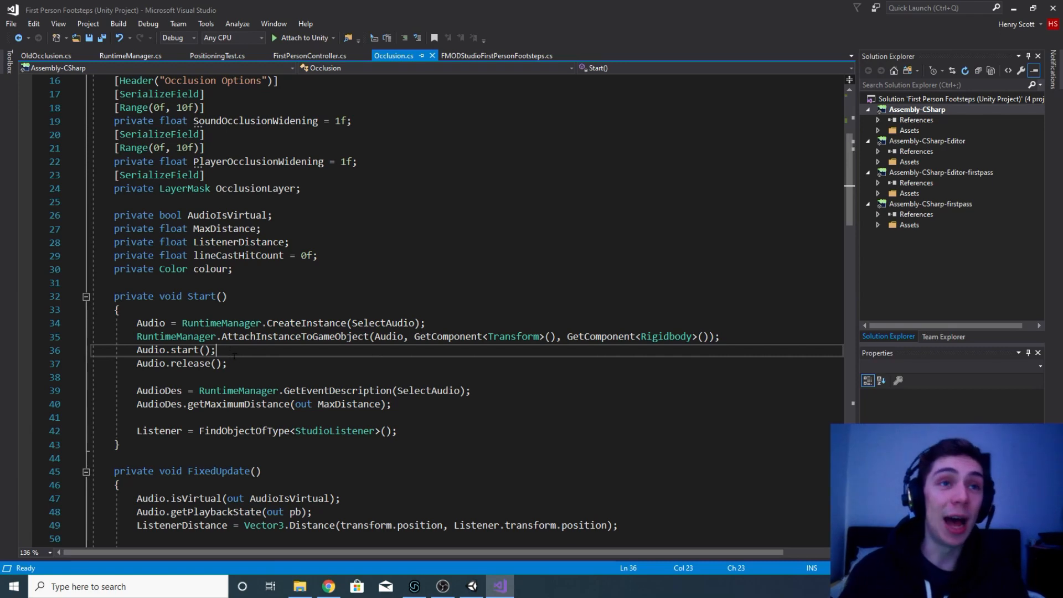
{"action": "left_click", "coordinate": [240, 364]}
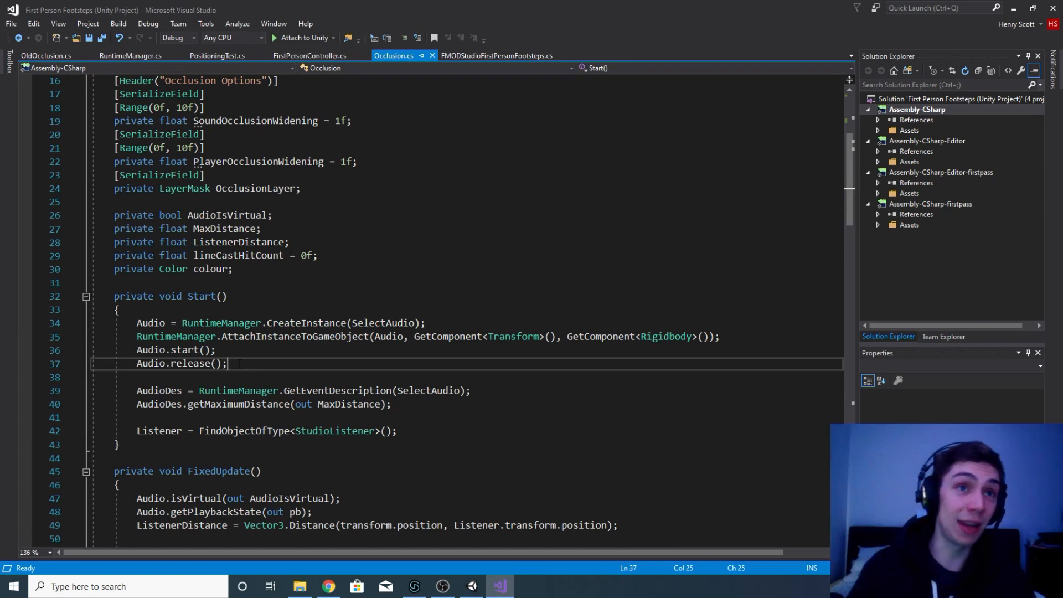
{"action": "left_click", "coordinate": [319, 323]}
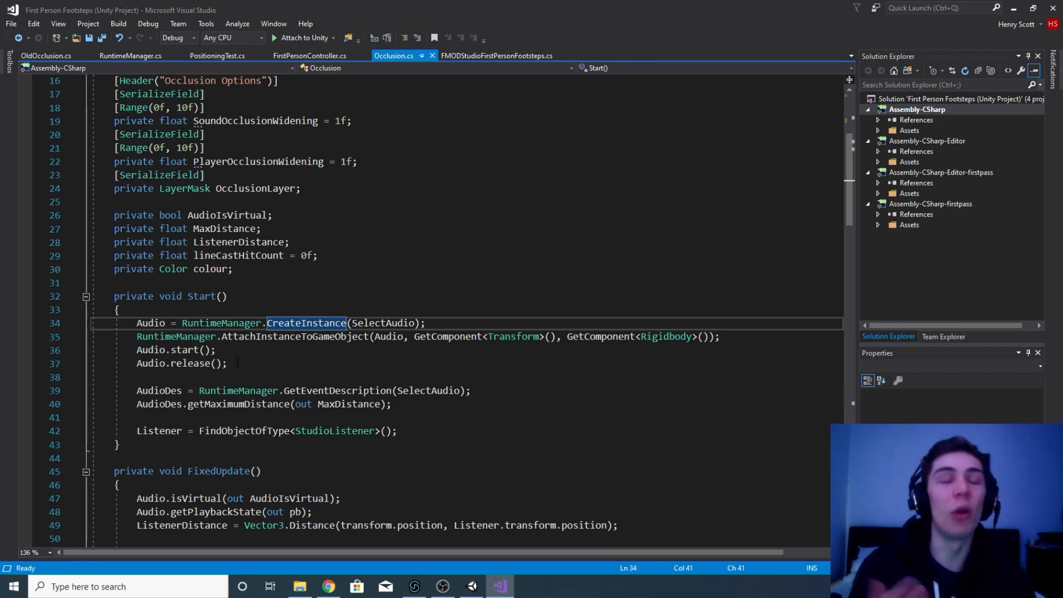
{"action": "left_click_drag", "start_coordinate": [237, 363], "coordinate": [137, 323]}
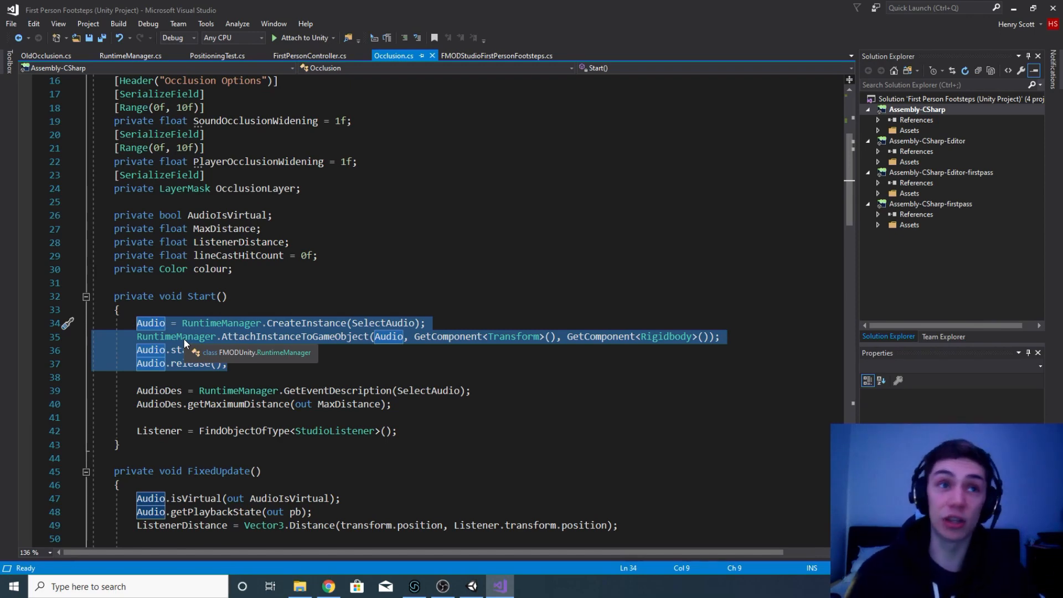
{"action": "left_click", "coordinate": [288, 365]}
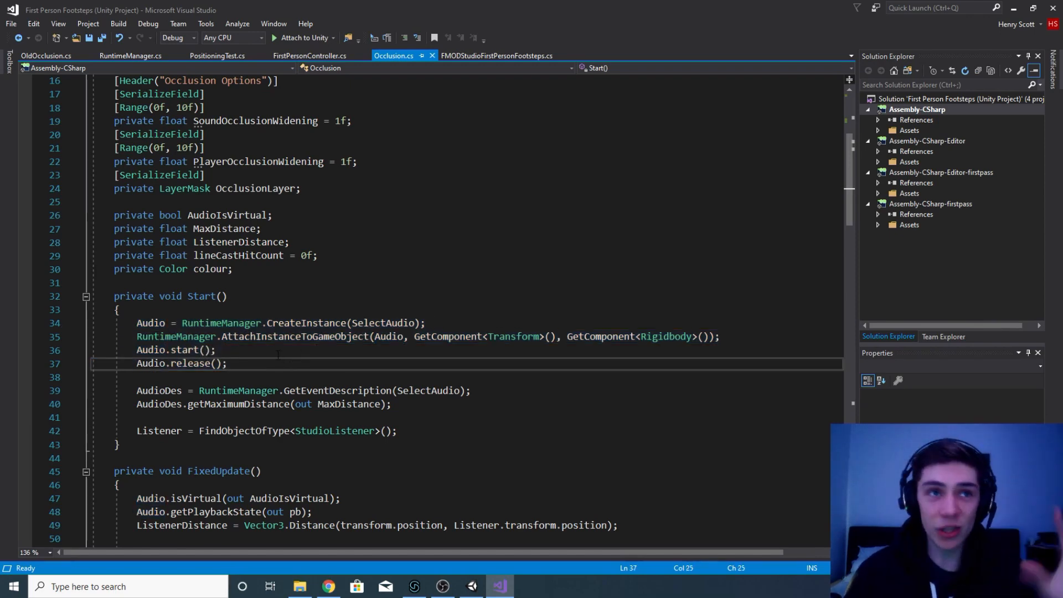
Step: Highlight AudioDes and GetEventDescription in the Start method, and compare the call with CreateInstance
{"action": "left_click", "coordinate": [415, 408]}
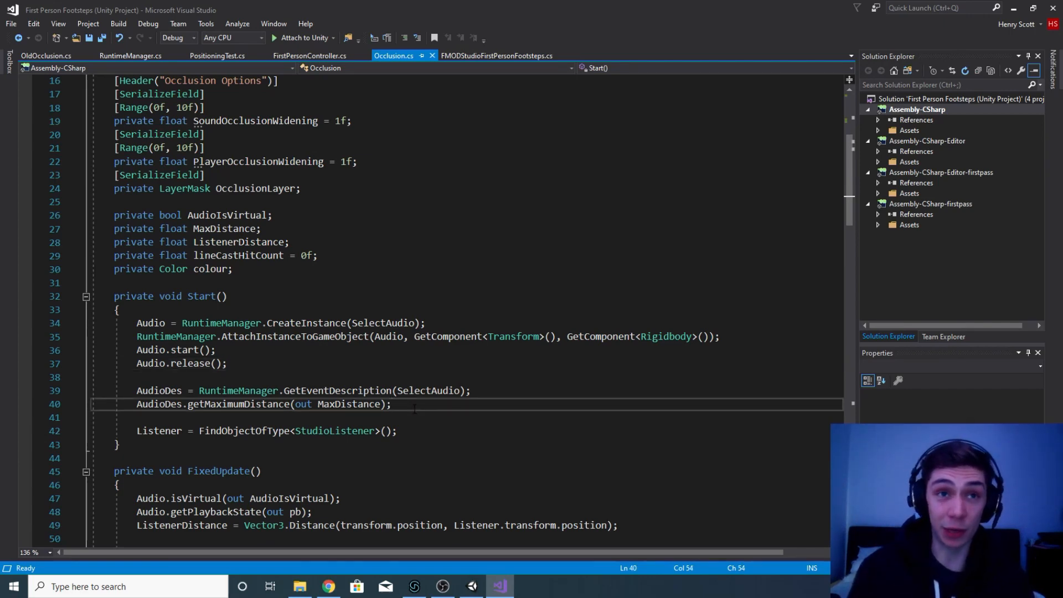
{"action": "double_click", "coordinate": [158, 390]}
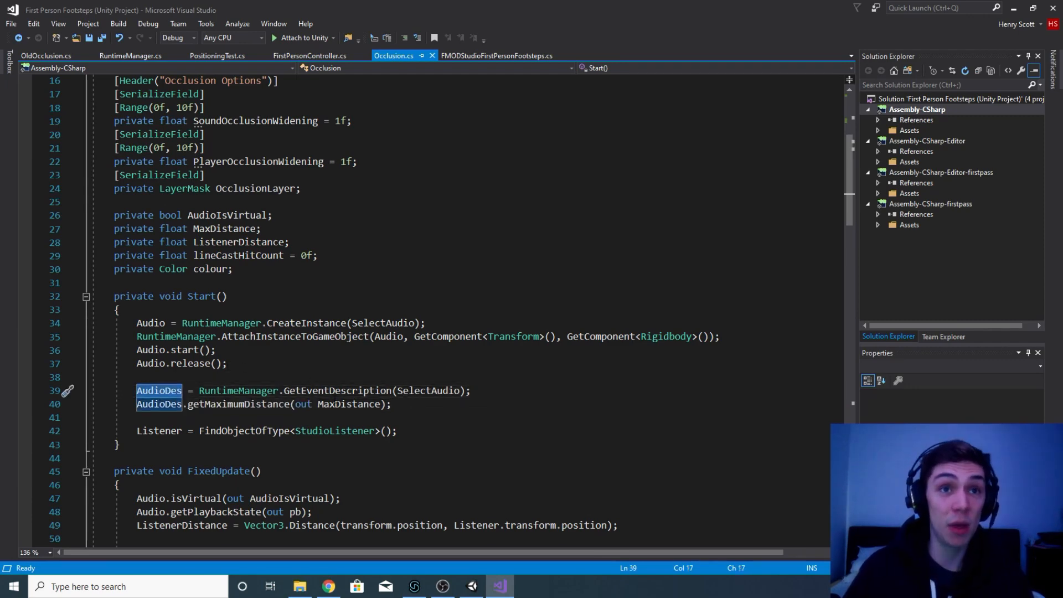
{"action": "double_click", "coordinate": [338, 391]}
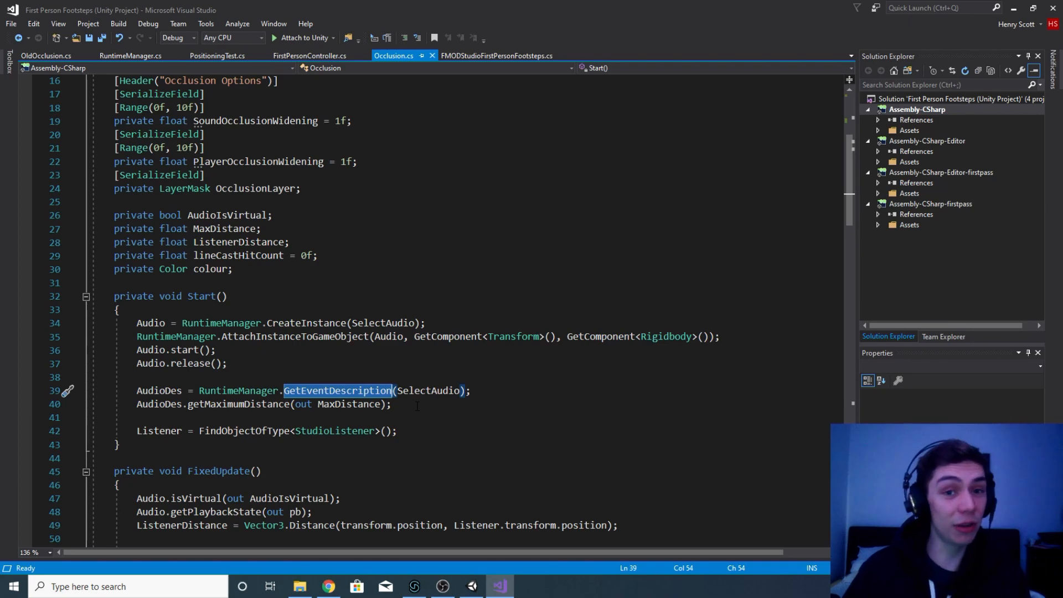
{"action": "double_click", "coordinate": [306, 323]}
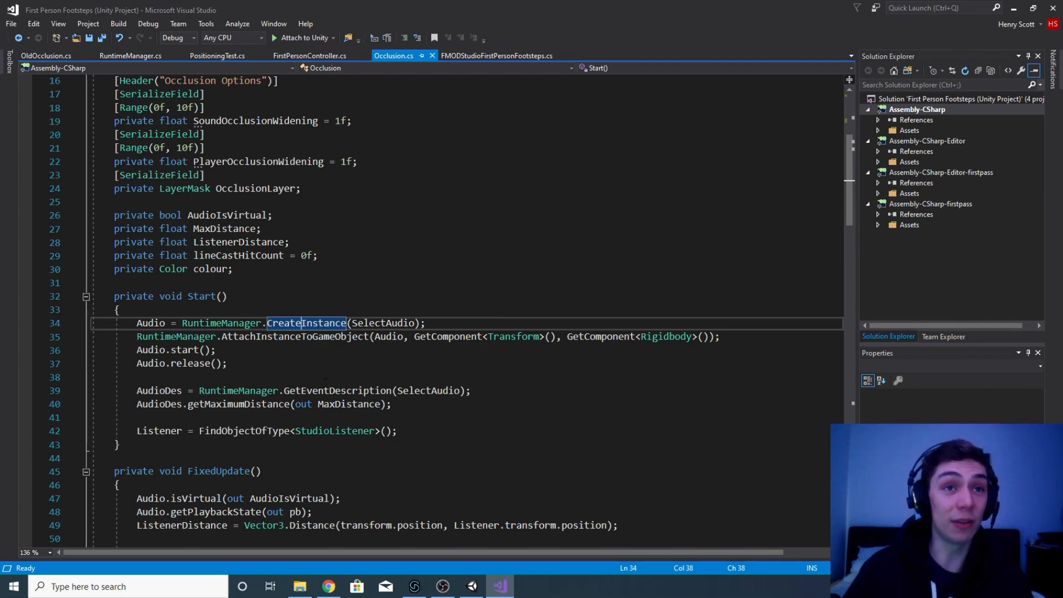
{"action": "double_click", "coordinate": [326, 390]}
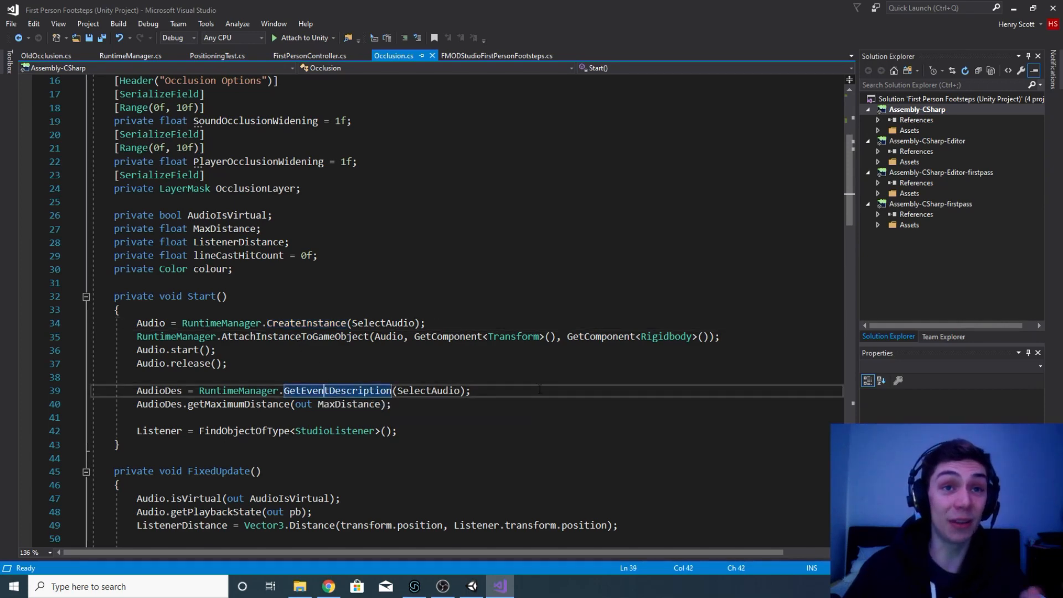
Step: Highlight GetEventDescription's SelectAudio argument, check its string declaration, and highlight the AudioDes variable that receives the description
{"action": "double_click", "coordinate": [427, 390]}
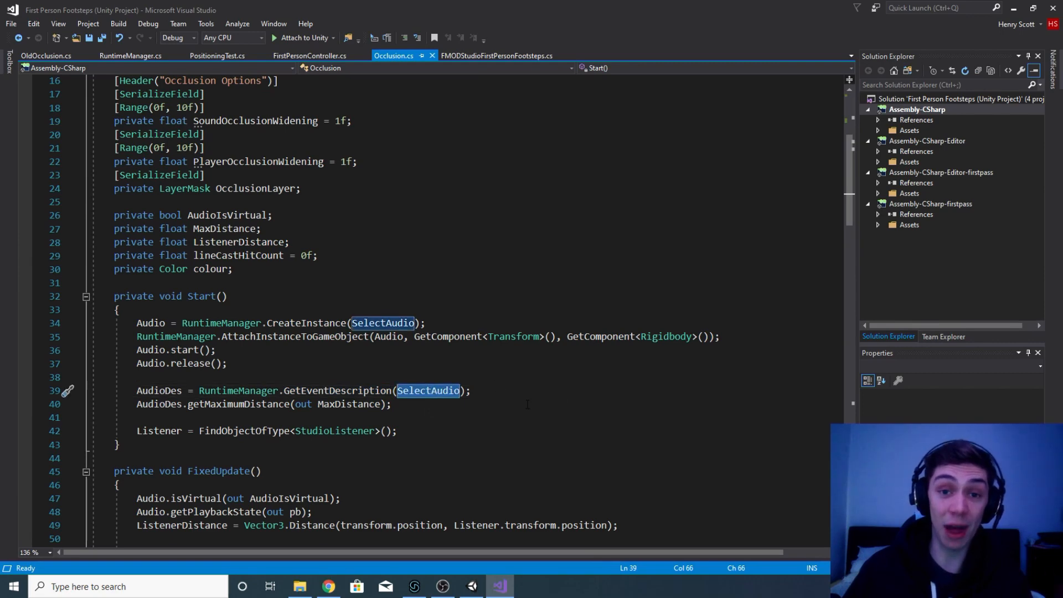
{"action": "scroll", "coordinate": [522, 403], "scroll_direction": "up", "scroll_amount": 5}
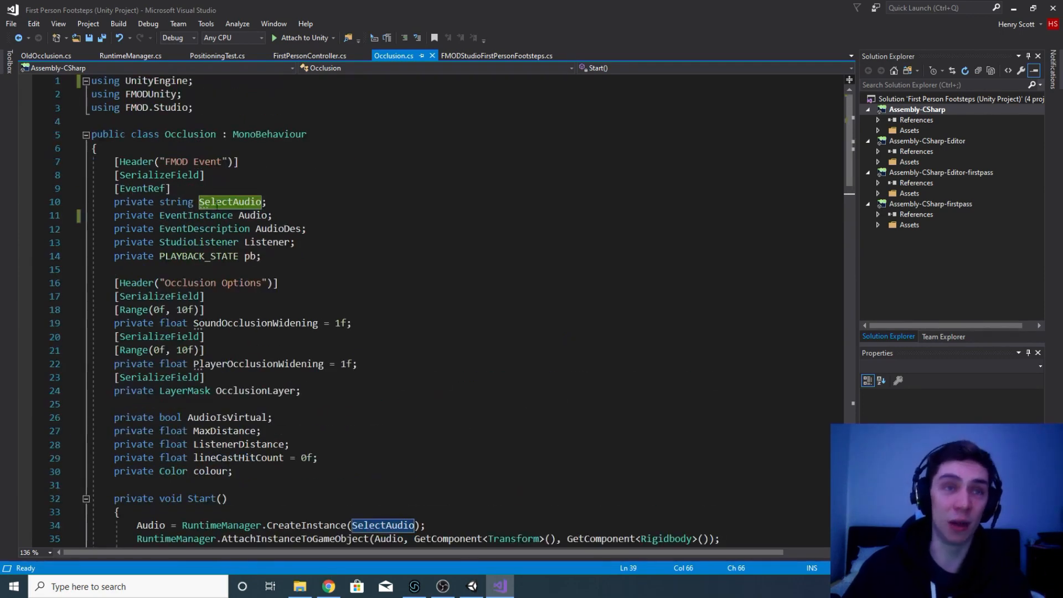
{"action": "scroll", "coordinate": [465, 362], "scroll_direction": "down", "scroll_amount": 5}
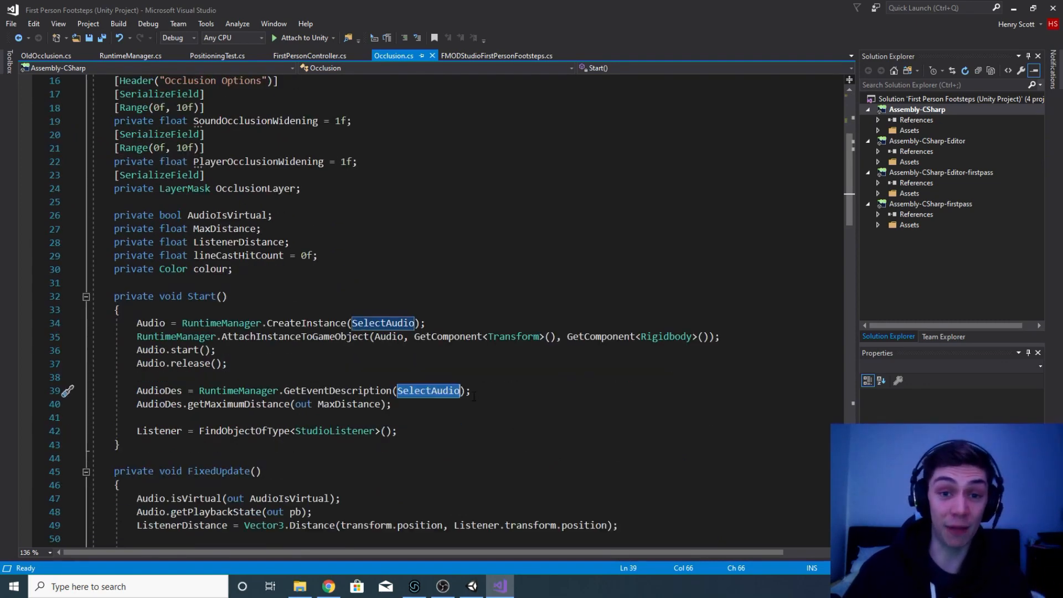
{"action": "left_click", "coordinate": [178, 392]}
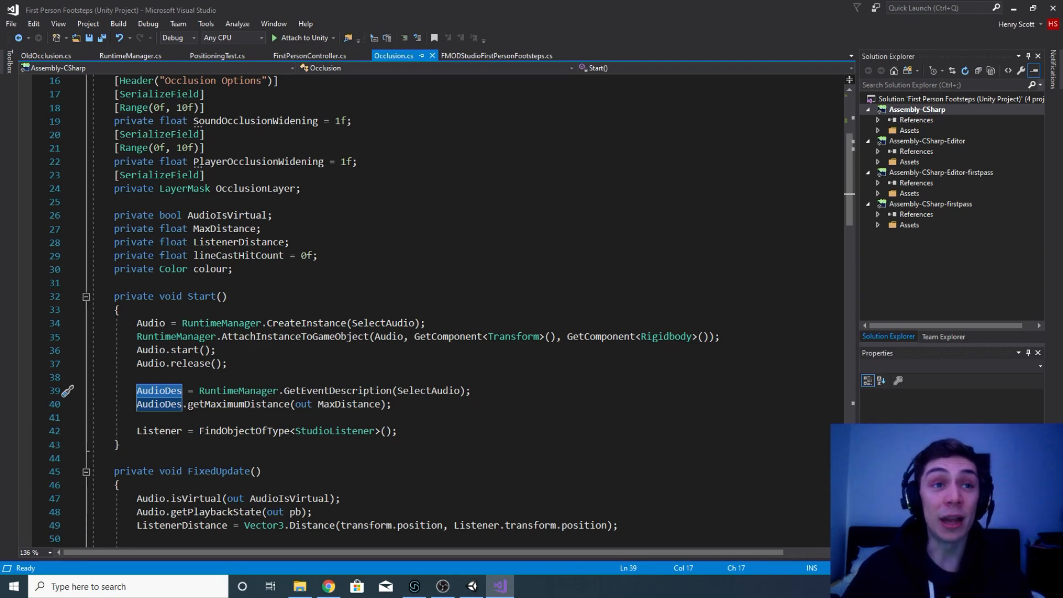
Step: Highlight AudioDes and the MaxDistance output argument in the getMaximumDistance line
{"action": "left_click", "coordinate": [410, 407]}
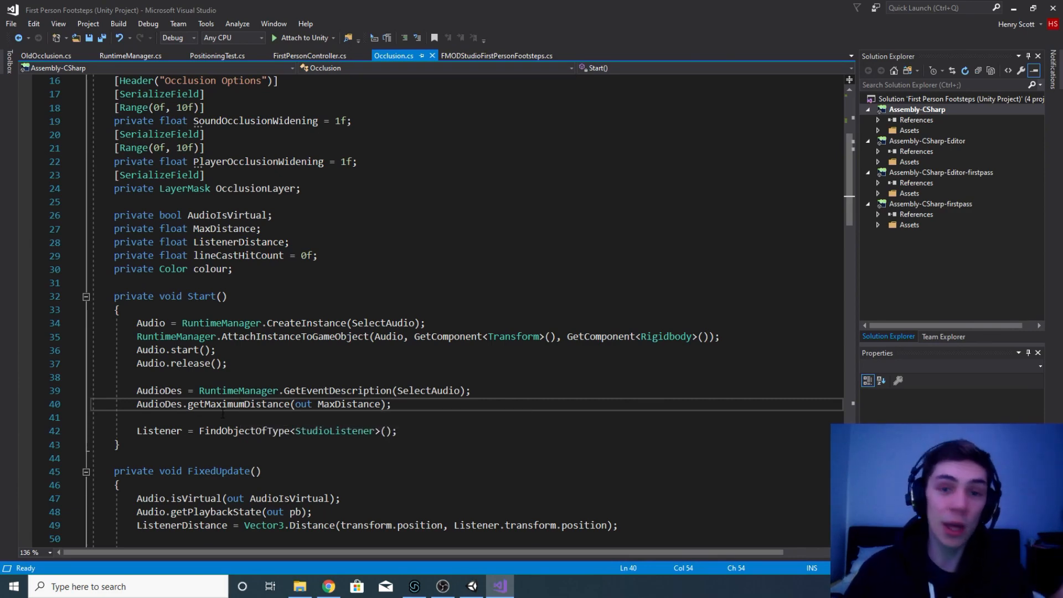
{"action": "double_click", "coordinate": [156, 405]}
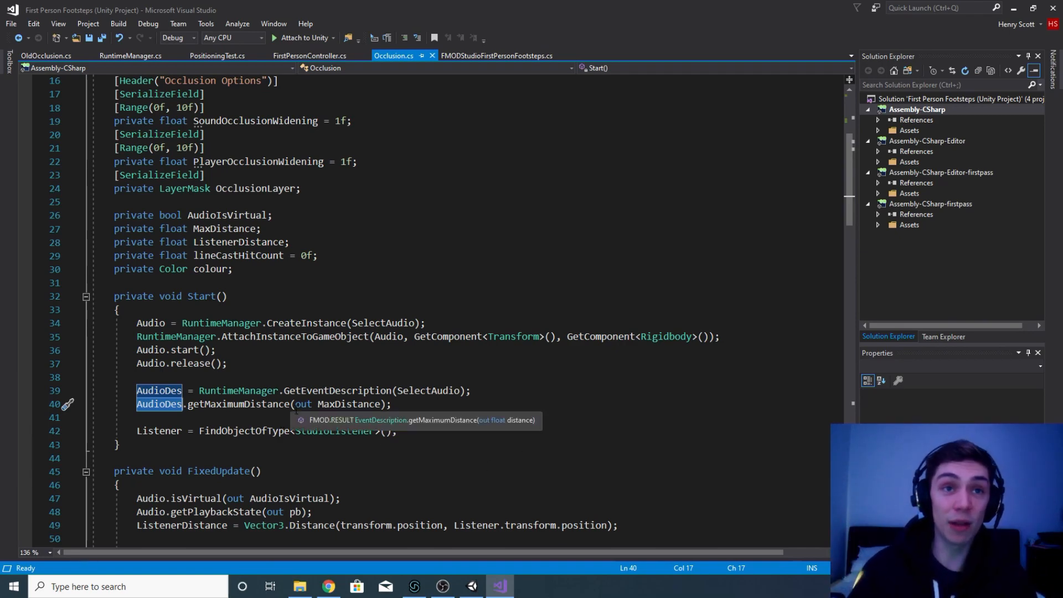
{"action": "left_click", "coordinate": [340, 404]}
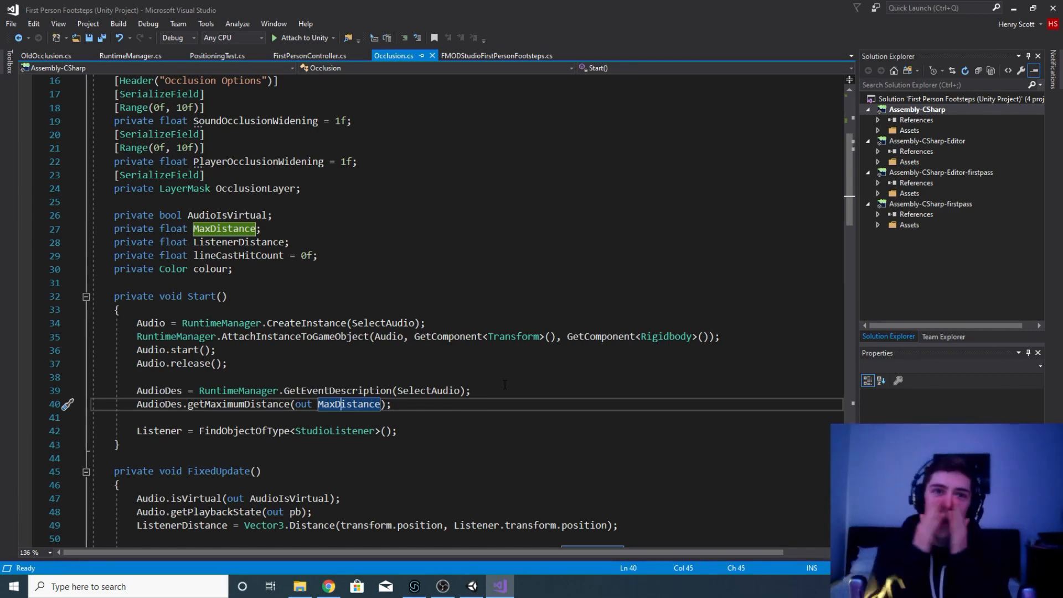
{"action": "left_click", "coordinate": [405, 404]}
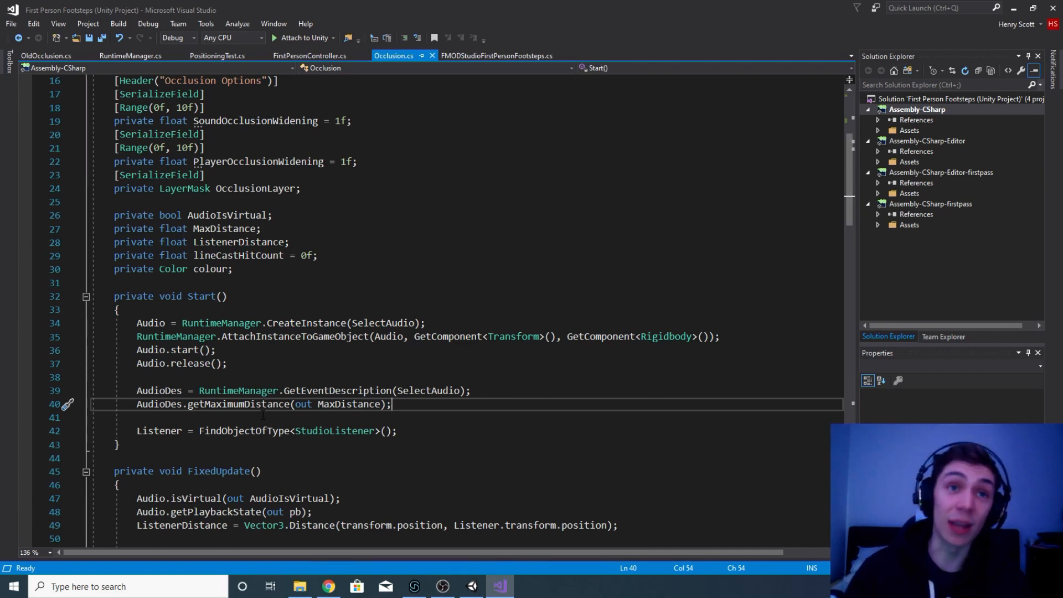
{"action": "double_click", "coordinate": [355, 403]}
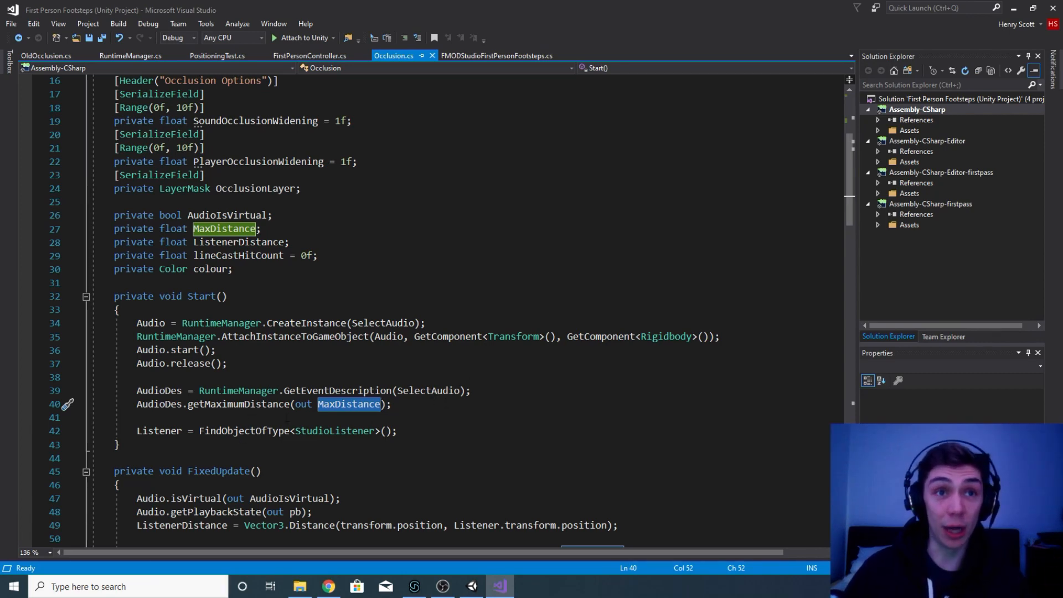
Step: In FMOD Studio, set the Music event's Spatializer minimum distance to about 4.80, and return to the Occlusion script in Visual Studio
{"action": "left_click", "coordinate": [413, 590]}
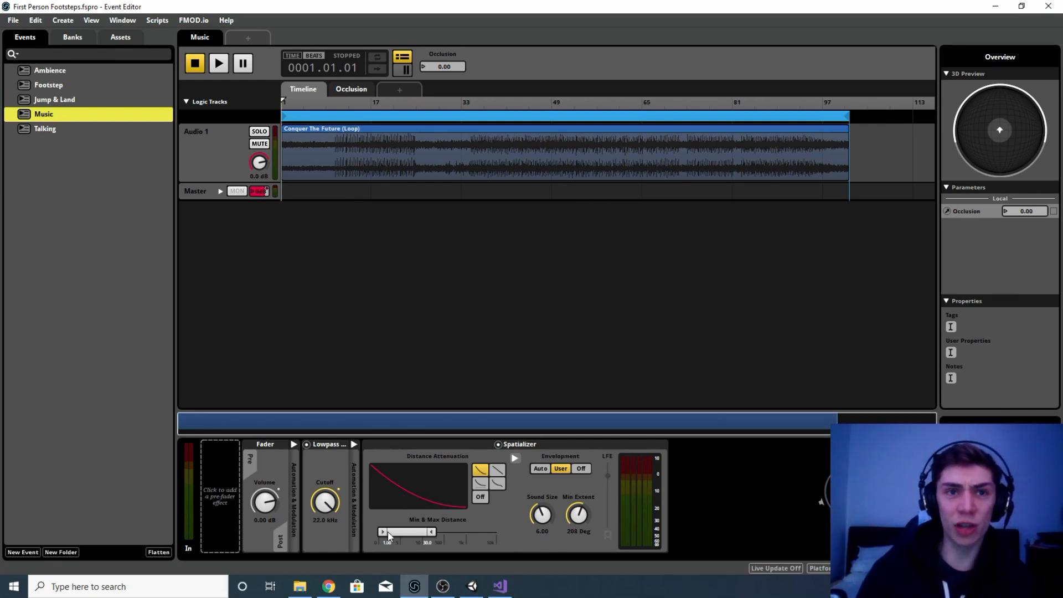
{"action": "left_click_drag", "start_coordinate": [387, 532], "coordinate": [397, 536]}
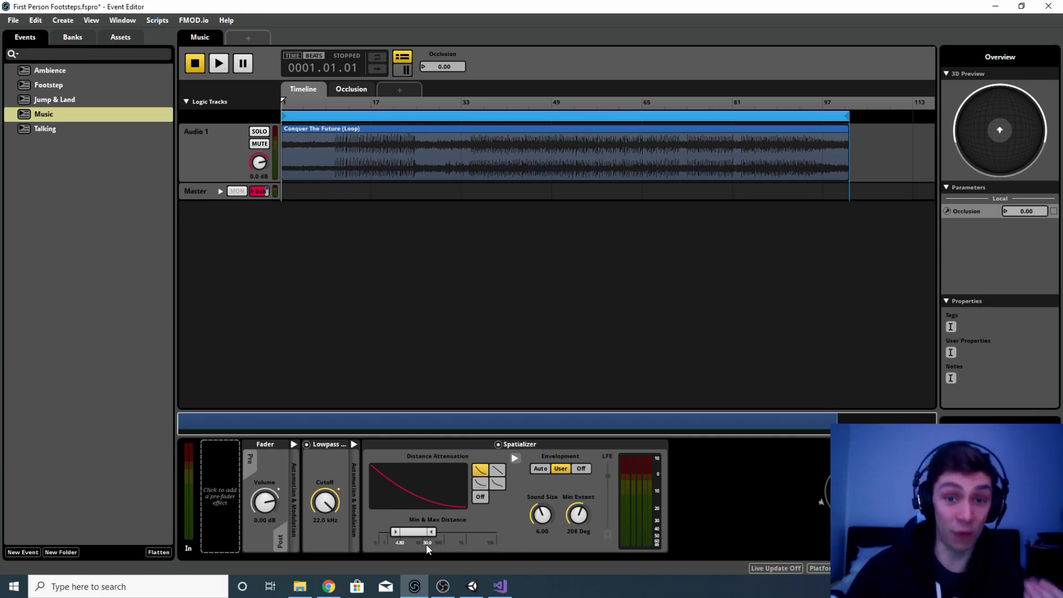
{"action": "left_click", "coordinate": [500, 586]}
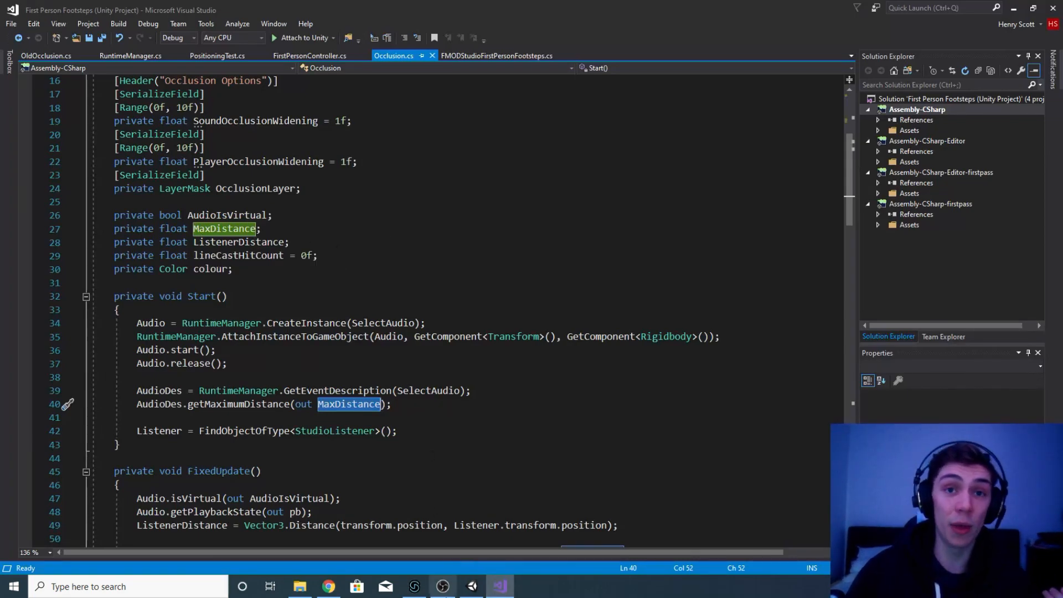
Step: View the Talking event's Spatializer Min & Max Distance in FMOD Studio, and return to the Occlusion script in Visual Studio
{"action": "left_click", "coordinate": [414, 586]}
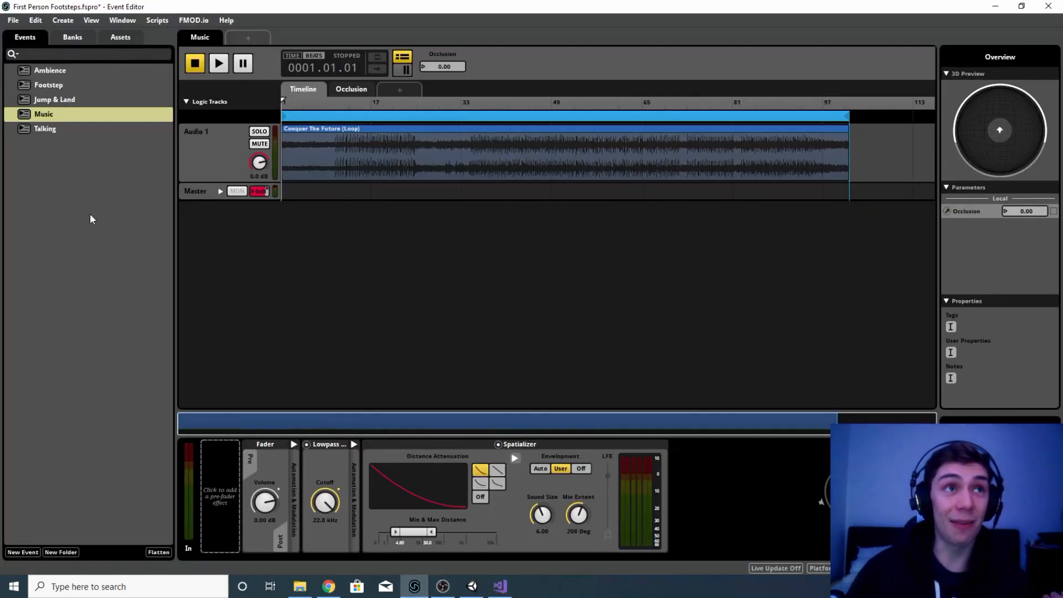
{"action": "left_click", "coordinate": [45, 131]}
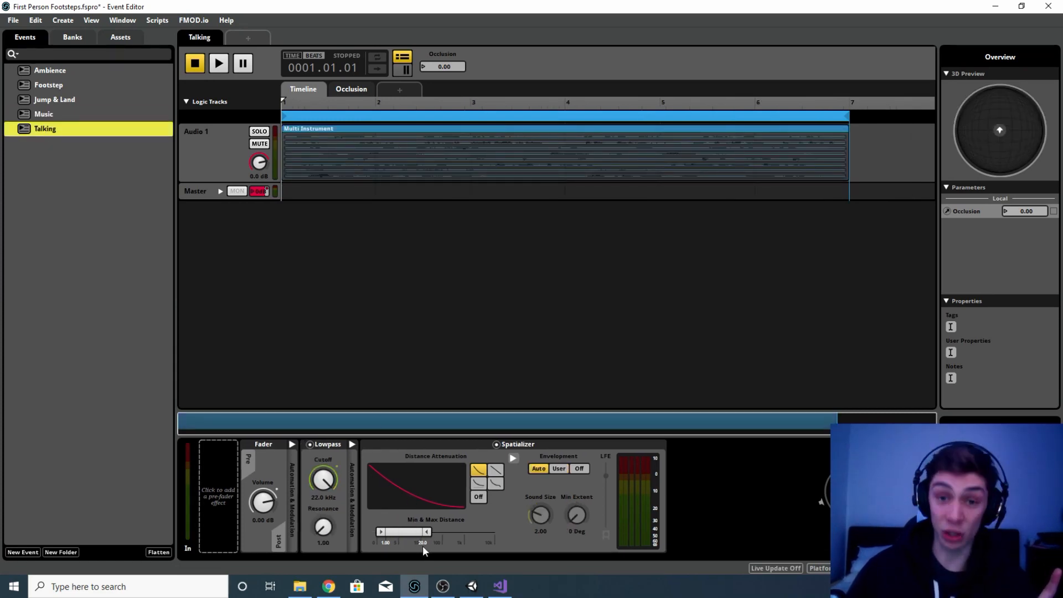
{"action": "left_click", "coordinate": [496, 586]}
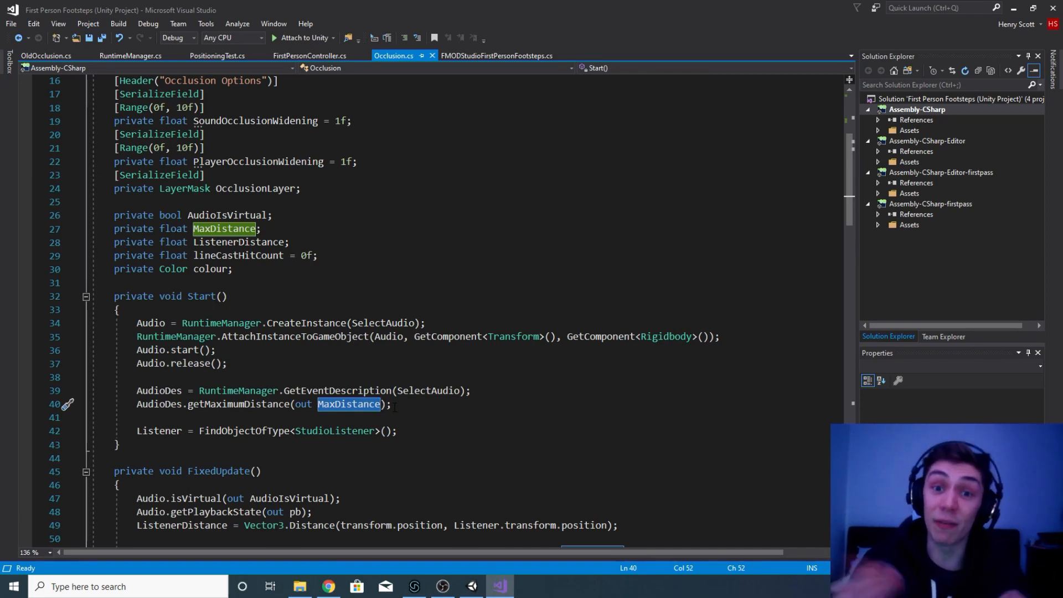
Step: Highlight the Listener variable in the FindObjectOfType<StudioListener> line, and inspect FirstPersonCharacter's components in Unity before returning to the script
{"action": "left_click", "coordinate": [408, 430]}
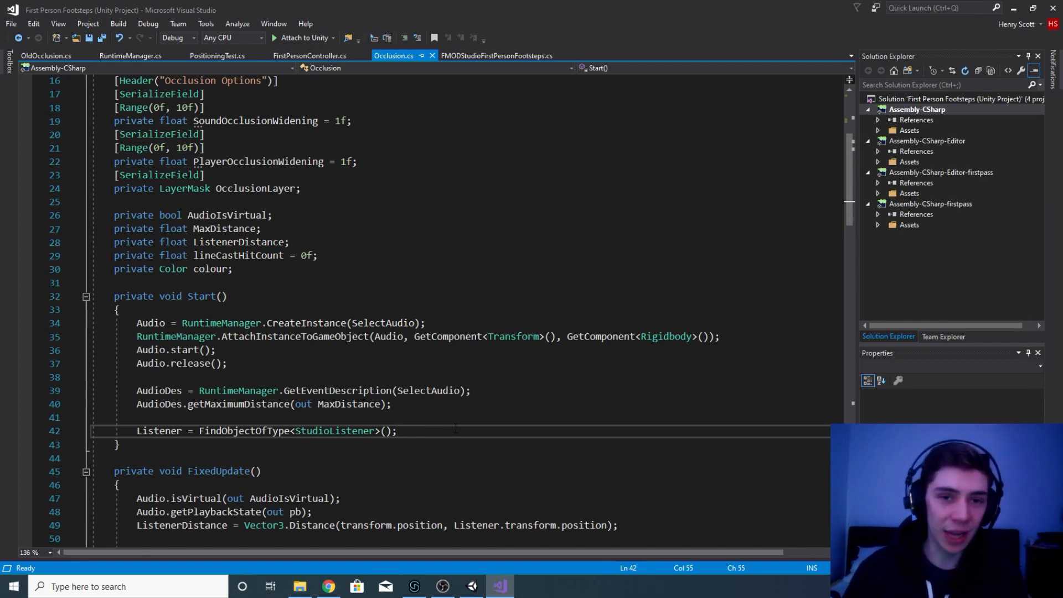
{"action": "double_click", "coordinate": [144, 432]}
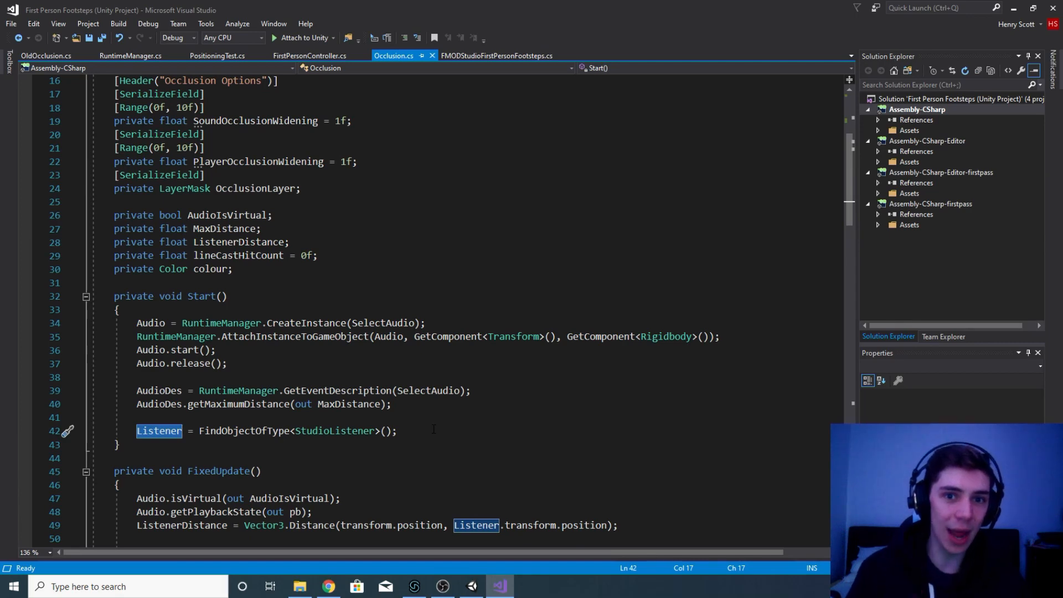
{"action": "left_click", "coordinate": [472, 587]}
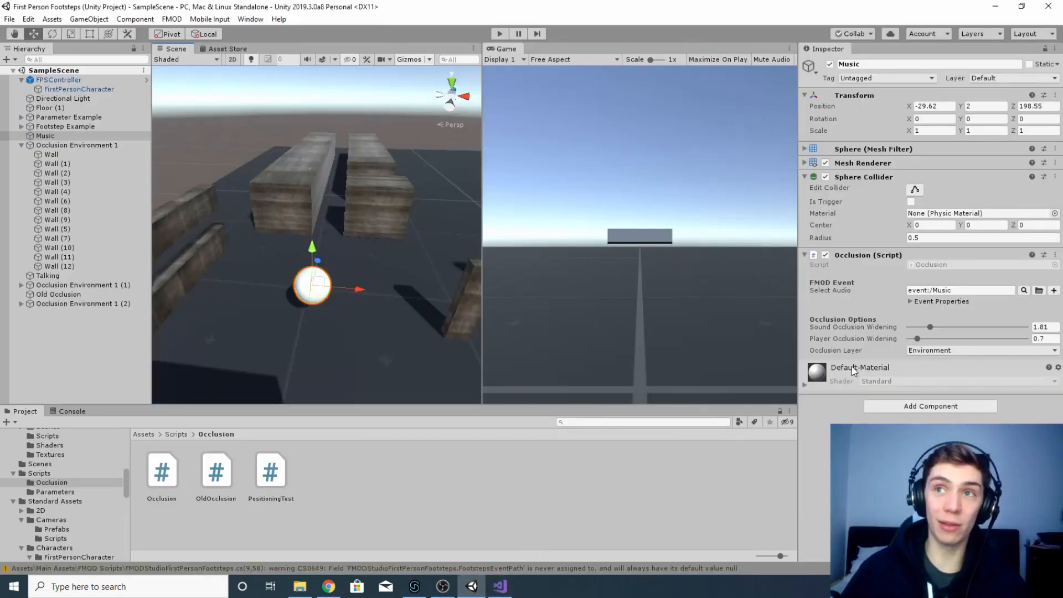
{"action": "left_click", "coordinate": [77, 89]}
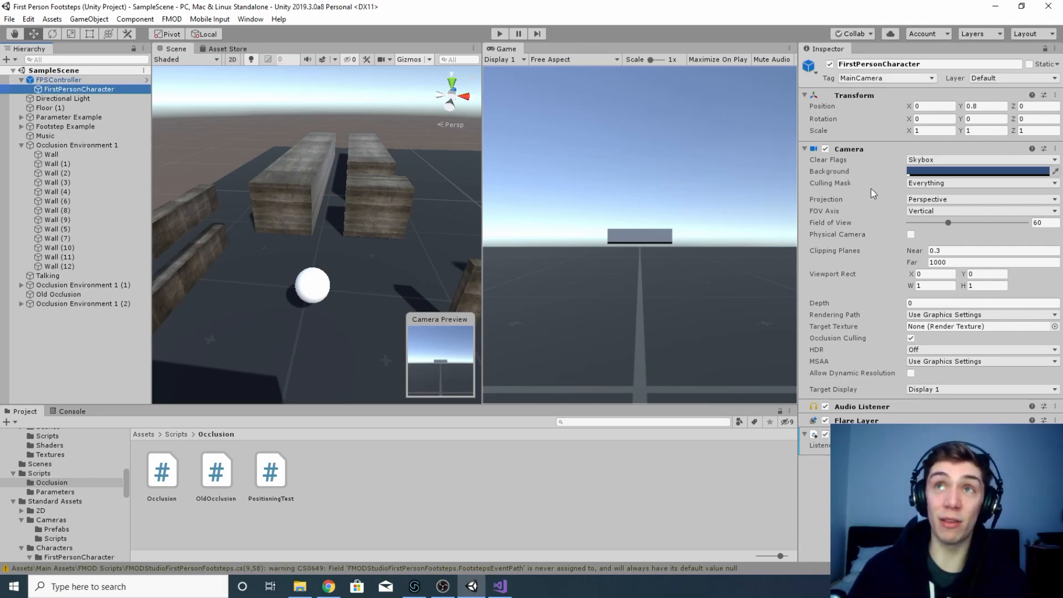
{"action": "left_click", "coordinate": [500, 586]}
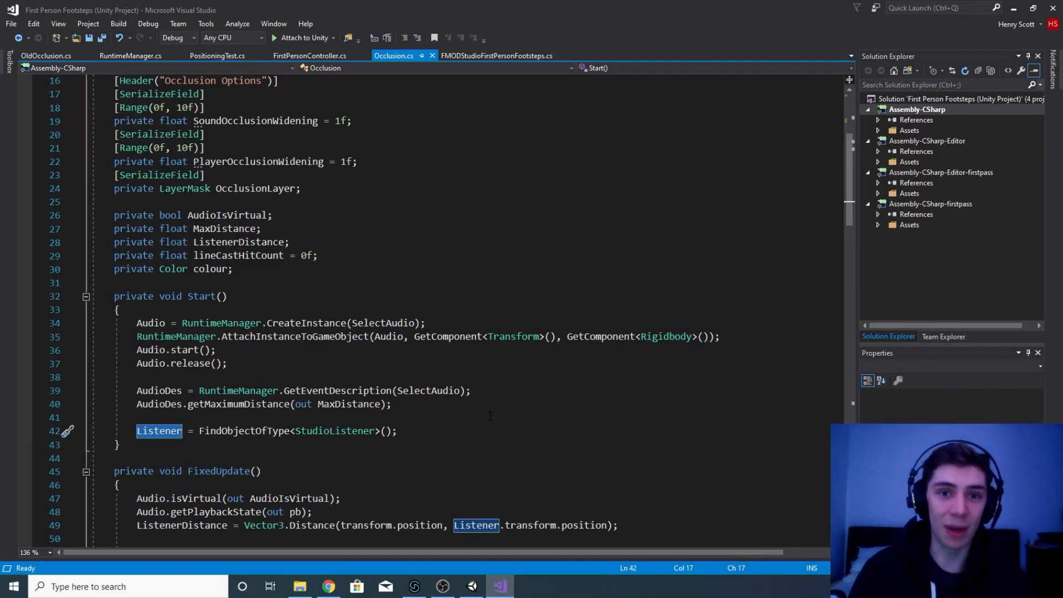
Step: Highlight the whole Start method, and highlight the statements inside FixedUpdate from Audio.isVirtual through lineCastHitCount
{"action": "left_click_drag", "start_coordinate": [164, 447], "coordinate": [110, 306]}
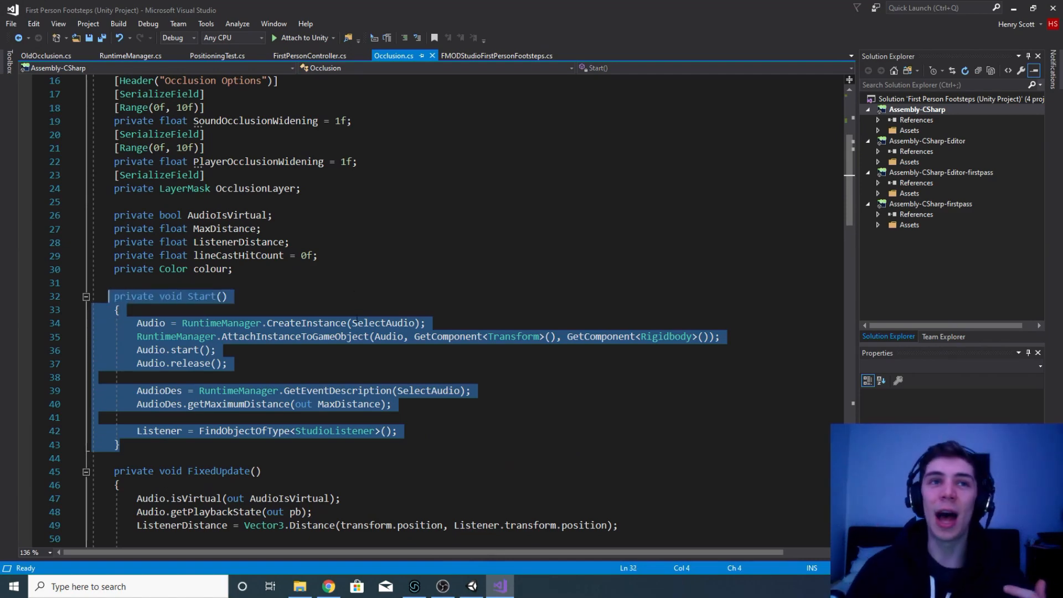
{"action": "left_click", "coordinate": [330, 298]}
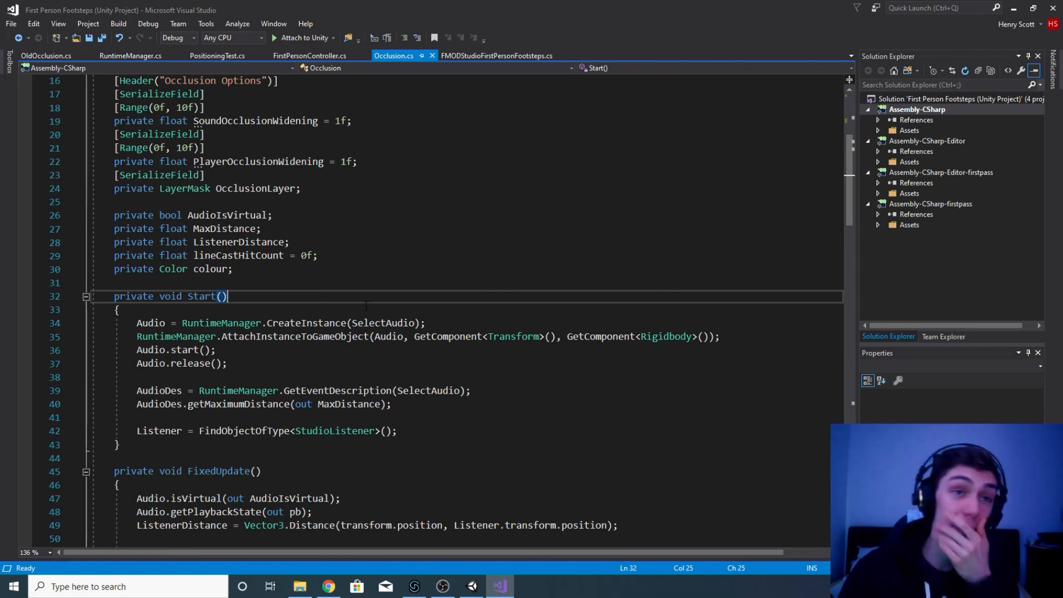
{"action": "scroll", "coordinate": [382, 324], "scroll_direction": "down", "scroll_amount": 4}
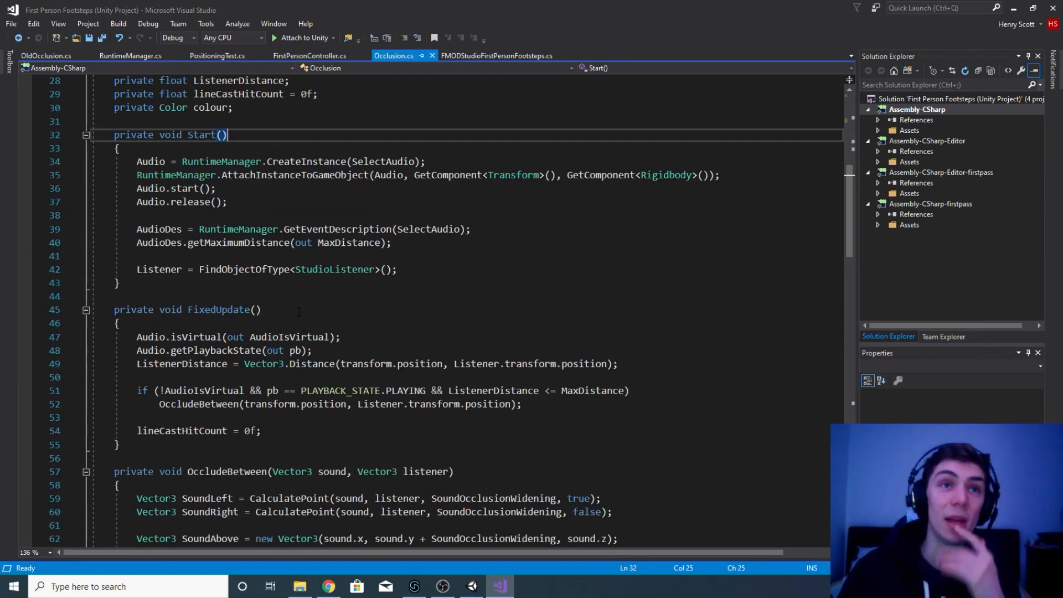
{"action": "left_click", "coordinate": [285, 309]}
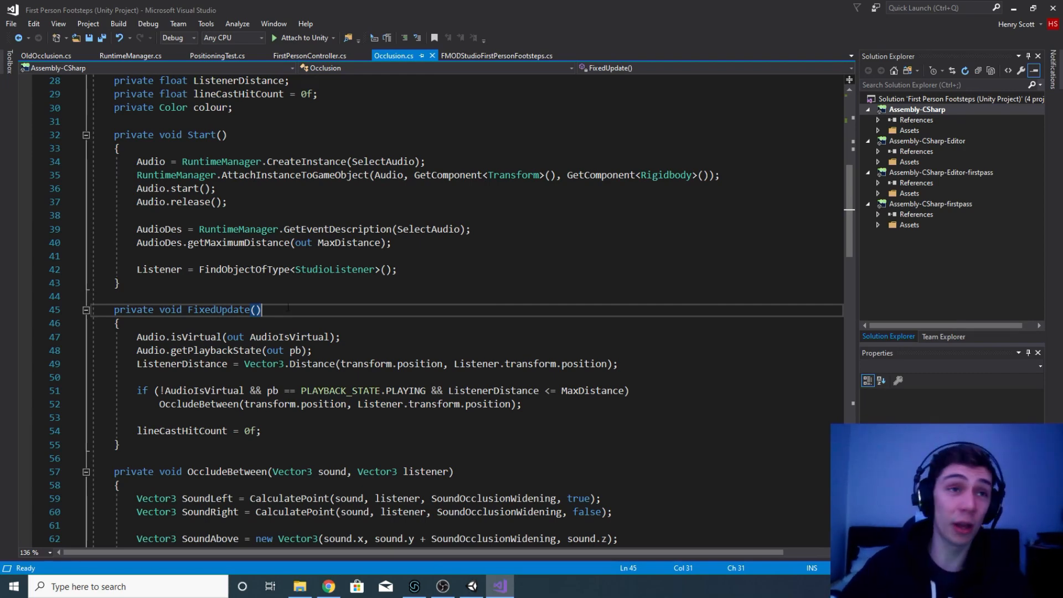
{"action": "left_click_drag", "start_coordinate": [137, 337], "coordinate": [299, 436]}
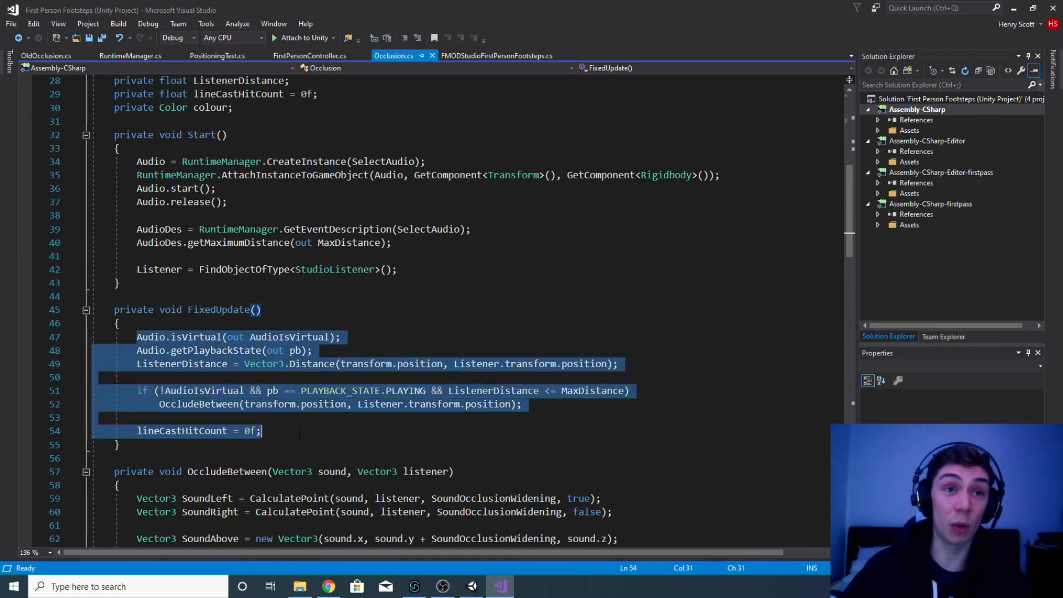
{"action": "left_click", "coordinate": [358, 337]}
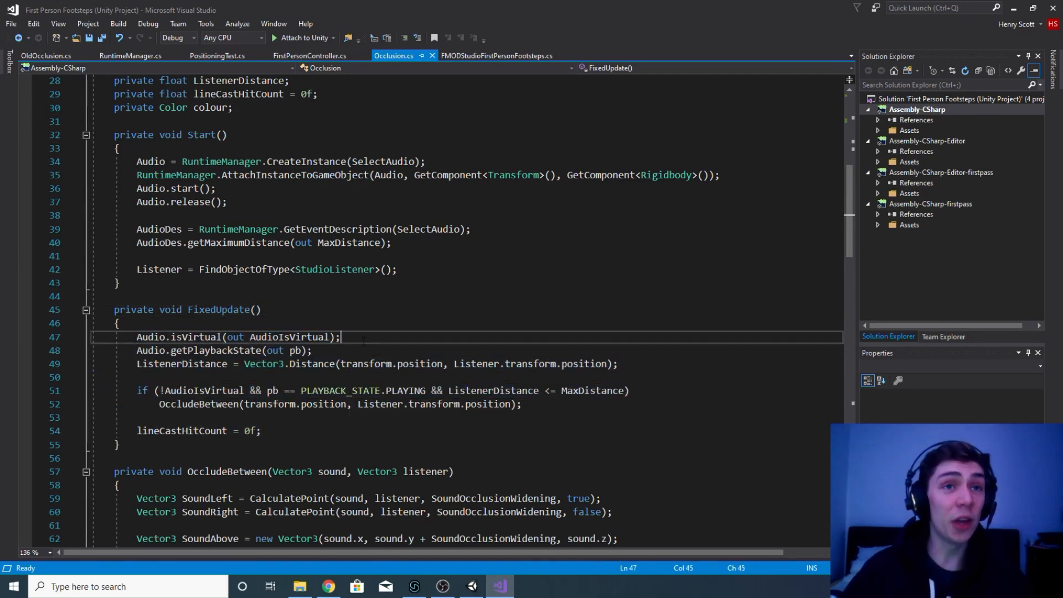
Step: Highlight the Audio.isVirtual line in FixedUpdate, and point out its Audio, isVirtual and AudioIsVirtual parts
{"action": "left_click_drag", "start_coordinate": [355, 336], "coordinate": [137, 339]}
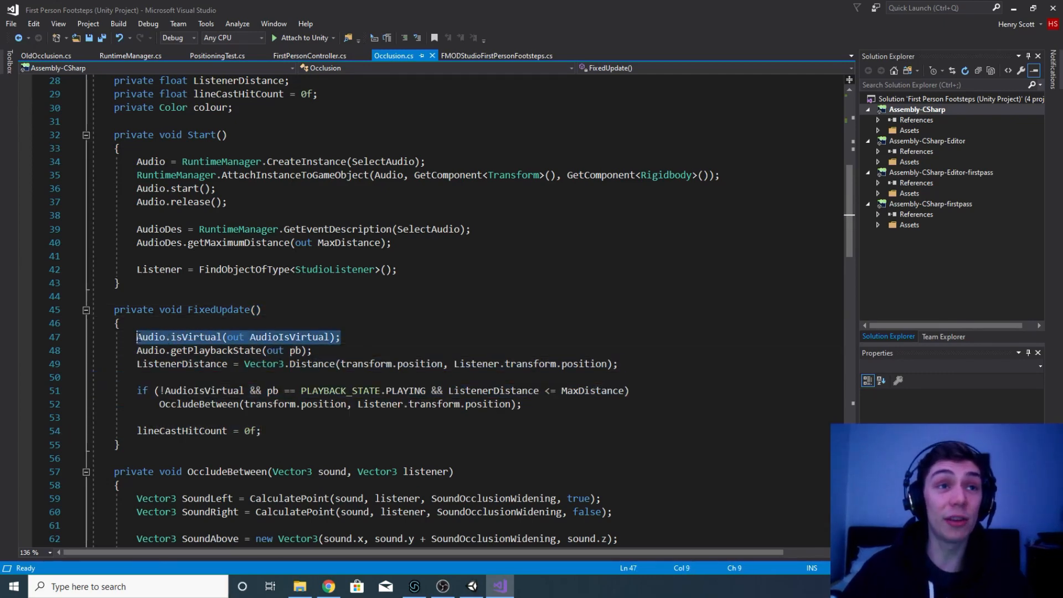
{"action": "left_click", "coordinate": [150, 339]}
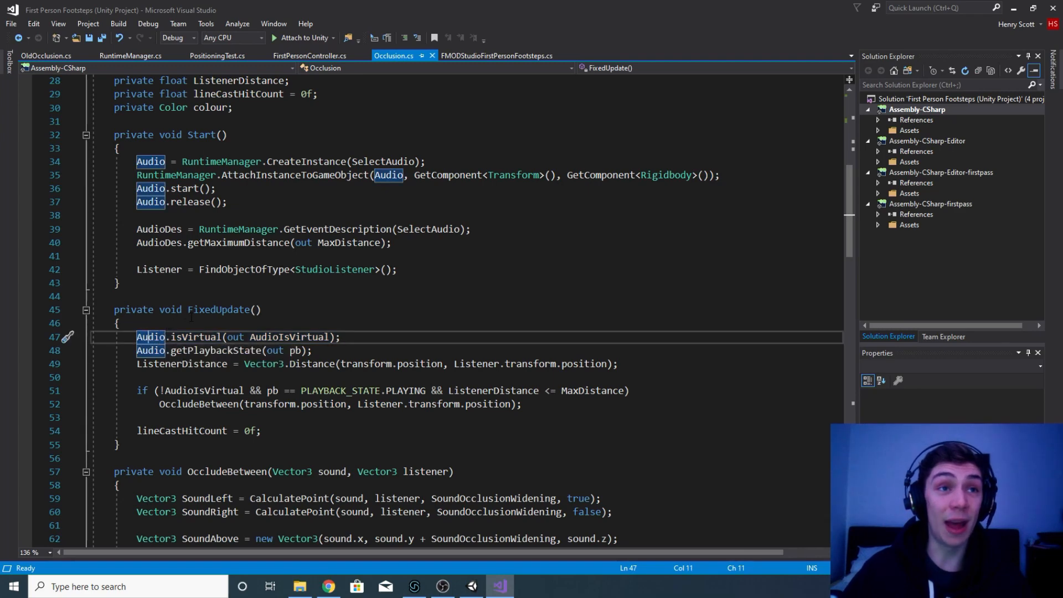
{"action": "left_click", "coordinate": [199, 338]}
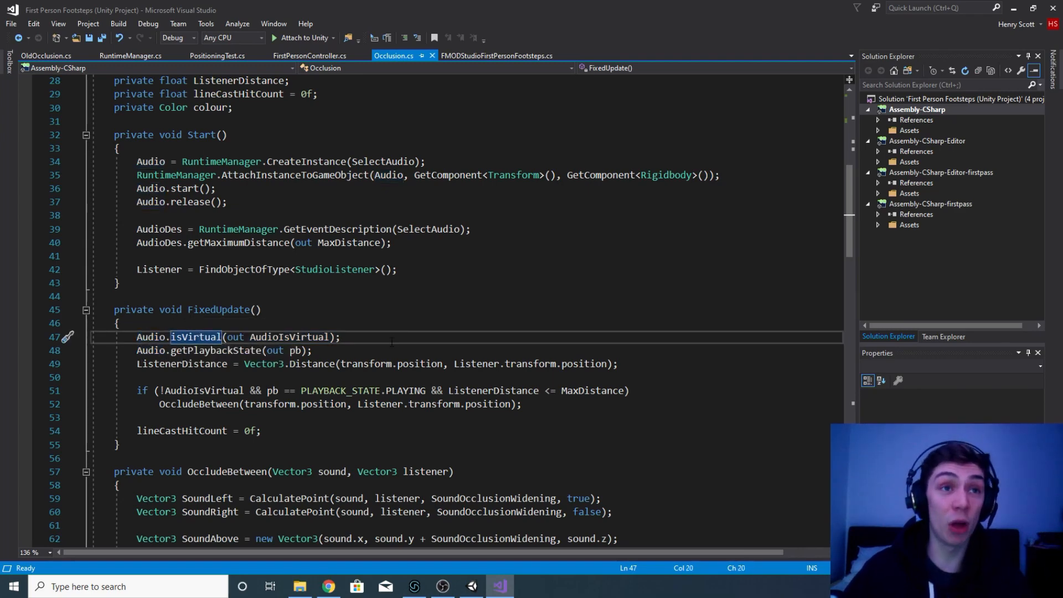
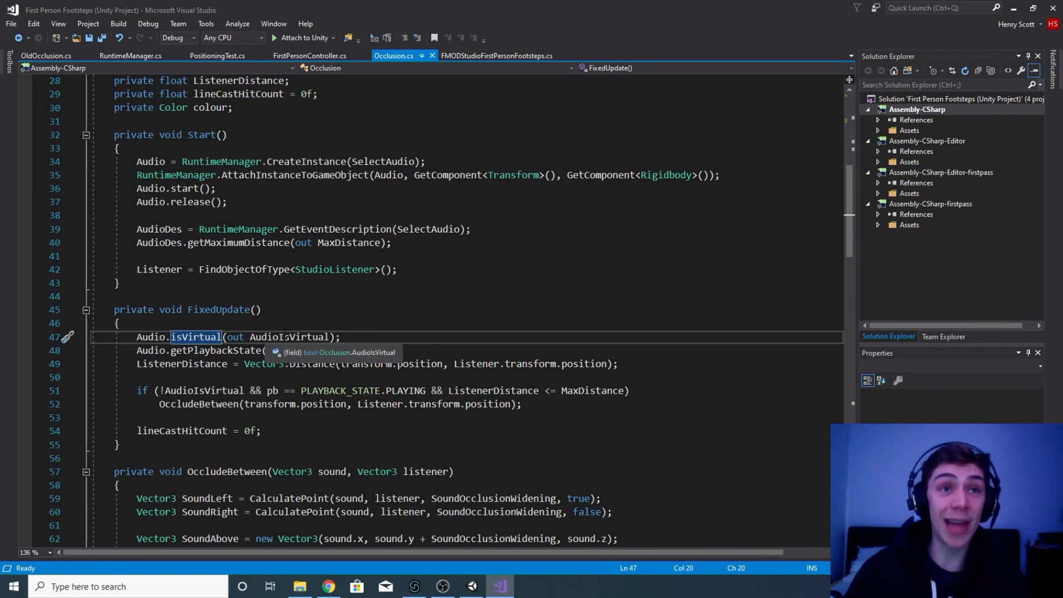
{"action": "left_click", "coordinate": [284, 337]}
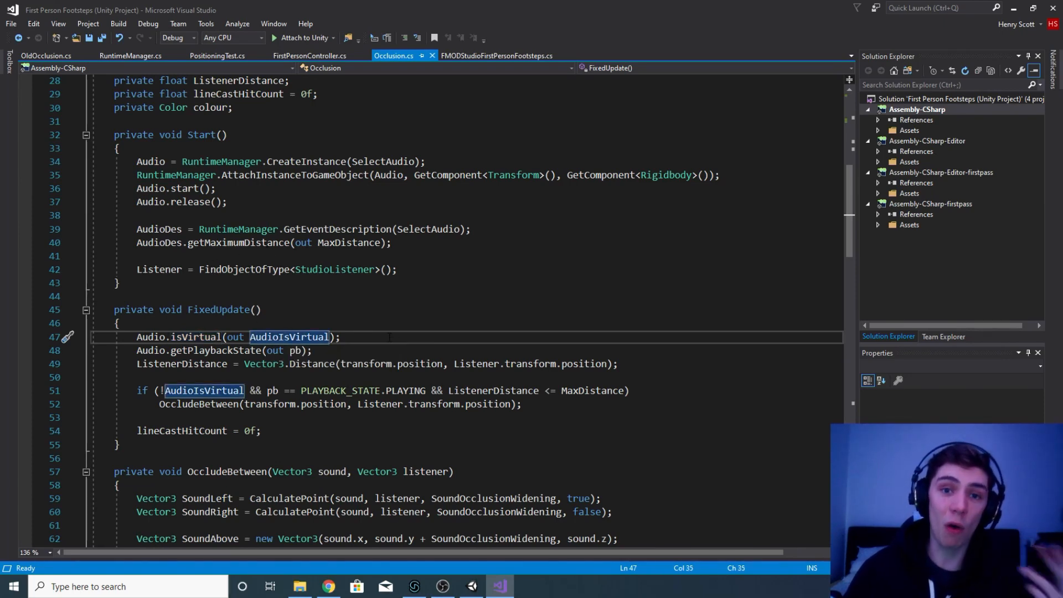
Step: Compare getMaximumDistance in Start with isVirtual in FixedUpdate, and view the AudioIsVirtual bool declaration
{"action": "left_click", "coordinate": [235, 243]}
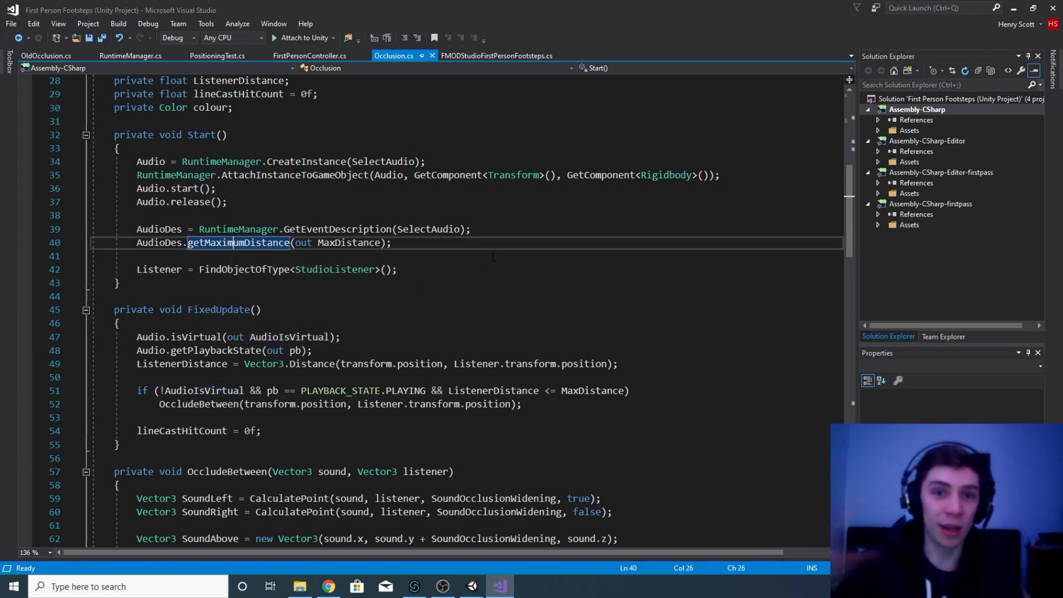
{"action": "left_click", "coordinate": [204, 336]}
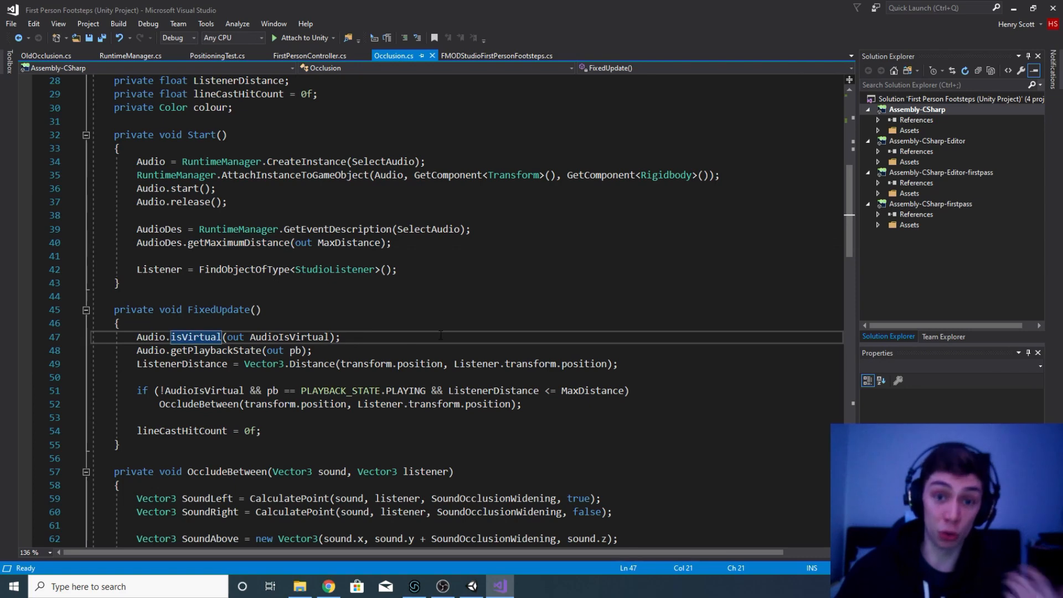
{"action": "left_click", "coordinate": [308, 337]}
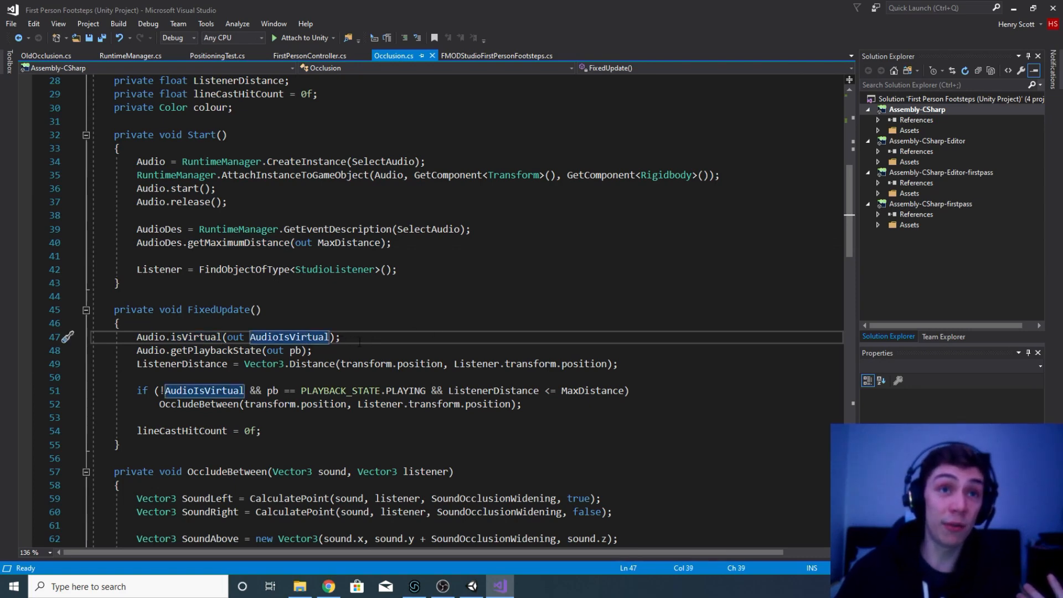
{"action": "scroll", "coordinate": [360, 342], "scroll_direction": "up", "scroll_amount": 4}
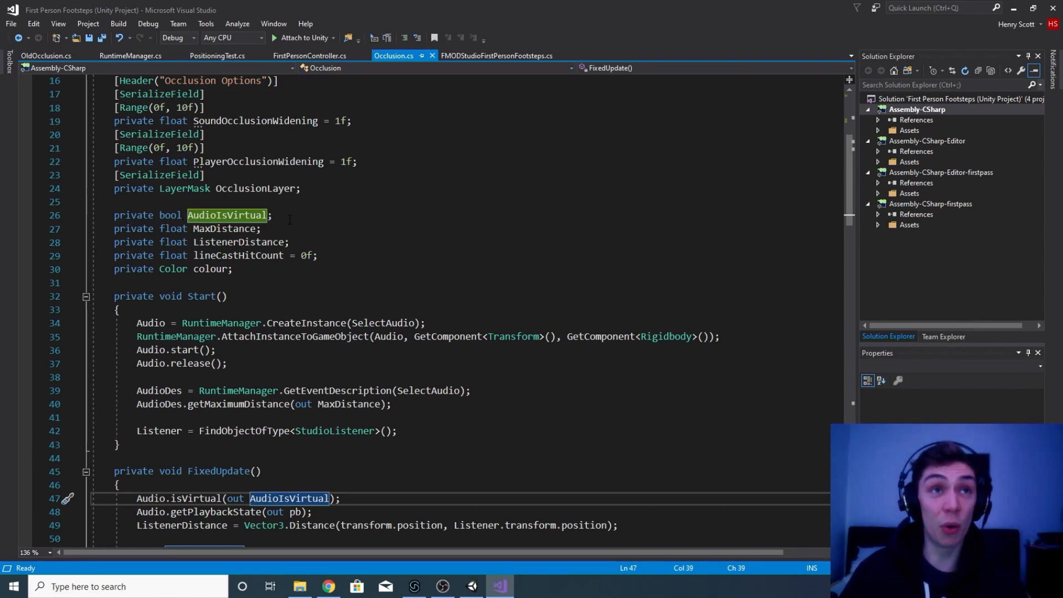
{"action": "scroll", "coordinate": [289, 220], "scroll_direction": "down", "scroll_amount": 2}
{"action": "left_click", "coordinate": [359, 412]}
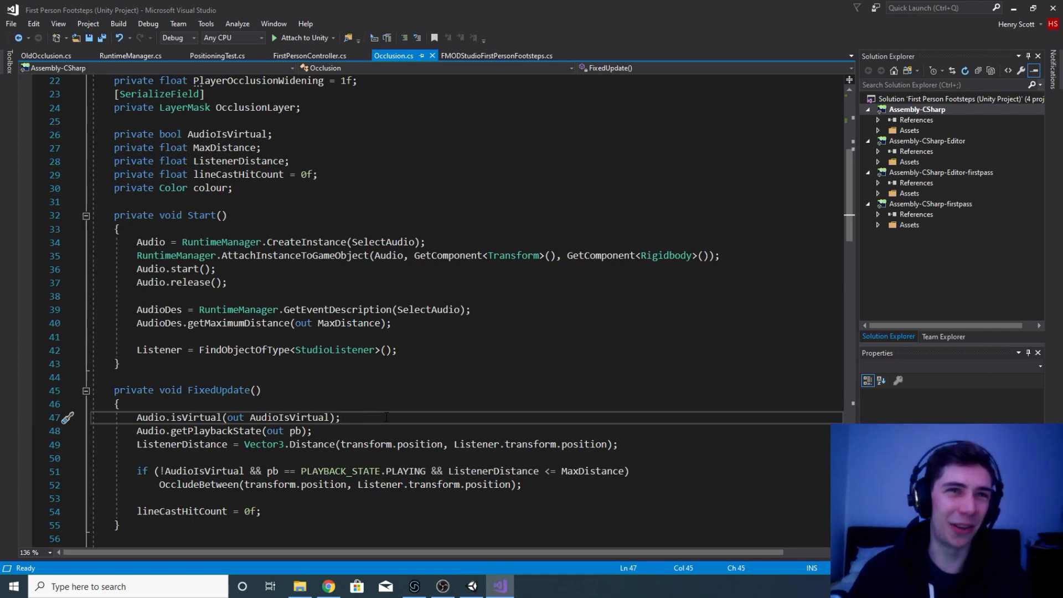
Step: Highlight getPlaybackState in FixedUpdate, and view the PLAYBACK_STATE pb declaration near the start of the script
{"action": "scroll", "coordinate": [387, 417], "scroll_direction": "down", "scroll_amount": 1}
{"action": "left_click", "coordinate": [345, 391]}
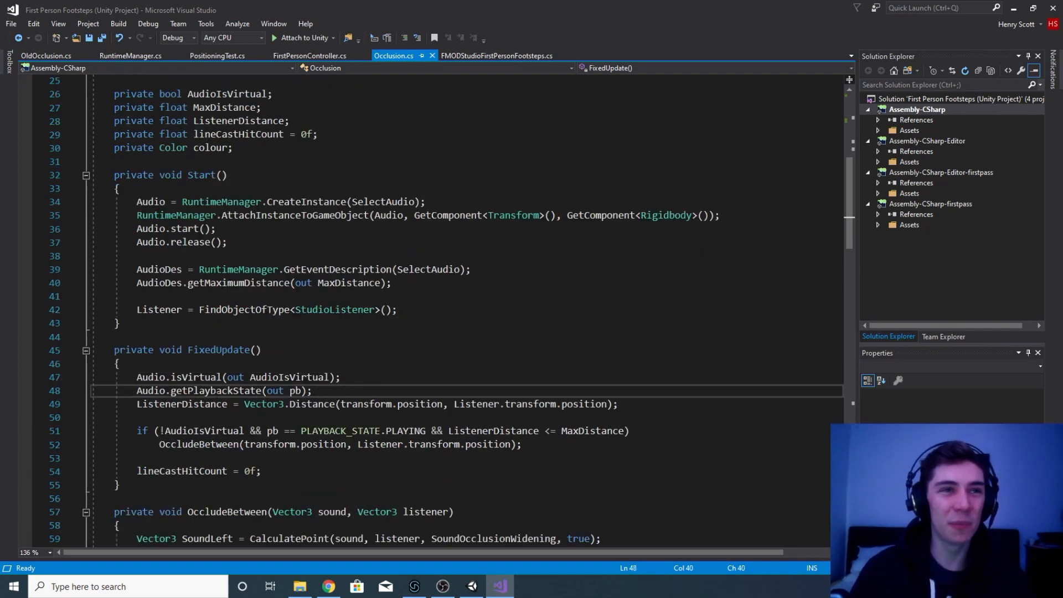
{"action": "left_click", "coordinate": [206, 391]}
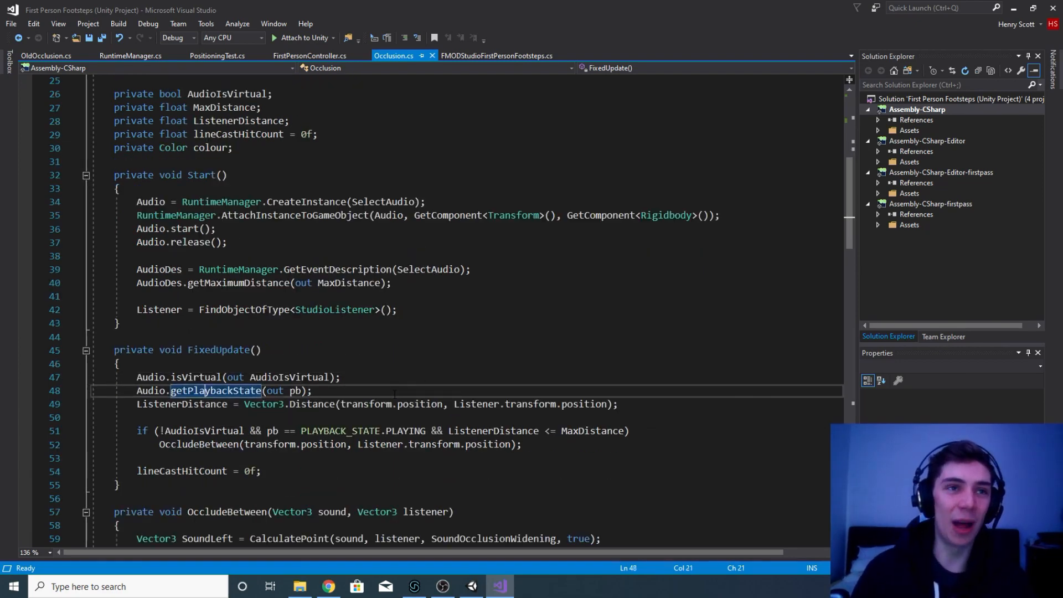
{"action": "scroll", "coordinate": [395, 393], "scroll_direction": "up", "scroll_amount": 8}
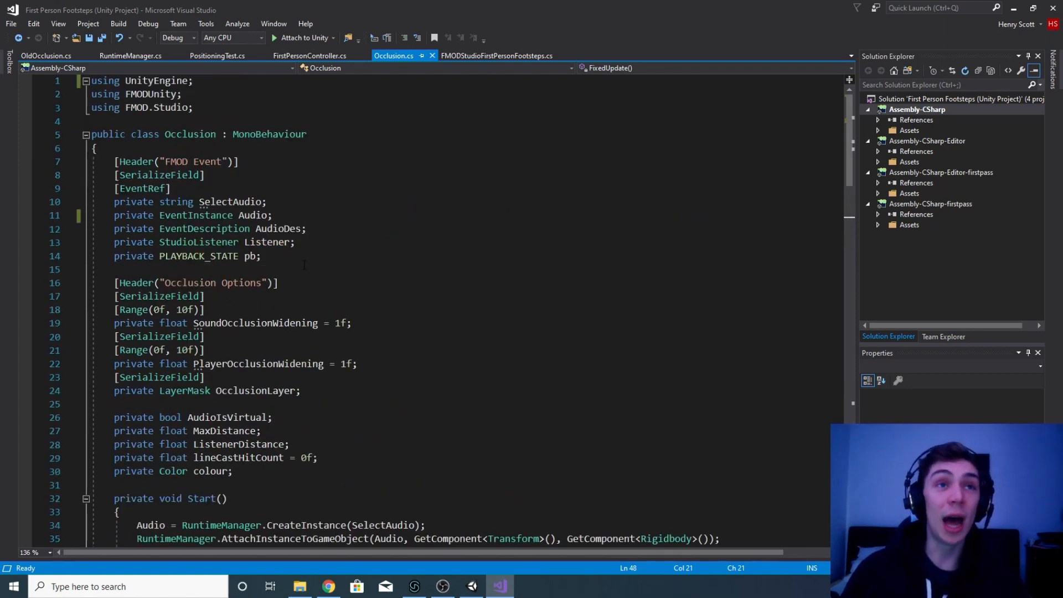
{"action": "scroll", "coordinate": [311, 277], "scroll_direction": "down", "scroll_amount": 7}
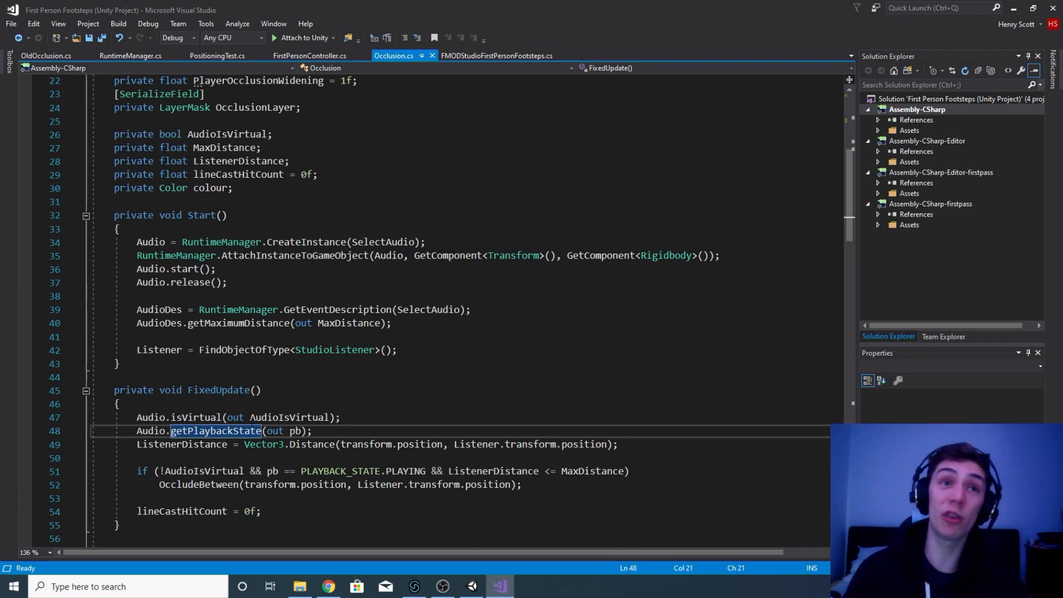
Step: Add Audio.stop(FMOD.Studio.STOP_MODE.ALLOWFADEOUT); below Audio.release() in the Start method, and delete that line again
{"action": "left_click", "coordinate": [248, 287]}
{"action": "key", "text": "Return"}
{"action": "type", "text": "Audio.stop"}
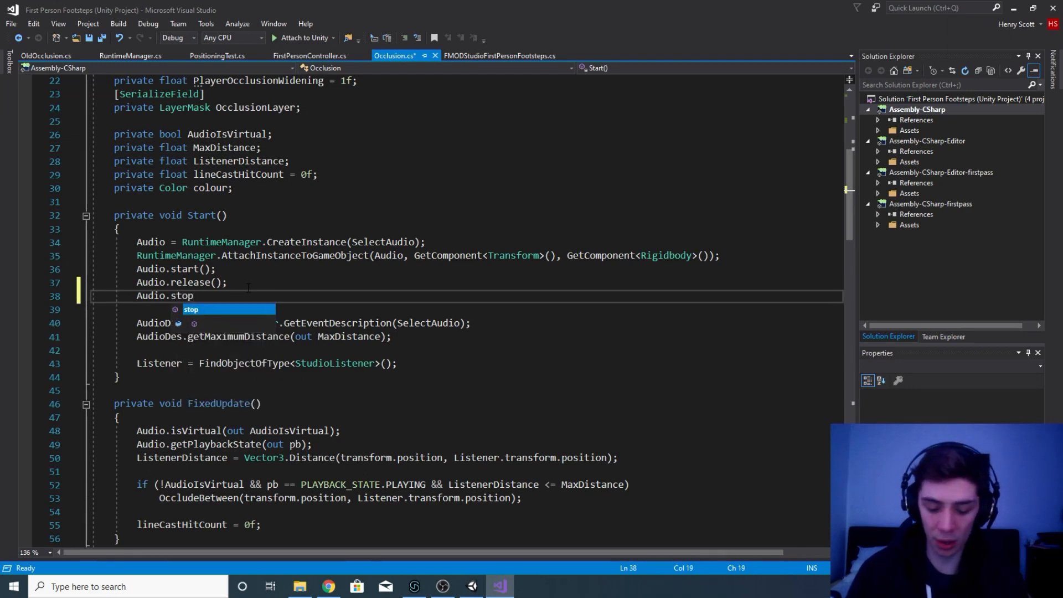
{"action": "type", "text": "("}
{"action": "key", "text": "Tab"}
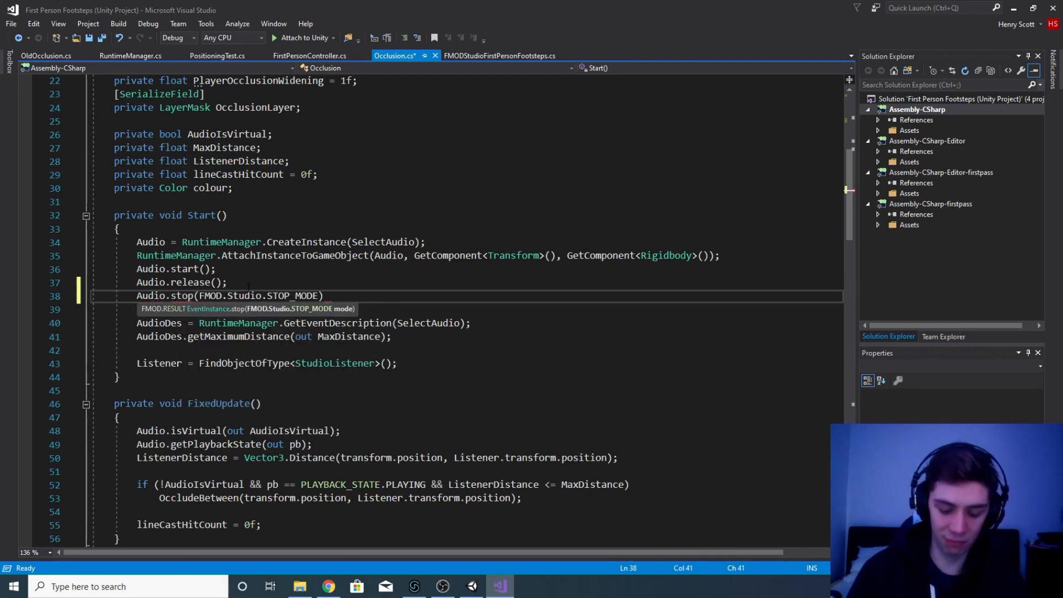
{"action": "type", "text": "."}
{"action": "key", "text": "Tab"}
{"action": "type", "text": ")"}
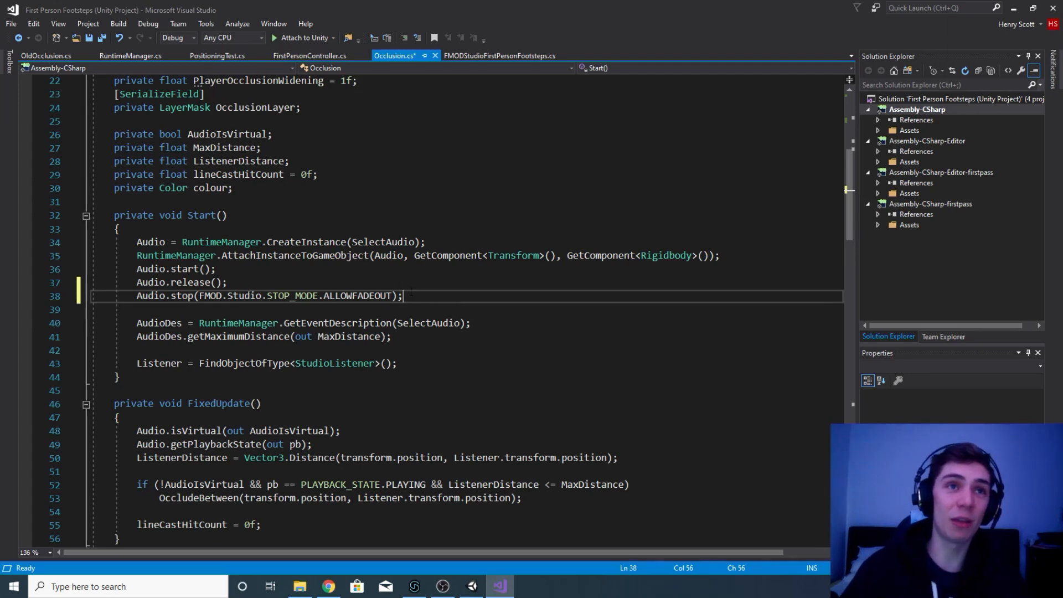
{"action": "left_click_drag", "start_coordinate": [410, 293], "coordinate": [411, 282]}
{"action": "key", "text": "BackSpace"}
Step: Highlight the pb output argument in the getPlaybackState line of FixedUpdate
{"action": "scroll", "coordinate": [354, 354], "scroll_direction": "down", "scroll_amount": 1}
{"action": "left_click", "coordinate": [332, 390]}
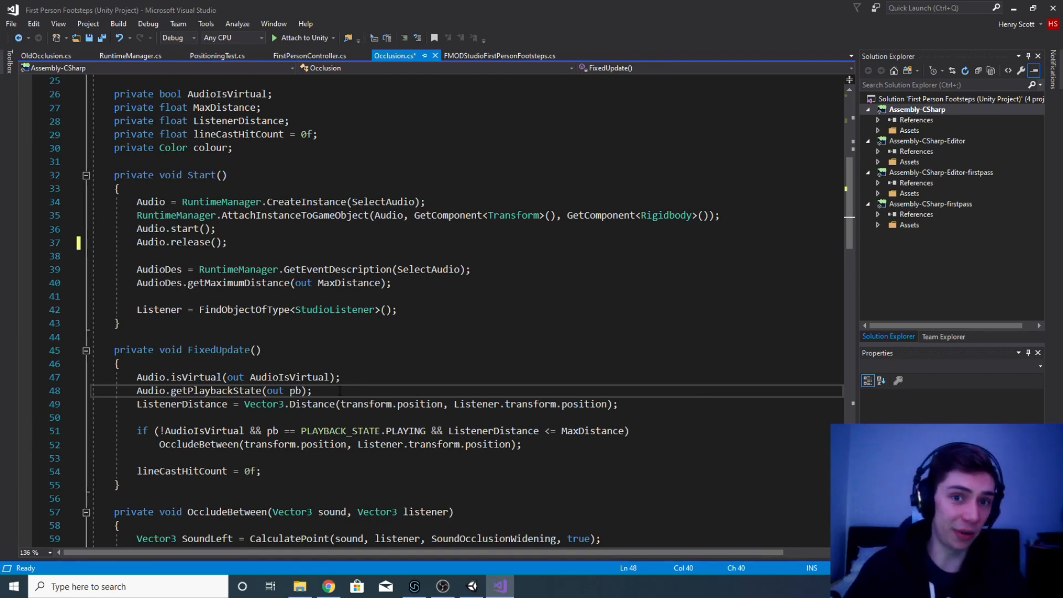
{"action": "key", "text": "Left"}
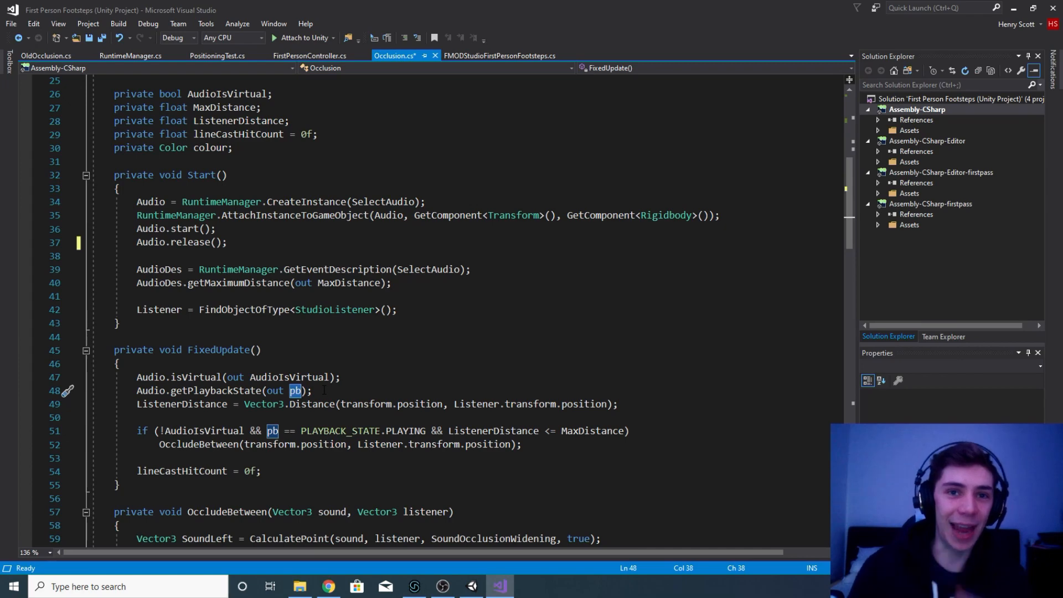
Step: In FMOD Studio, add a sustain point to the Talking event's timeline and move it to bar 4
{"action": "left_click", "coordinate": [415, 586]}
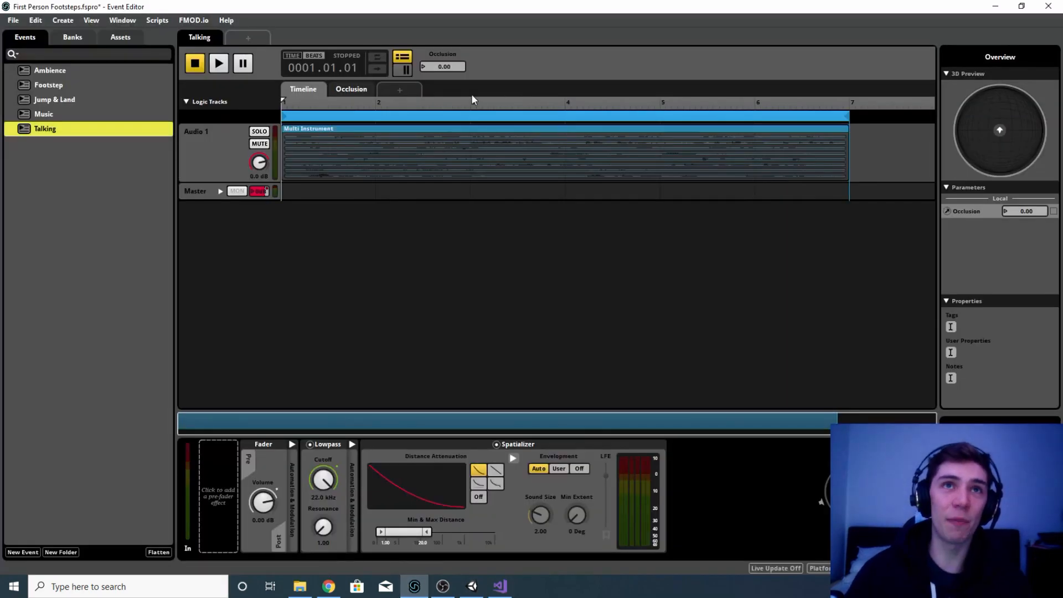
{"action": "left_click", "coordinate": [444, 103]}
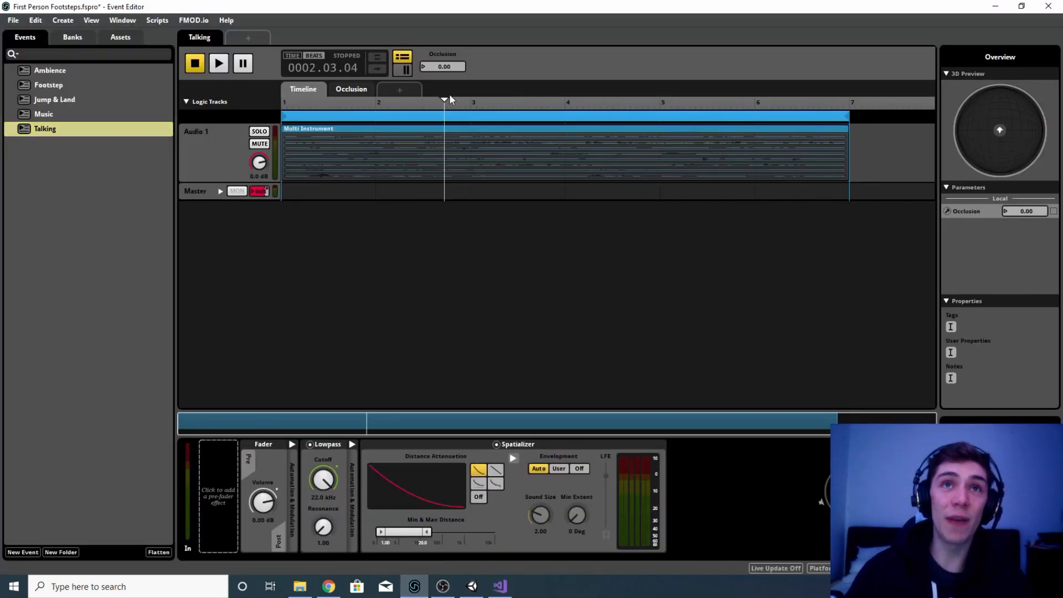
{"action": "right_click", "coordinate": [883, 121]}
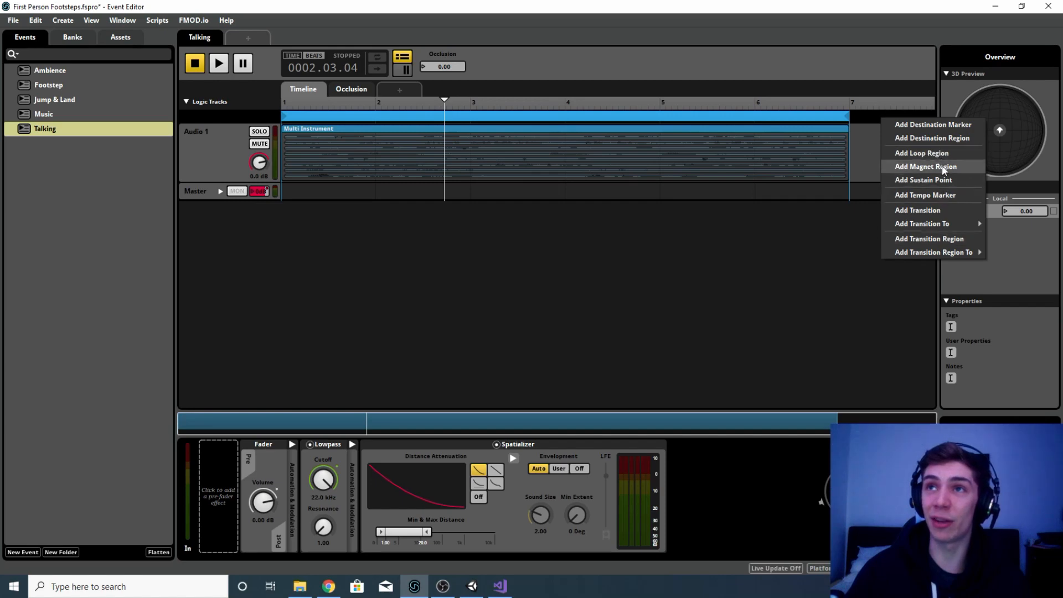
{"action": "left_click", "coordinate": [941, 180]}
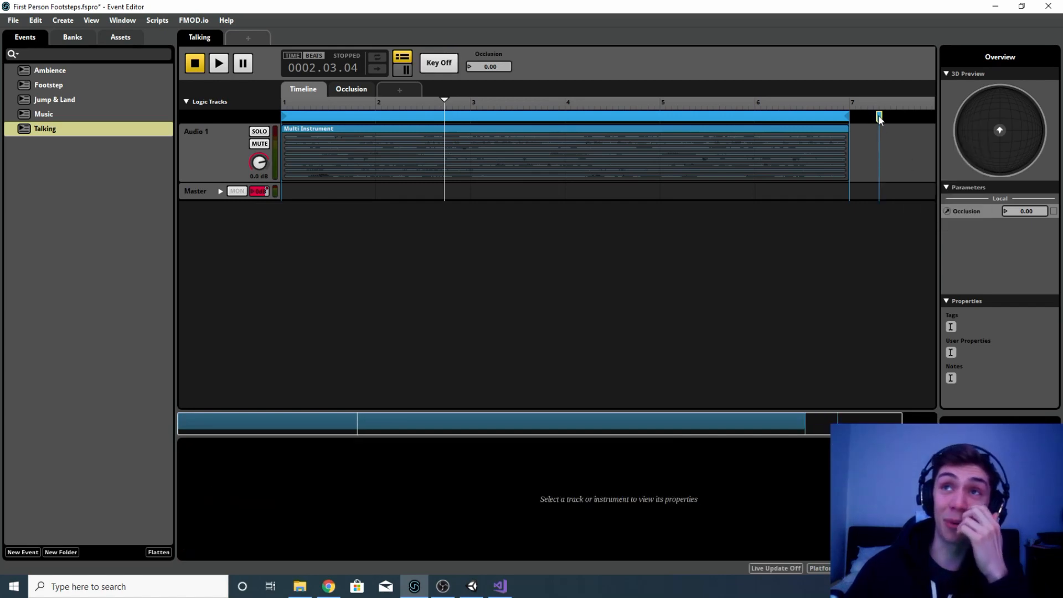
{"action": "mouse_move", "coordinate": [879, 118]}
{"action": "left_mouse_down"}
{"action": "mouse_move", "coordinate": [522, 158]}
{"action": "mouse_move", "coordinate": [554, 171]}
{"action": "mouse_move", "coordinate": [564, 160]}
{"action": "left_mouse_up"}
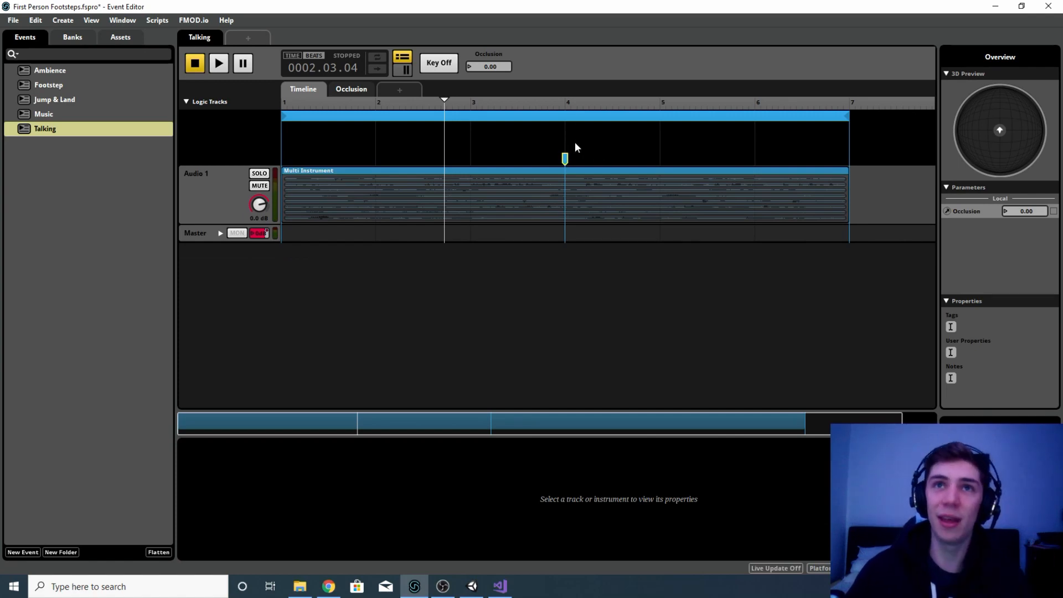
Step: Delete the sustain point from the Talking event's timeline, and return to the Occlusion script in Visual Studio
{"action": "right_click", "coordinate": [565, 159]}
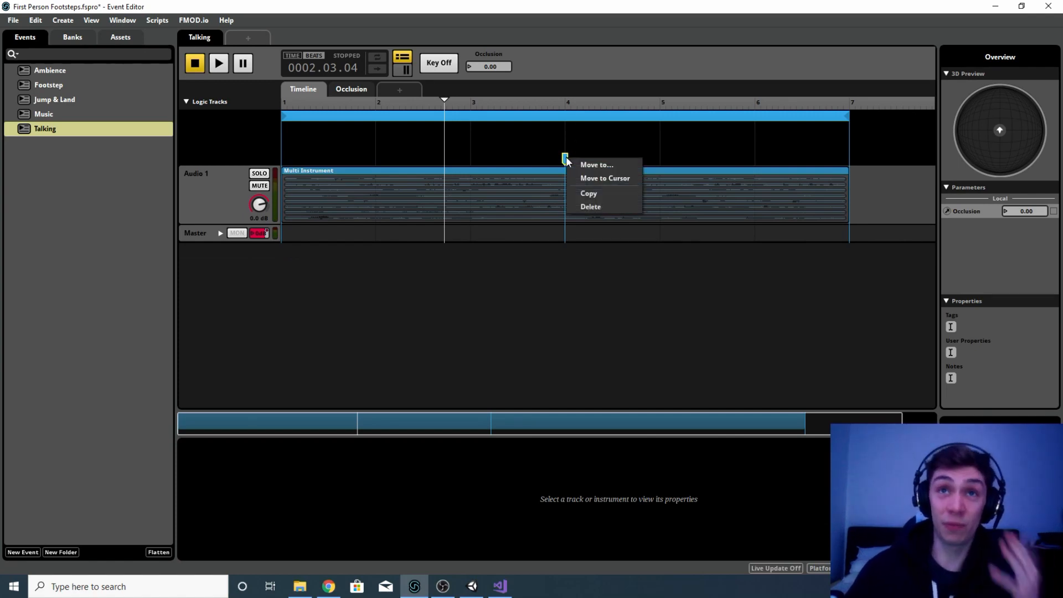
{"action": "left_click", "coordinate": [590, 207]}
{"action": "left_click", "coordinate": [498, 588]}
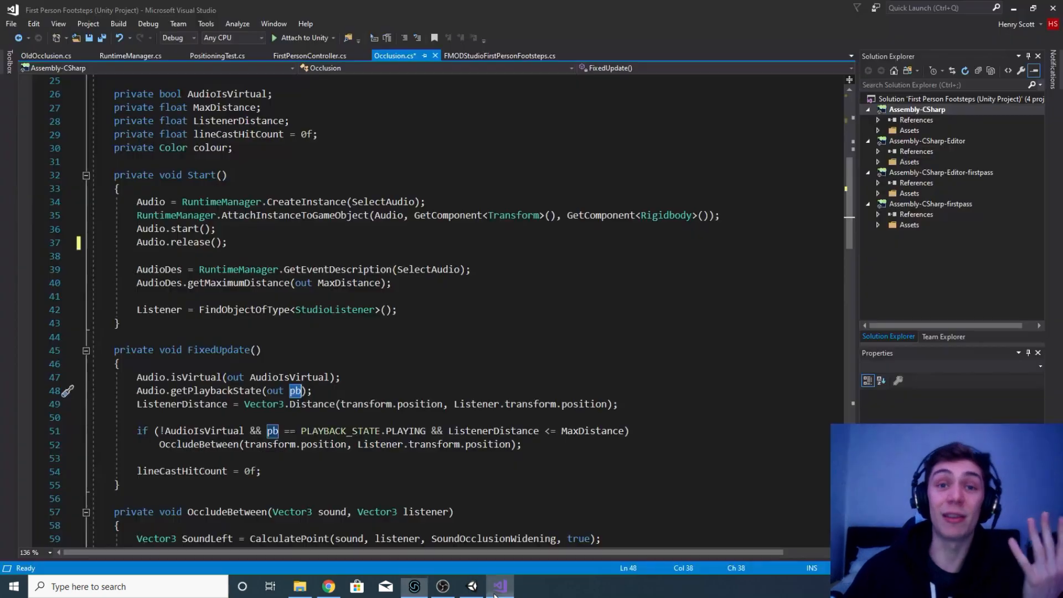
Step: Highlight the pb argument in the getPlaybackState line, and select both the isVirtual and getPlaybackState lines in FixedUpdate
{"action": "left_click", "coordinate": [302, 392]}
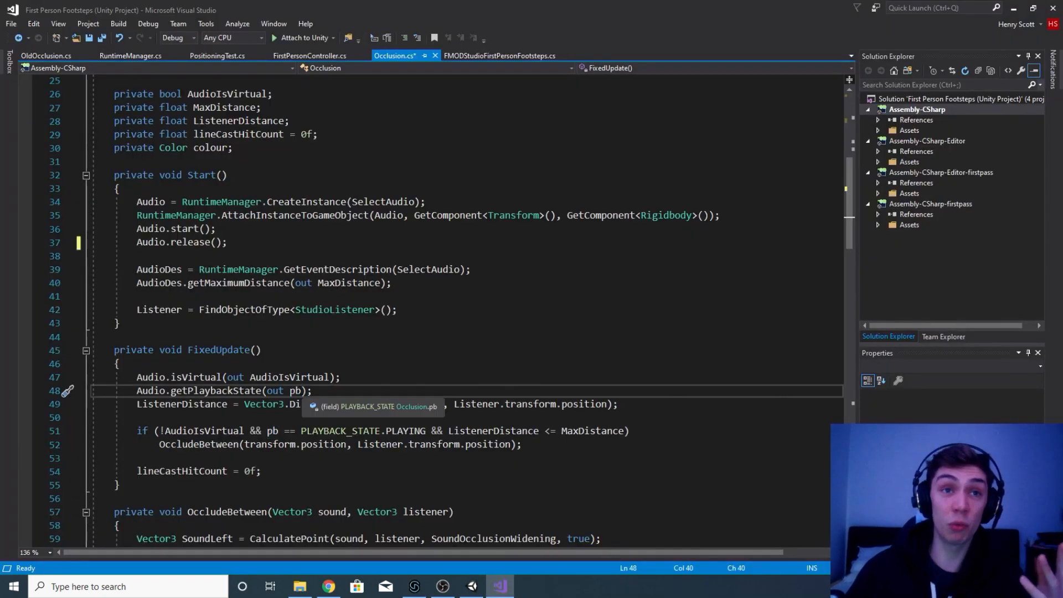
{"action": "double_click", "coordinate": [303, 392]}
{"action": "left_click", "coordinate": [296, 391]}
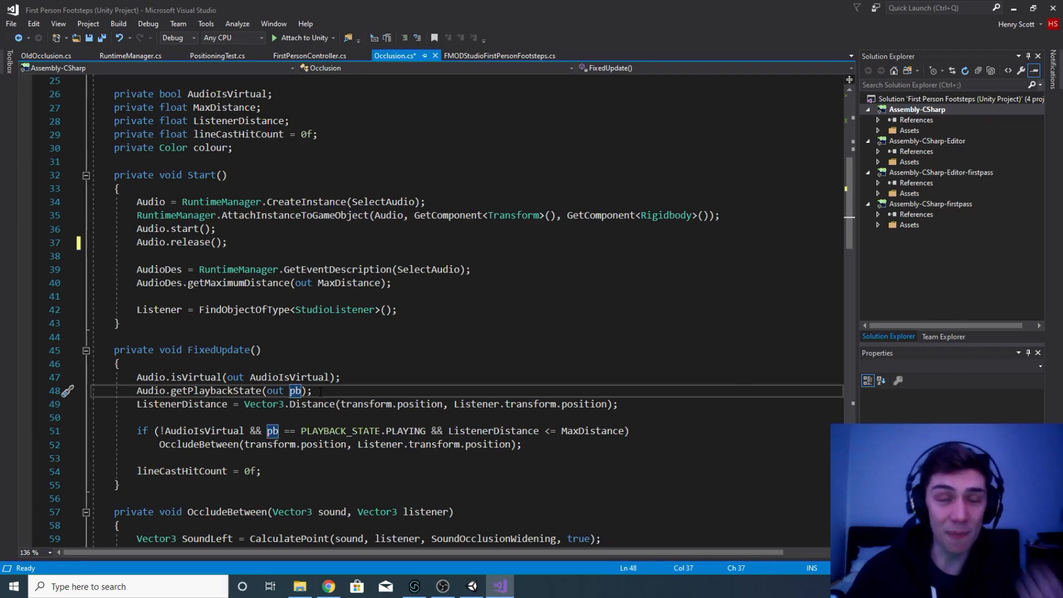
{"action": "left_click_drag", "start_coordinate": [321, 392], "coordinate": [140, 379]}
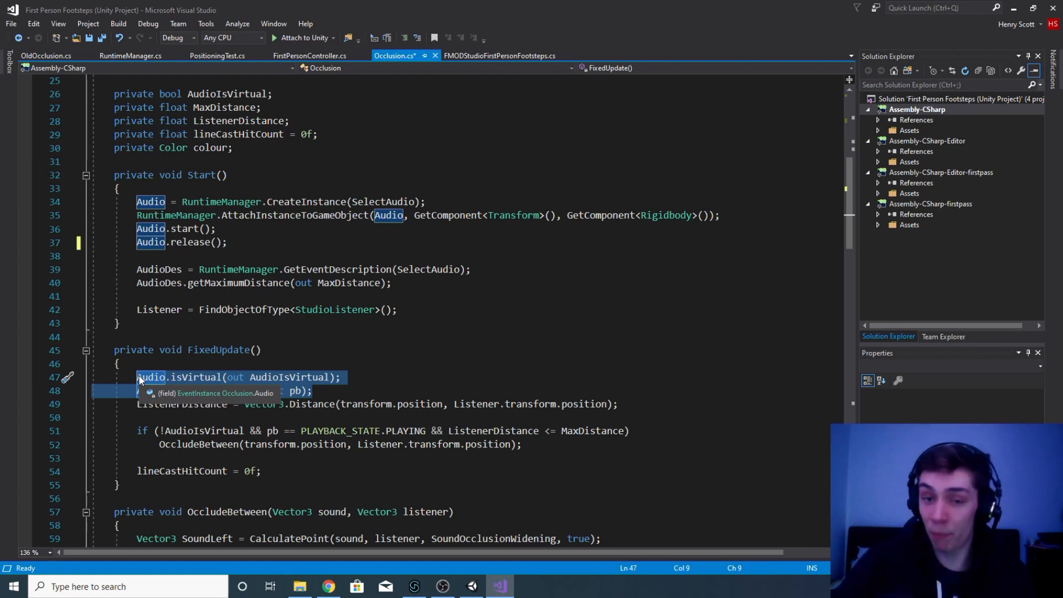
Step: Highlight the Distance method and the ListenerDistance variable in the distance calculation line of FixedUpdate
{"action": "left_click", "coordinate": [211, 353]}
{"action": "left_click", "coordinate": [619, 405]}
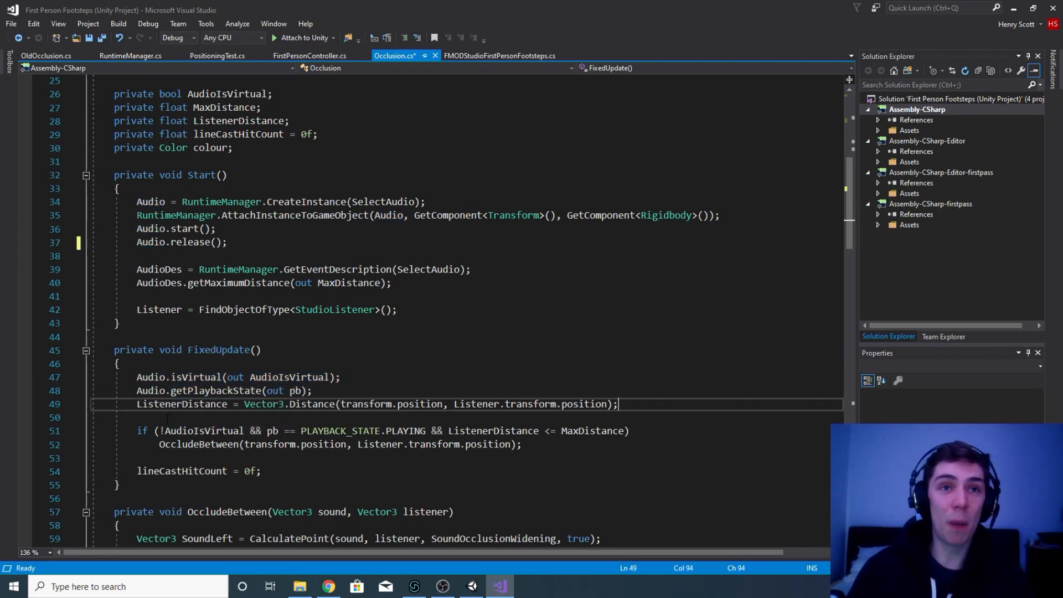
{"action": "double_click", "coordinate": [311, 404]}
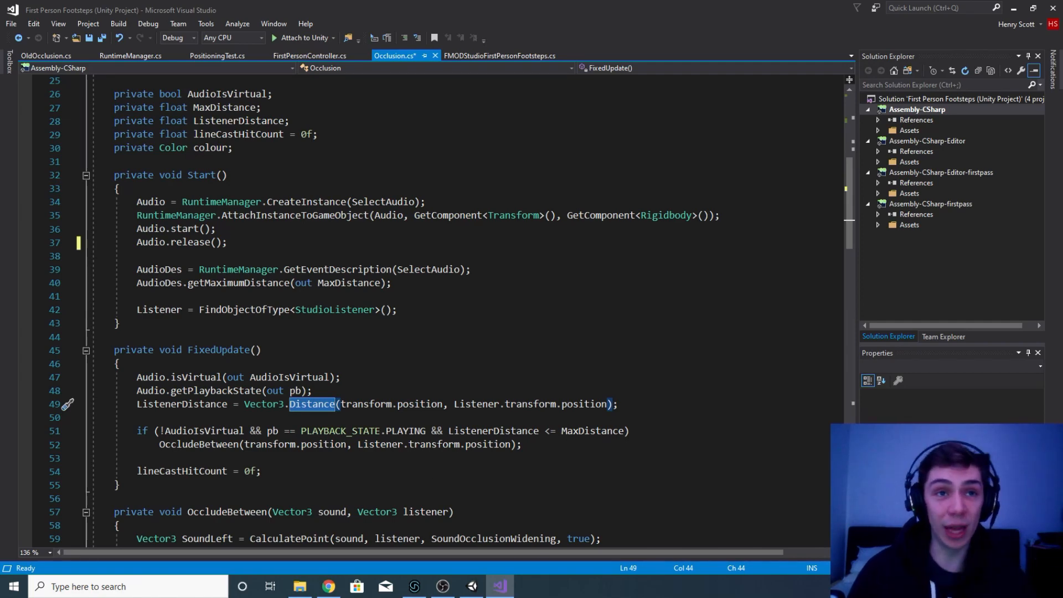
{"action": "left_click", "coordinate": [183, 404]}
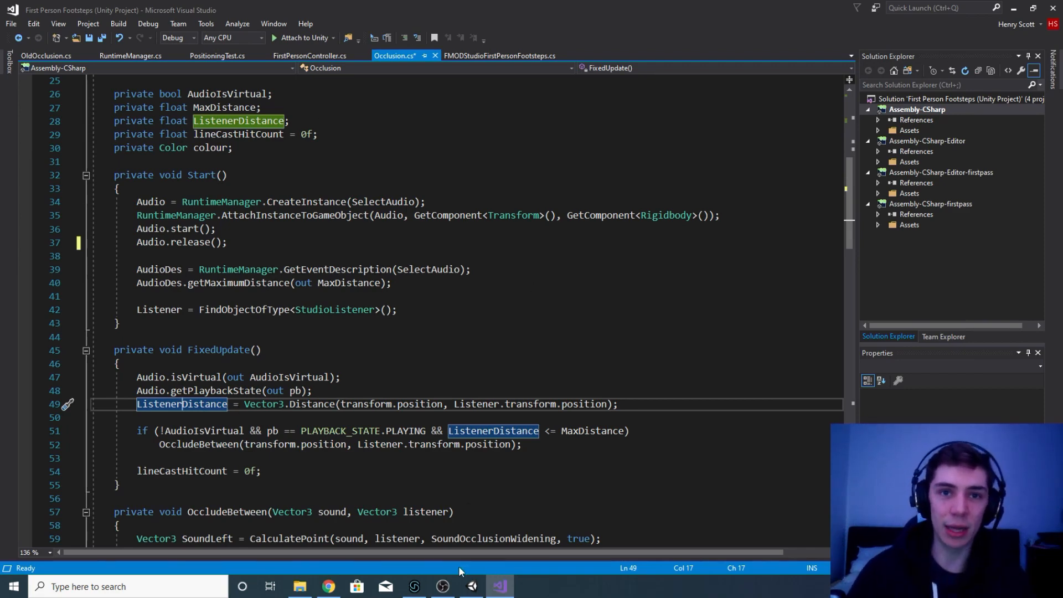
Step: Look over the scene around the first-person character in Unity, and return to Visual Studio to highlight Vector3.Distance in FixedUpdate
{"action": "left_click", "coordinate": [472, 586]}
{"action": "right_click_drag", "start_coordinate": [375, 274], "coordinate": [397, 231]}
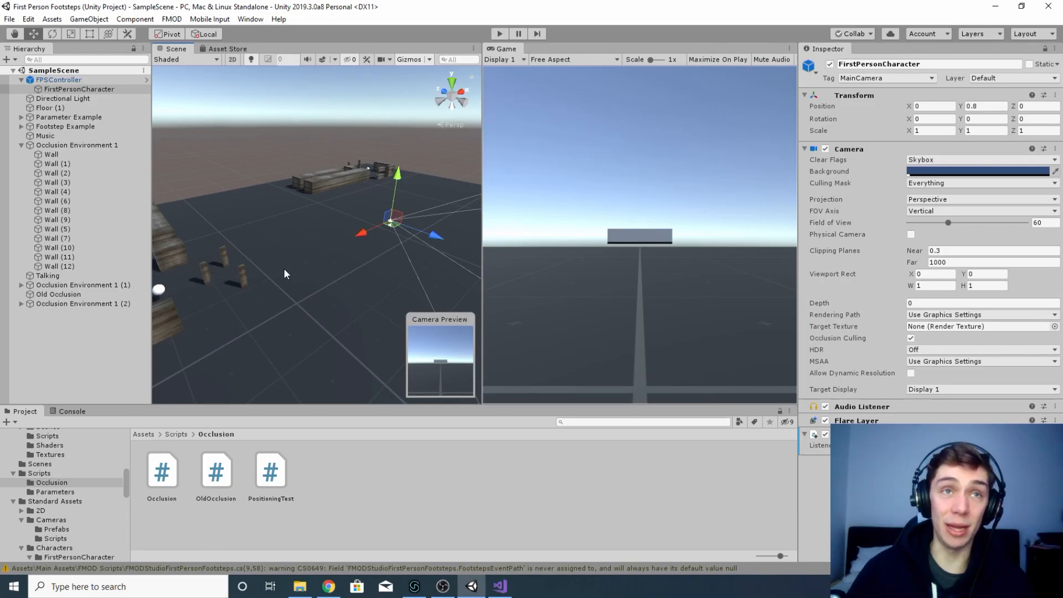
{"action": "key", "text": "alt+Tab"}
{"action": "left_click_drag", "start_coordinate": [244, 405], "coordinate": [335, 405]}
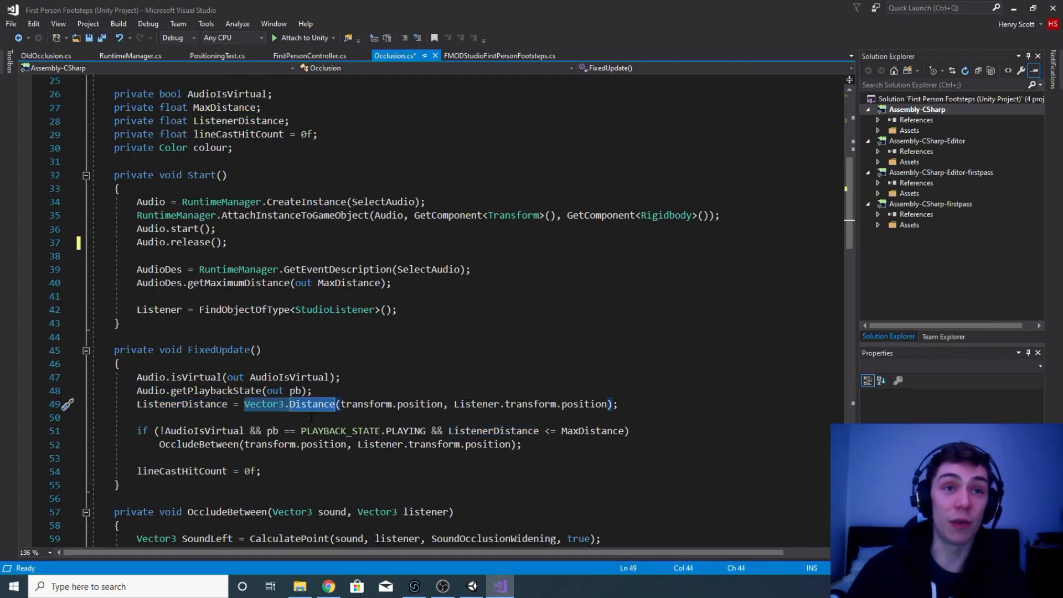
{"action": "left_click", "coordinate": [267, 404]}
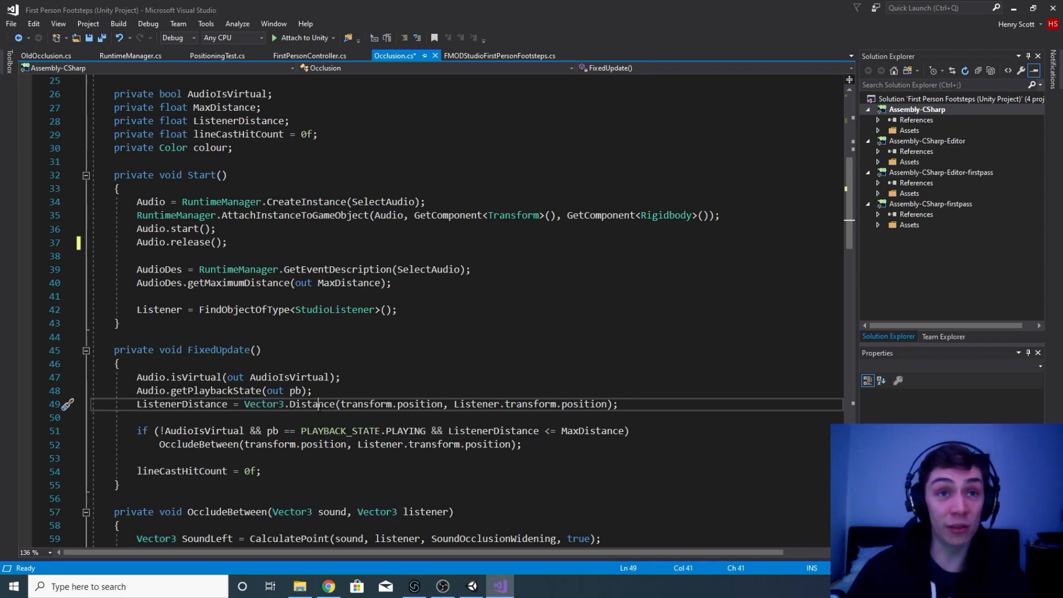
{"action": "left_click", "coordinate": [295, 405]}
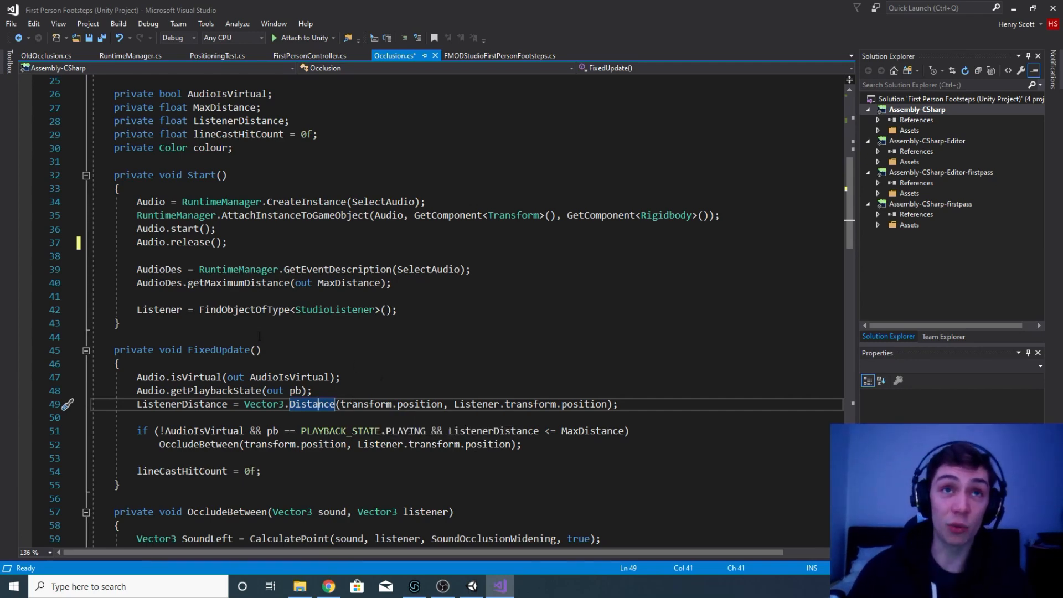
Step: Switch to Unity, select the Music object to view its Transform position, and return to the Occlusion script in Visual Studio
{"action": "left_click", "coordinate": [473, 586]}
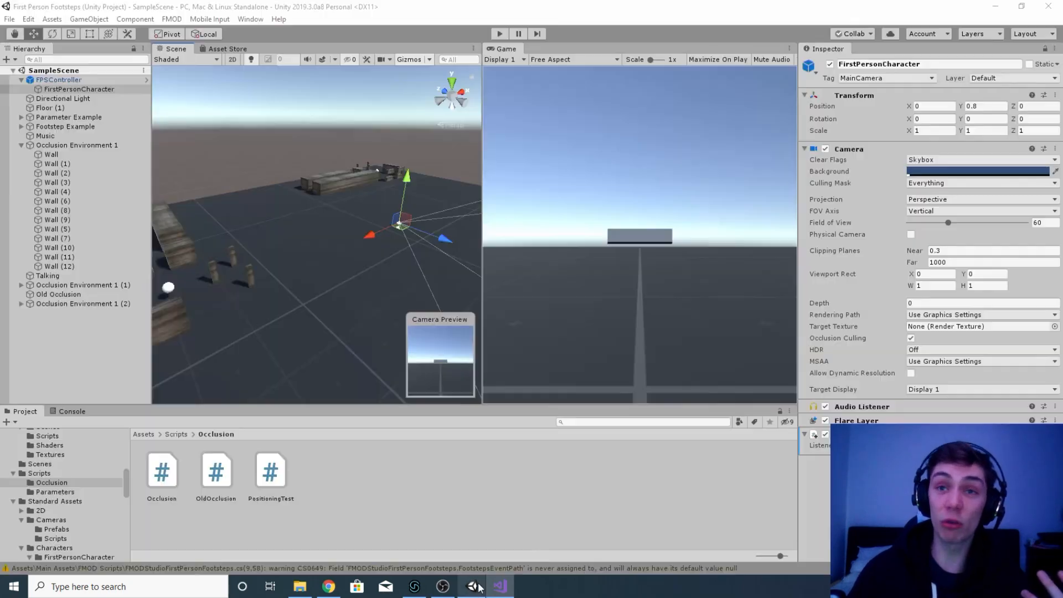
{"action": "double_click", "coordinate": [46, 137]}
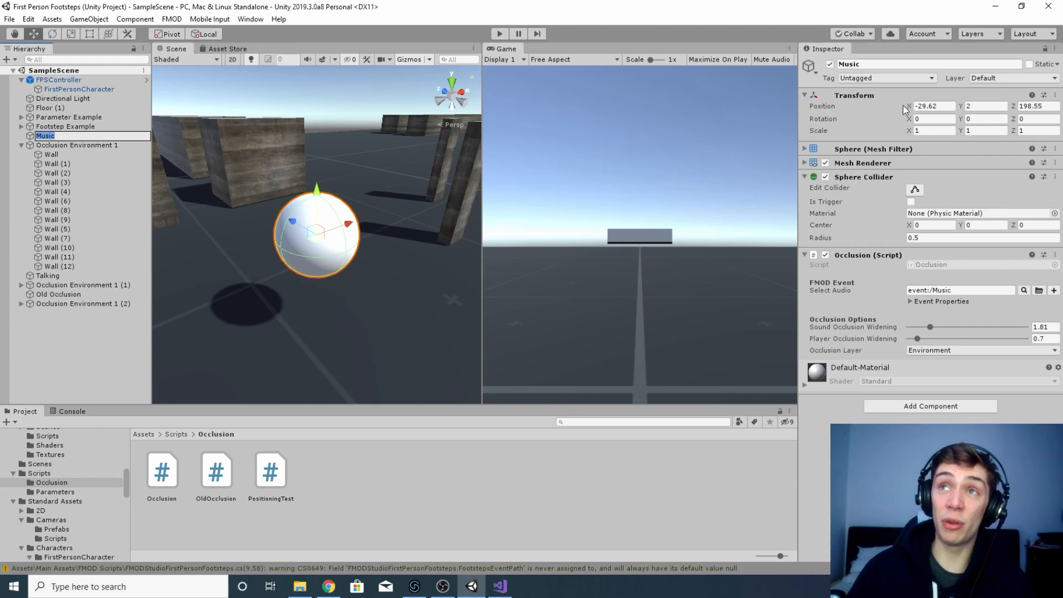
{"action": "key", "text": "alt+Tab"}
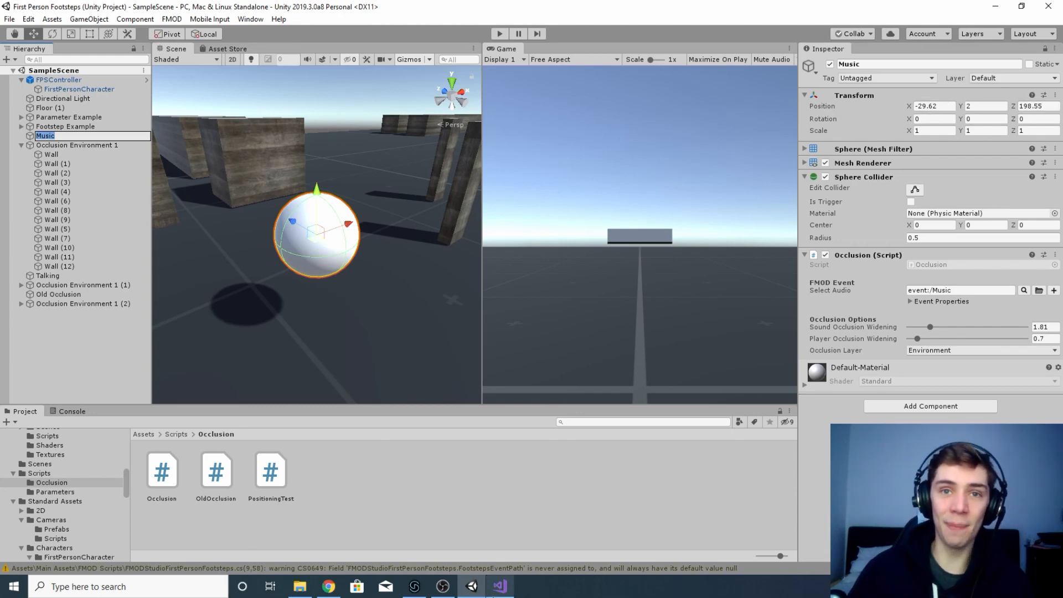
Step: Highlight transform.position, Vector3 and Listener in the Distance line, and the FindObjectOfType<StudioListener>() call in Start
{"action": "left_click_drag", "start_coordinate": [341, 404], "coordinate": [443, 405]}
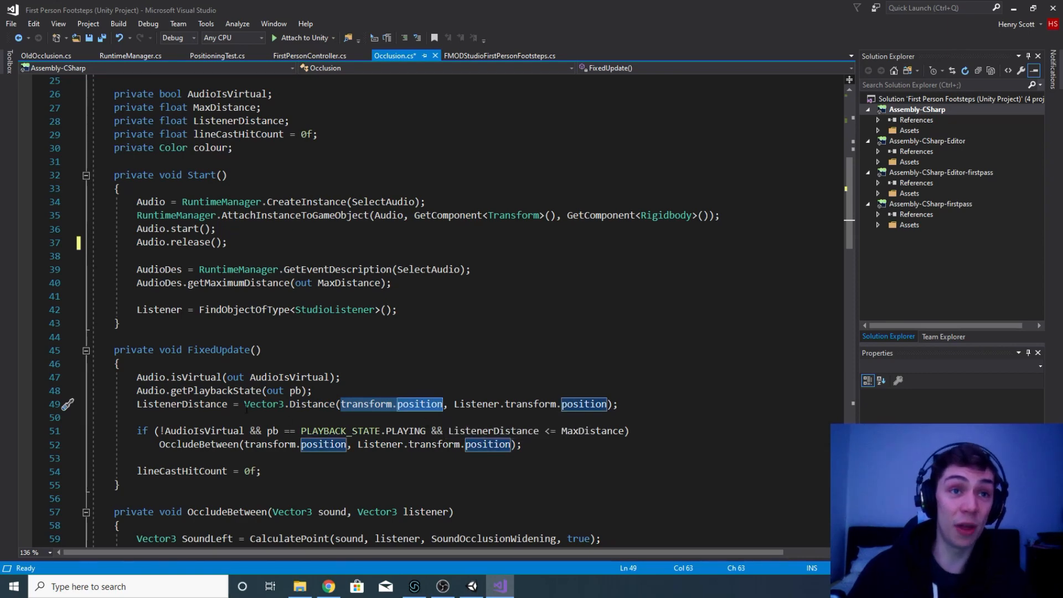
{"action": "left_click", "coordinate": [285, 404]}
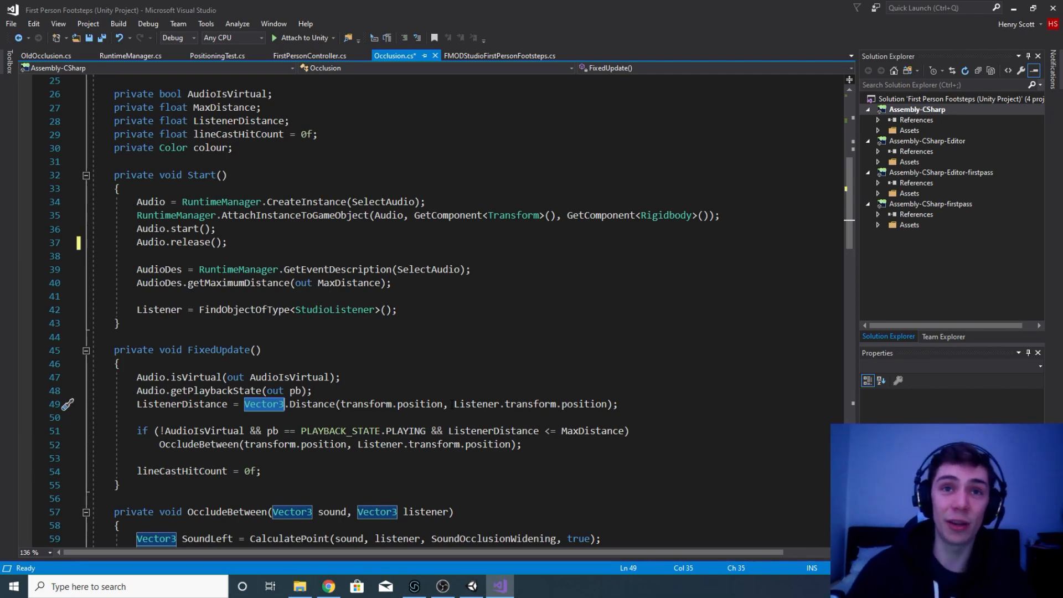
{"action": "left_click", "coordinate": [500, 403]}
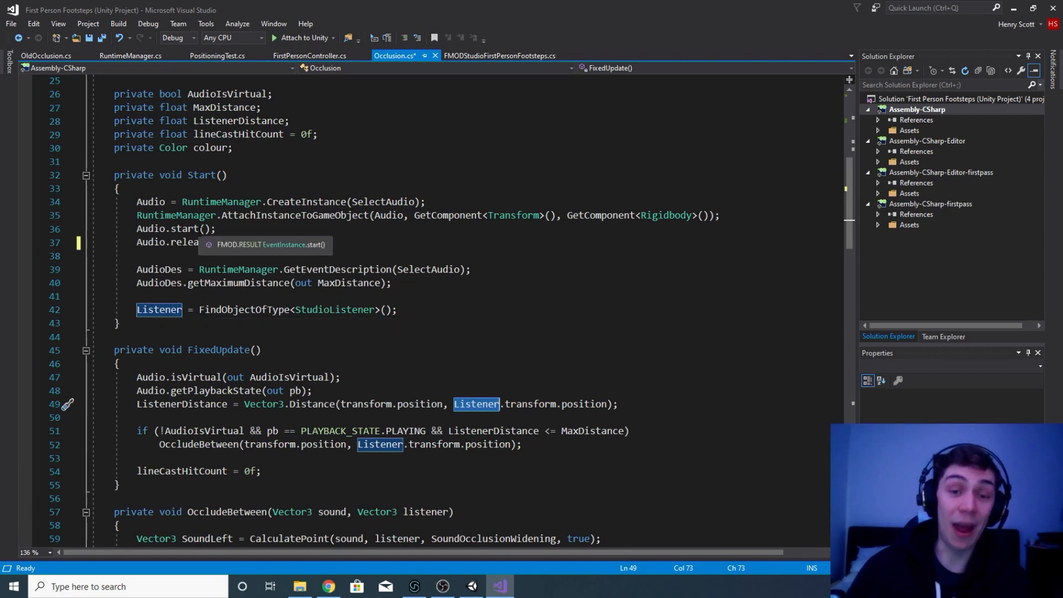
{"action": "left_click_drag", "start_coordinate": [200, 309], "coordinate": [420, 313]}
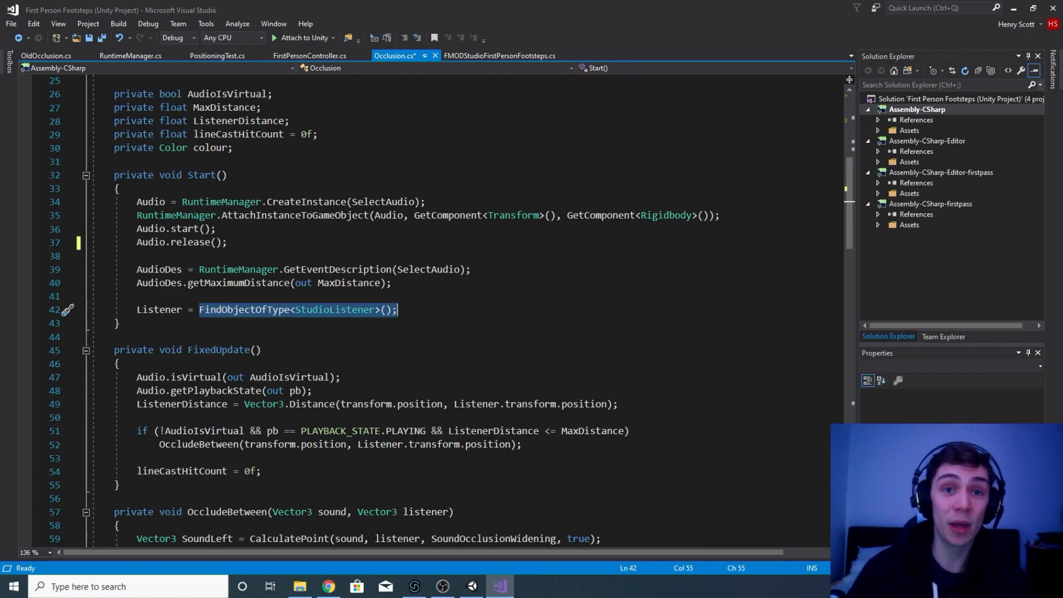
Step: Switch to Unity, select FirstPersonCharacter to view its Transform position, and return to the Occlusion script in Visual Studio
{"action": "left_click", "coordinate": [480, 594]}
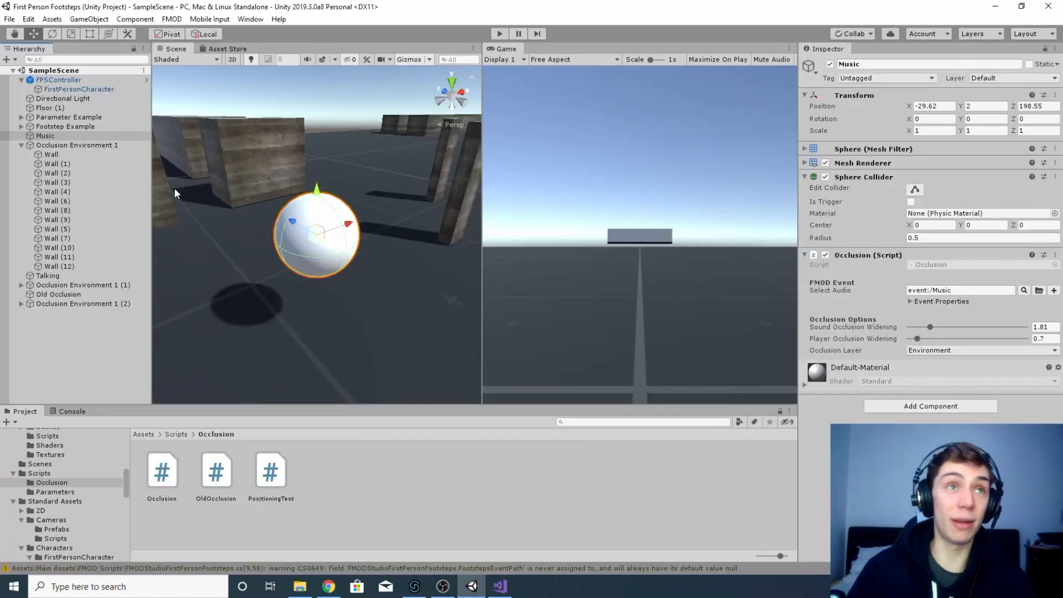
{"action": "left_click", "coordinate": [64, 89]}
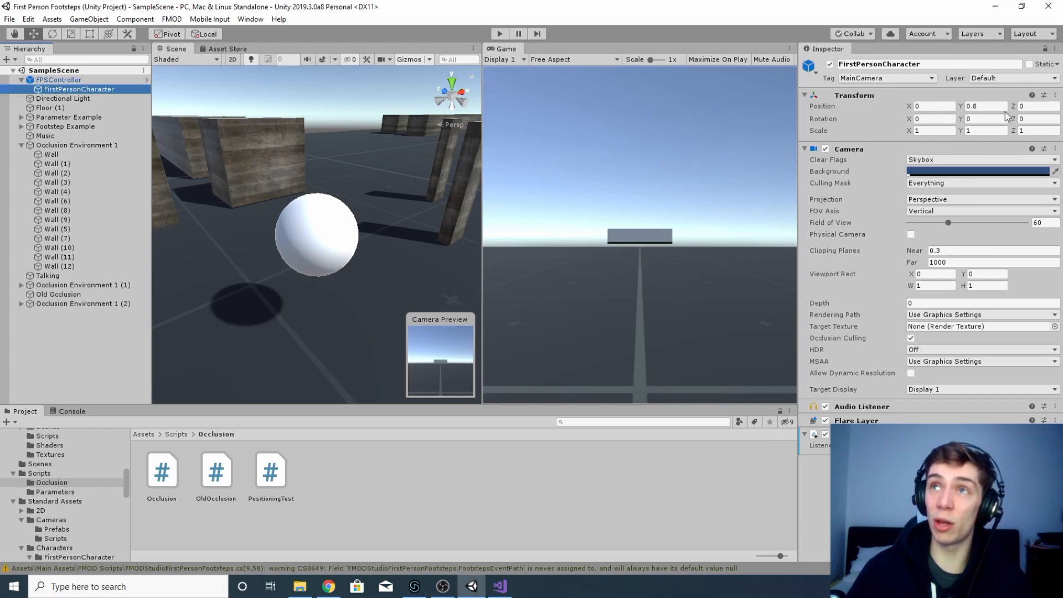
{"action": "left_click", "coordinate": [502, 586]}
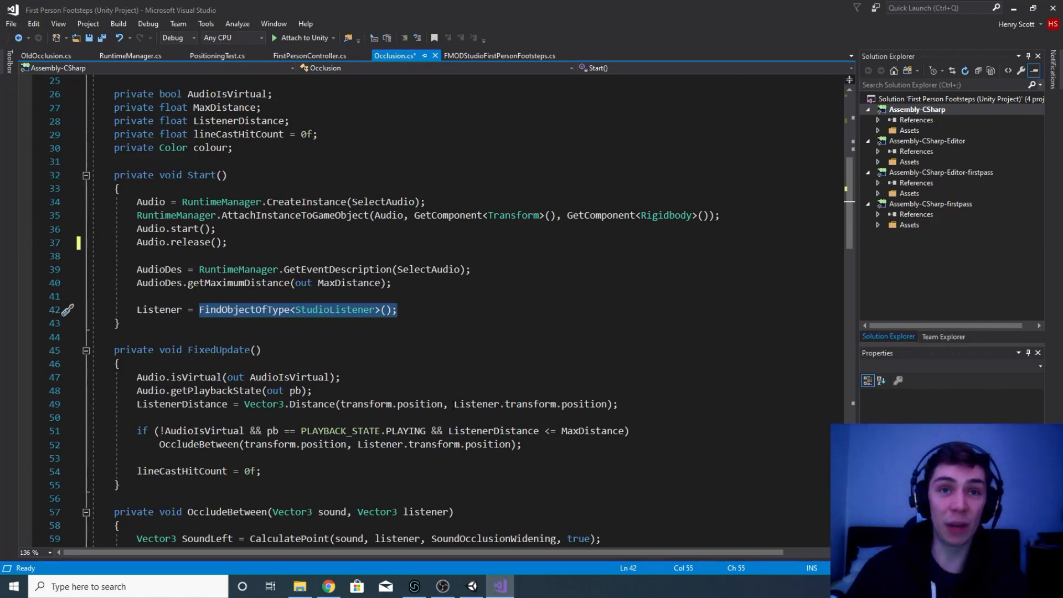
Step: Highlight the Listener.transform.position argument, the Distance method and the ListenerDistance variable in the distance calculation line
{"action": "left_click_drag", "start_coordinate": [454, 404], "coordinate": [609, 406]}
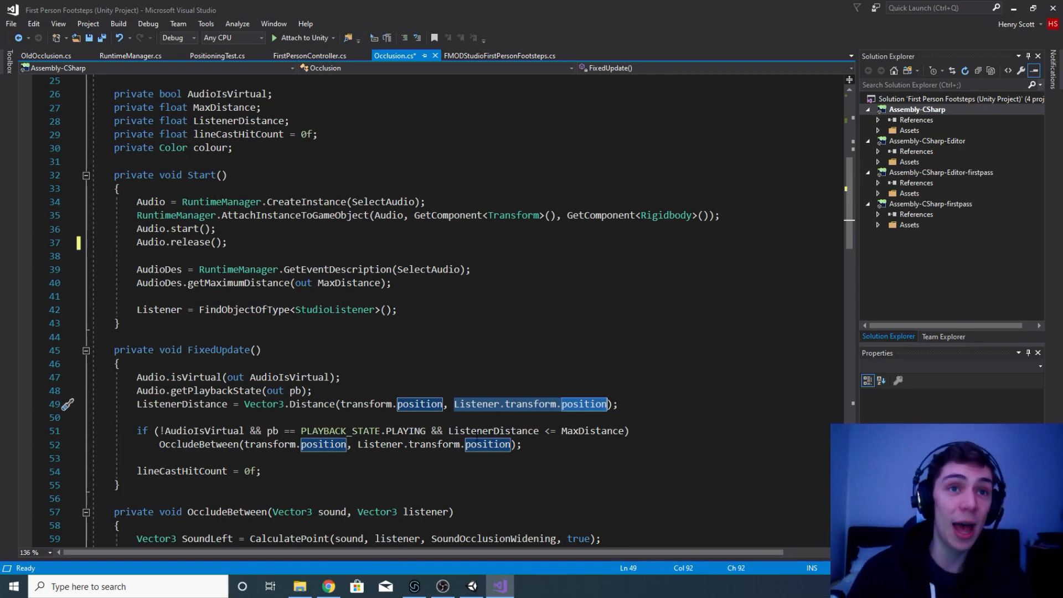
{"action": "double_click", "coordinate": [313, 404]}
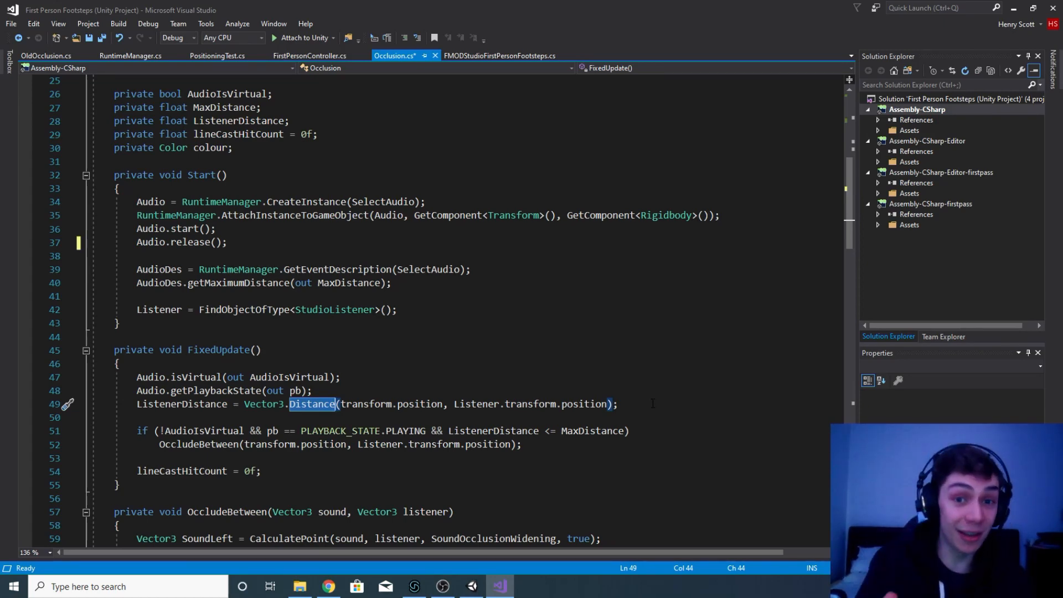
{"action": "double_click", "coordinate": [202, 405]}
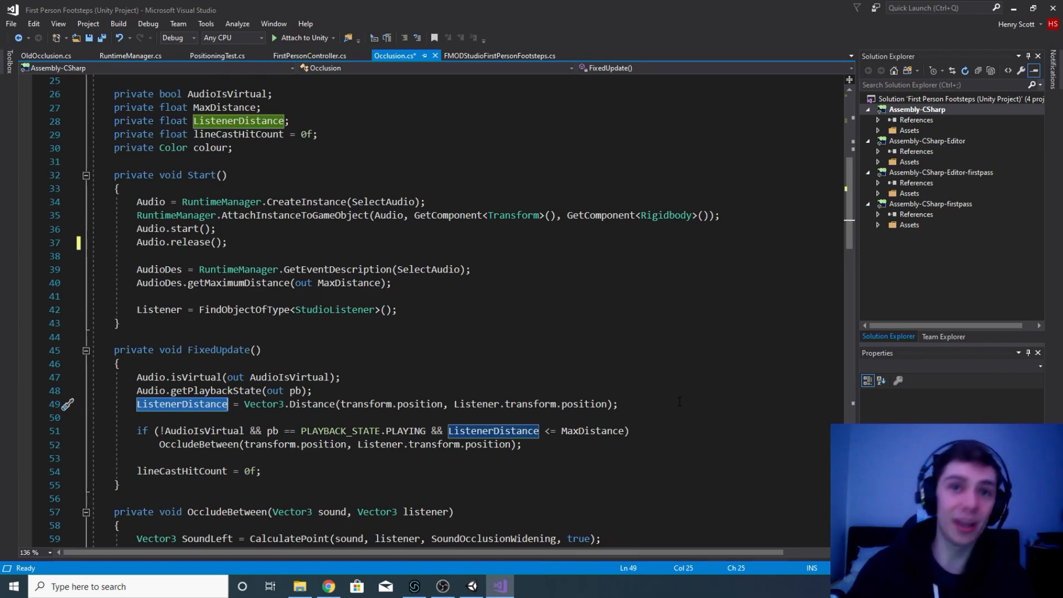
Step: Highlight the !AudioIsVirtual, PLAYBACK_STATE.PLAYING and ListenerDistance parts of the if condition in FixedUpdate
{"action": "left_click", "coordinate": [649, 431]}
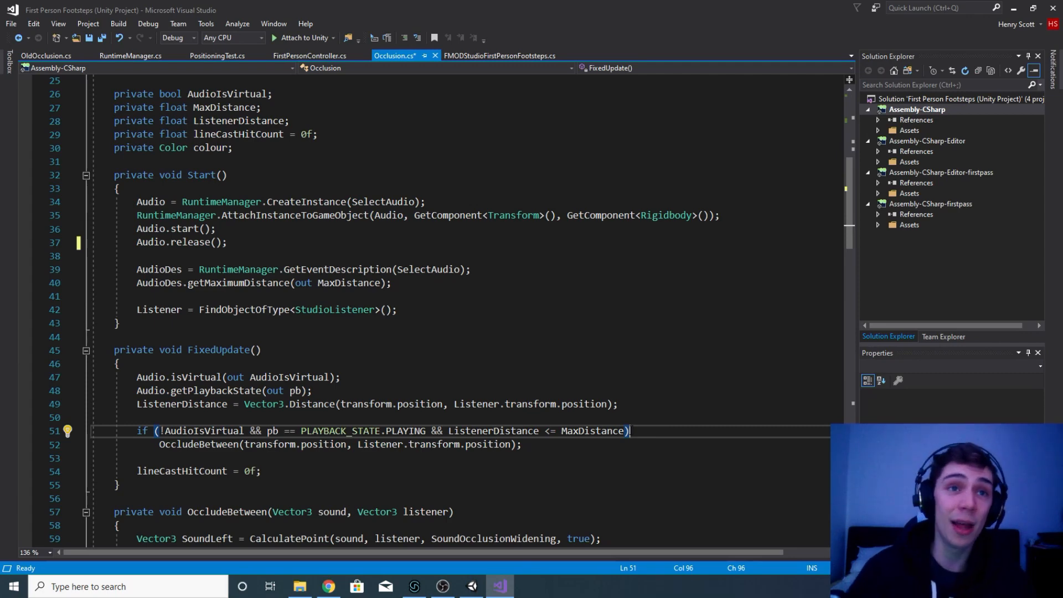
{"action": "left_click", "coordinate": [340, 392]}
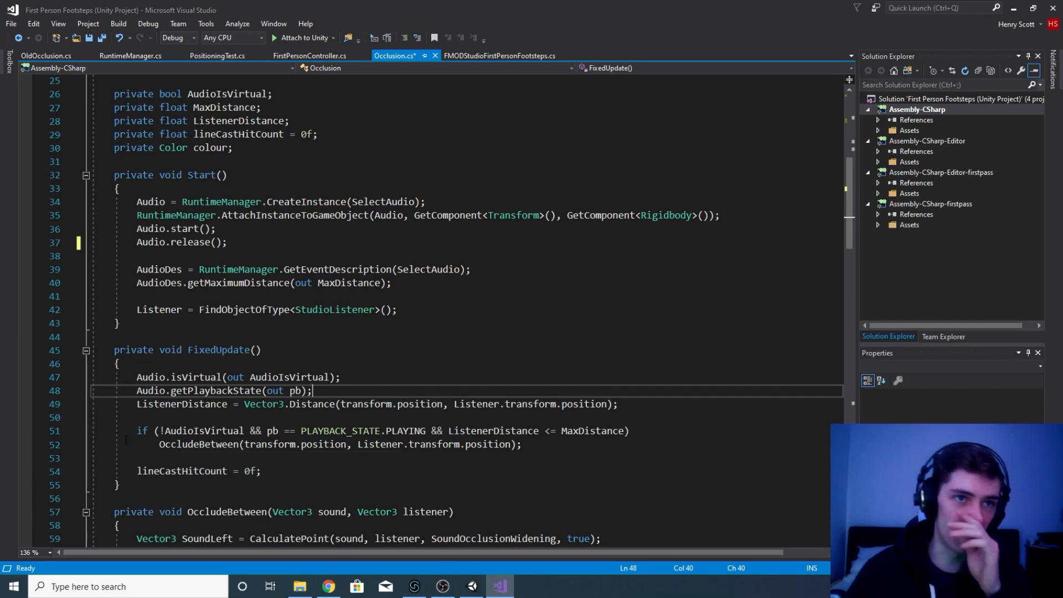
{"action": "left_click_drag", "start_coordinate": [161, 431], "coordinate": [244, 433]}
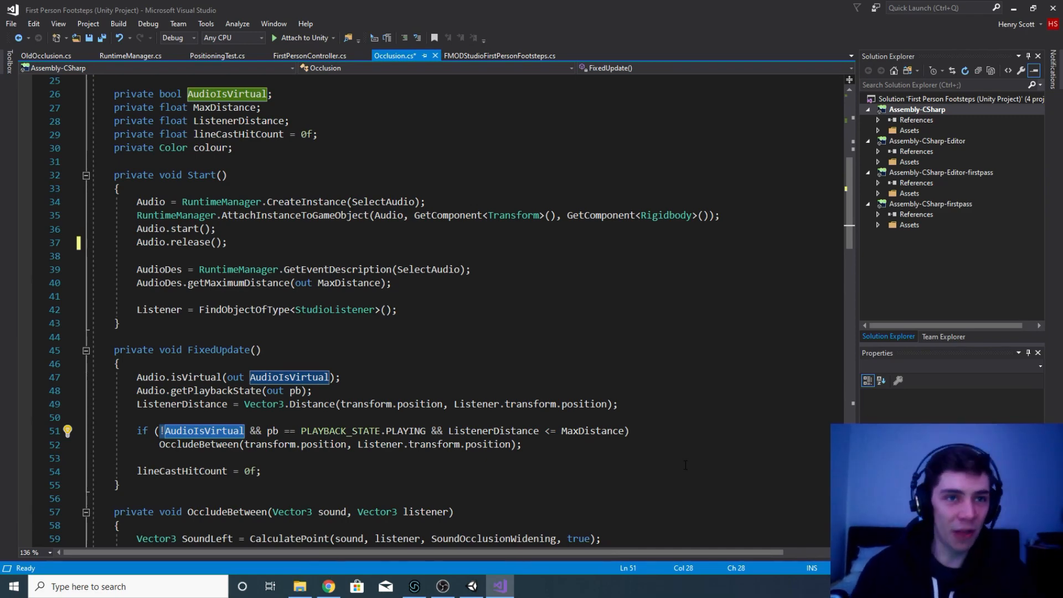
{"action": "left_click_drag", "start_coordinate": [267, 431], "coordinate": [427, 430]}
{"action": "mouse_move", "coordinate": [425, 432]}
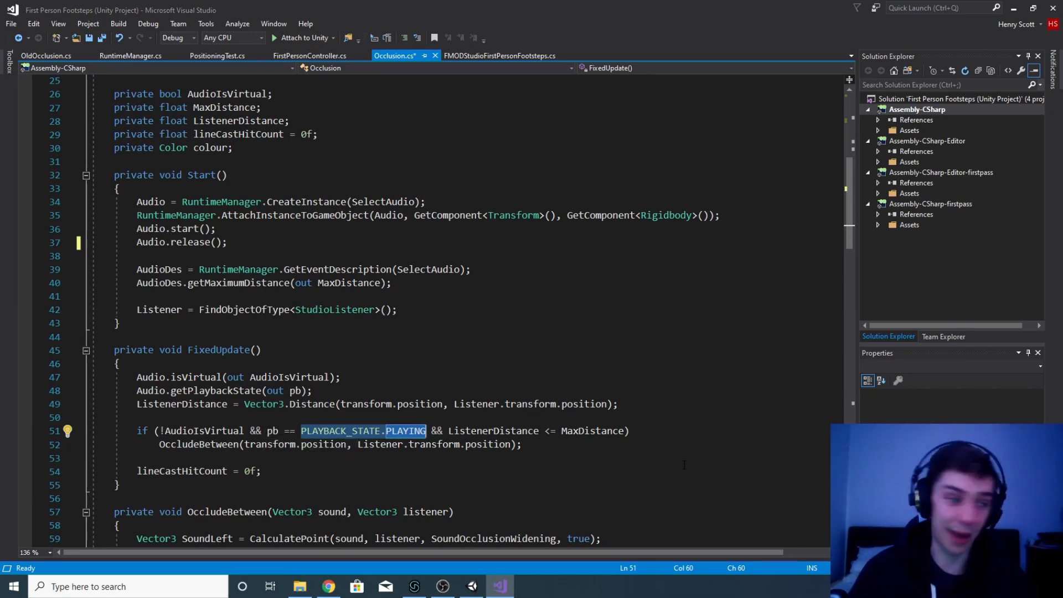
{"action": "left_click_drag", "start_coordinate": [448, 430], "coordinate": [543, 432]}
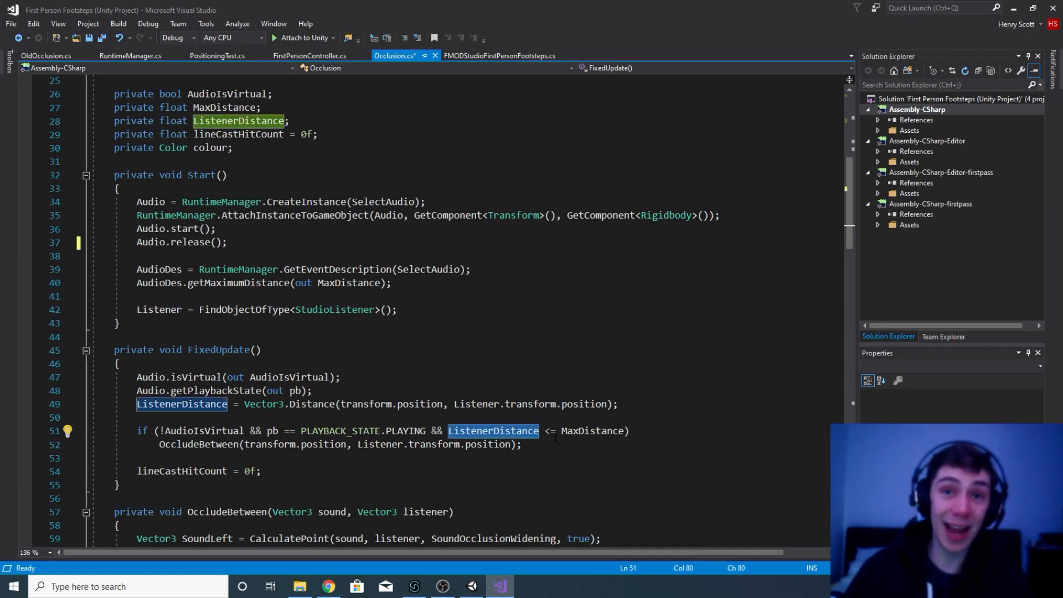
Step: Highlight MaxDistance in the if condition, view the Talking event's spatializer distance range in FMOD Studio, and return to Visual Studio
{"action": "left_click_drag", "start_coordinate": [561, 432], "coordinate": [625, 432]}
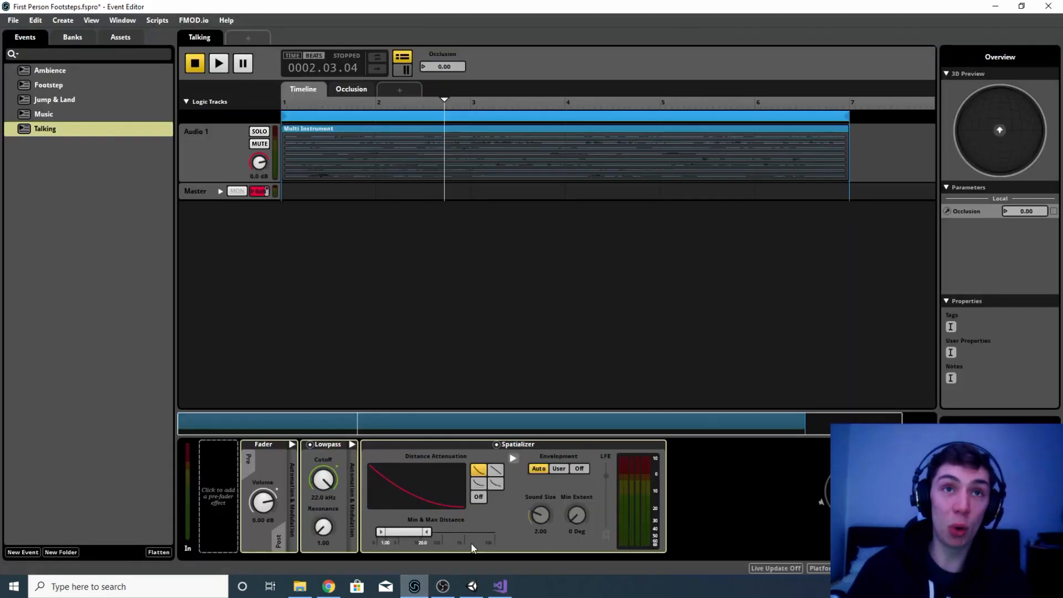
{"action": "left_click", "coordinate": [414, 586]}
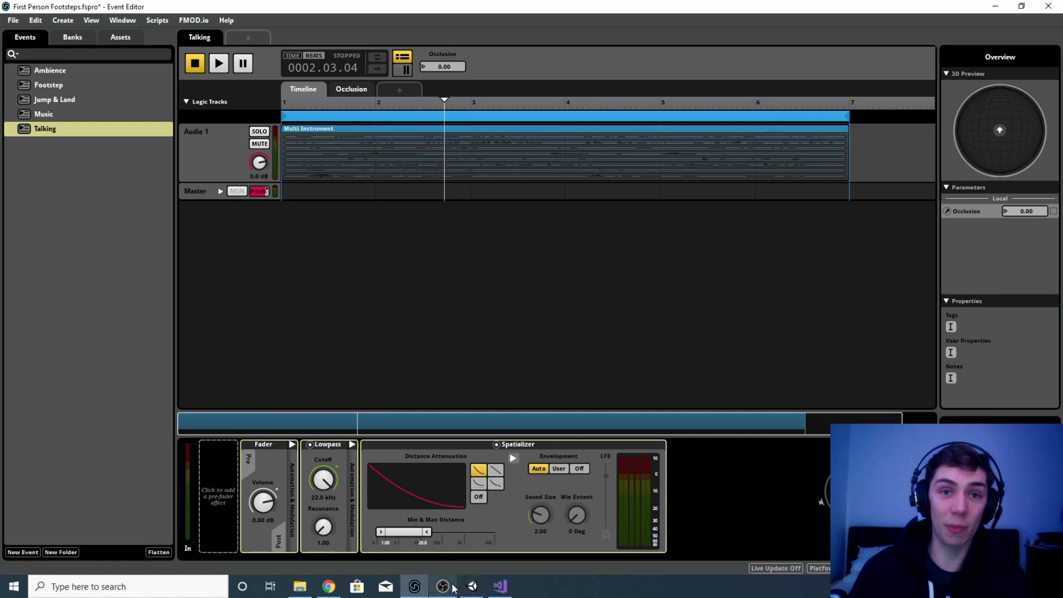
{"action": "left_click", "coordinate": [503, 587]}
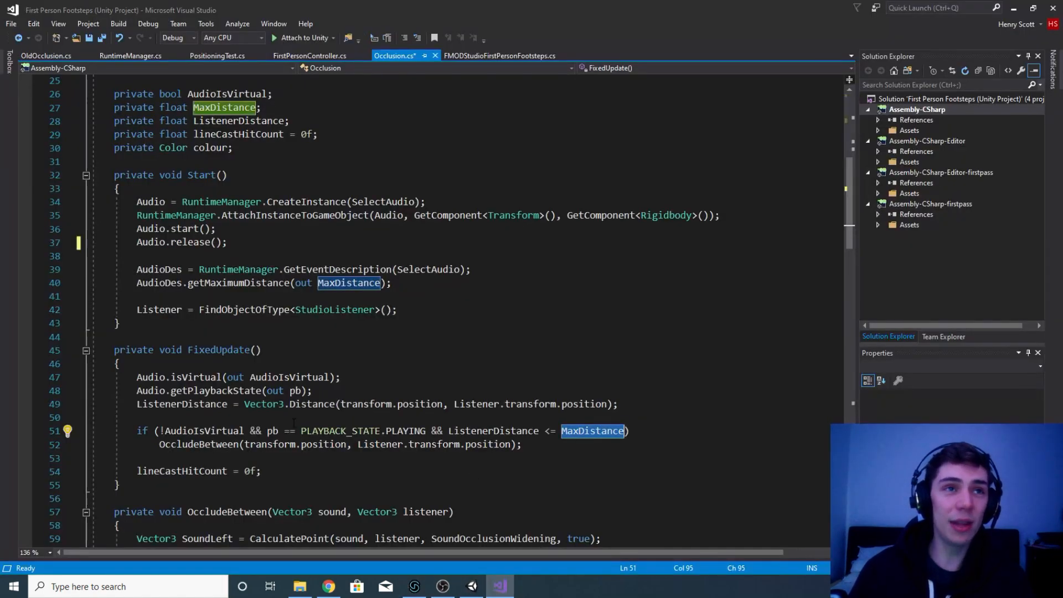
Step: Highlight ListenerDistance in the distance calculation line, and switch to Unity to view the gap between the Music sphere and the first-person character
{"action": "double_click", "coordinate": [182, 404]}
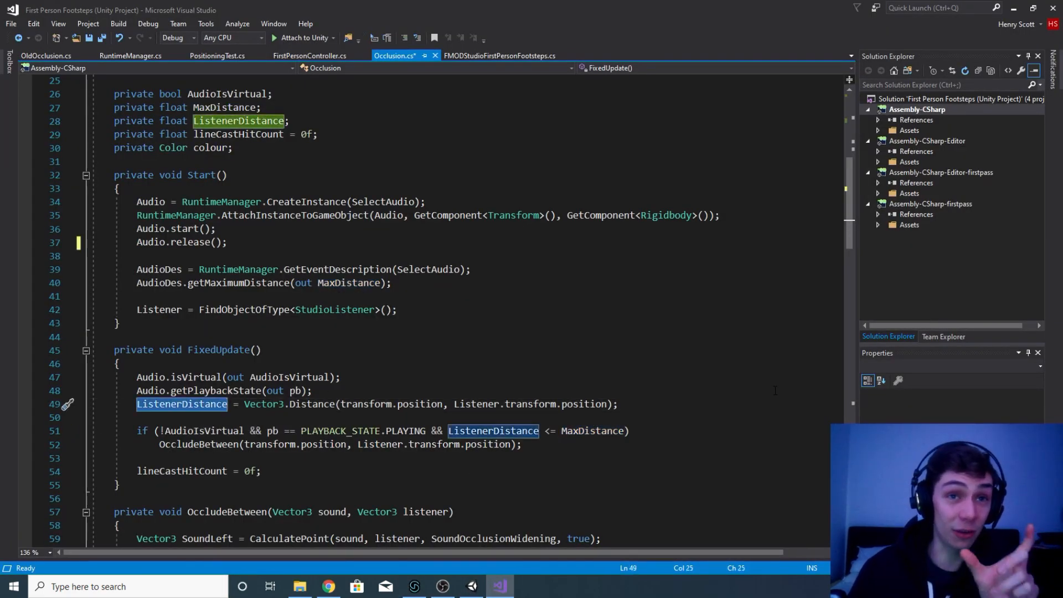
{"action": "left_click", "coordinate": [471, 587]}
{"action": "scroll", "coordinate": [366, 283], "scroll_direction": "down", "scroll_amount": 3}
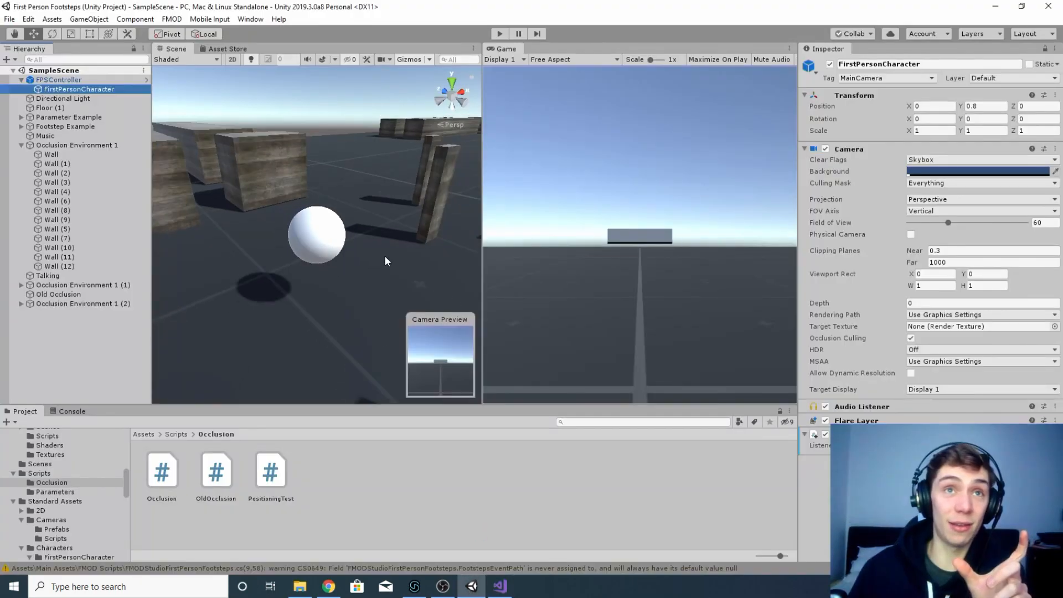
{"action": "right_click_drag", "start_coordinate": [384, 260], "coordinate": [427, 232]}
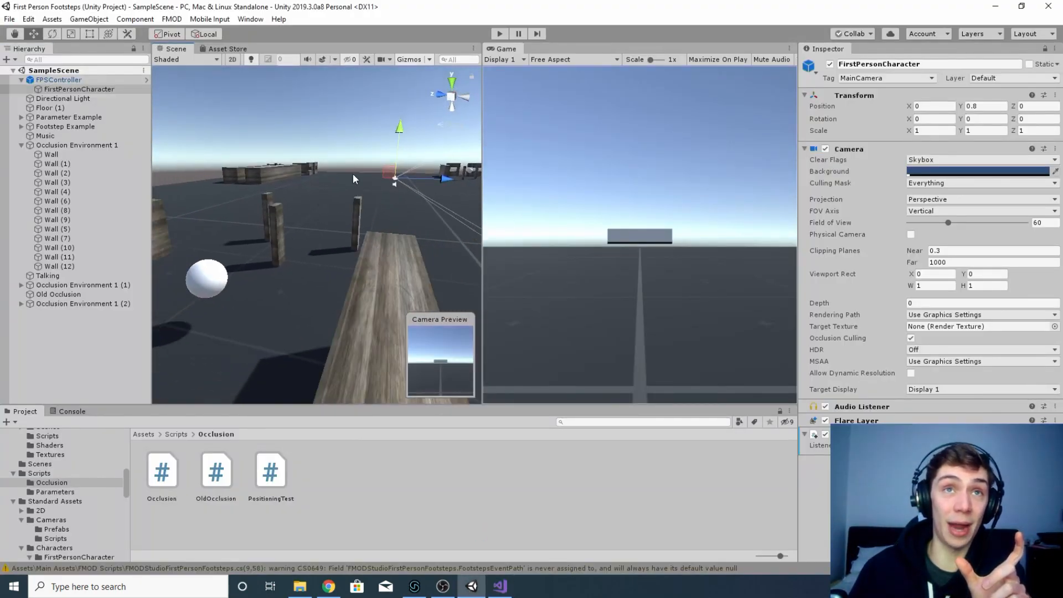
Step: View the Talking event's distance attenuation in FMOD Studio, and highlight !AudioIsVirtual and pb == PLAYBACK_STATE.PLAYING in the Visual Studio script's if condition
{"action": "key", "text": "alt+Tab"}
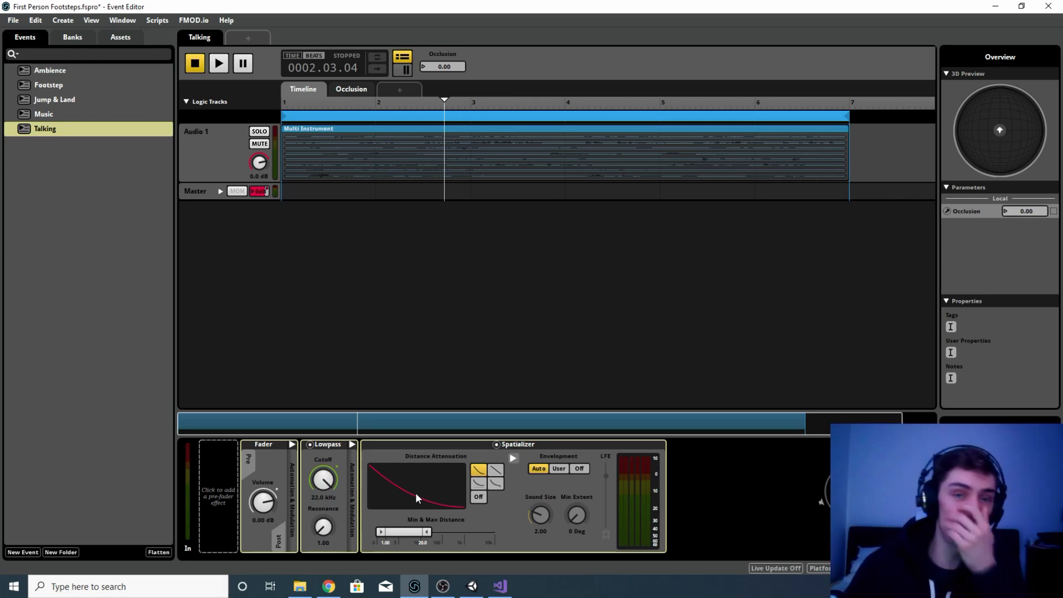
{"action": "key", "text": "alt+Tab"}
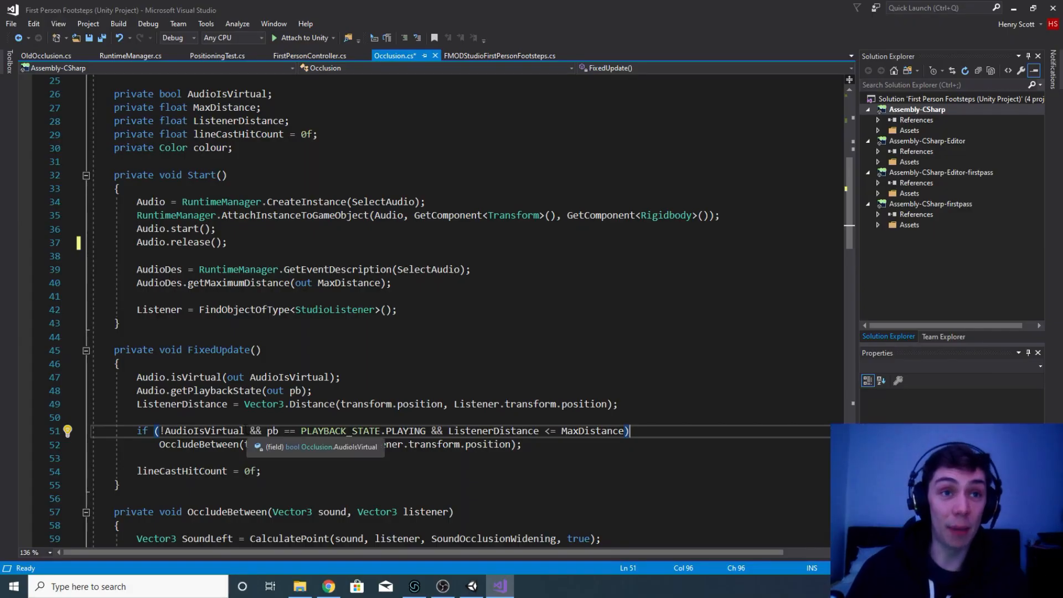
{"action": "left_click_drag", "start_coordinate": [244, 431], "coordinate": [160, 431]}
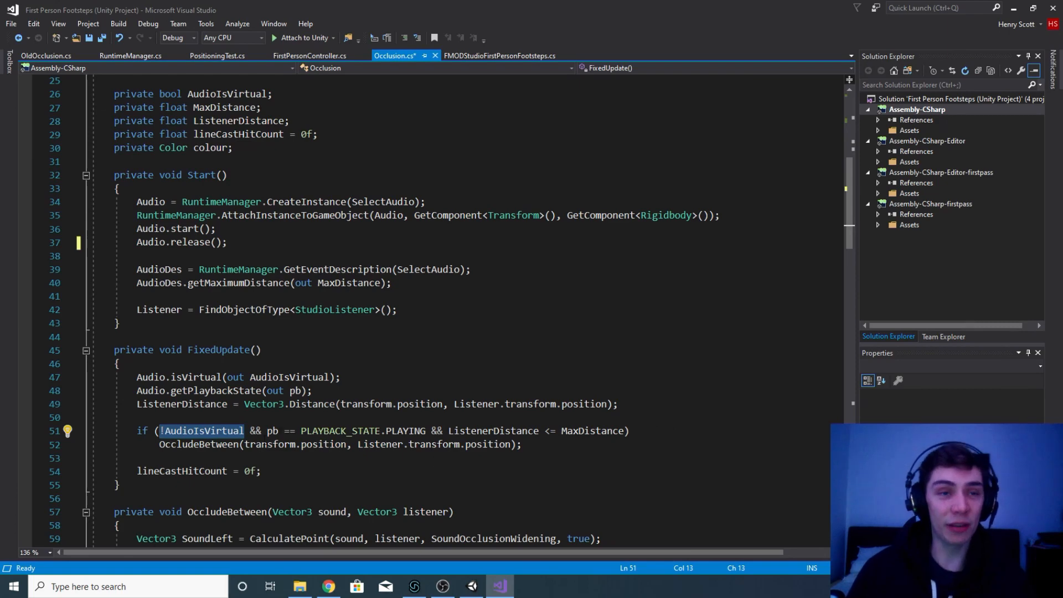
{"action": "left_click_drag", "start_coordinate": [267, 431], "coordinate": [425, 427]}
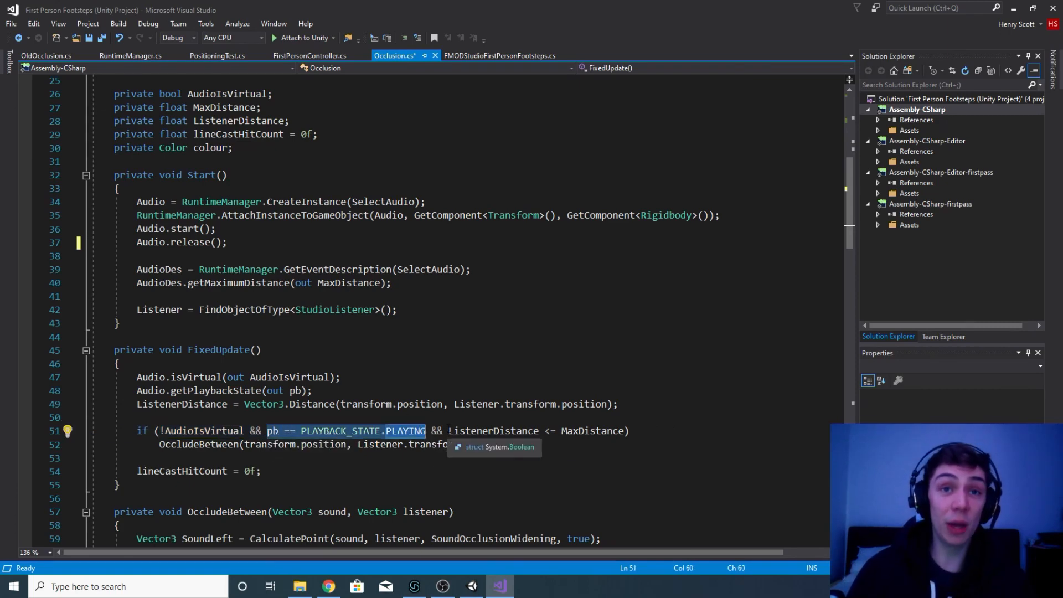
Step: Highlight ListenerDistance <= MaxDistance and !AudioIsVirtual in the if condition, and point out the OccludeBetween call and lineCastHitCount reset below it
{"action": "left_click_drag", "start_coordinate": [448, 430], "coordinate": [625, 431]}
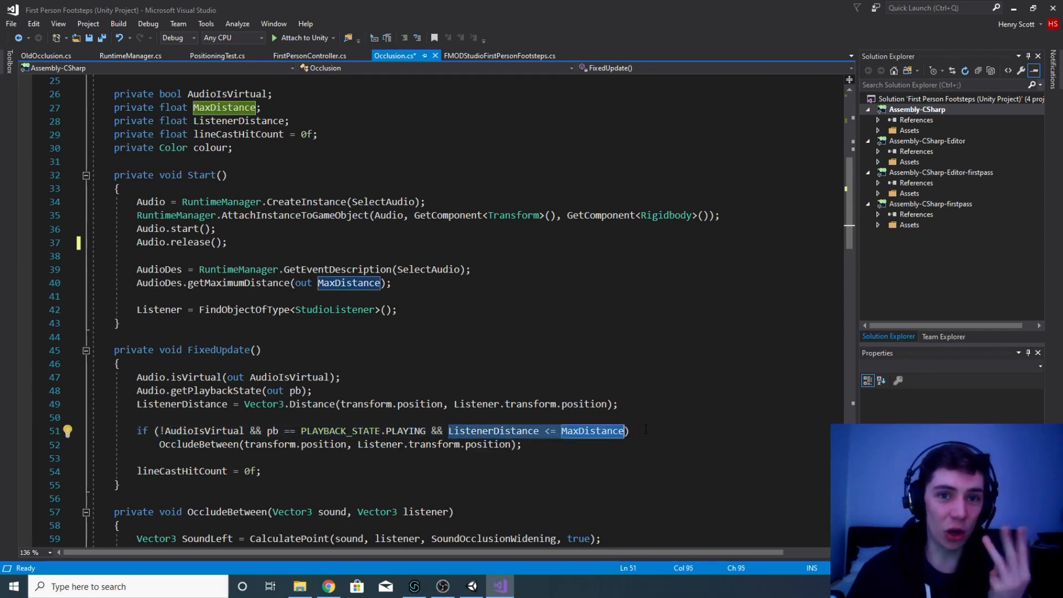
{"action": "left_click_drag", "start_coordinate": [244, 431], "coordinate": [155, 431]}
{"action": "left_click", "coordinate": [162, 444]}
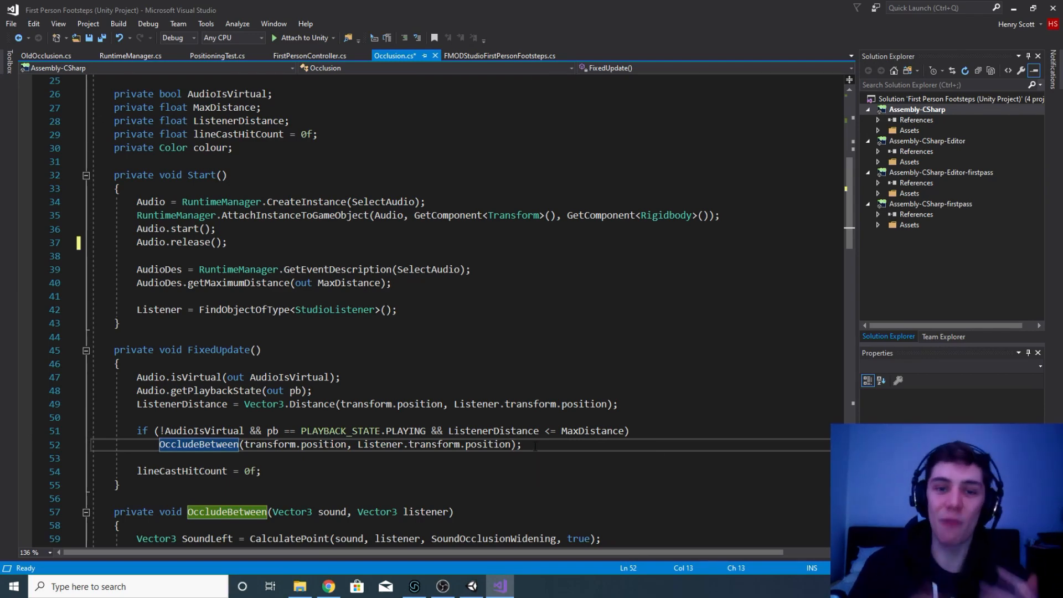
{"action": "left_click", "coordinate": [268, 470]}
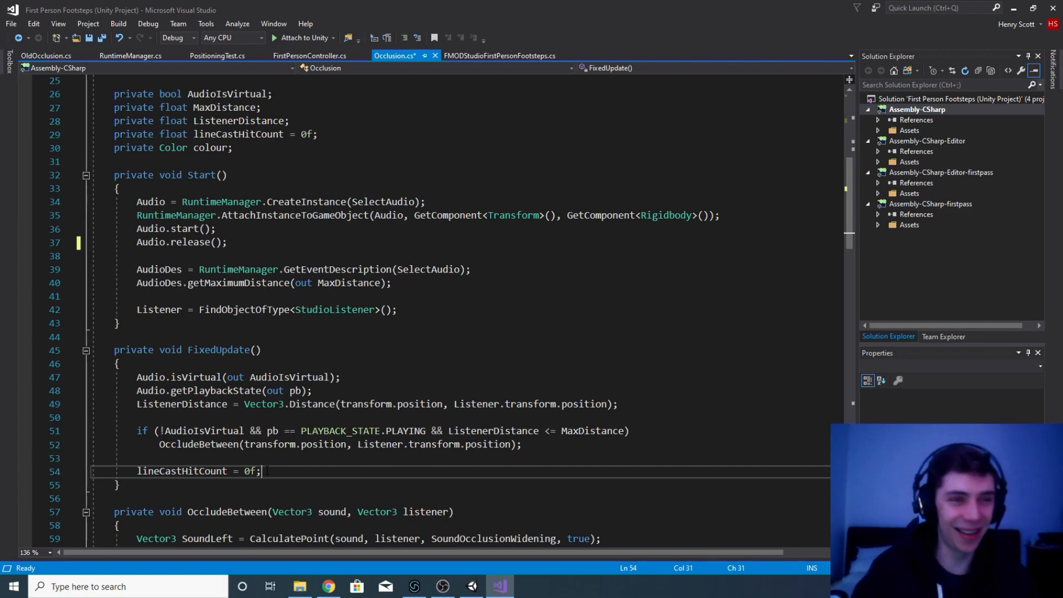
Step: Mark the OccludeBetween call in FixedUpdate, and look over the OccludeBetween method defined below it
{"action": "left_click", "coordinate": [211, 446]}
{"action": "scroll", "coordinate": [660, 453], "scroll_direction": "down", "scroll_amount": 9}
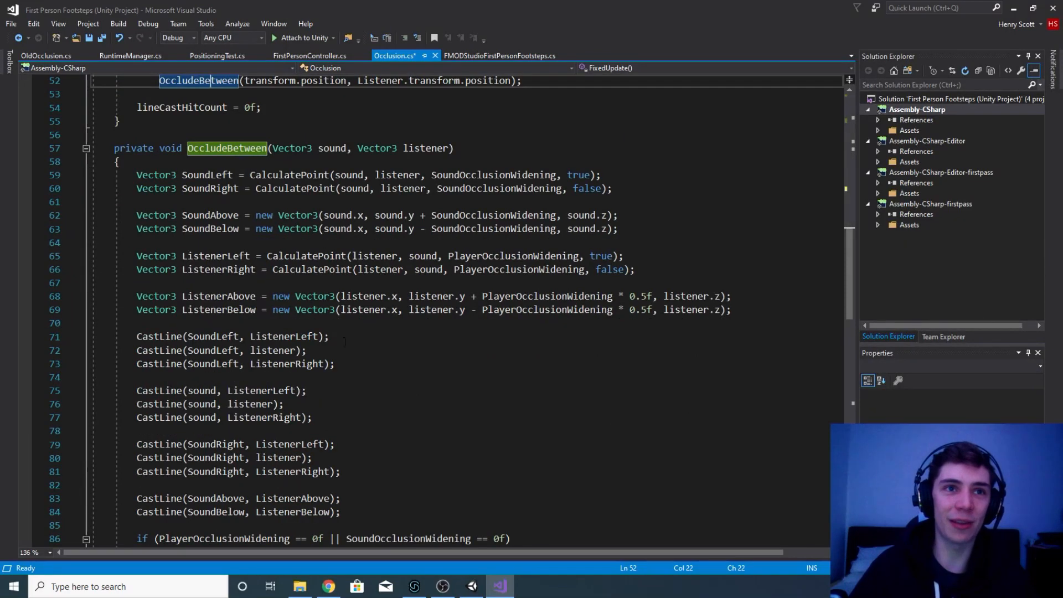
{"action": "scroll", "coordinate": [345, 342], "scroll_direction": "down", "scroll_amount": 1}
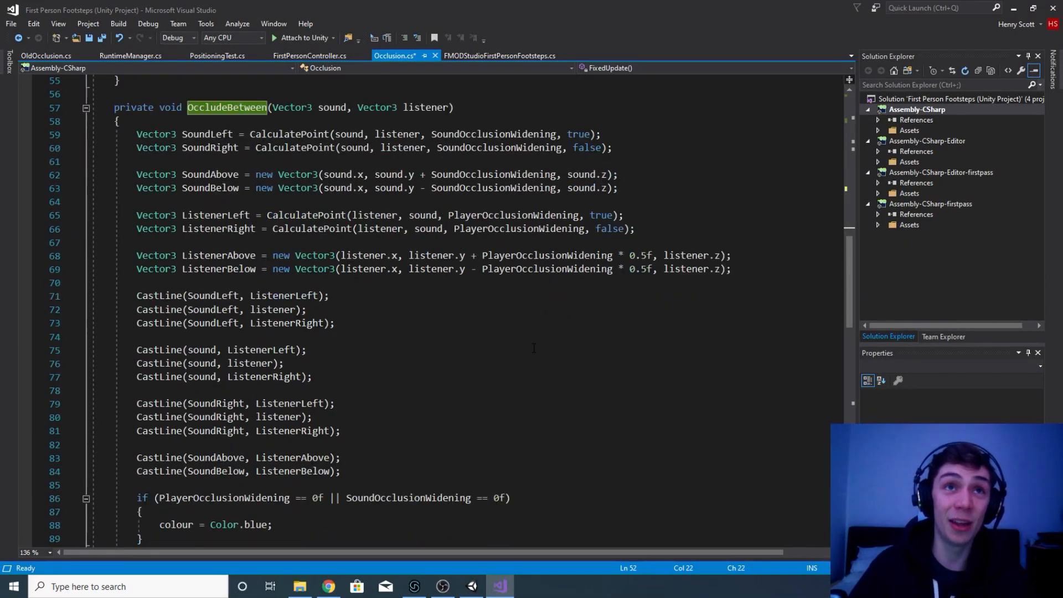
{"action": "scroll", "coordinate": [534, 348], "scroll_direction": "up", "scroll_amount": 5}
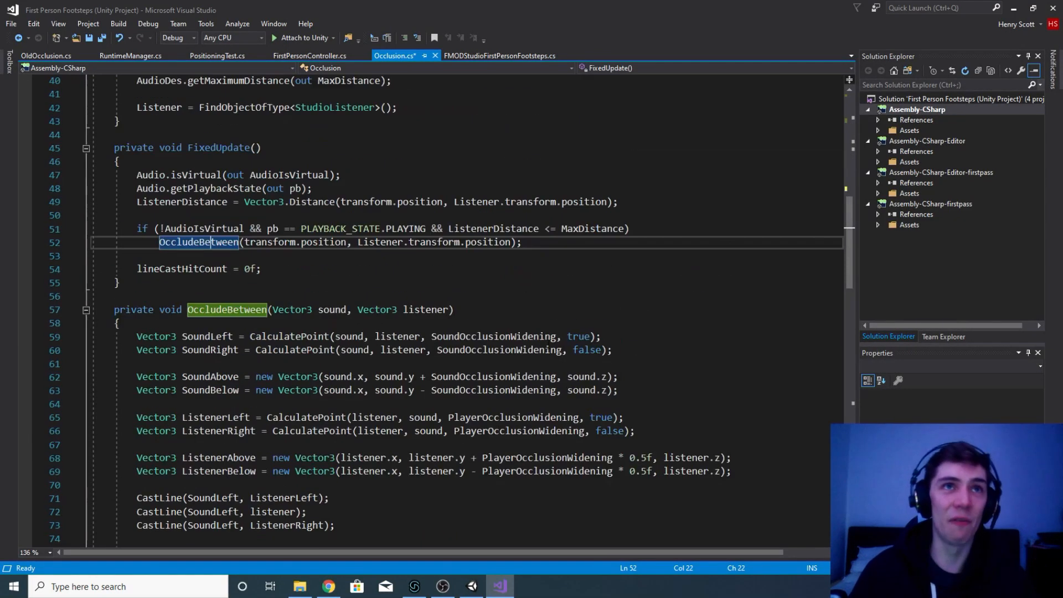
{"action": "scroll", "coordinate": [239, 287], "scroll_direction": "up", "scroll_amount": 2}
{"action": "scroll", "coordinate": [239, 286], "scroll_direction": "down", "scroll_amount": 3}
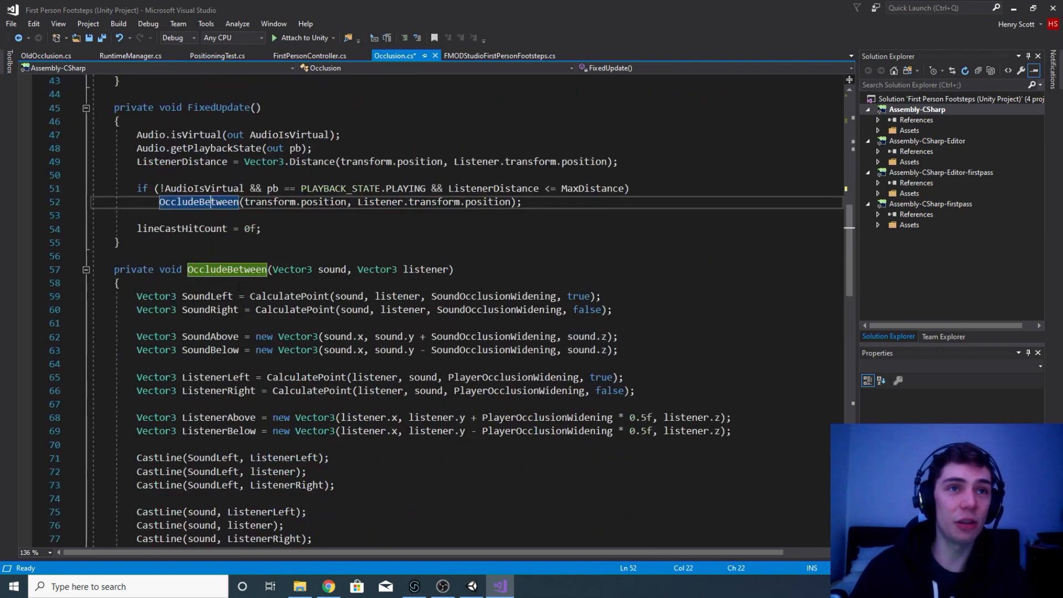
Step: Highlight the Vector3 sound and Vector3 listener parameters in the OccludeBetween method signature, including each parameter's uses
{"action": "left_click_drag", "start_coordinate": [346, 270], "coordinate": [272, 270]}
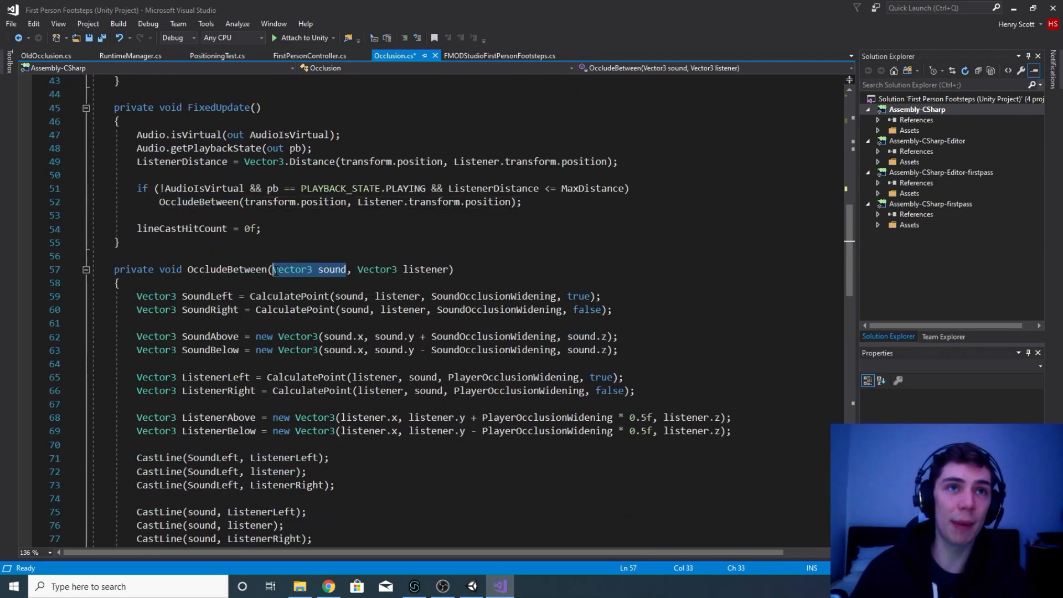
{"action": "left_click_drag", "start_coordinate": [352, 270], "coordinate": [449, 270]}
{"action": "left_click", "coordinate": [463, 268]}
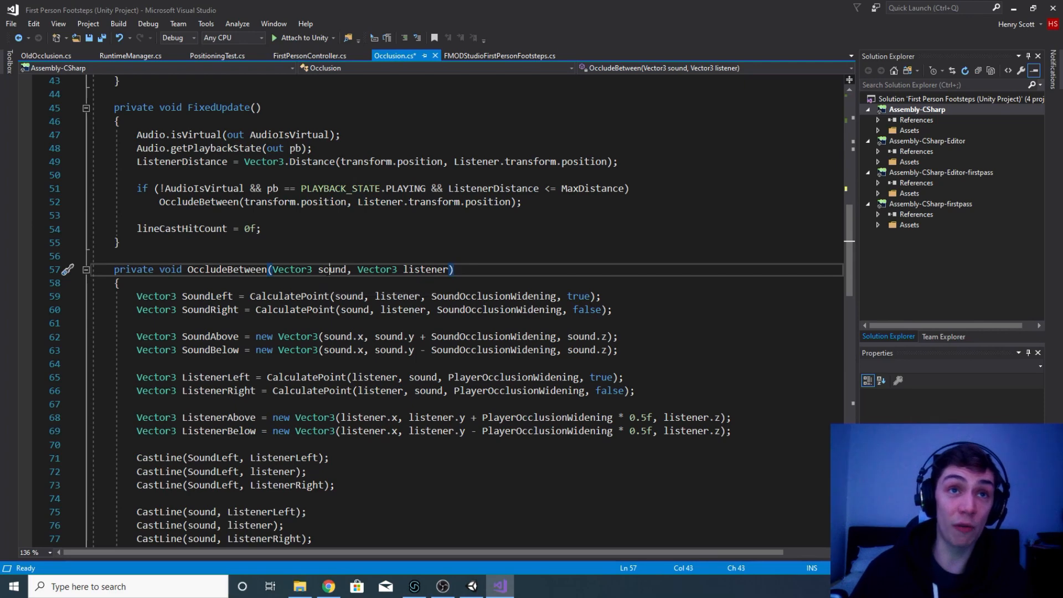
{"action": "double_click", "coordinate": [332, 269]}
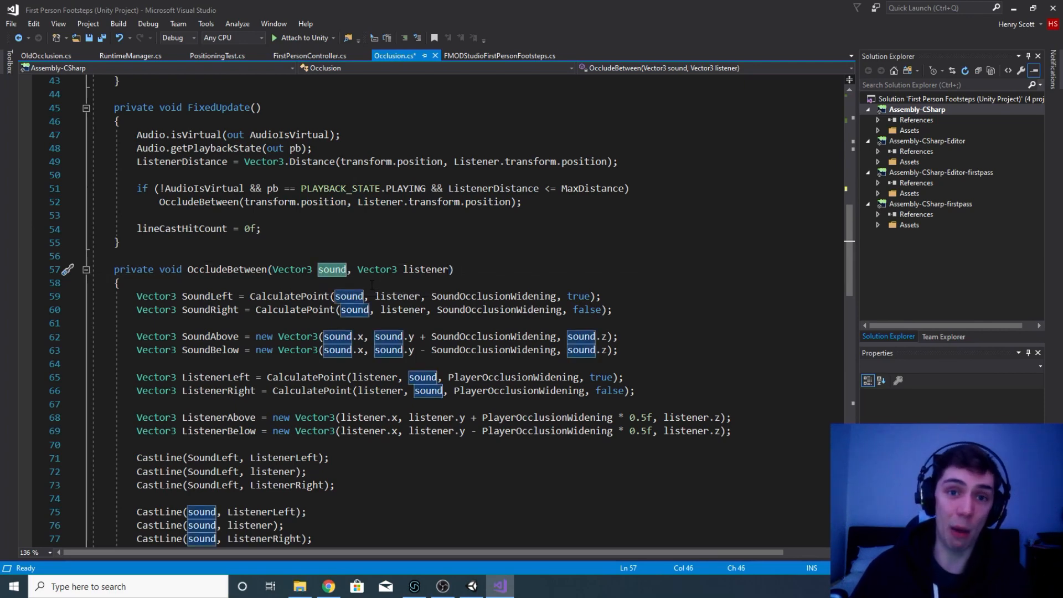
{"action": "double_click", "coordinate": [427, 269]}
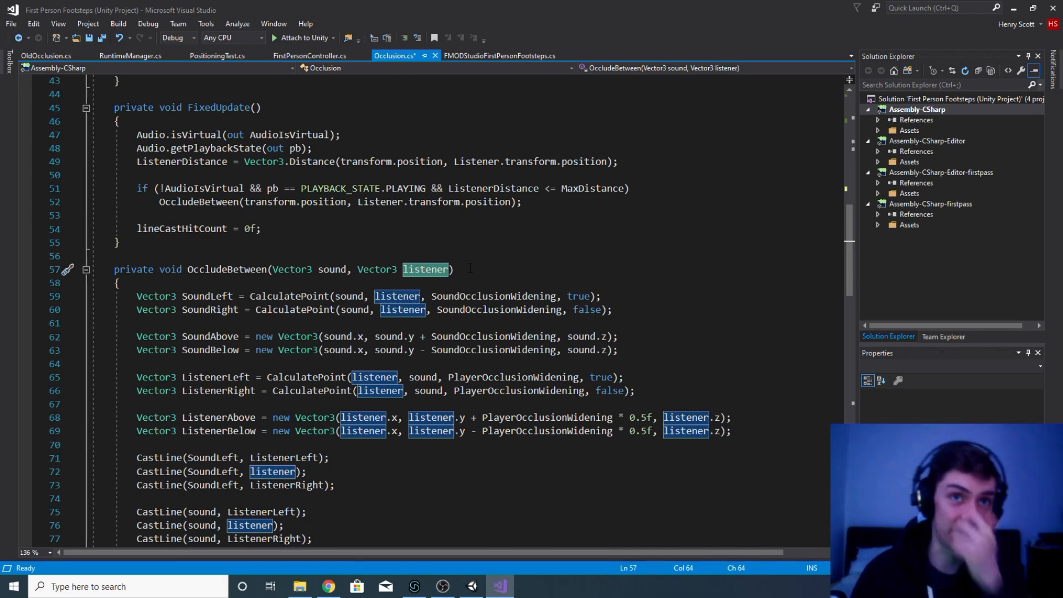
Step: Mark the OccludeBetween call, select the Music object in Unity to show the sound's position, and return to Visual Studio
{"action": "left_click", "coordinate": [199, 203]}
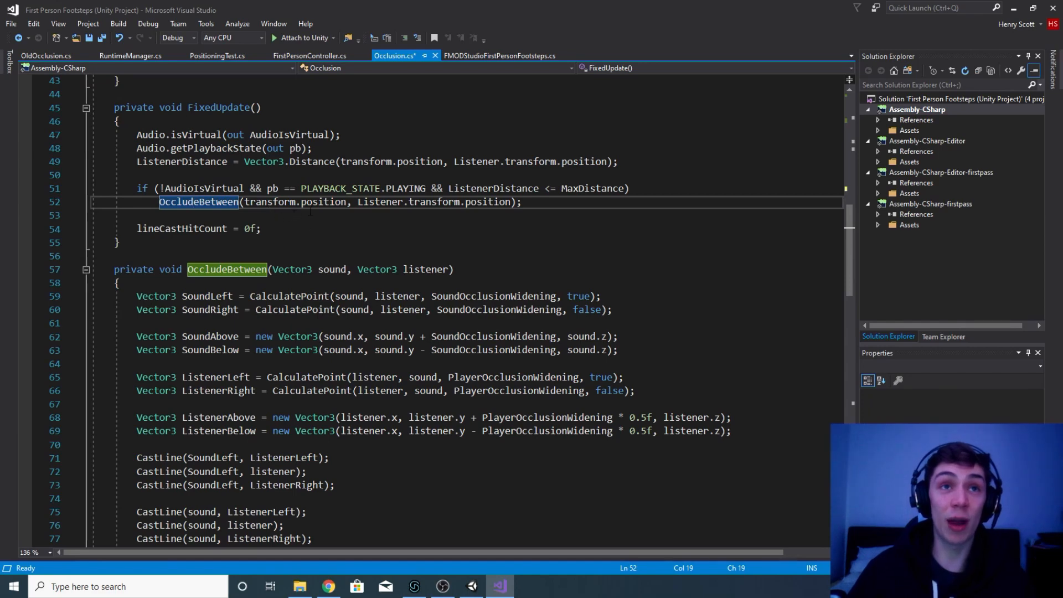
{"action": "left_click", "coordinate": [472, 586]}
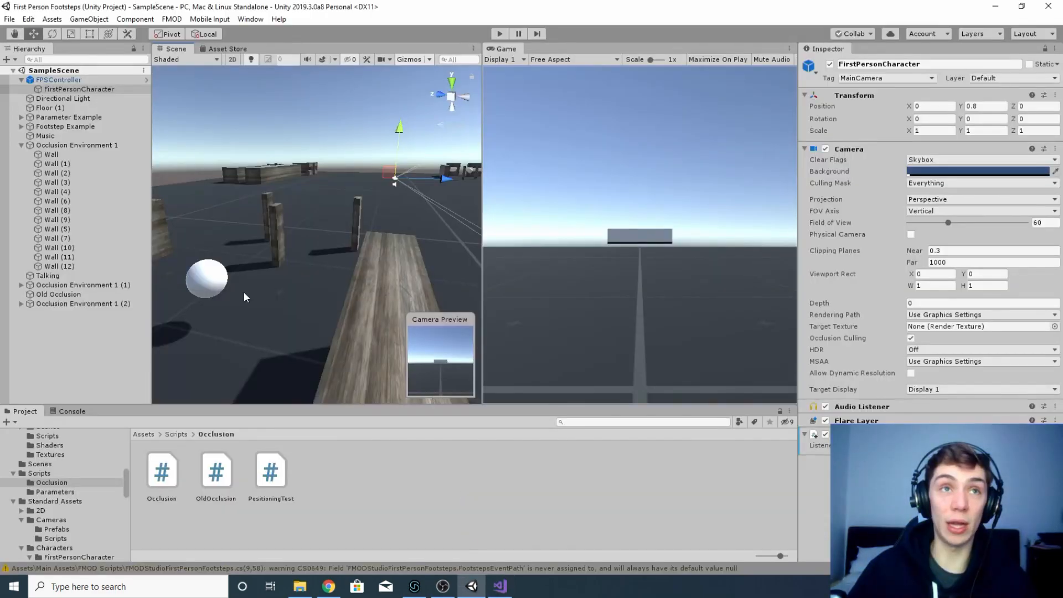
{"action": "left_click", "coordinate": [45, 135]}
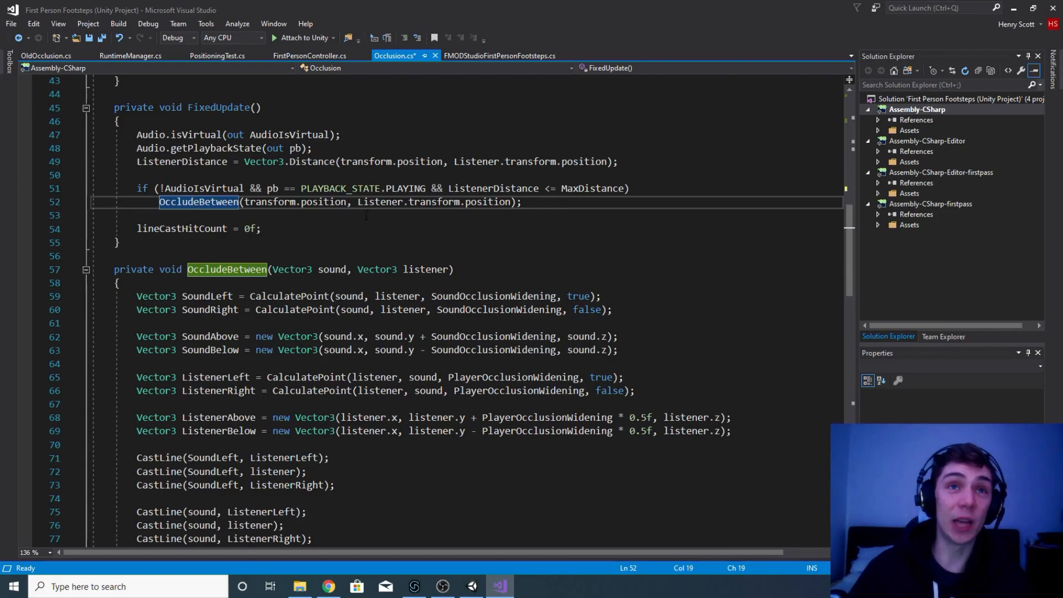
{"action": "left_click", "coordinate": [500, 586]}
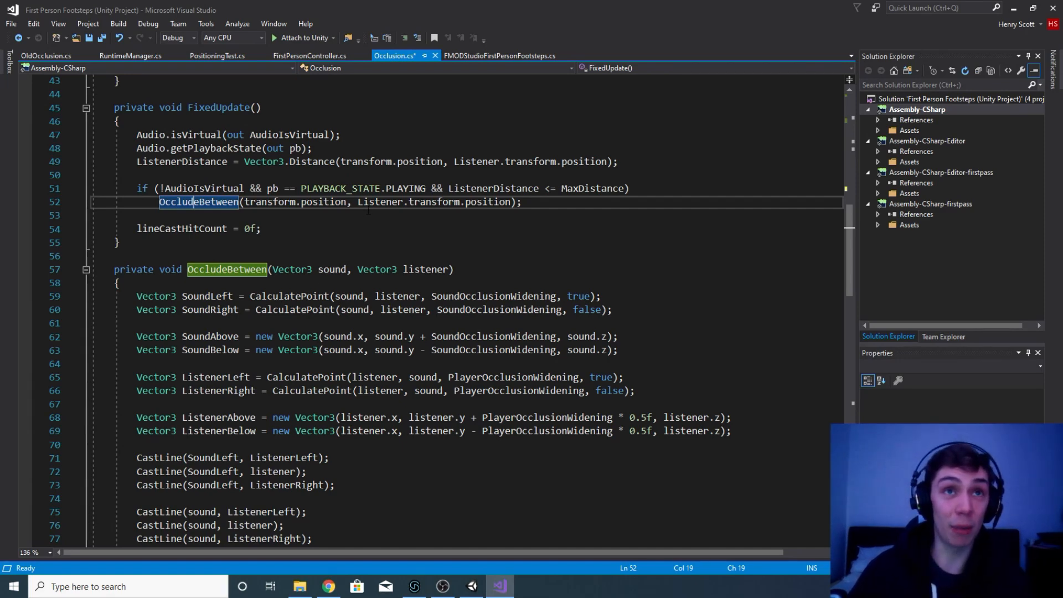
Step: Trace the OccludeBetween call's transform.position and Listener.transform.position arguments to the sound and listener parameters in the method signature
{"action": "left_click", "coordinate": [371, 202]}
{"action": "key", "text": "Right"}
{"action": "key", "text": "Right"}
{"action": "key", "text": "Right"}
{"action": "key", "text": "Right"}
{"action": "key", "text": "Right"}
{"action": "key", "text": "Right"}
{"action": "key", "text": "Right"}
{"action": "key", "text": "Right"}
{"action": "key", "text": "Right"}
{"action": "key", "text": "Right"}
{"action": "key", "text": "Right"}
{"action": "key", "text": "Right"}
{"action": "key", "text": "Right"}
{"action": "key", "text": "Right"}
{"action": "key", "text": "Right"}
{"action": "key", "text": "Right"}
{"action": "key", "text": "Right"}
{"action": "key", "text": "Right"}
{"action": "key", "text": "Right"}
{"action": "key", "text": "Right"}
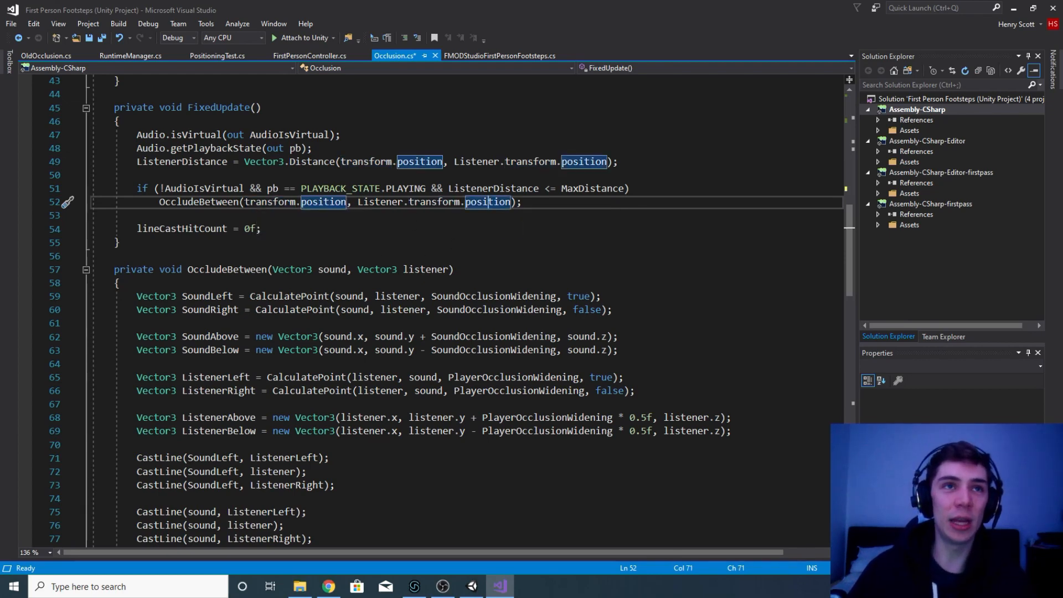
{"action": "left_click_drag", "start_coordinate": [244, 203], "coordinate": [347, 202]}
{"action": "left_click", "coordinate": [329, 270]}
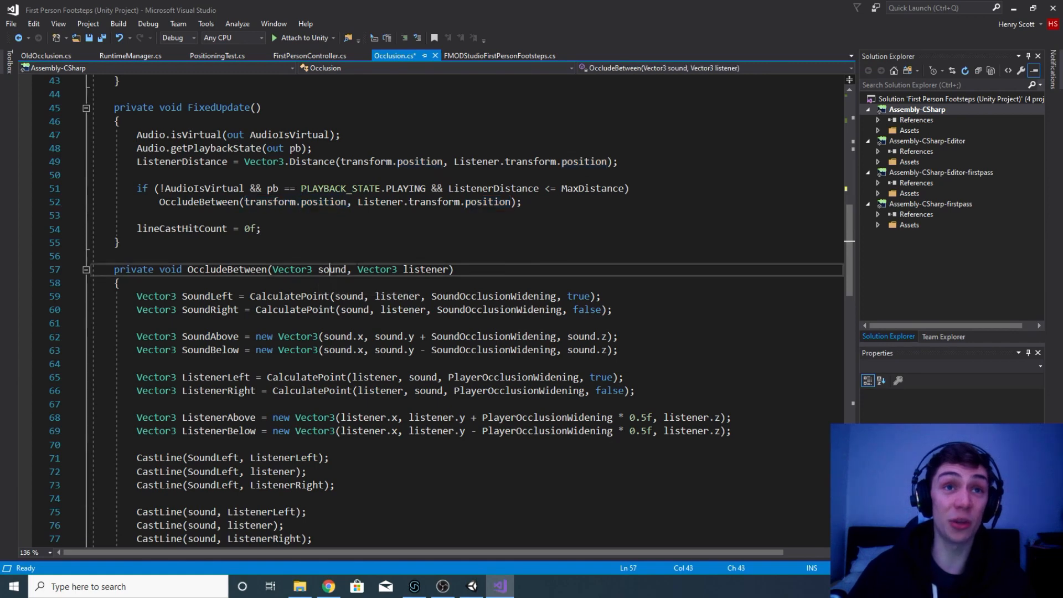
{"action": "left_click", "coordinate": [419, 269]}
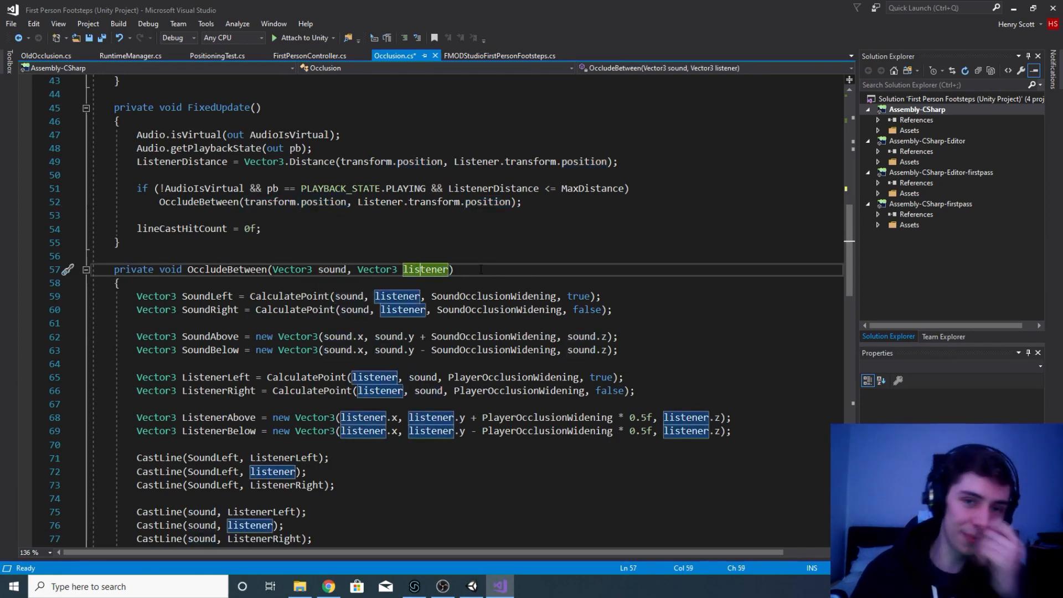
Step: Review the OccludeBetween body down to the SetParameter() call, and return to the start of the method
{"action": "scroll", "coordinate": [481, 269], "scroll_direction": "down", "scroll_amount": 2}
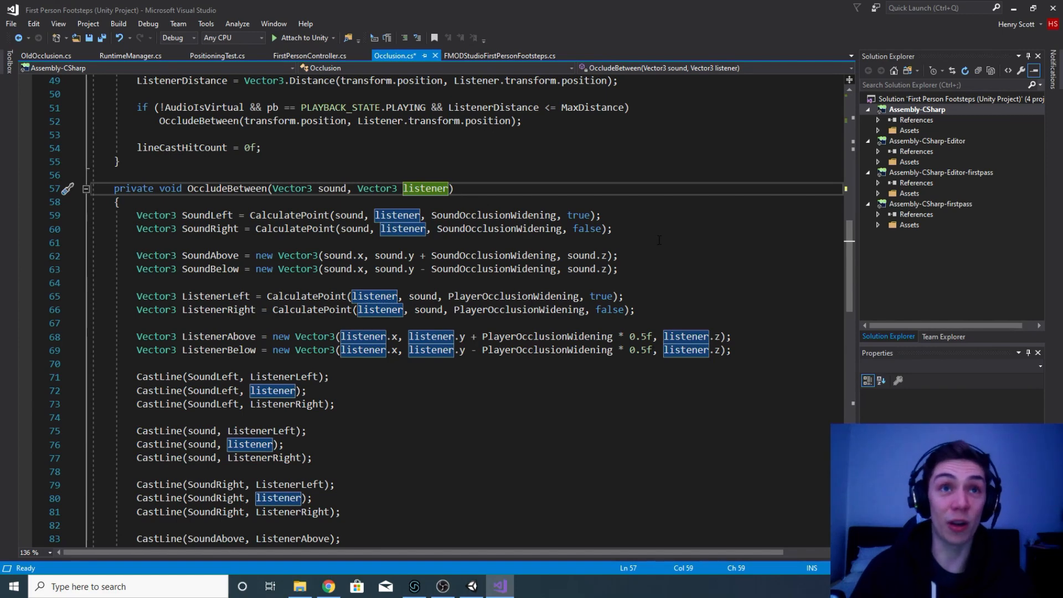
{"action": "scroll", "coordinate": [488, 416], "scroll_direction": "down", "scroll_amount": 3}
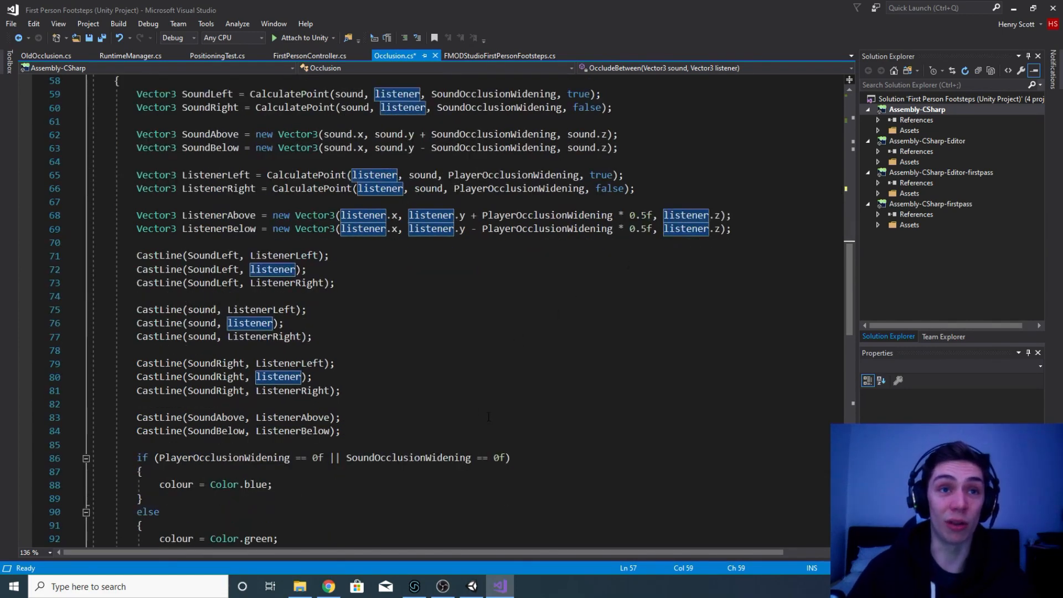
{"action": "scroll", "coordinate": [402, 429], "scroll_direction": "down", "scroll_amount": 3}
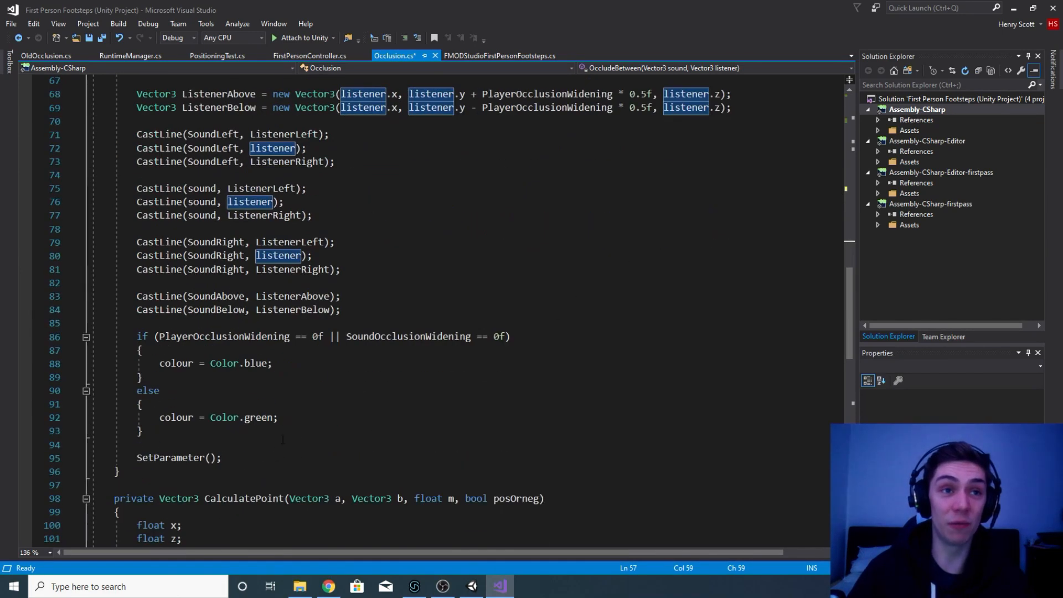
{"action": "left_click", "coordinate": [257, 458]}
{"action": "scroll", "coordinate": [68, 453], "scroll_direction": "up", "scroll_amount": 10}
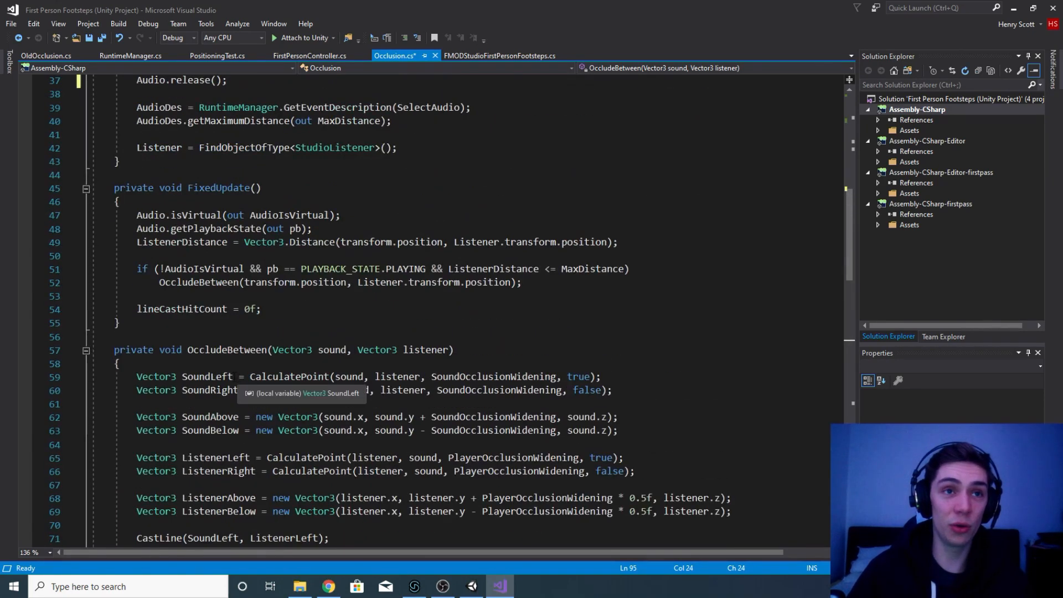
Step: Insert 19 blank lines after the SoundLeft declaration in OccludeBetween to isolate it from the remaining code
{"action": "left_click", "coordinate": [686, 374]}
{"action": "key", "text": "Return"}
{"action": "key", "text": "Return"}
{"action": "key", "text": "Return"}
{"action": "key", "text": "Return"}
{"action": "key", "text": "Return"}
{"action": "key", "text": "Return"}
{"action": "key", "text": "Return"}
{"action": "key", "text": "Return"}
{"action": "key", "text": "Return"}
{"action": "key", "text": "Return"}
{"action": "key", "text": "Return"}
{"action": "key", "text": "Return"}
{"action": "key", "text": "Return"}
{"action": "key", "text": "Return"}
{"action": "key", "text": "Return"}
{"action": "key", "text": "Return"}
{"action": "key", "text": "Return"}
{"action": "key", "text": "Return"}
{"action": "key", "text": "Return"}
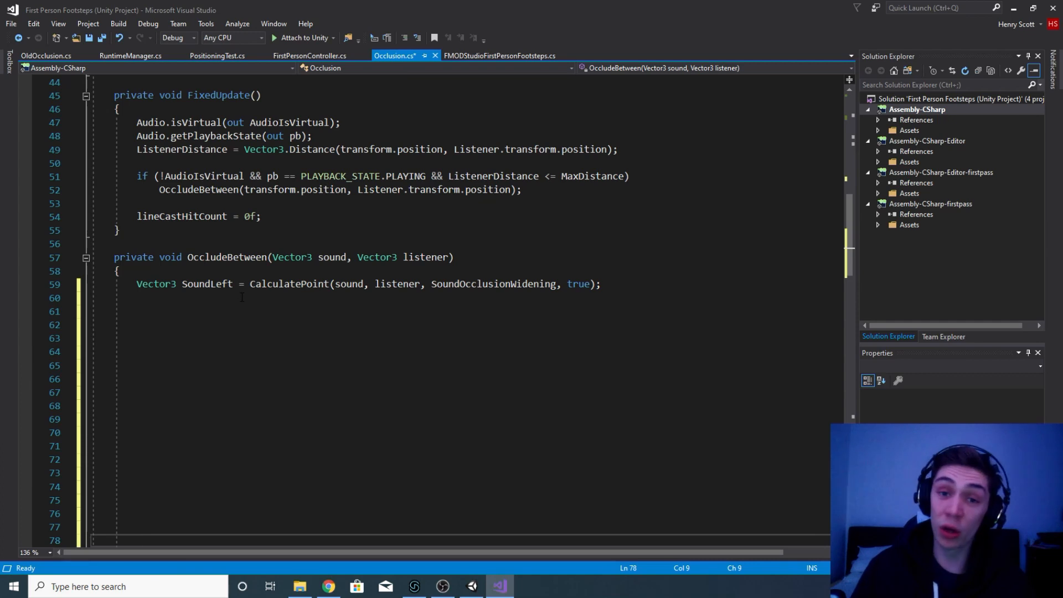
Step: Highlight CalculatePoint and its sound and listener arguments in the SoundLeft declaration
{"action": "double_click", "coordinate": [299, 284]}
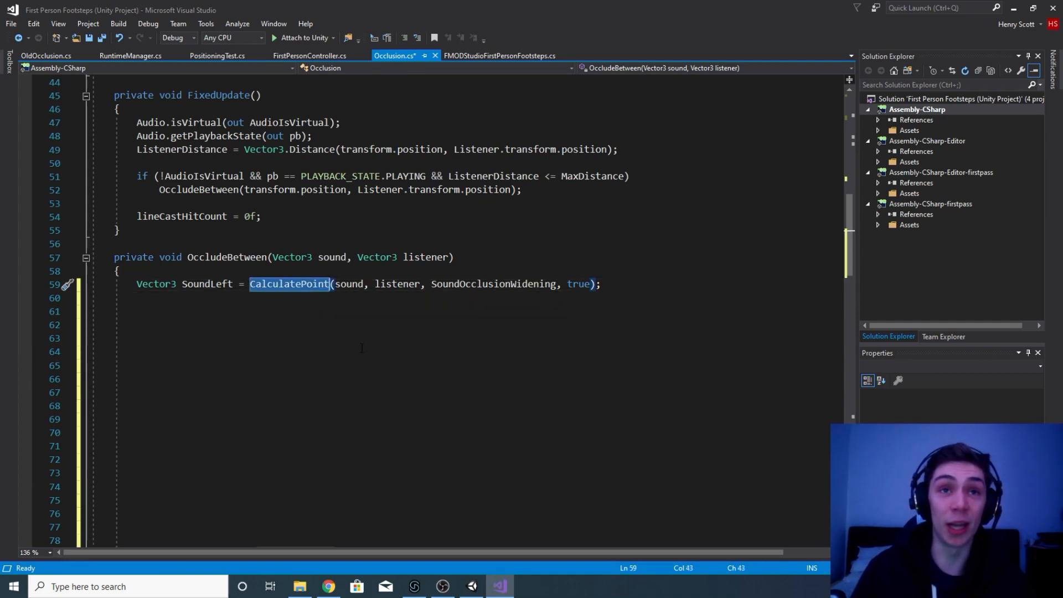
{"action": "left_click", "coordinate": [345, 285]}
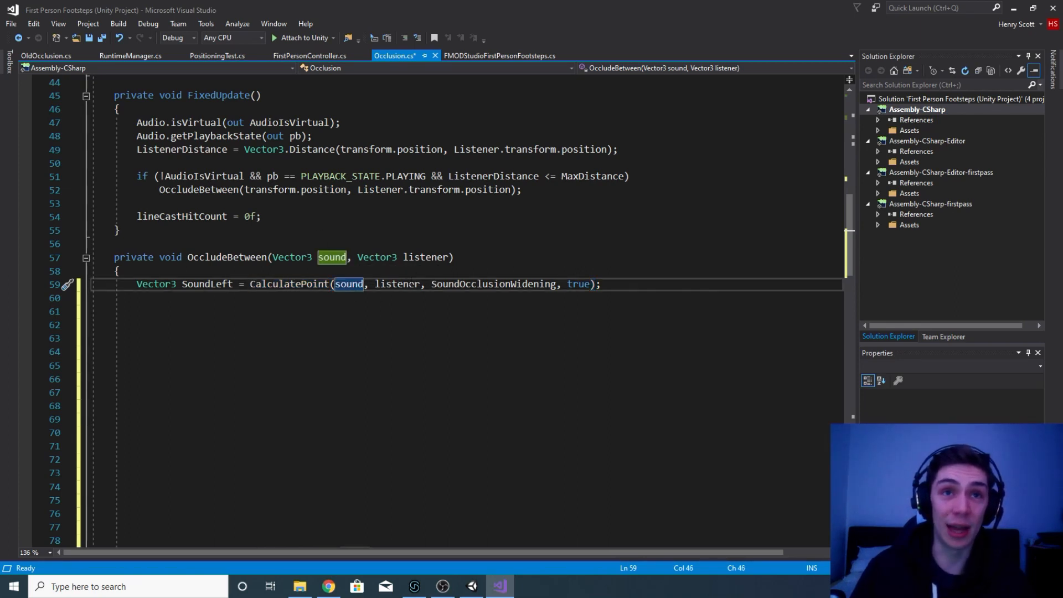
{"action": "left_click", "coordinate": [404, 284]}
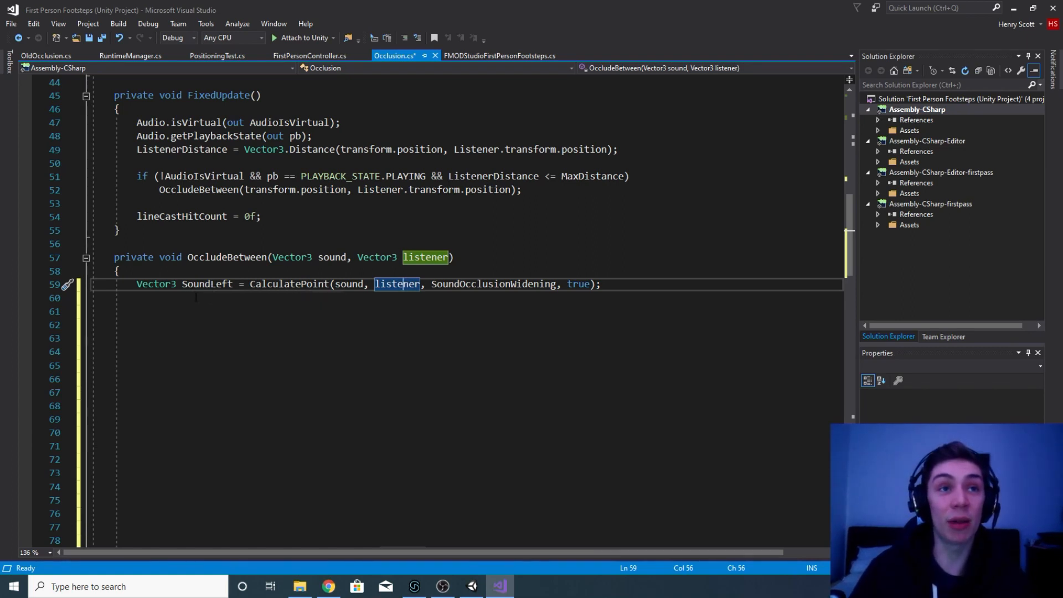
Step: Switch to Unity, view the Music sphere up close facing the pillars and the listener, and return to Visual Studio
{"action": "left_click", "coordinate": [471, 587]}
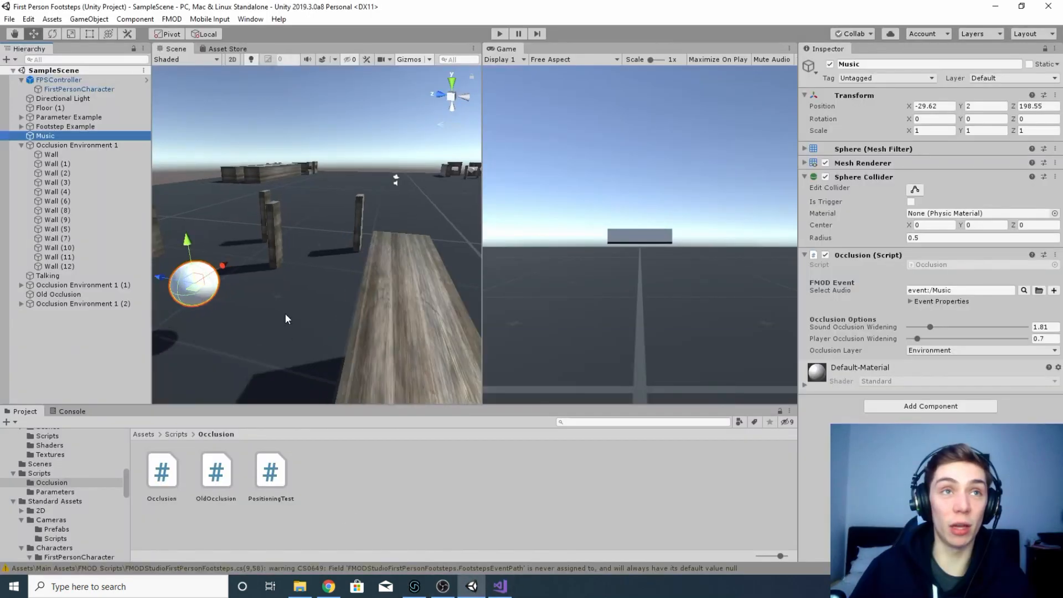
{"action": "scroll", "coordinate": [423, 313], "scroll_direction": "up", "scroll_amount": 5}
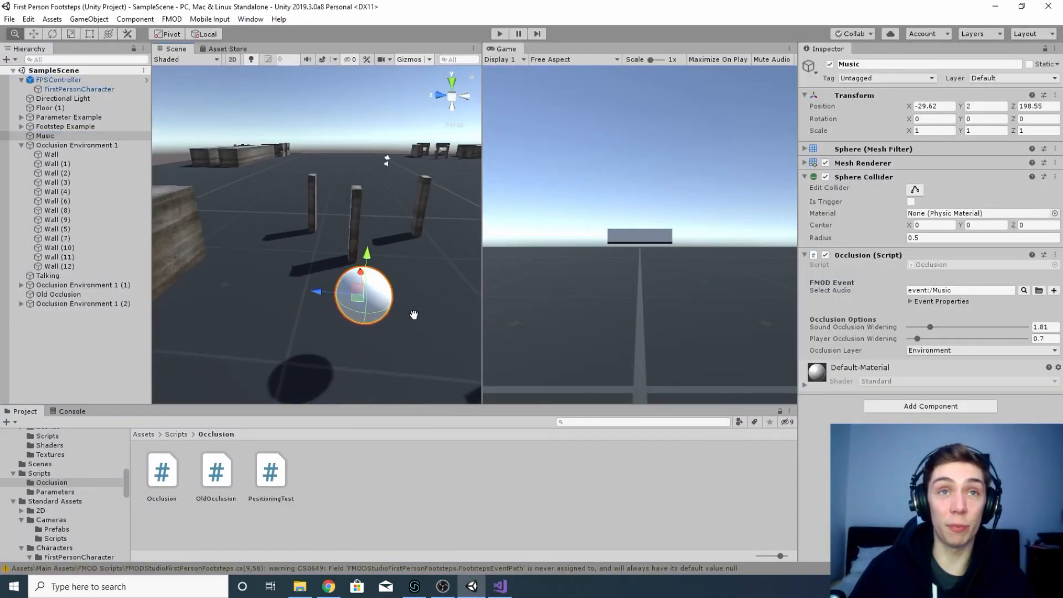
{"action": "right_click_drag", "start_coordinate": [405, 322], "coordinate": [416, 324]}
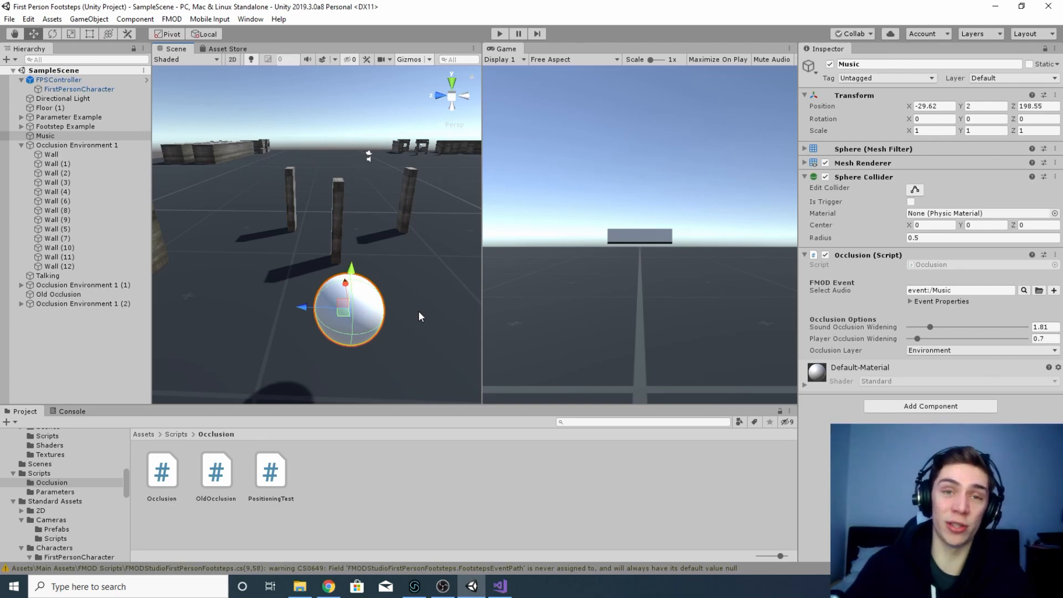
{"action": "left_click", "coordinate": [500, 587]}
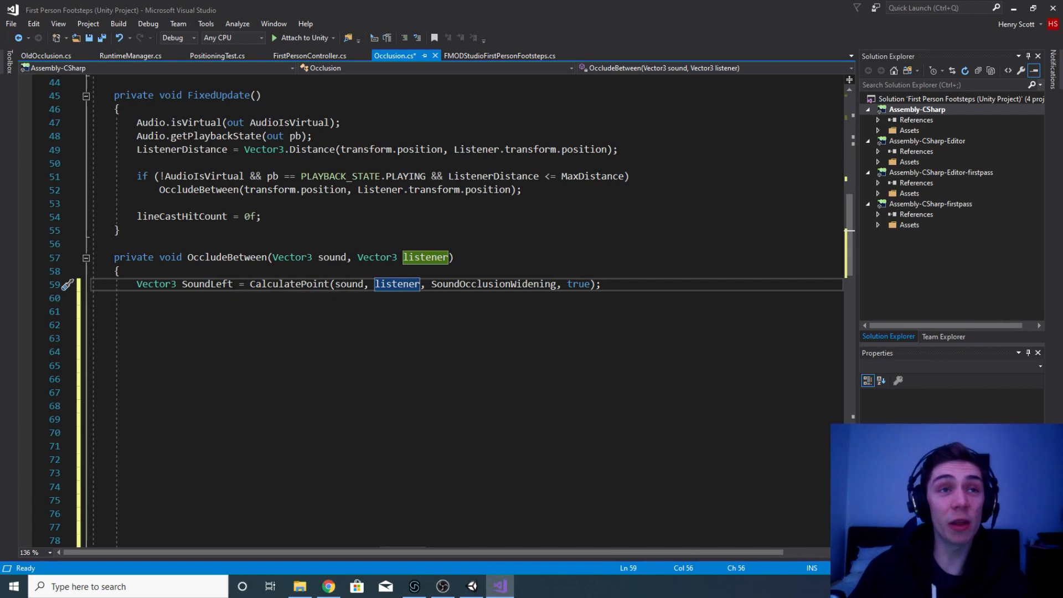
Step: Highlight CalculatePoint in the SoundLeft line, find its method definition, and compare its signature with CastLine's void return type
{"action": "double_click", "coordinate": [289, 284]}
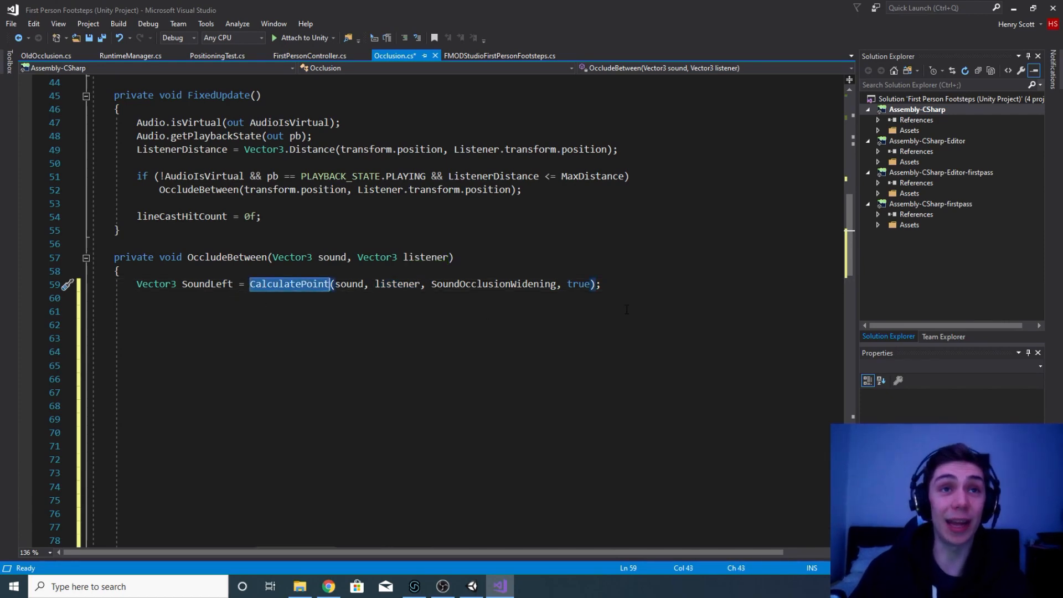
{"action": "scroll", "coordinate": [627, 309], "scroll_direction": "down", "scroll_amount": 20}
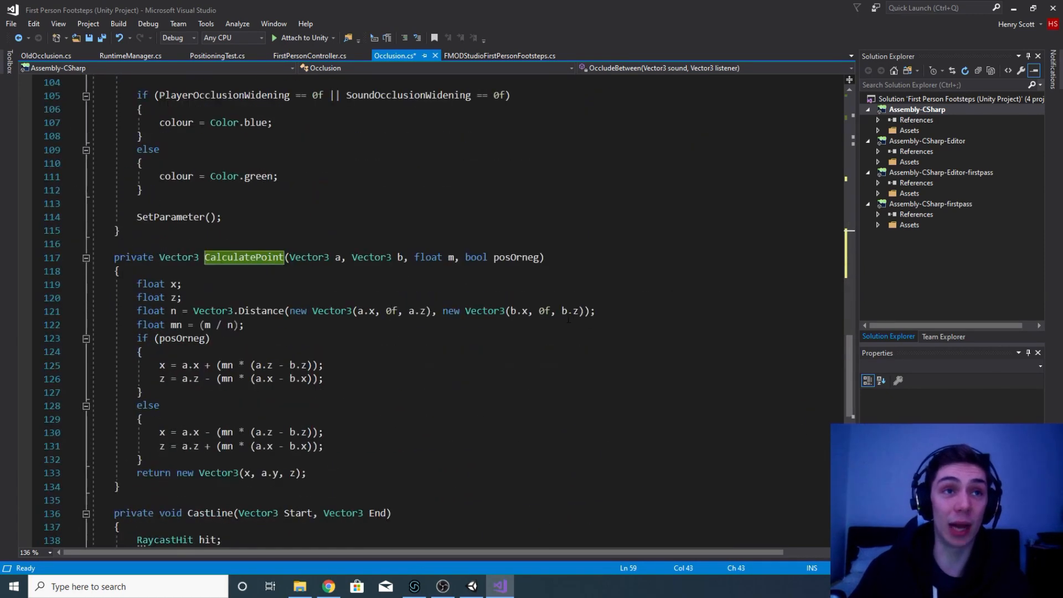
{"action": "scroll", "coordinate": [569, 320], "scroll_direction": "down", "scroll_amount": 1}
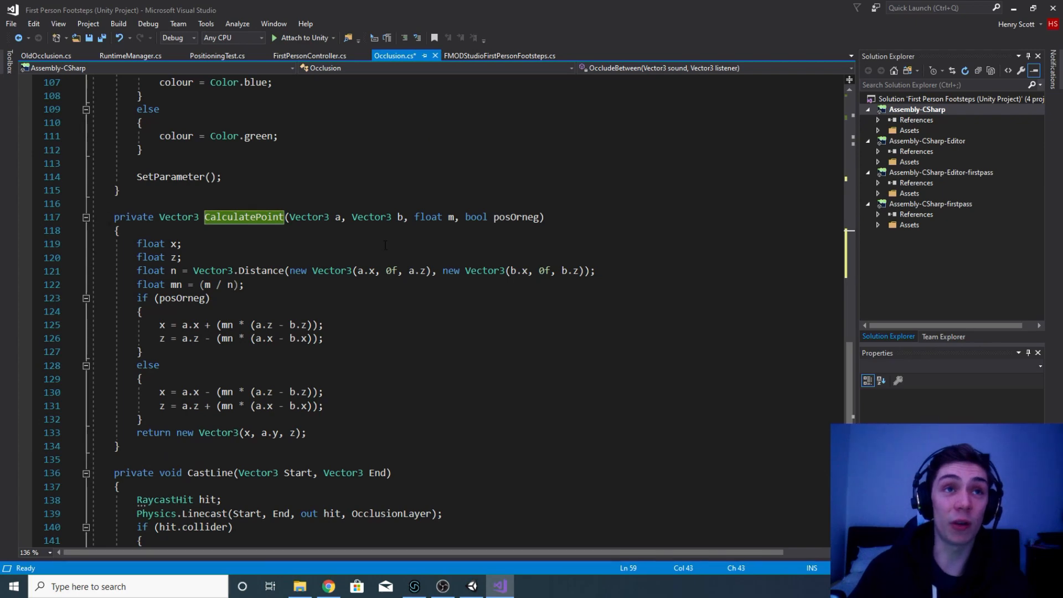
{"action": "left_click", "coordinate": [554, 217]}
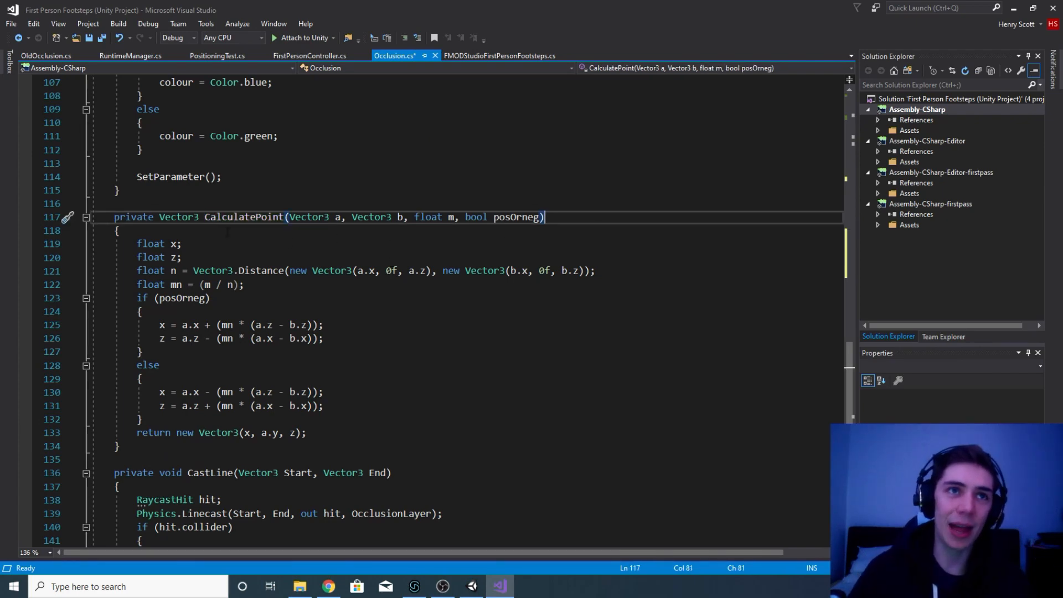
{"action": "left_click", "coordinate": [160, 472]}
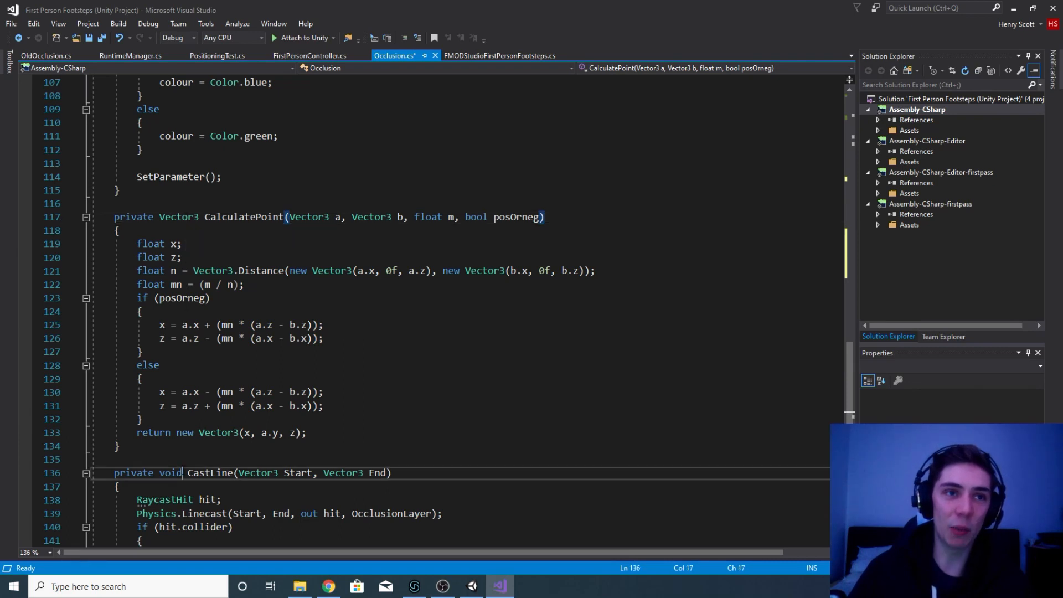
Step: Replace the Vector3 return type of the CalculatePoint method declaration with float
{"action": "left_click", "coordinate": [564, 221]}
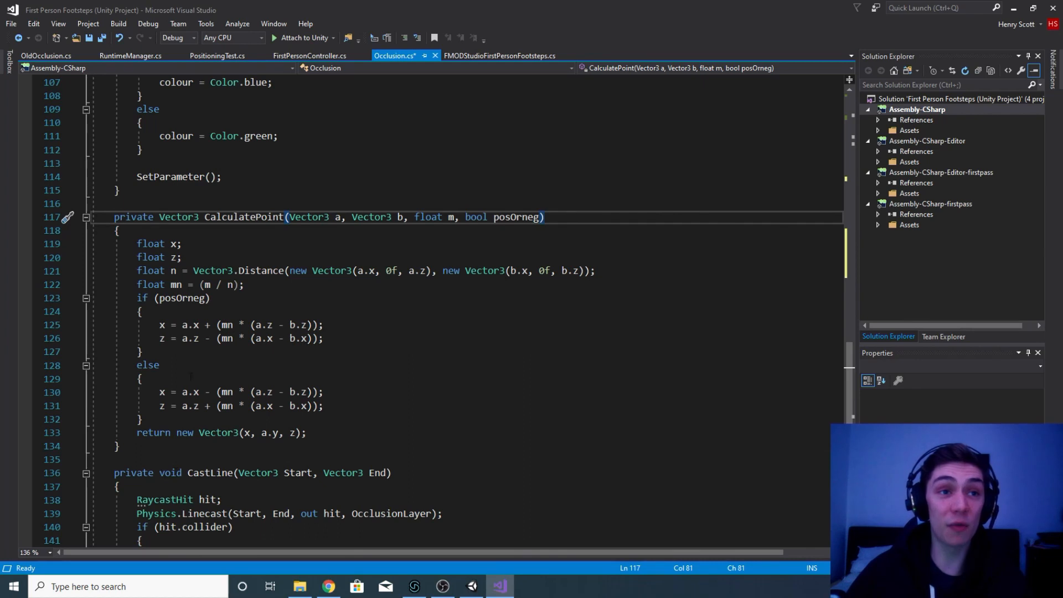
{"action": "left_click", "coordinate": [160, 218]}
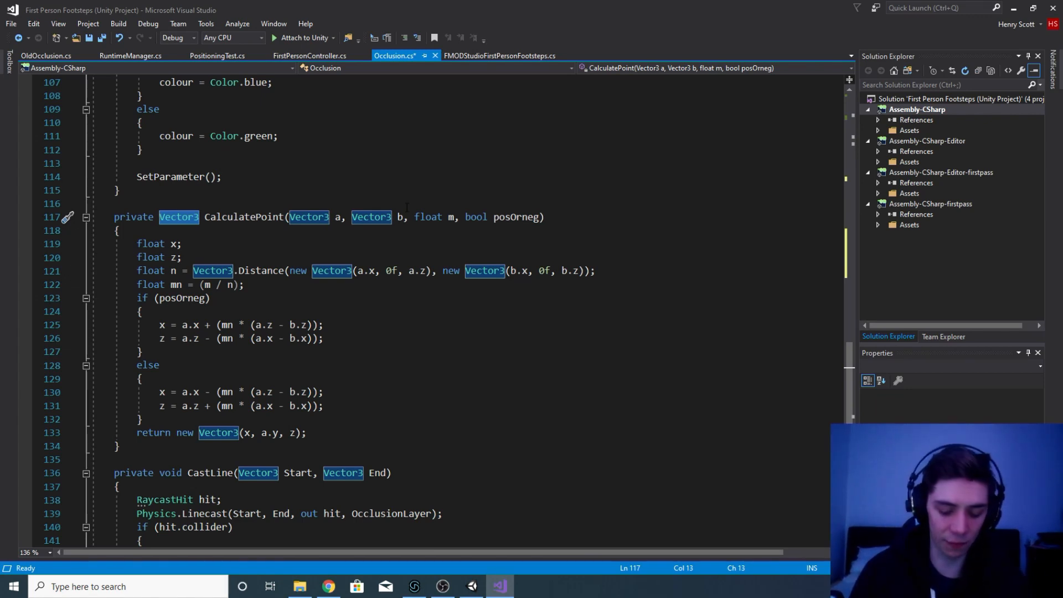
{"action": "key", "text": "ctrl+Delete"}
{"action": "type", "text": "float"}
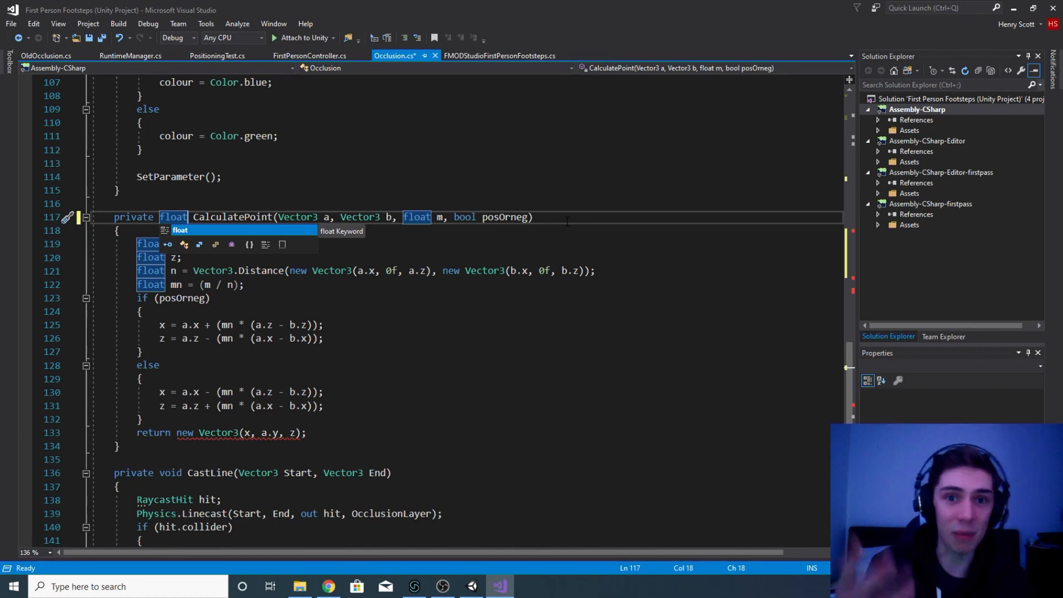
Step: Try int as CalculatePoint's return type and change it back to float
{"action": "key", "text": "BackSpace"}
{"action": "key", "text": "BackSpace"}
{"action": "key", "text": "BackSpace"}
{"action": "key", "text": "BackSpace"}
{"action": "key", "text": "BackSpace"}
{"action": "type", "text": "int"}
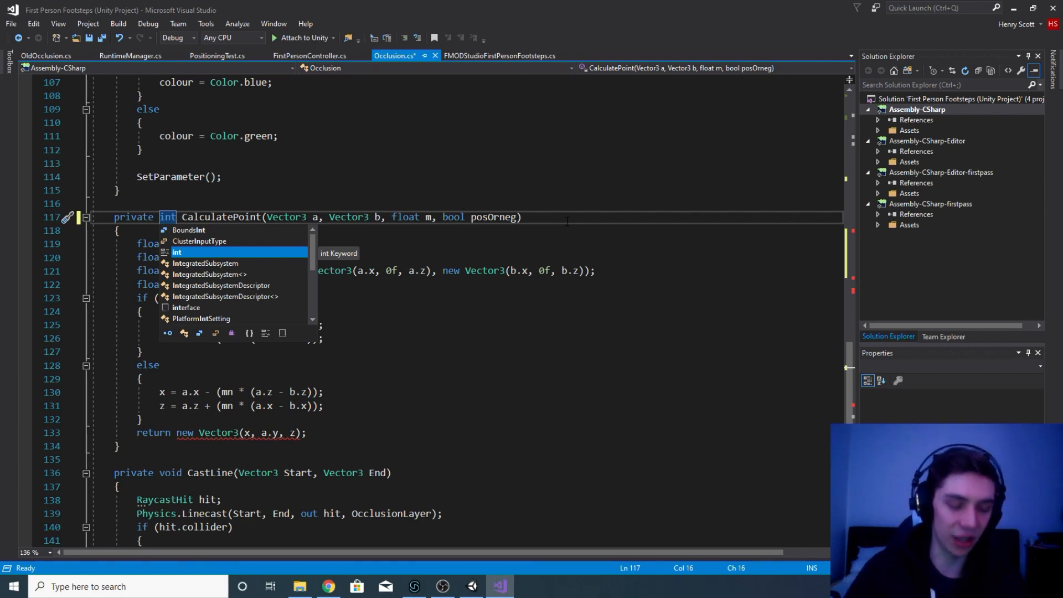
{"action": "key", "text": "BackSpace"}
{"action": "key", "text": "BackSpace"}
{"action": "key", "text": "BackSpace"}
{"action": "type", "text": "float"}
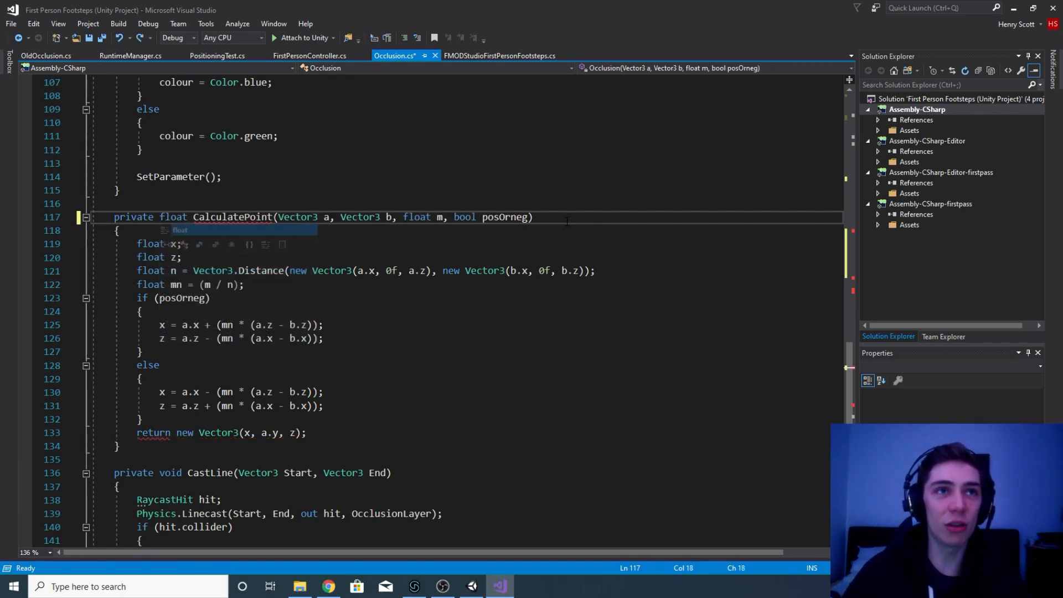
Step: Restore Vector3 as the return type in the CalculatePoint declaration
{"action": "scroll", "coordinate": [568, 224], "scroll_direction": "up", "scroll_amount": 8}
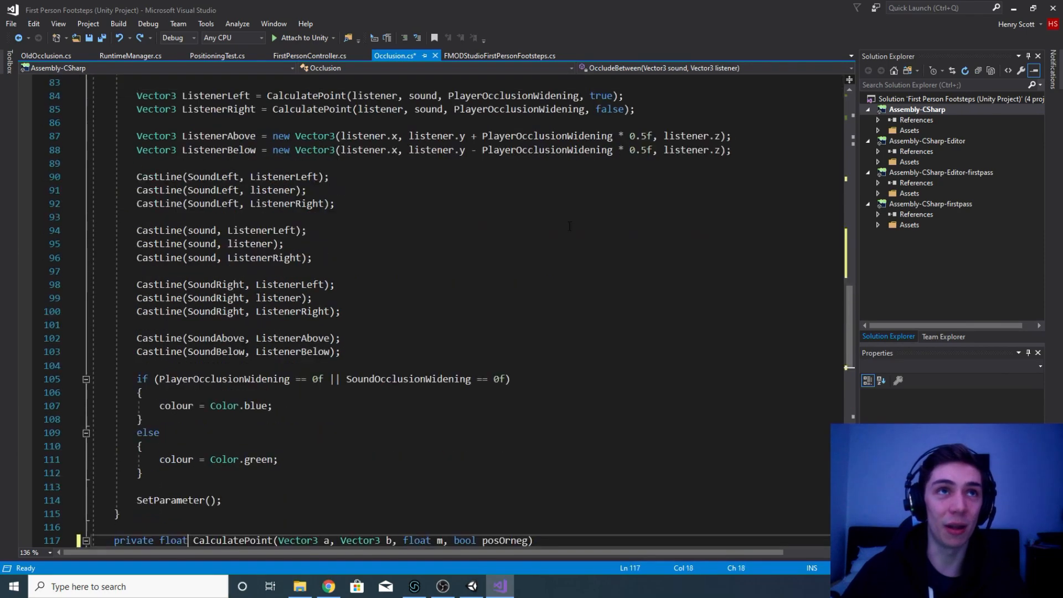
{"action": "scroll", "coordinate": [570, 226], "scroll_direction": "down", "scroll_amount": 5}
{"action": "key", "text": "BackSpace"}
{"action": "key", "text": "BackSpace"}
{"action": "key", "text": "BackSpace"}
{"action": "key", "text": "BackSpace"}
{"action": "key", "text": "BackSpace"}
{"action": "type", "text": "Vector3"}
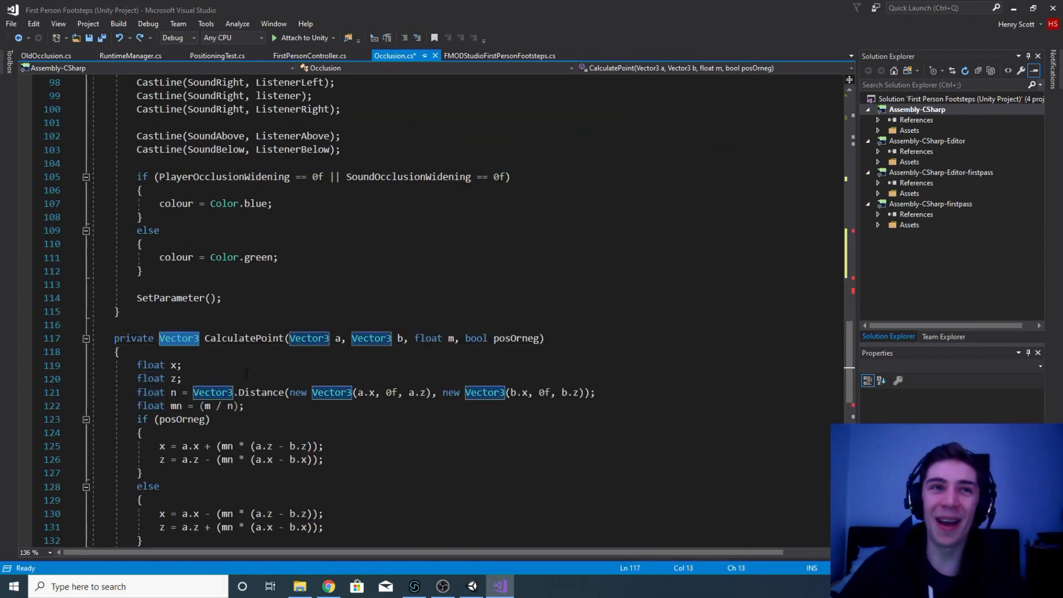
{"action": "left_click", "coordinate": [247, 379]}
{"action": "scroll", "coordinate": [229, 357], "scroll_direction": "down", "scroll_amount": 1}
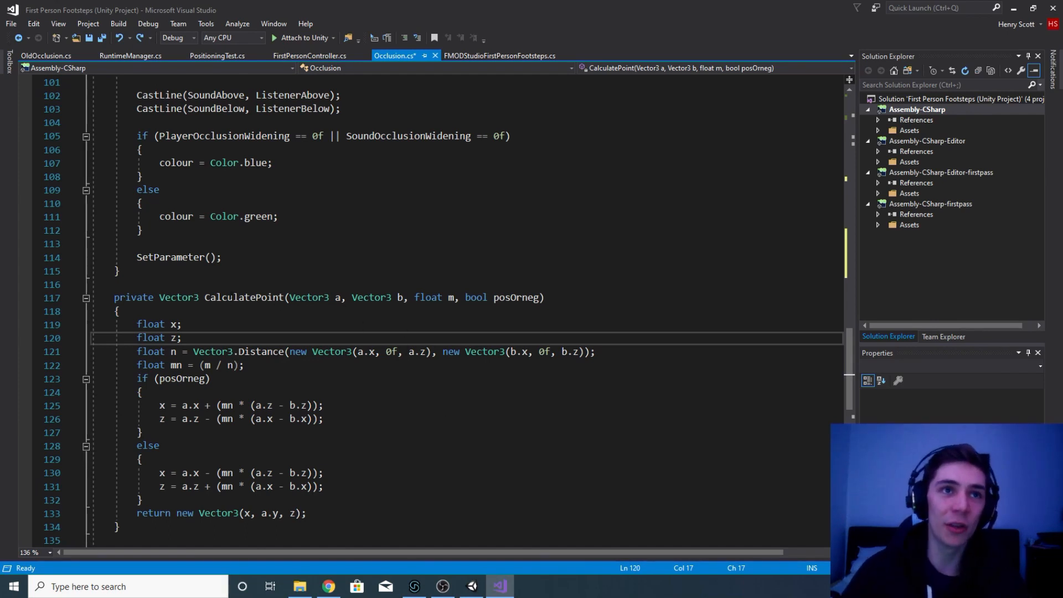
Step: Highlight the CalculatePoint method name and the SoundLeft variable that receives its result in OccludeBetween
{"action": "double_click", "coordinate": [249, 297]}
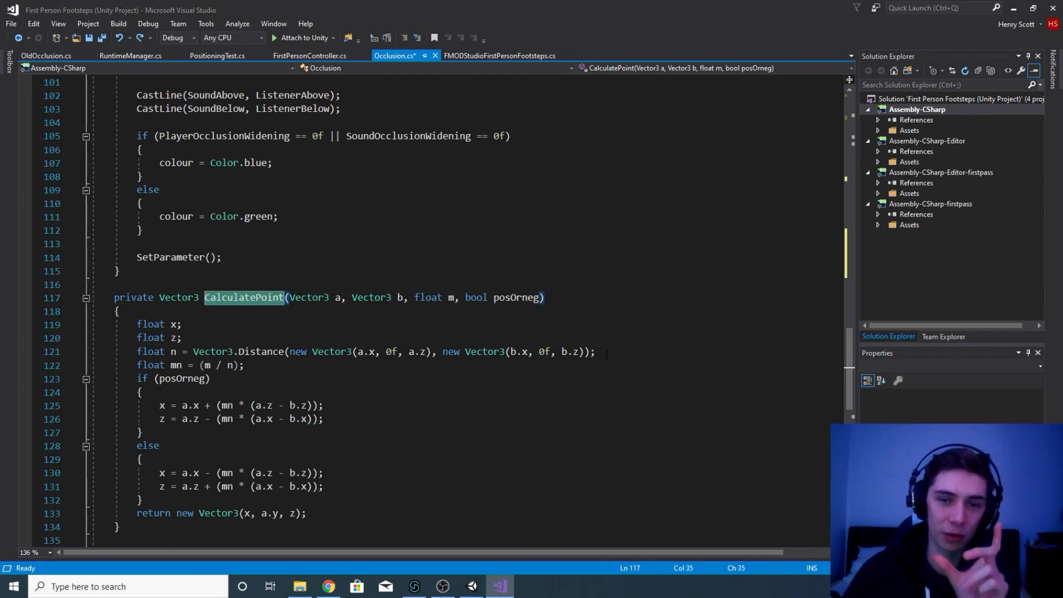
{"action": "scroll", "coordinate": [444, 416], "scroll_direction": "up", "scroll_amount": 12}
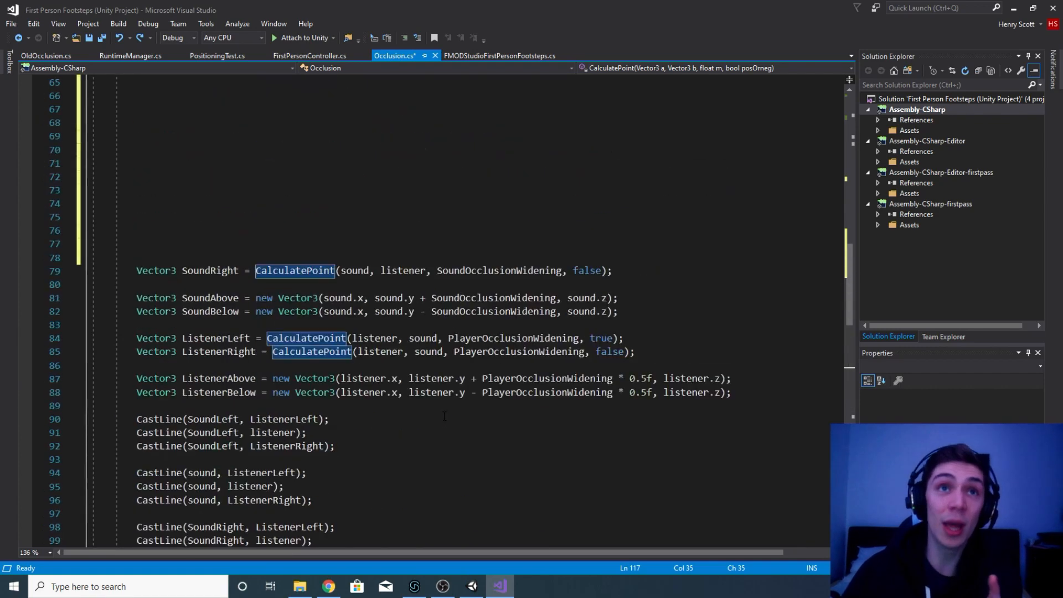
{"action": "scroll", "coordinate": [445, 416], "scroll_direction": "up", "scroll_amount": 6}
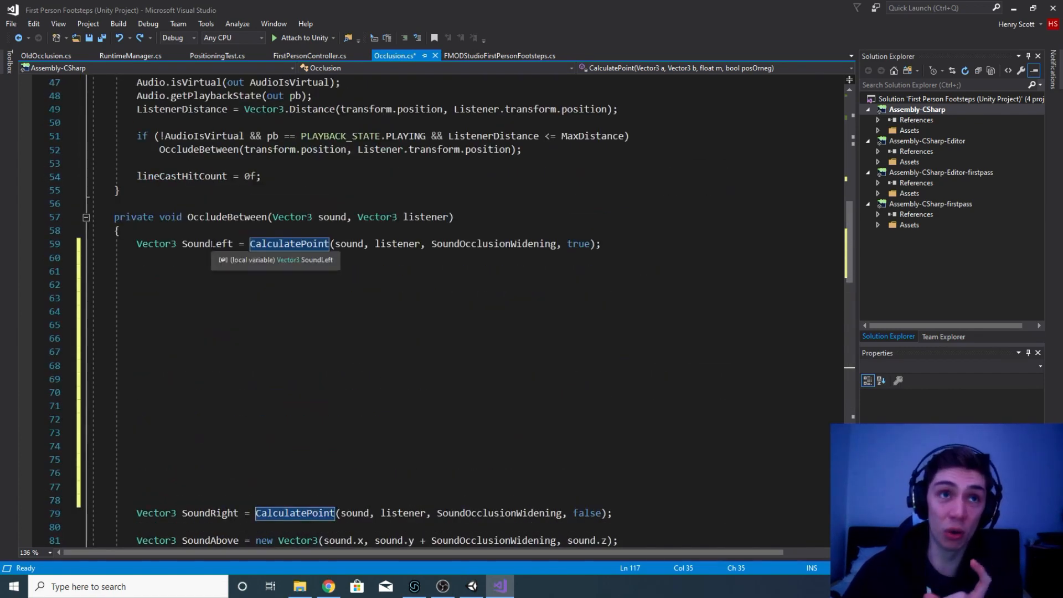
{"action": "double_click", "coordinate": [203, 244]}
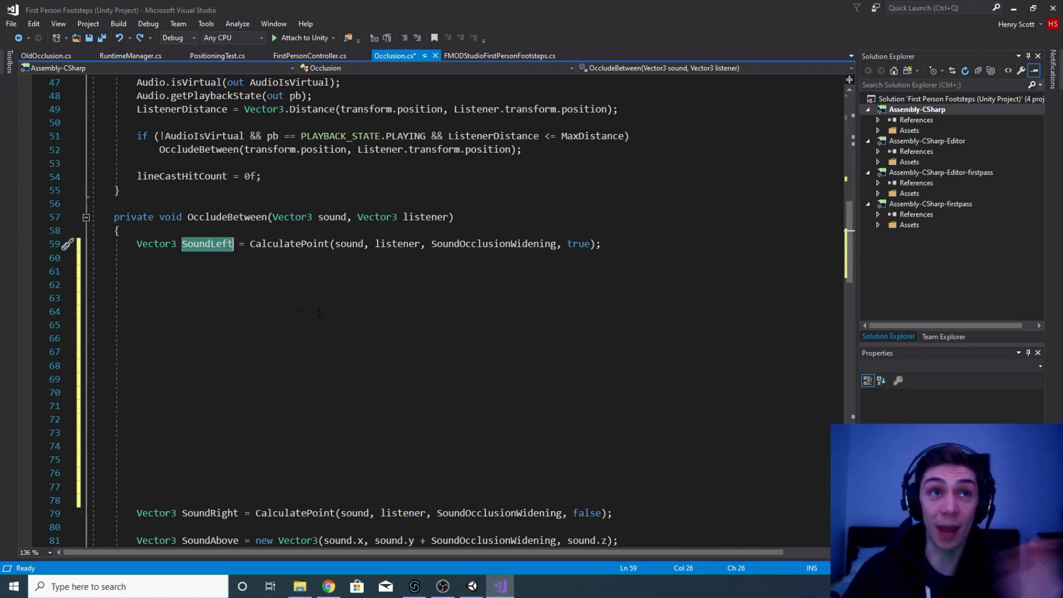
{"action": "scroll", "coordinate": [319, 313], "scroll_direction": "down", "scroll_amount": 20}
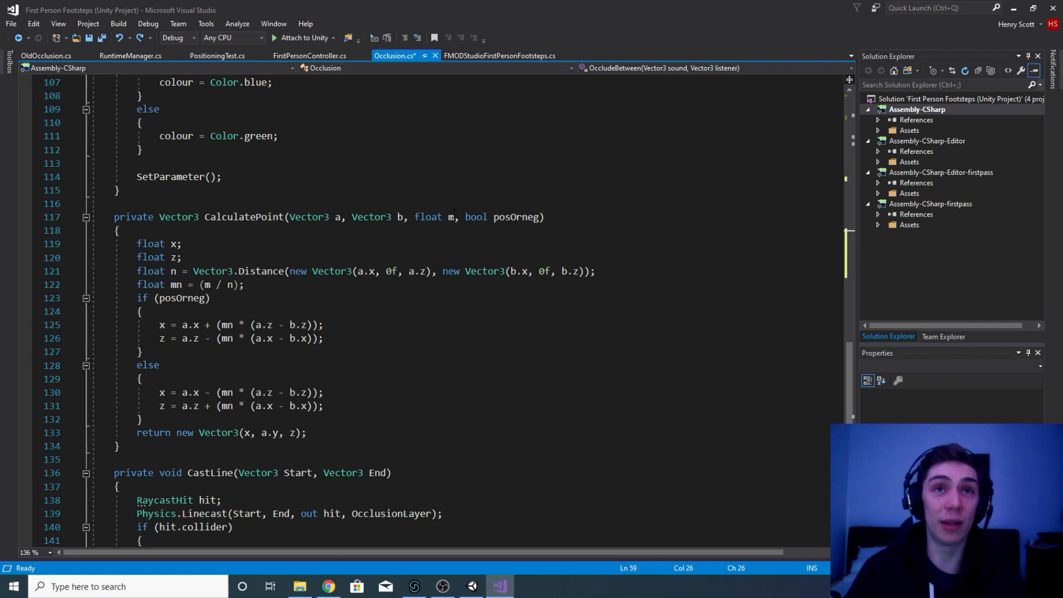
Step: Highlight CalculatePoint's parameters, the calculation lines in its body, and its return new Vector3 statement
{"action": "double_click", "coordinate": [515, 216]}
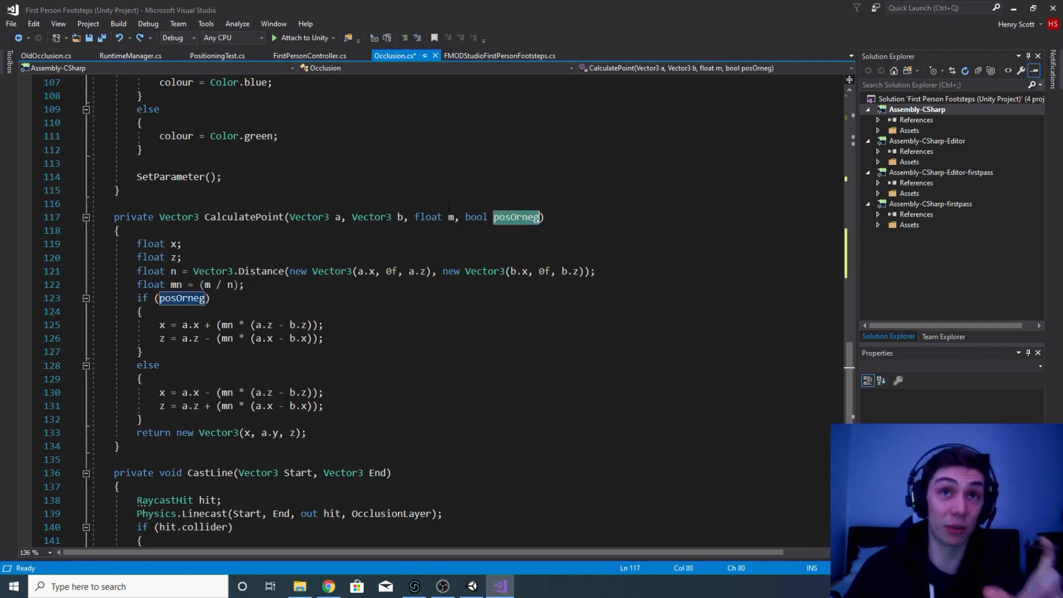
{"action": "left_click", "coordinate": [404, 216]}
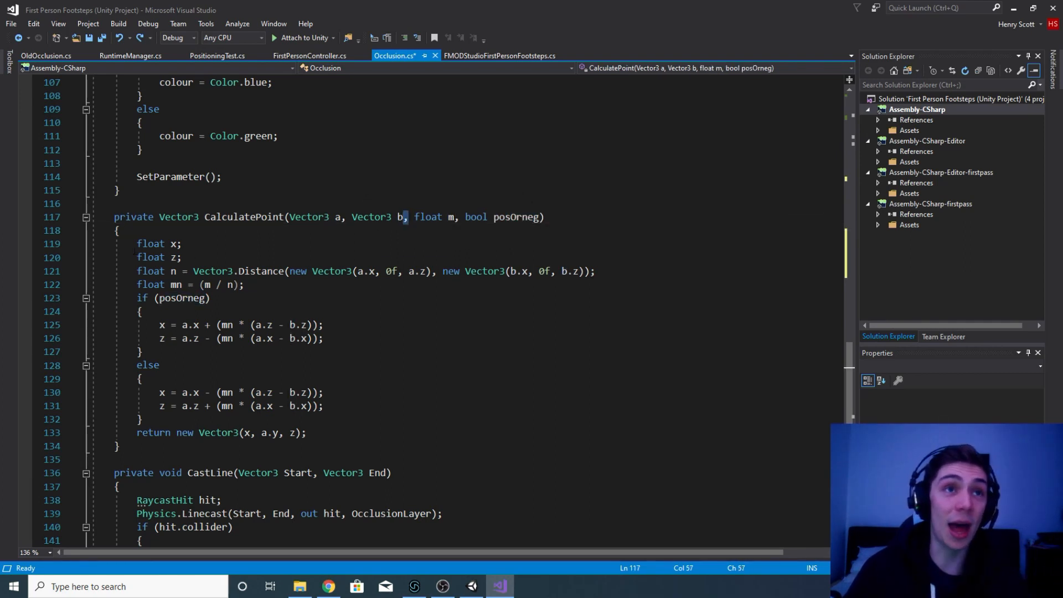
{"action": "left_click_drag", "start_coordinate": [93, 241], "coordinate": [326, 407]}
{"action": "left_click", "coordinate": [350, 408]}
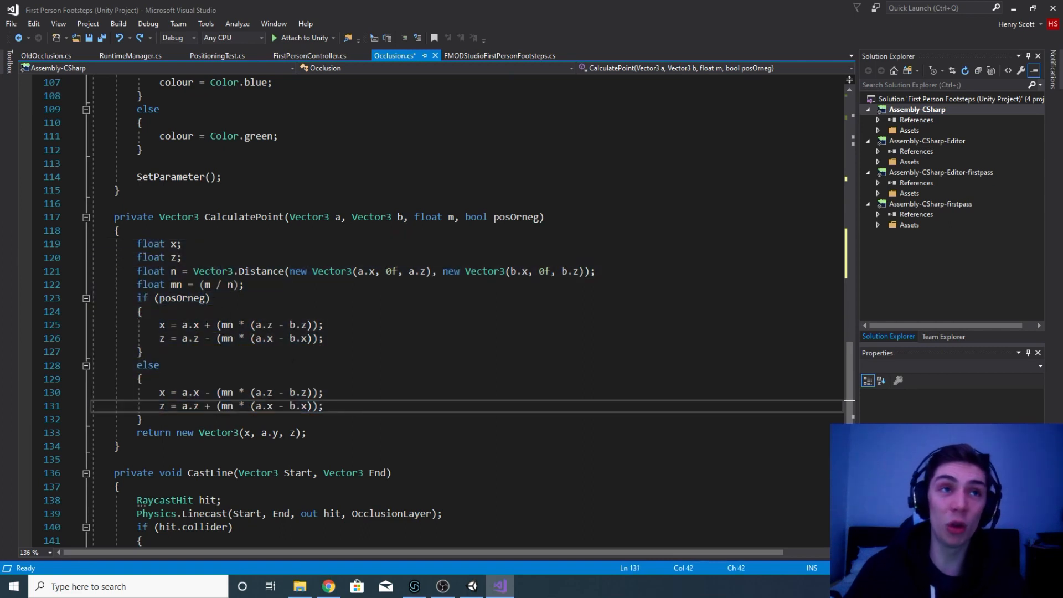
{"action": "left_click_drag", "start_coordinate": [137, 243], "coordinate": [378, 418]}
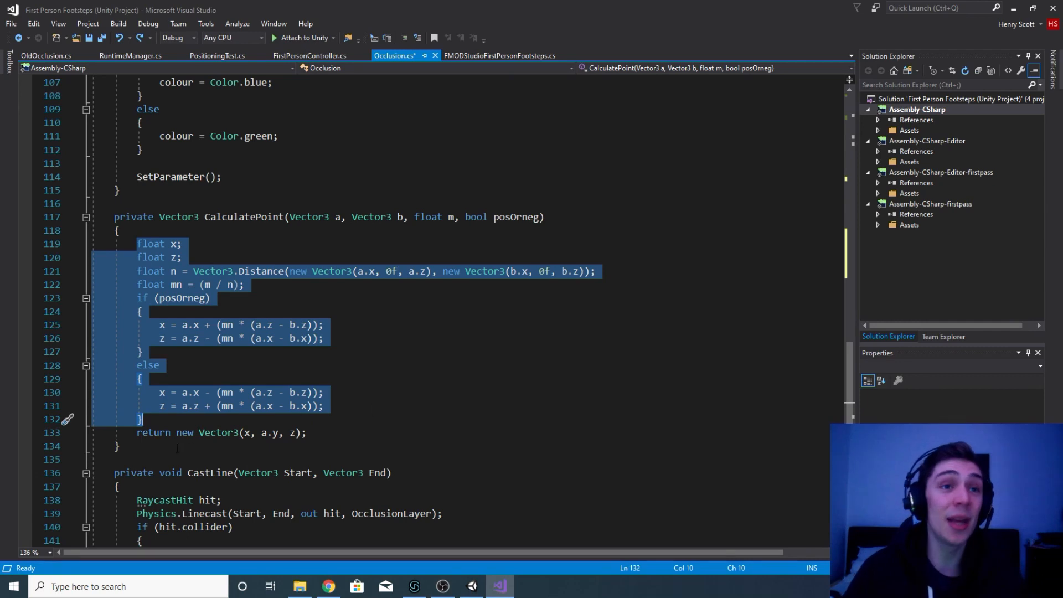
{"action": "left_click_drag", "start_coordinate": [137, 433], "coordinate": [307, 432]}
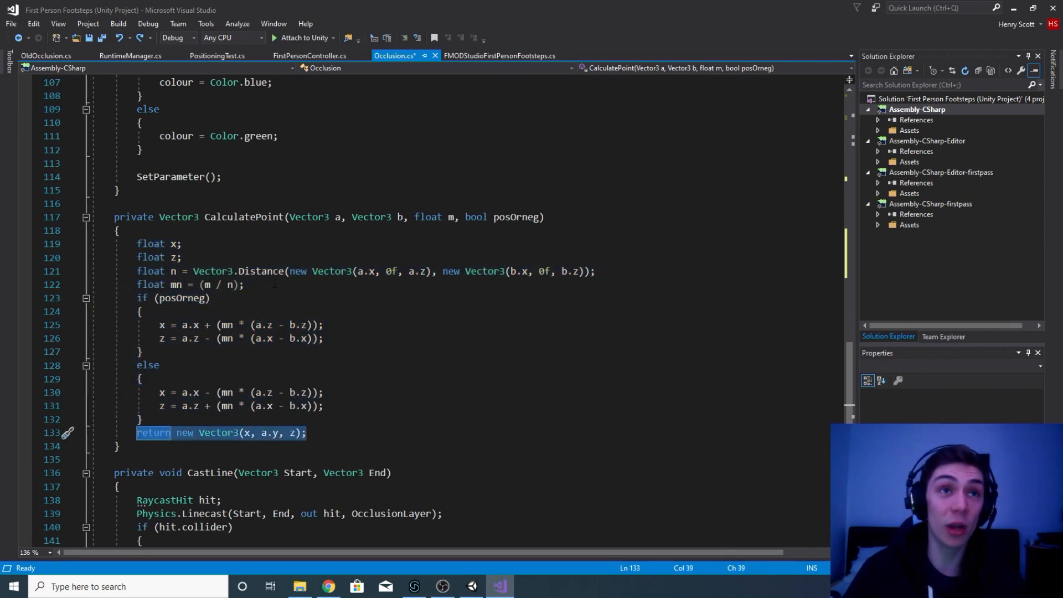
Step: Trace CalculatePoint's returned value back to the SoundLeft declaration, and view the right-angled triangle derivation in Chrome
{"action": "double_click", "coordinate": [241, 217]}
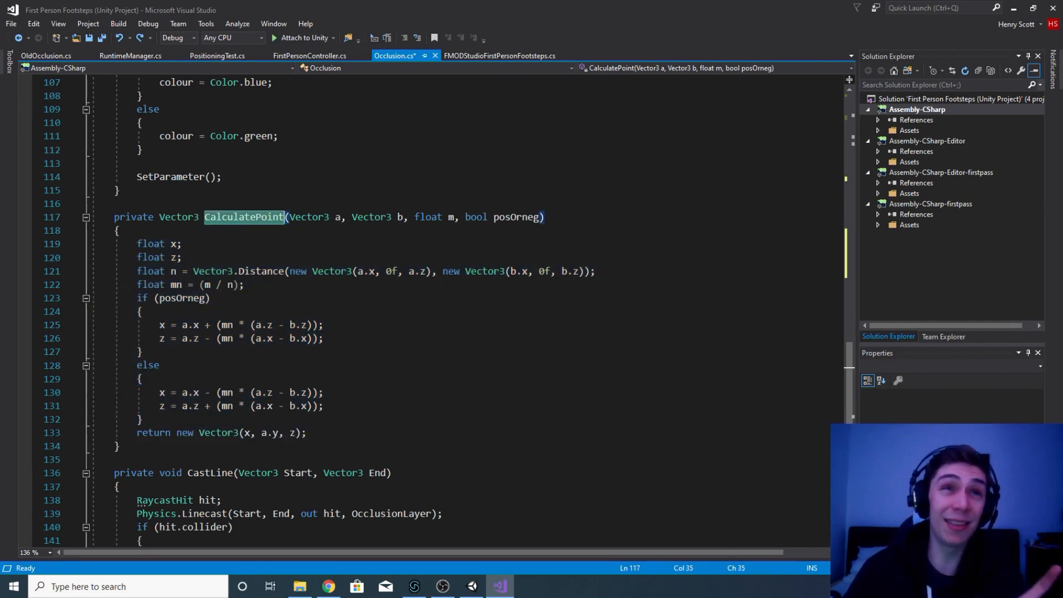
{"action": "scroll", "coordinate": [477, 369], "scroll_direction": "up", "scroll_amount": 7}
{"action": "scroll", "coordinate": [477, 370], "scroll_direction": "up", "scroll_amount": 13}
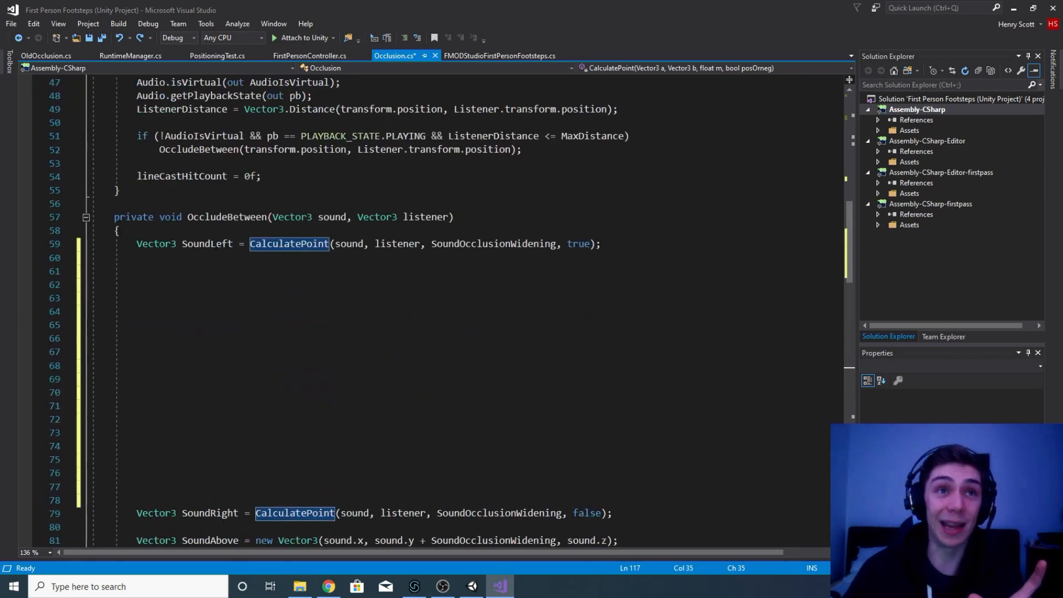
{"action": "double_click", "coordinate": [207, 244]}
{"action": "scroll", "coordinate": [239, 308], "scroll_direction": "down", "scroll_amount": 20}
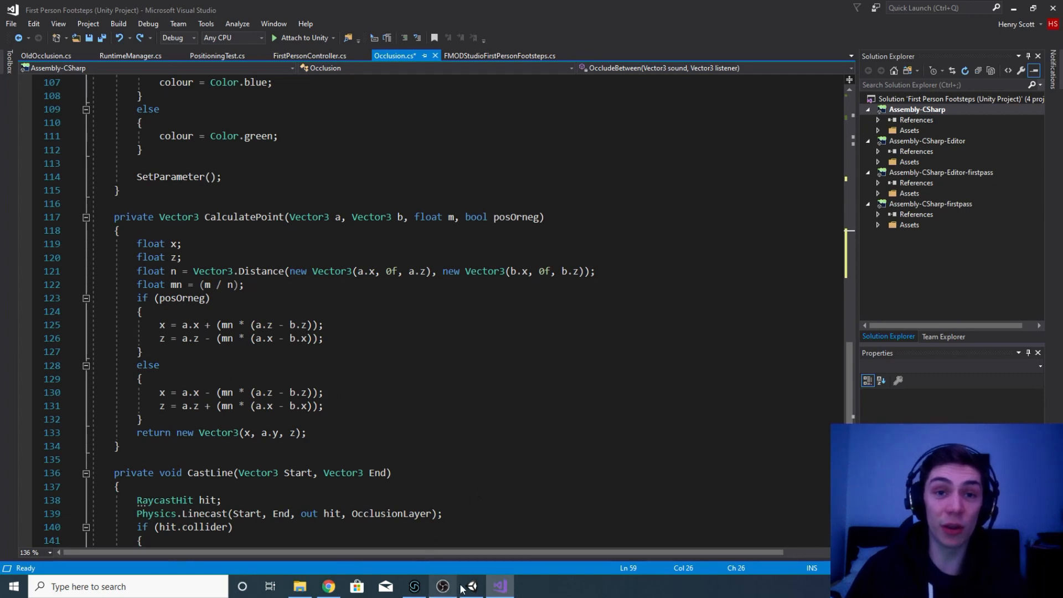
{"action": "mouse_move", "coordinate": [472, 587]}
{"action": "left_click", "coordinate": [477, 536]}
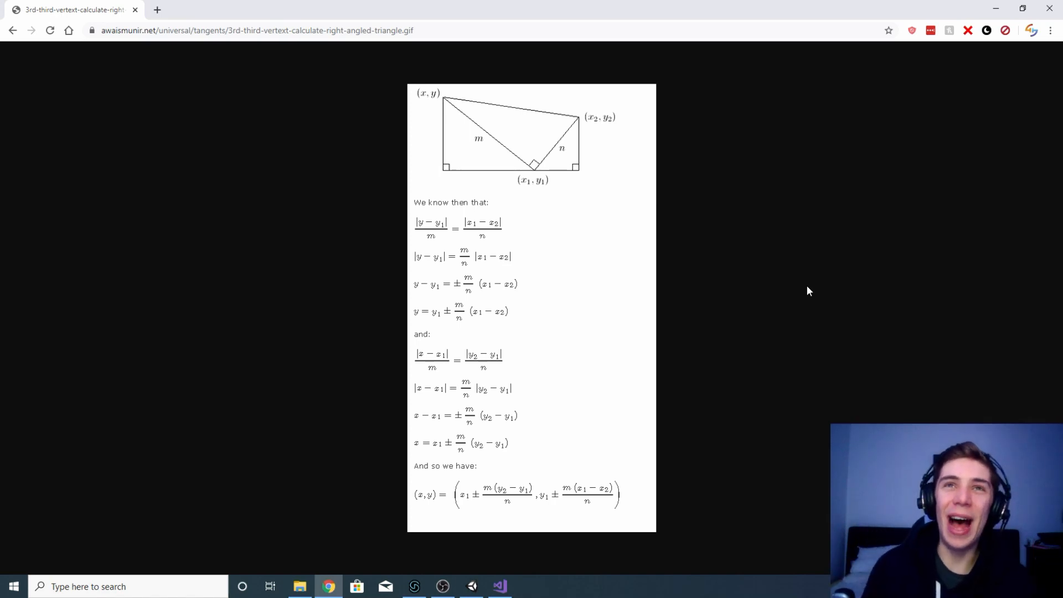
Step: Switch to Unity and move the Music sphere past the pillars onto open floor near the listener, at about X -8.8, Z 193.1
{"action": "left_click", "coordinate": [465, 595]}
{"action": "middle_click_drag", "start_coordinate": [354, 230], "coordinate": [331, 152]}
{"action": "scroll", "coordinate": [331, 152], "scroll_direction": "down", "scroll_amount": 6}
{"action": "left_click_drag", "start_coordinate": [326, 108], "coordinate": [330, 175], "text": "alt"}
{"action": "middle_click_drag", "start_coordinate": [331, 175], "coordinate": [335, 291]}
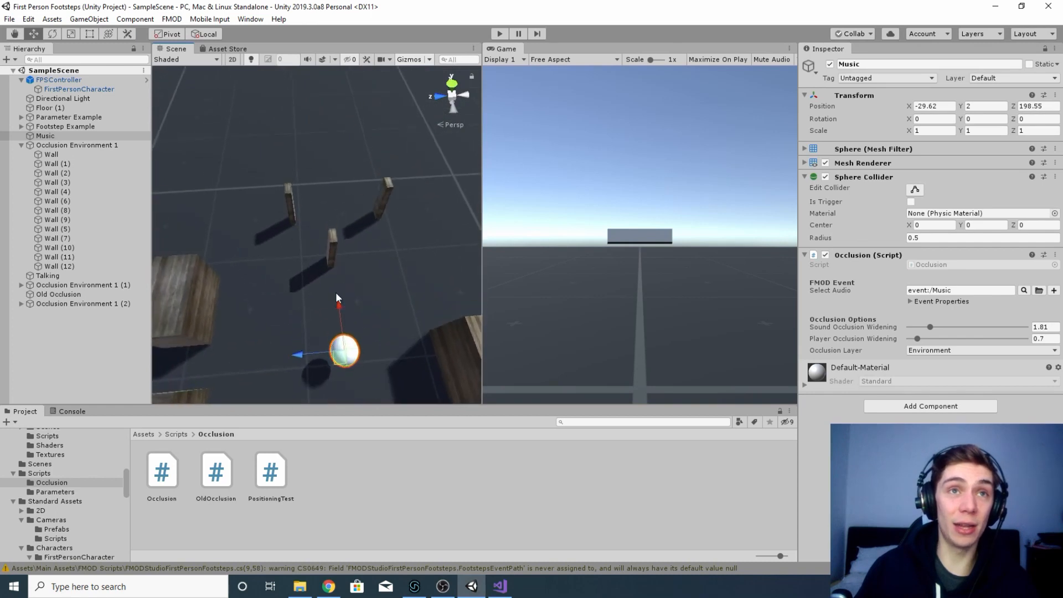
{"action": "left_click_drag", "start_coordinate": [335, 291], "coordinate": [324, 118]}
{"action": "middle_click_drag", "start_coordinate": [347, 196], "coordinate": [337, 291]}
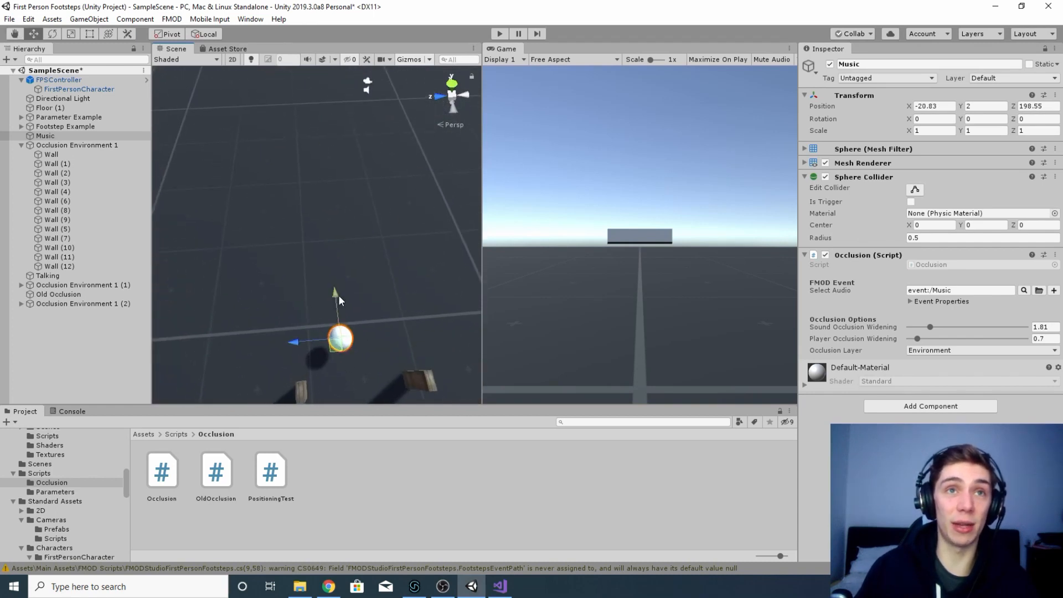
{"action": "left_click_drag", "start_coordinate": [337, 291], "coordinate": [314, 108]}
{"action": "middle_click_drag", "start_coordinate": [392, 199], "coordinate": [331, 308]}
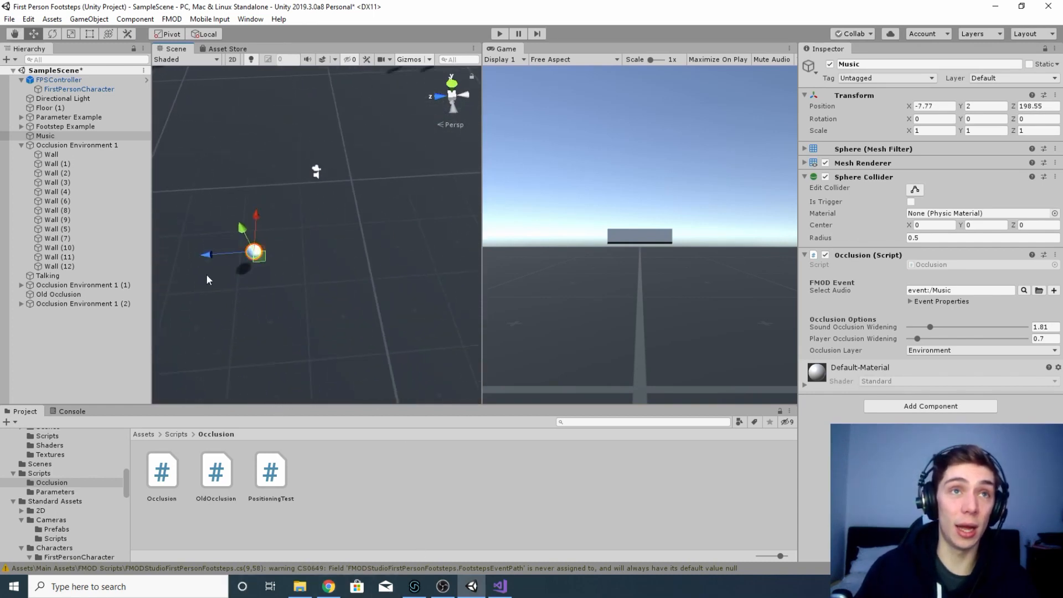
{"action": "left_click_drag", "start_coordinate": [212, 257], "coordinate": [284, 258]}
{"action": "left_click_drag", "start_coordinate": [320, 206], "coordinate": [321, 220]}
Step: Deselect the Music sphere and view it from above, side by side with the listener camera
{"action": "left_click", "coordinate": [388, 186]}
{"action": "right_click_drag", "start_coordinate": [377, 159], "coordinate": [361, 53]}
{"action": "left_click", "coordinate": [334, 158]}
{"action": "right_click_drag", "start_coordinate": [392, 310], "coordinate": [226, 318]}
{"action": "middle_click_drag", "start_coordinate": [226, 318], "coordinate": [553, 337]}
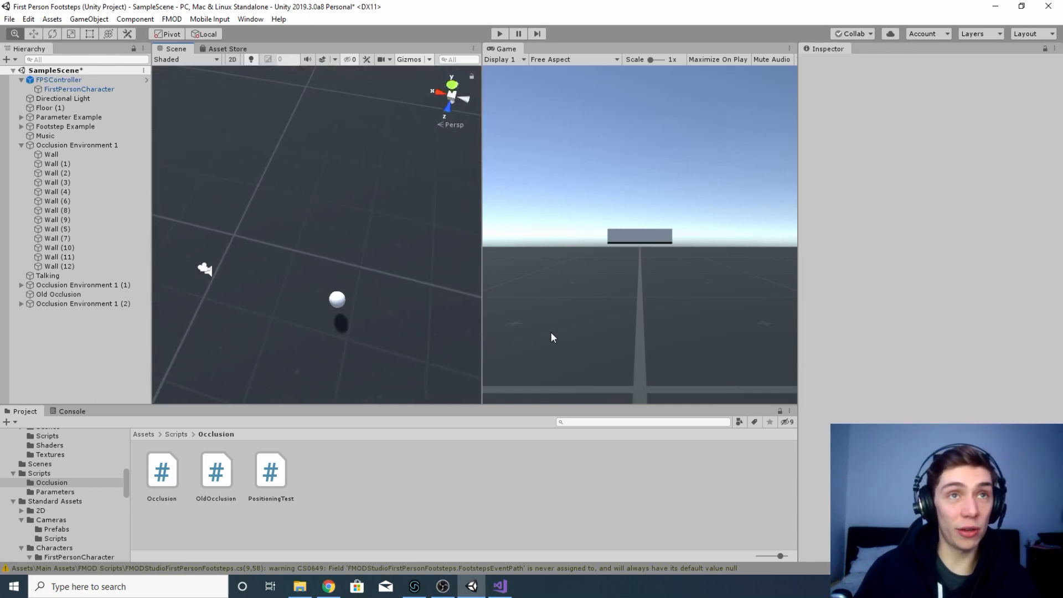
{"action": "scroll", "coordinate": [200, 300], "scroll_direction": "up", "scroll_amount": 3}
{"action": "middle_click_drag", "start_coordinate": [199, 299], "coordinate": [405, 334]}
{"action": "right_click_drag", "start_coordinate": [406, 339], "coordinate": [320, 299]}
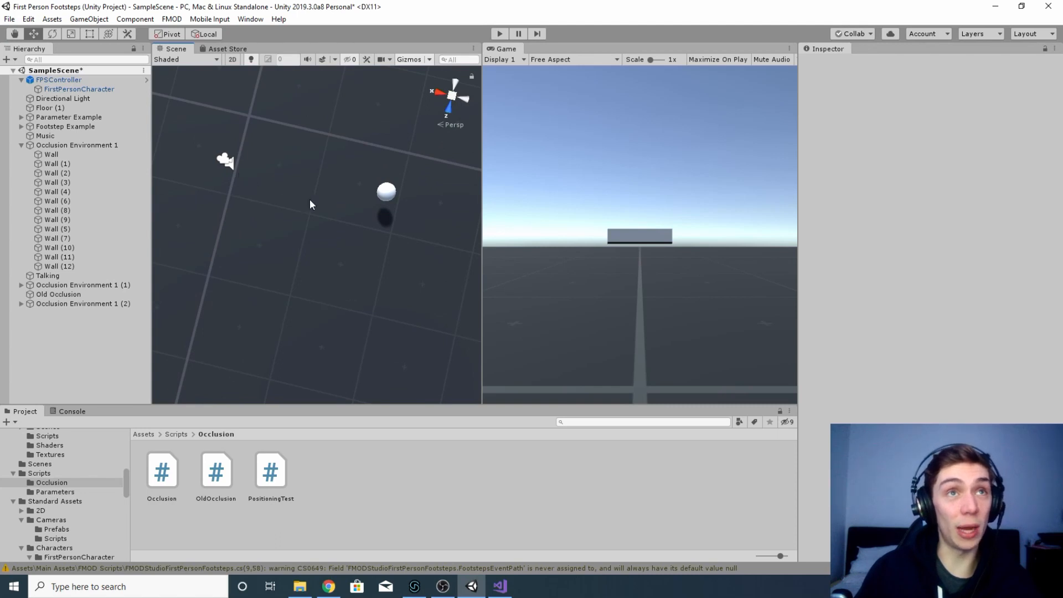
{"action": "right_click_drag", "start_coordinate": [310, 200], "coordinate": [390, 206]}
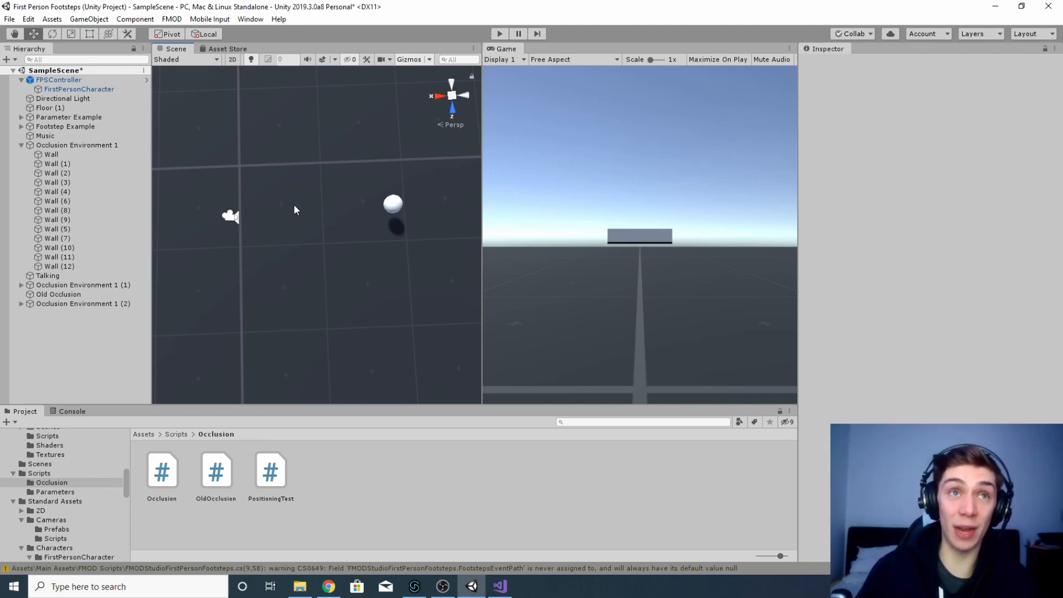
Step: Select the Music sphere in the scene, and return to the right-angled triangle derivation in Chrome
{"action": "left_click", "coordinate": [393, 208]}
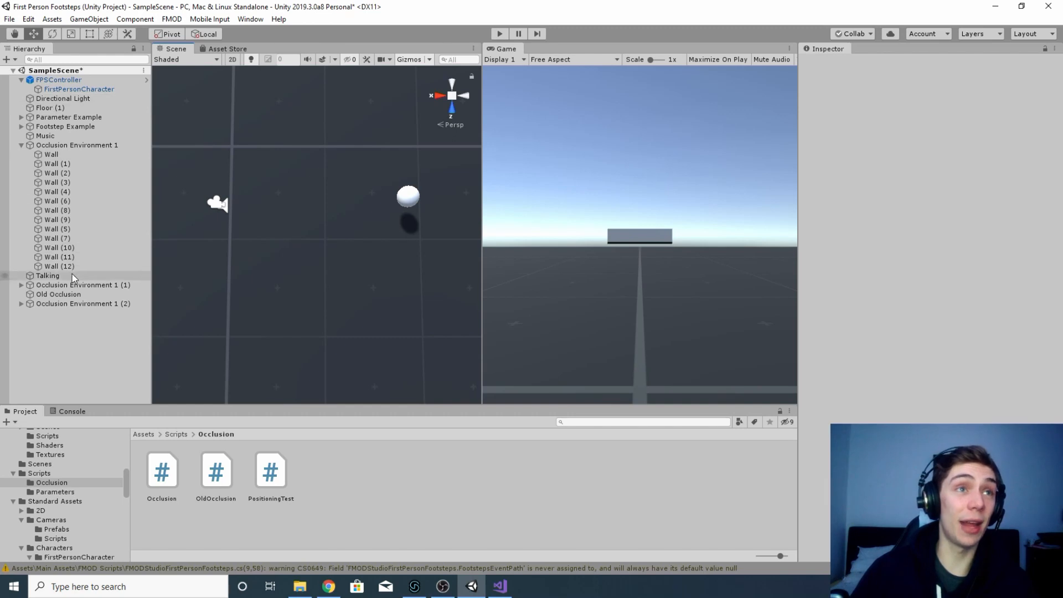
{"action": "left_click", "coordinate": [49, 135]}
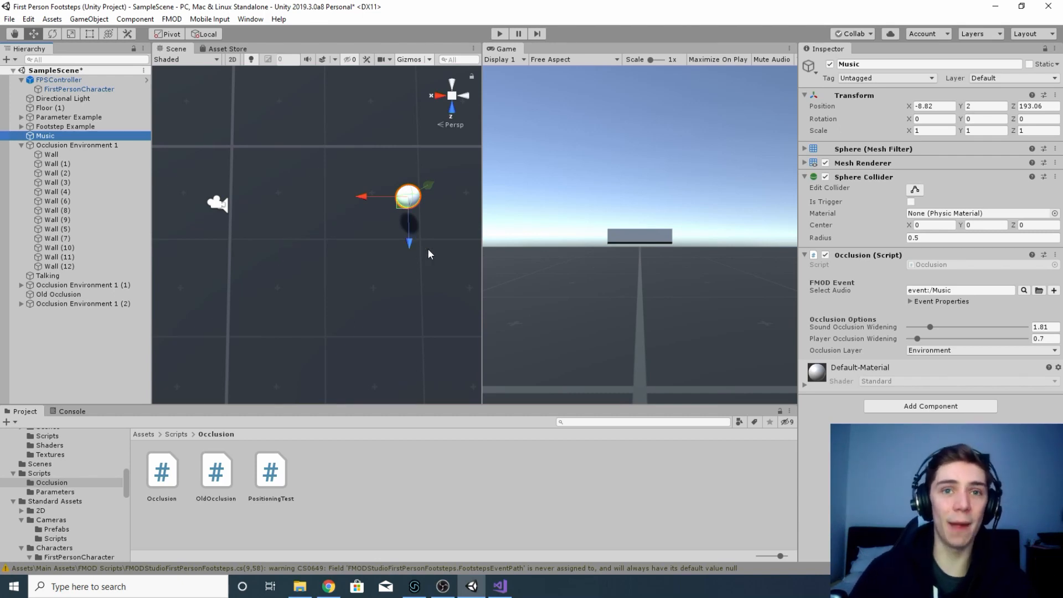
{"action": "left_click", "coordinate": [328, 586]}
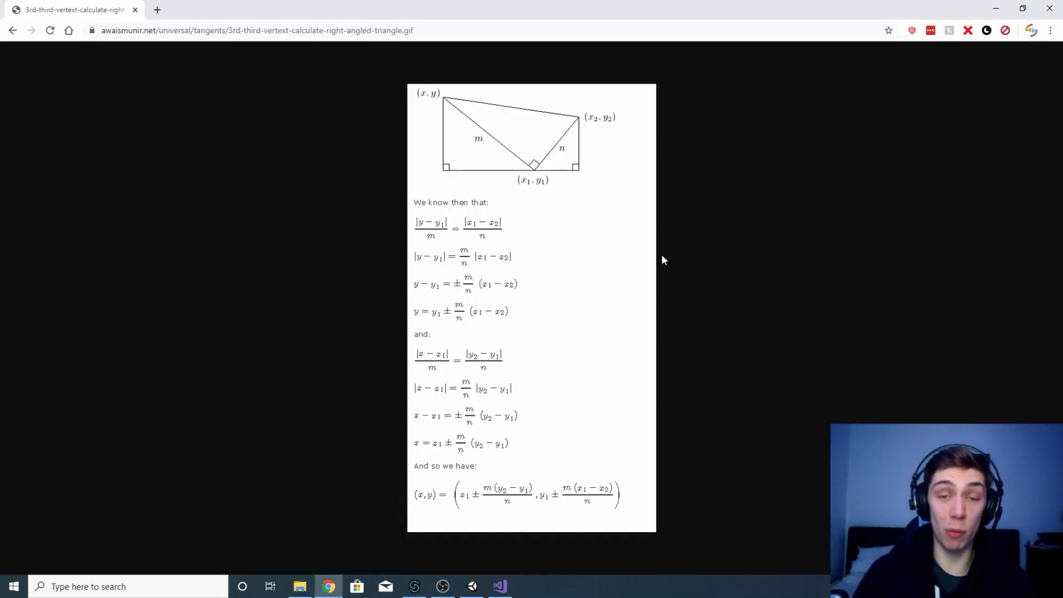